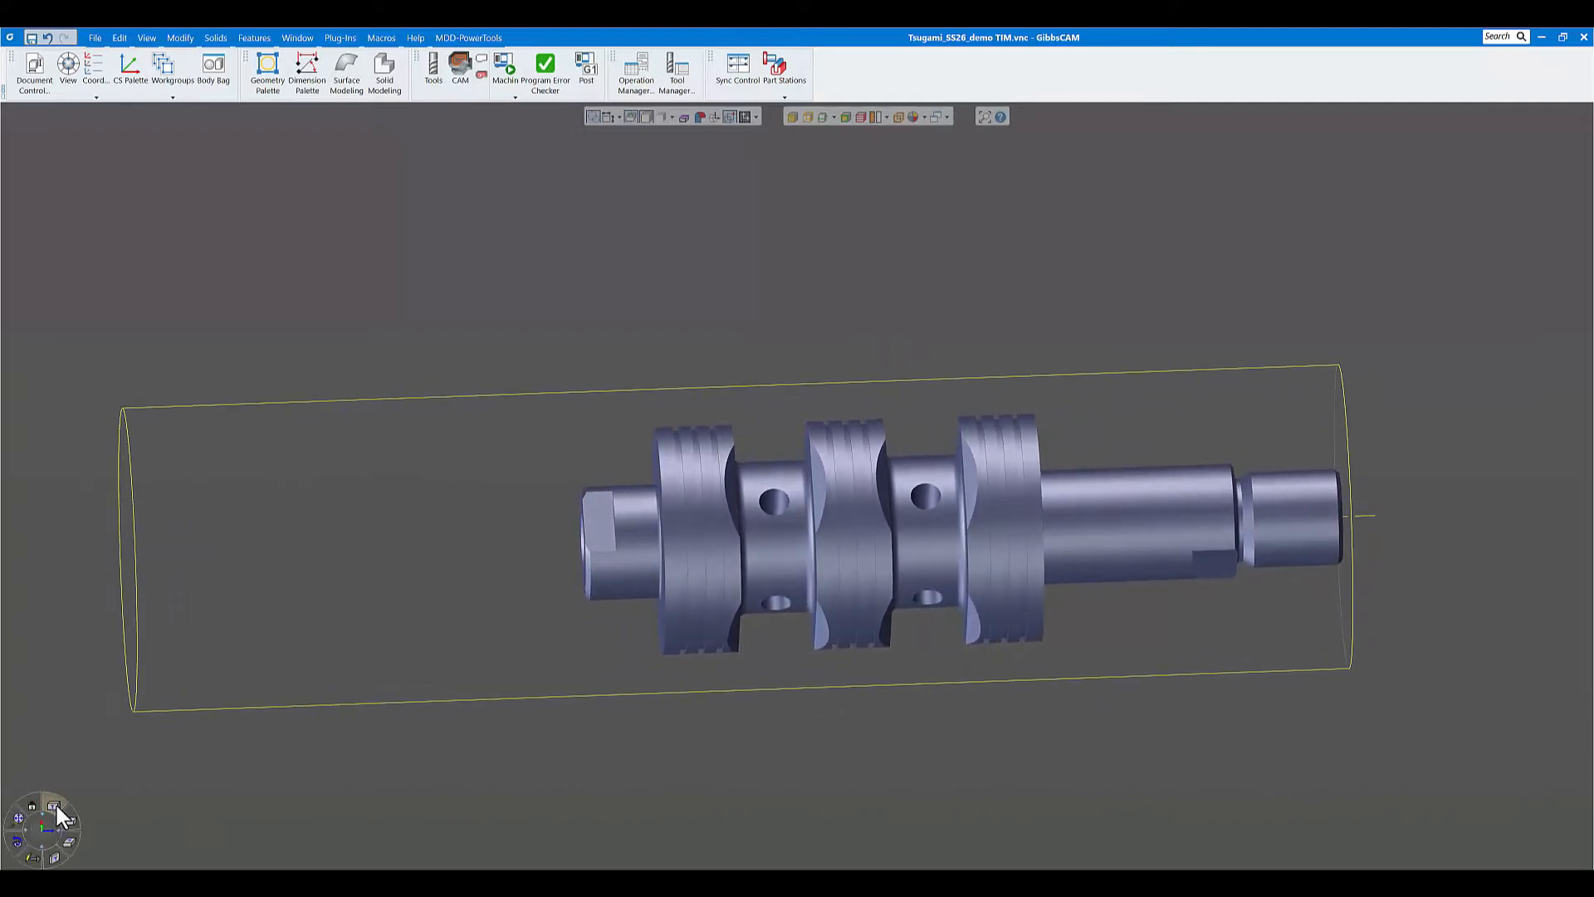
- Turn the part to a straight side view and examine the spindle workspace choices in the document settings
left_click(54, 805)
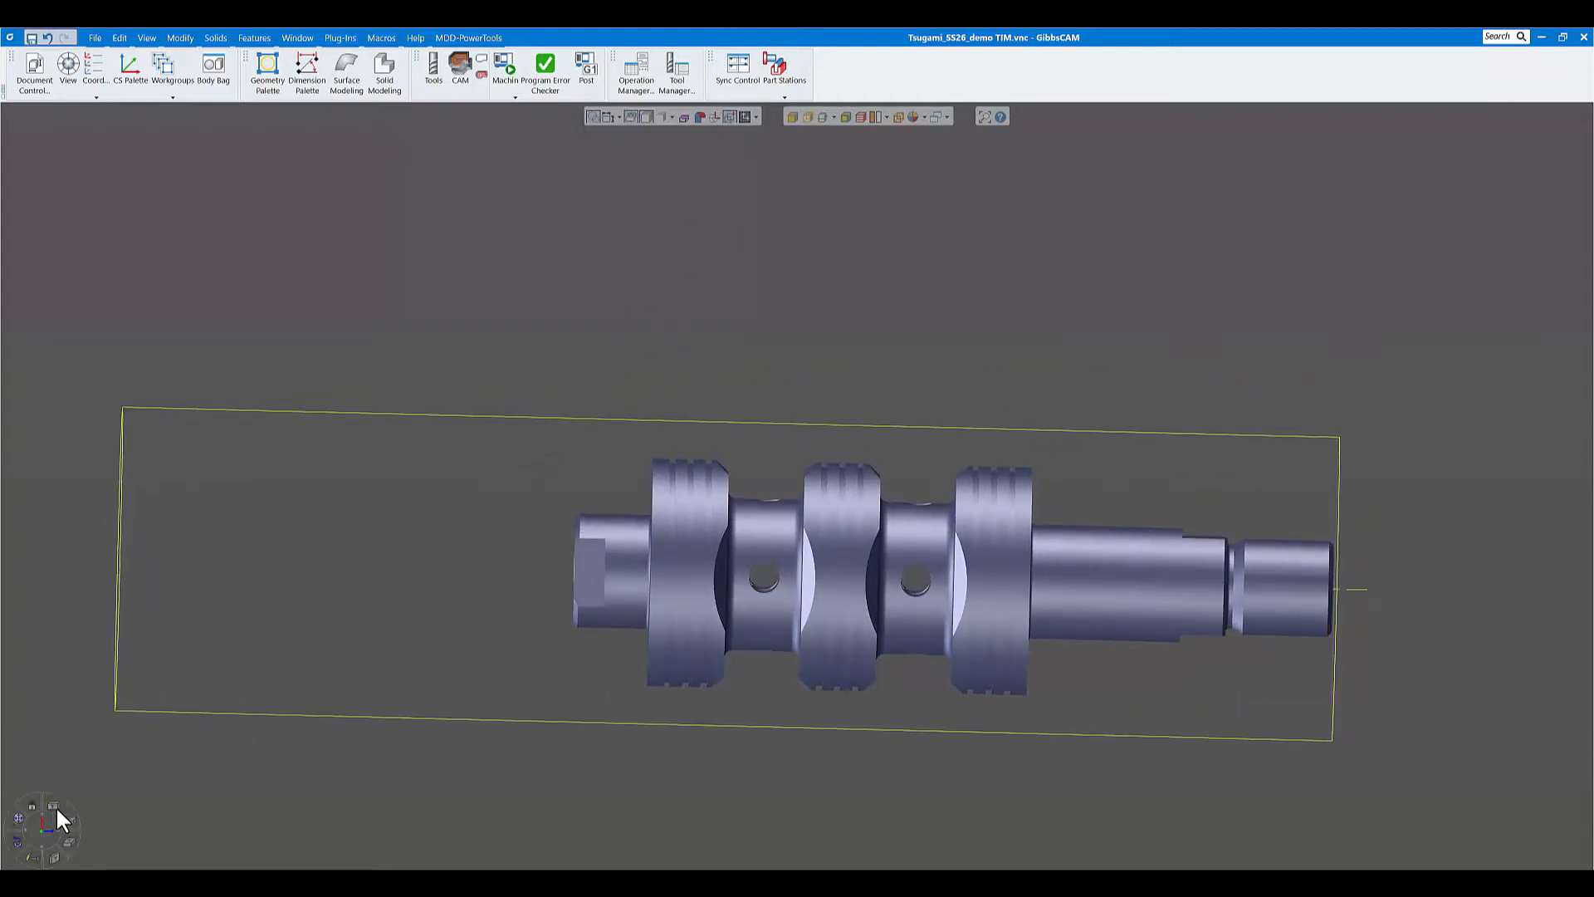
left_click(53, 807)
left_click(33, 83)
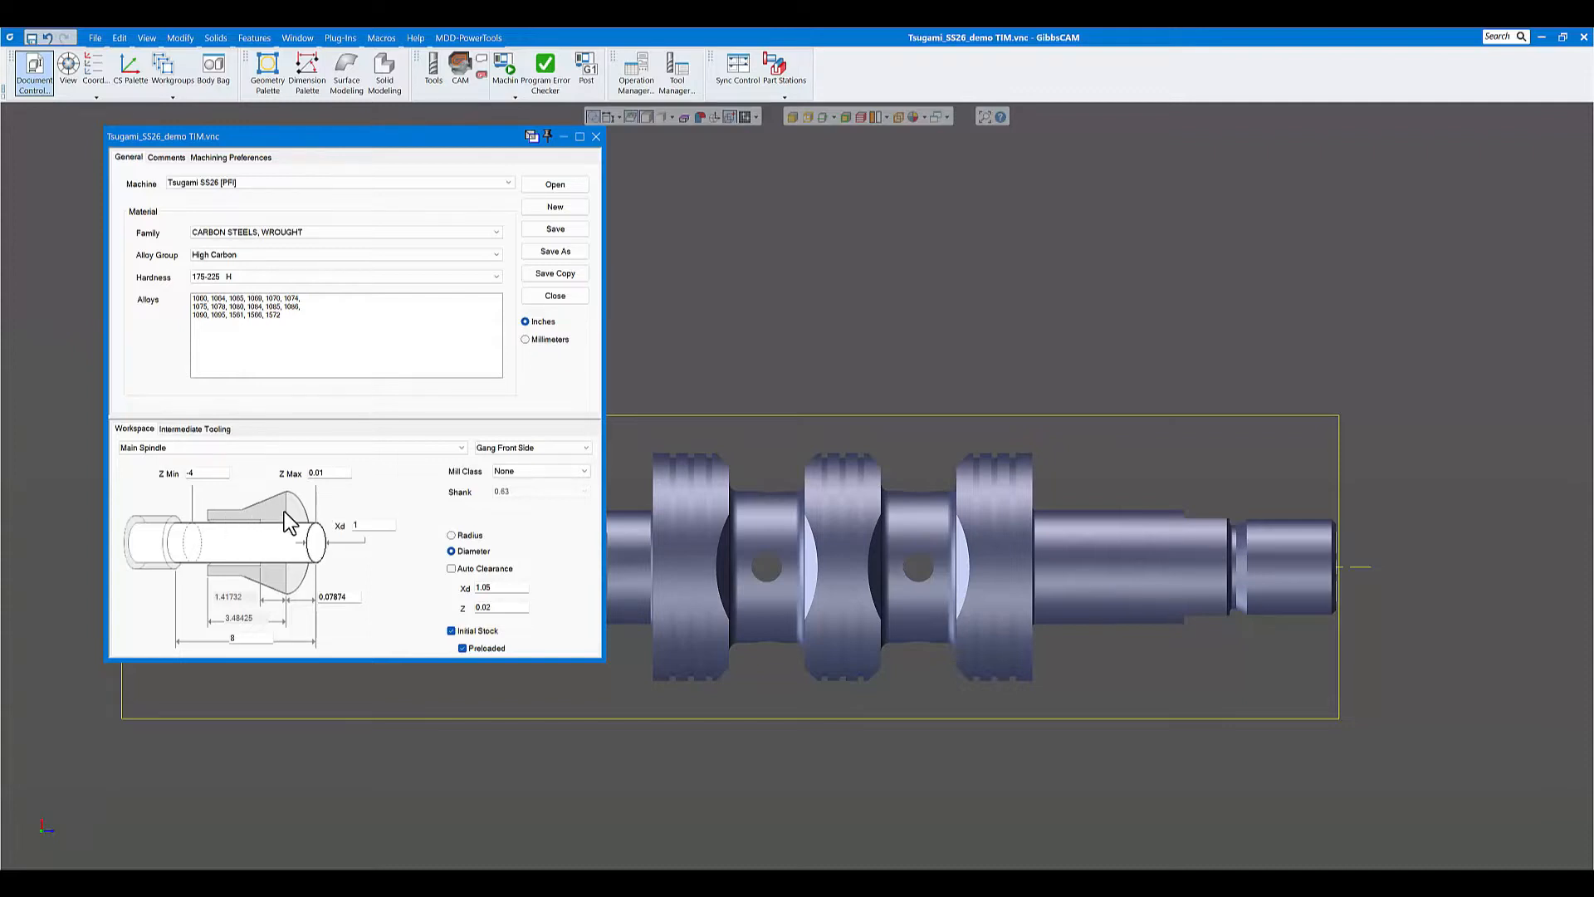
left_click(159, 451)
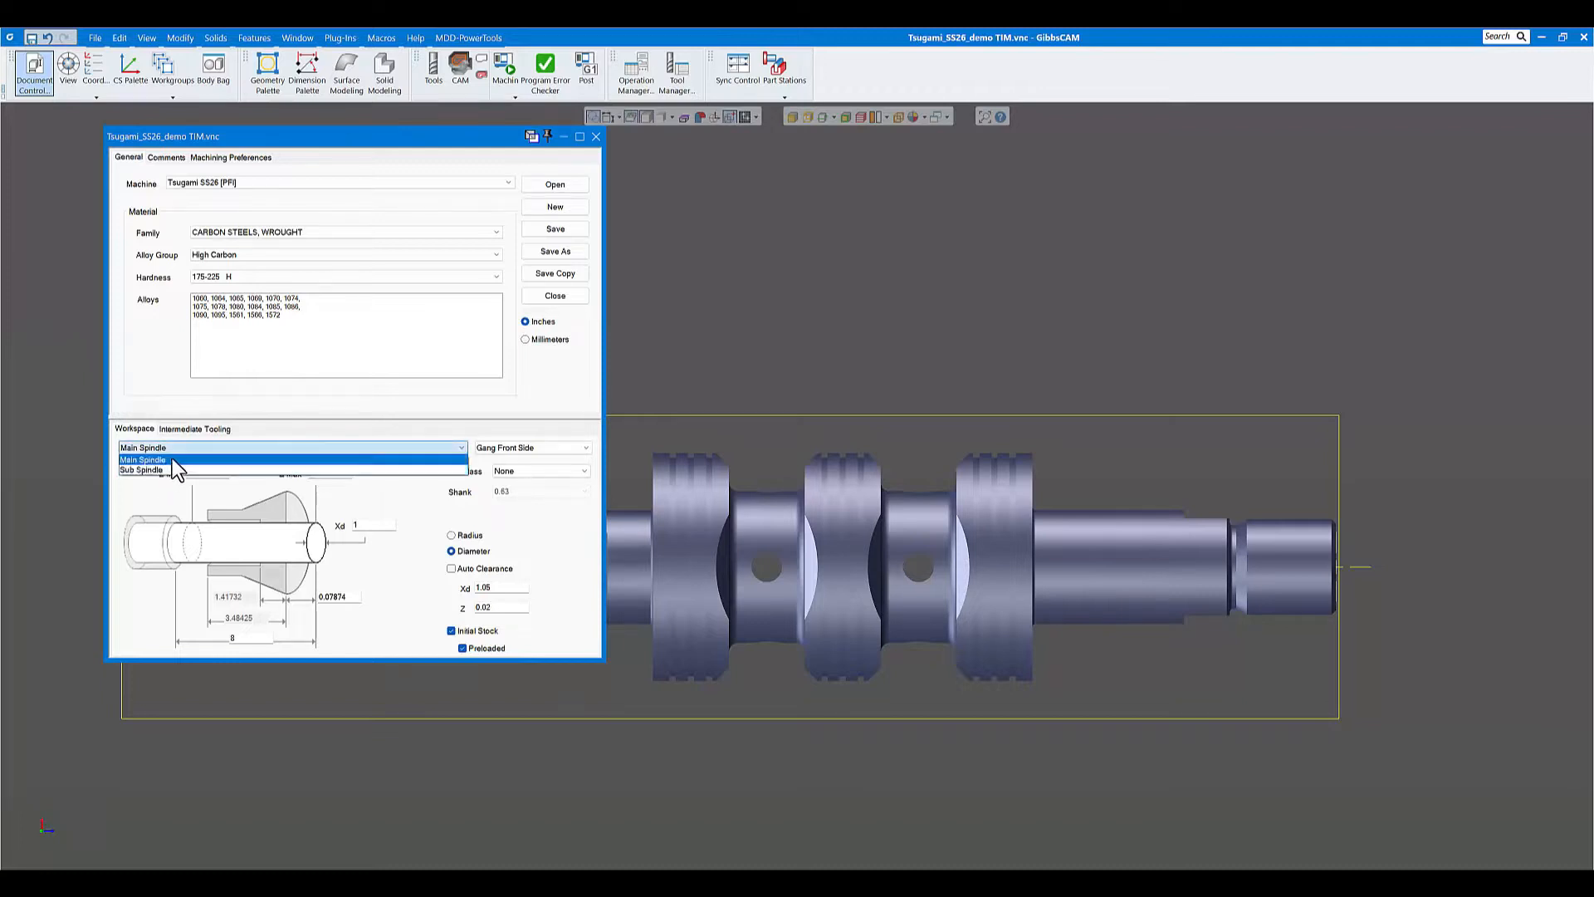
left_click(387, 504)
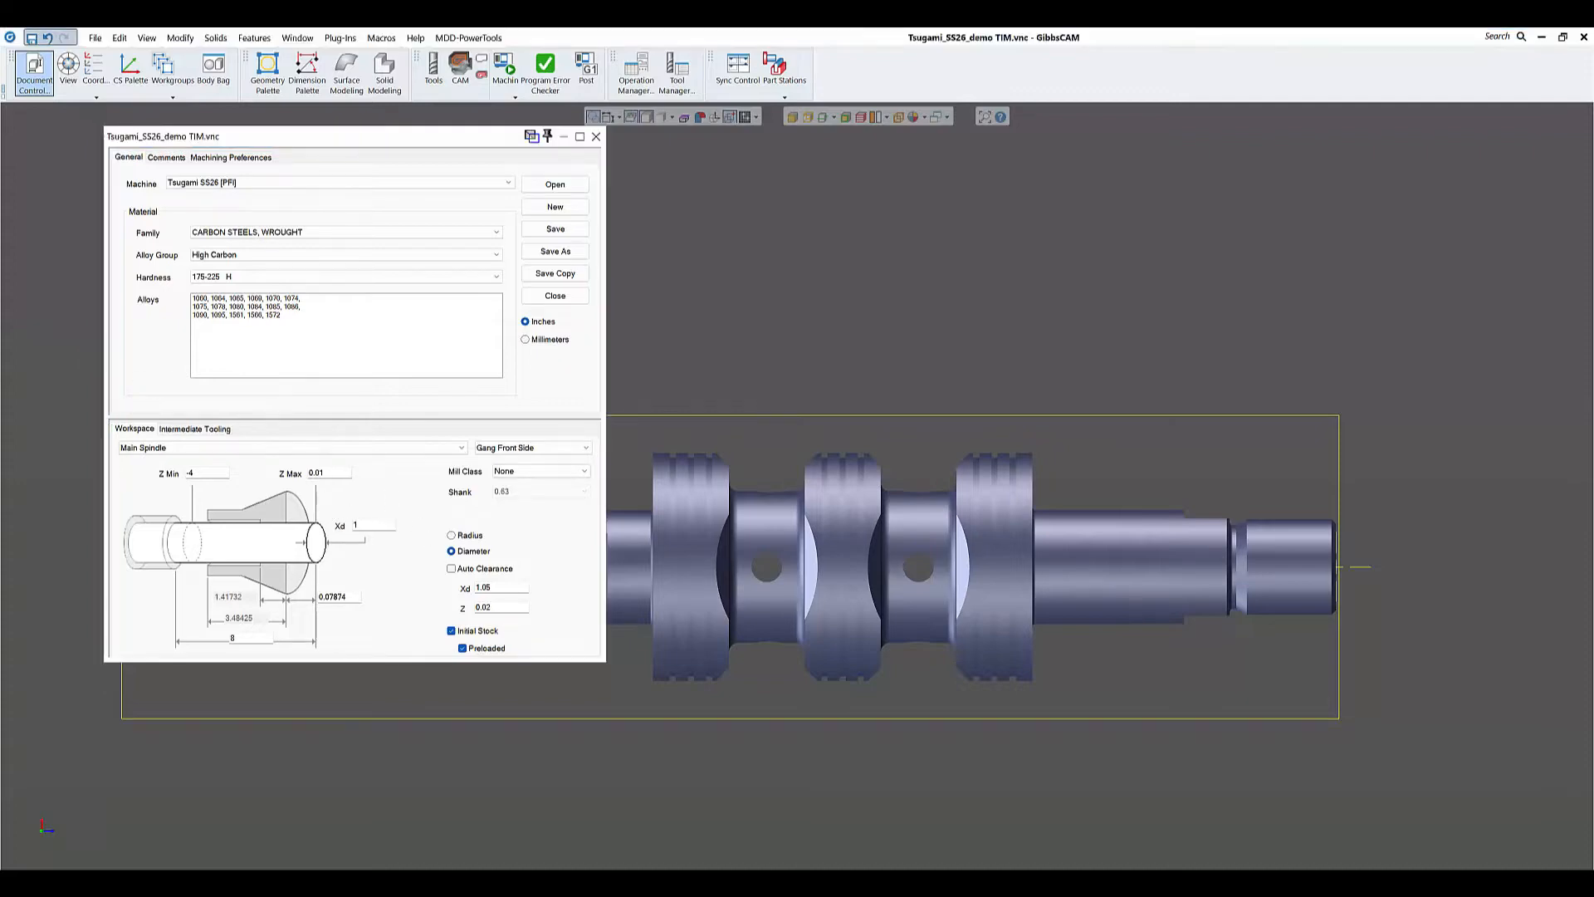
- Bring the Tsugami SS26 tooling diagram on screen, enlarge it to 133% to examine the tool posts, and put it away
left_click_drag(0, 278, 824, 160)
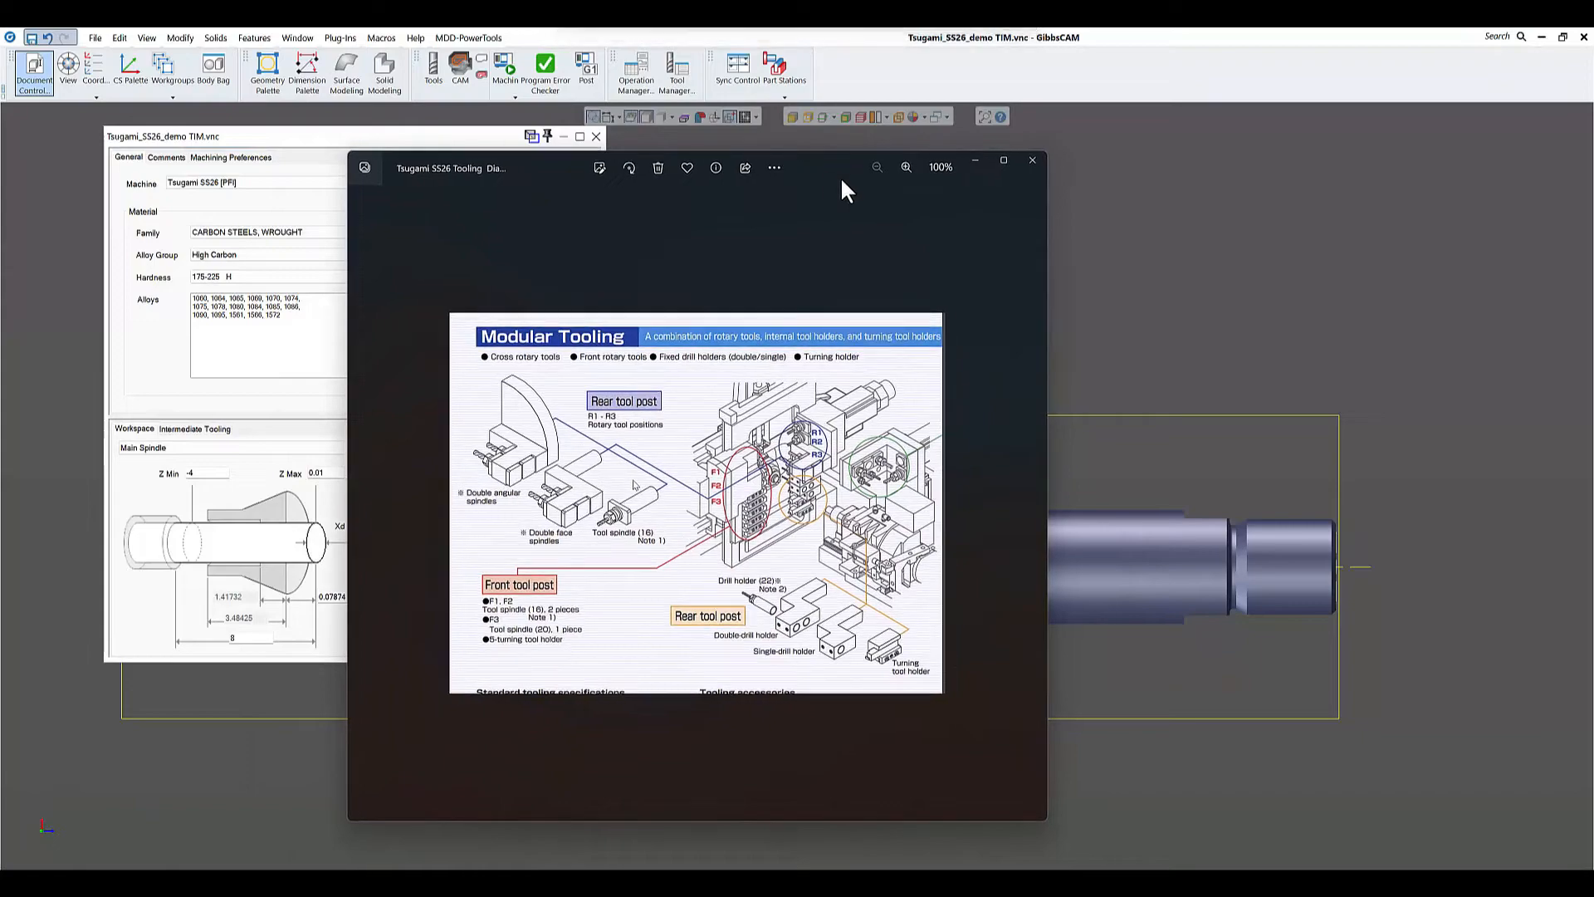
scroll(820, 458, "up", 1)
scroll(819, 458, "up", 2)
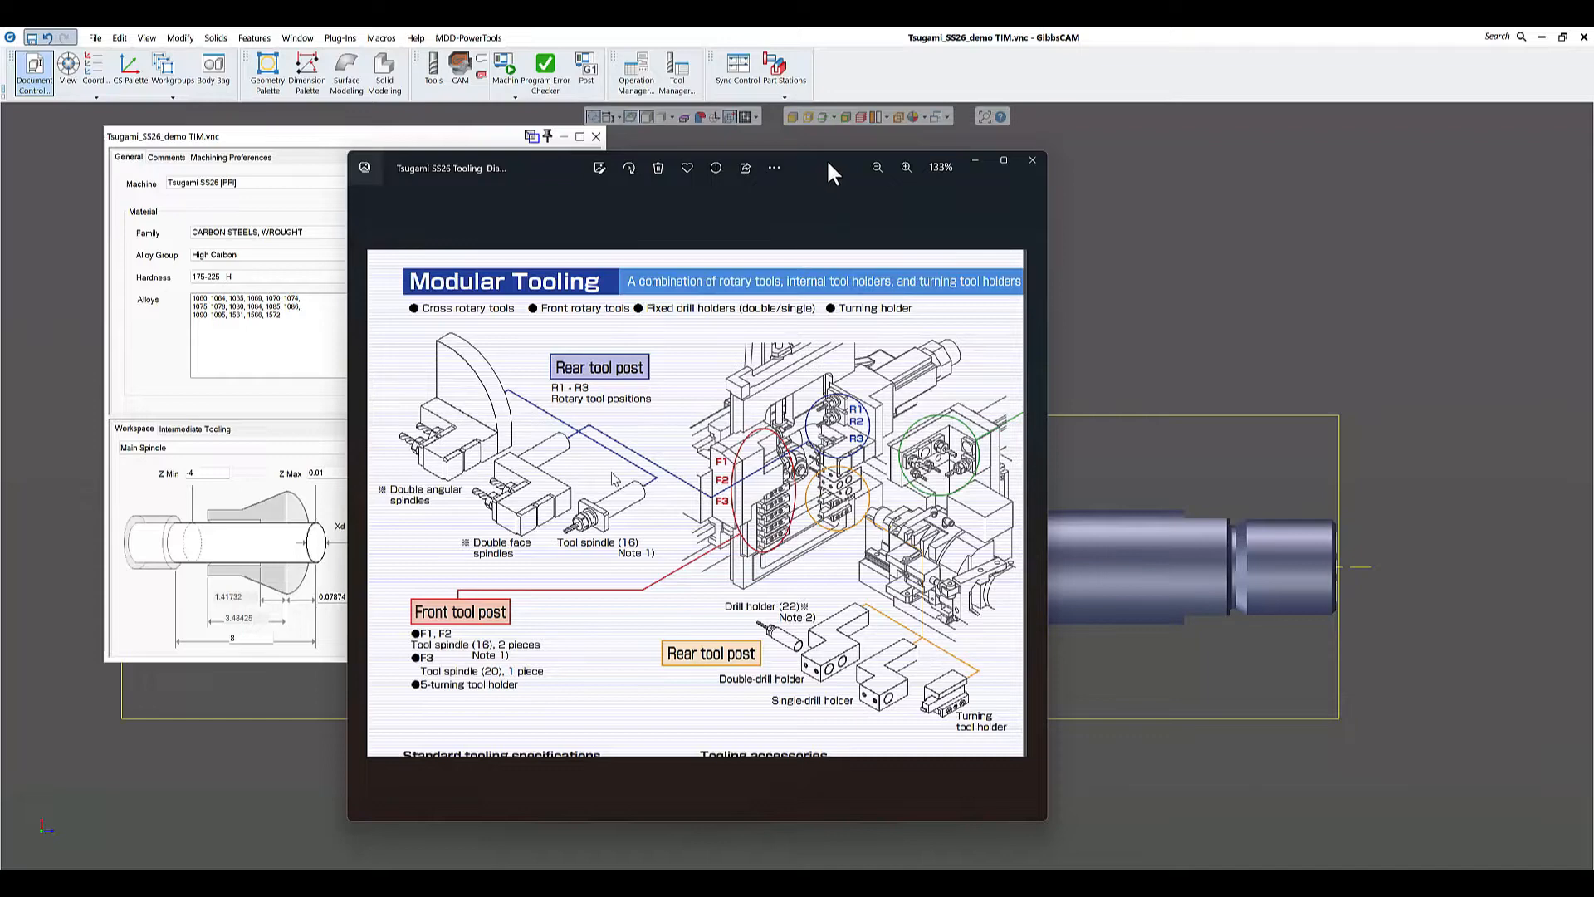
left_click_drag(825, 158, 0, 181)
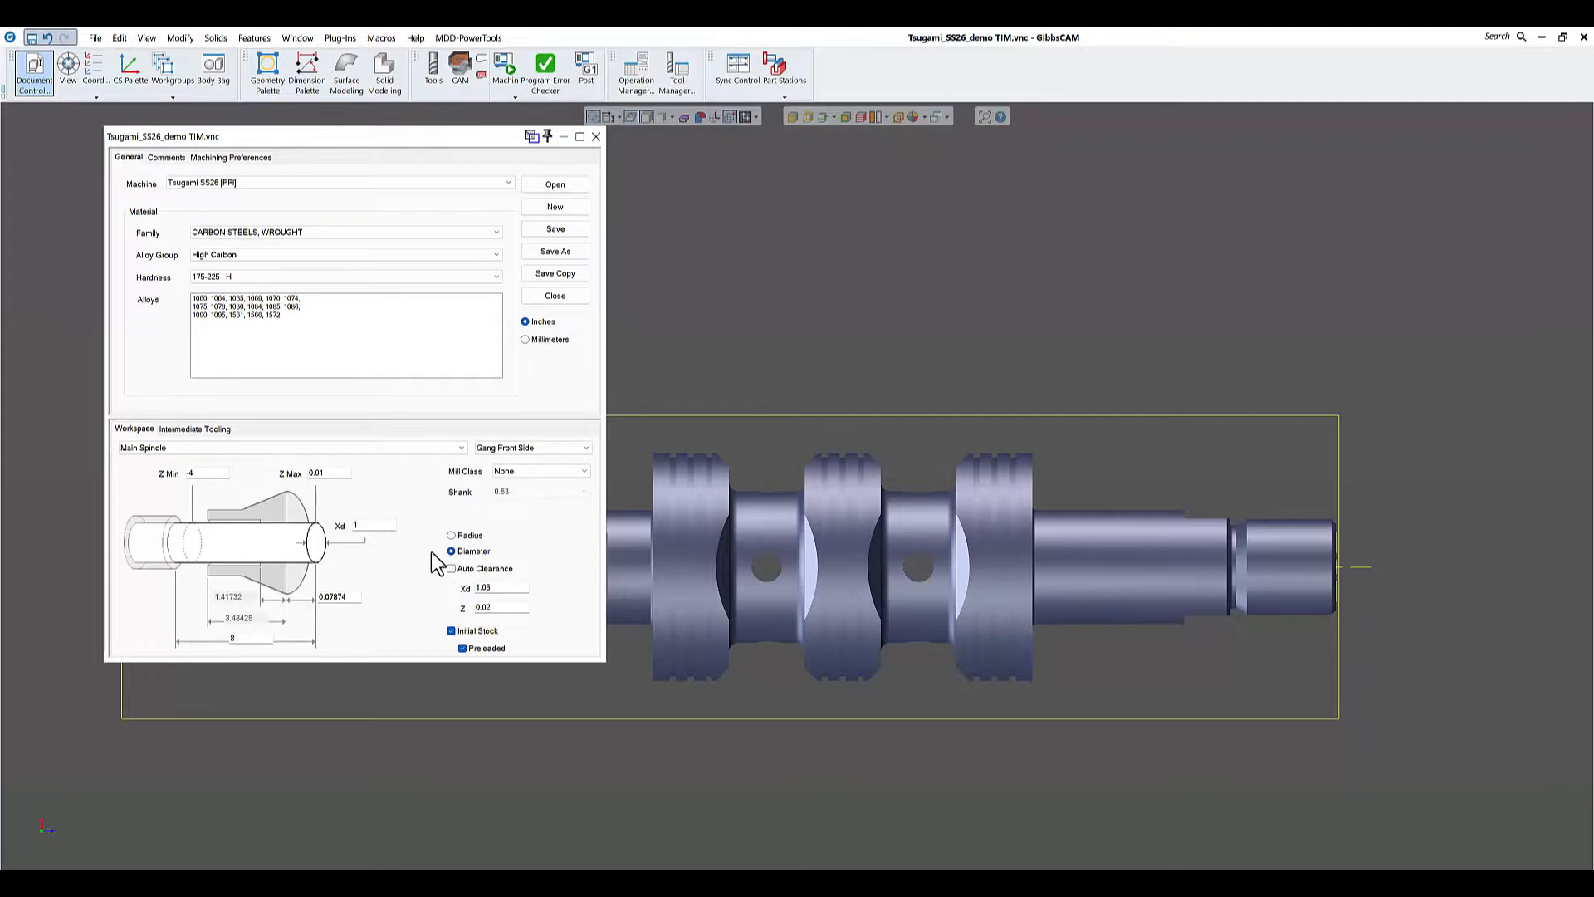
- Close the document settings and show the tool list, looking through the tools of each tool group
left_click(596, 137)
left_click(433, 71)
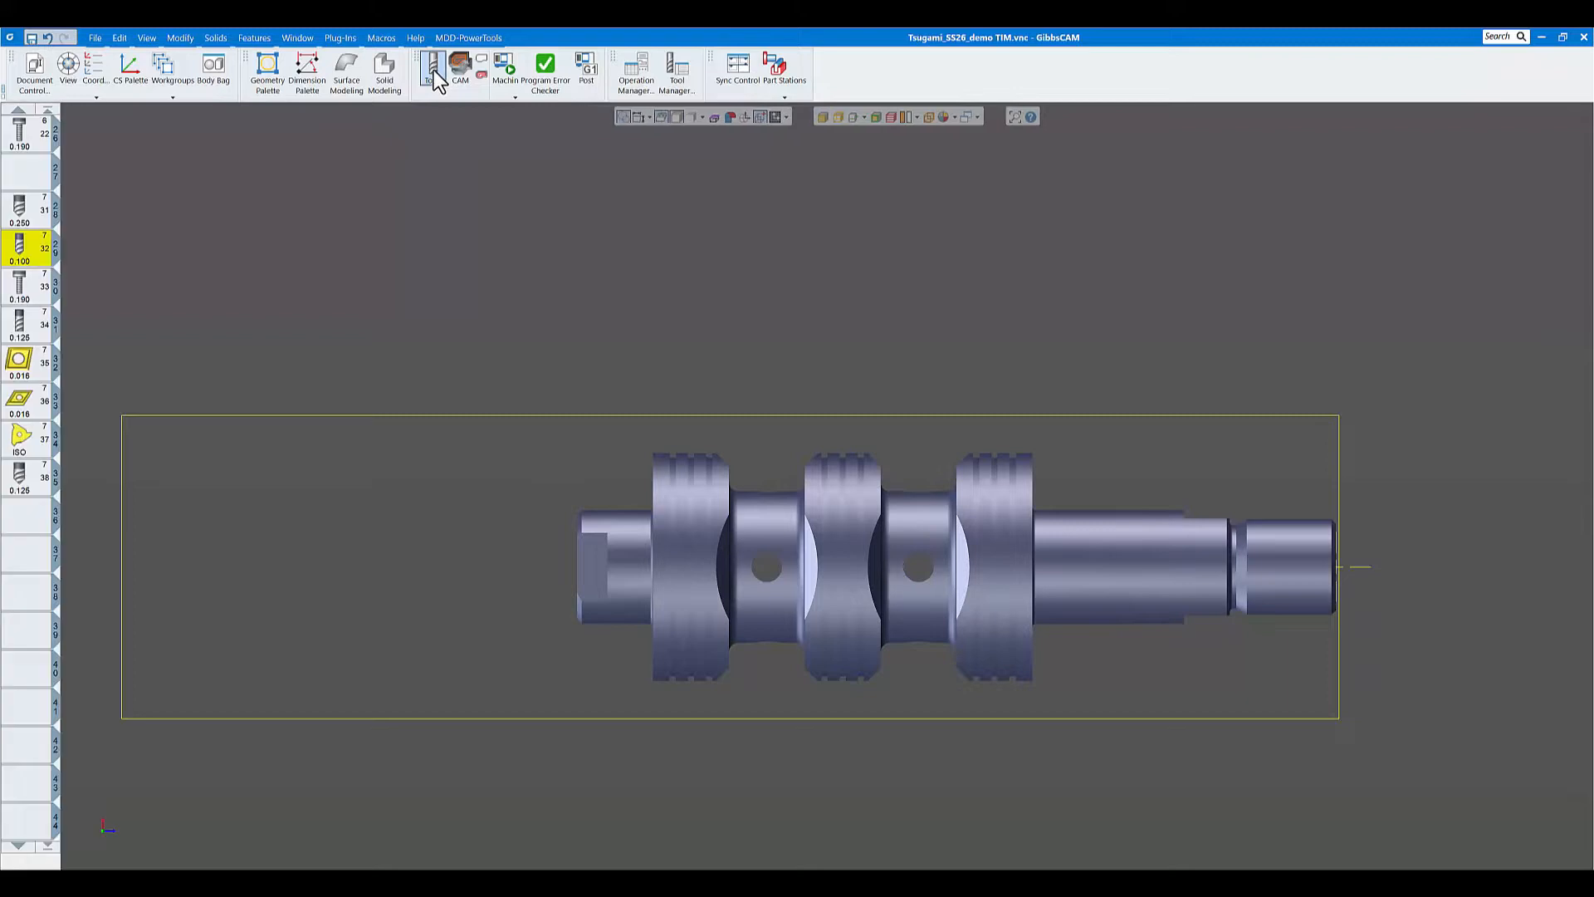
scroll(33, 295, "up", 10)
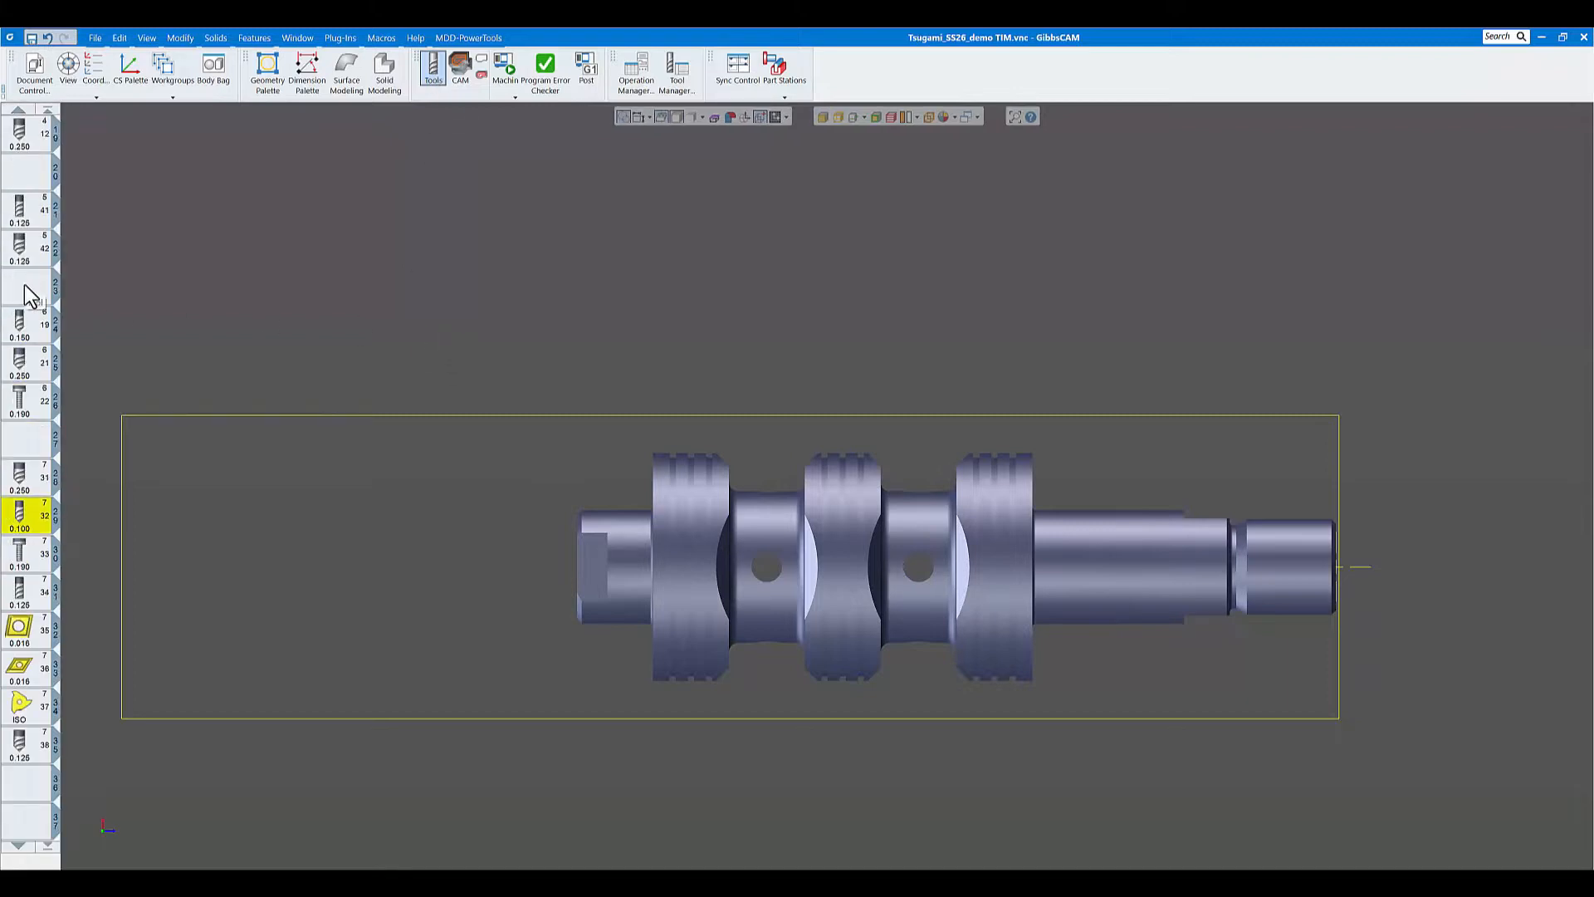
scroll(31, 294, "up", 3)
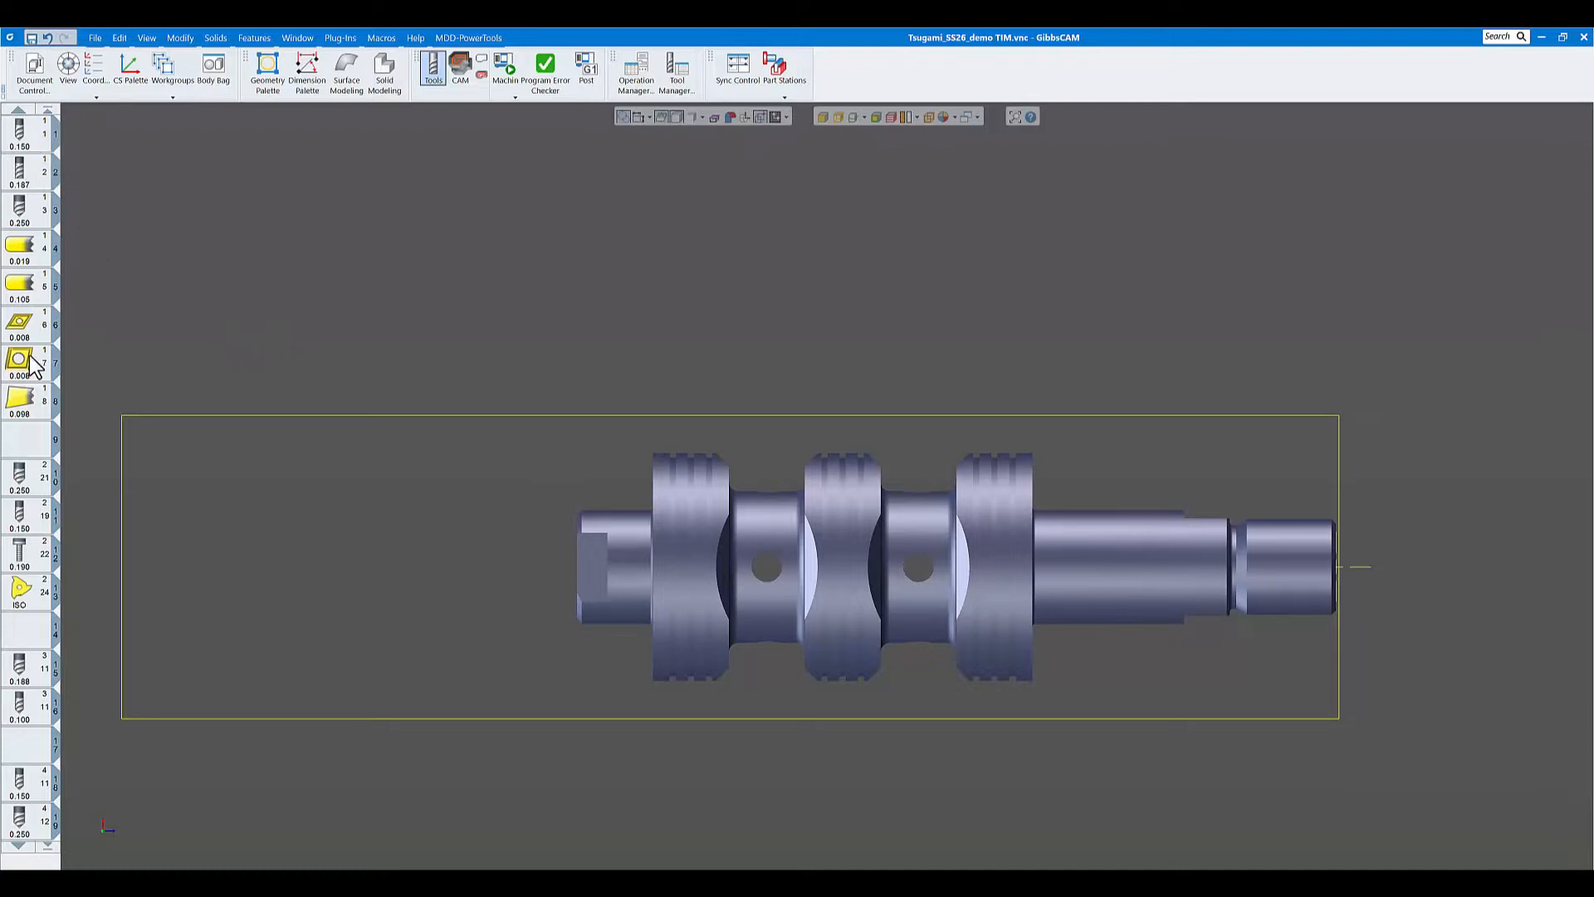
scroll(32, 408, "down", 2)
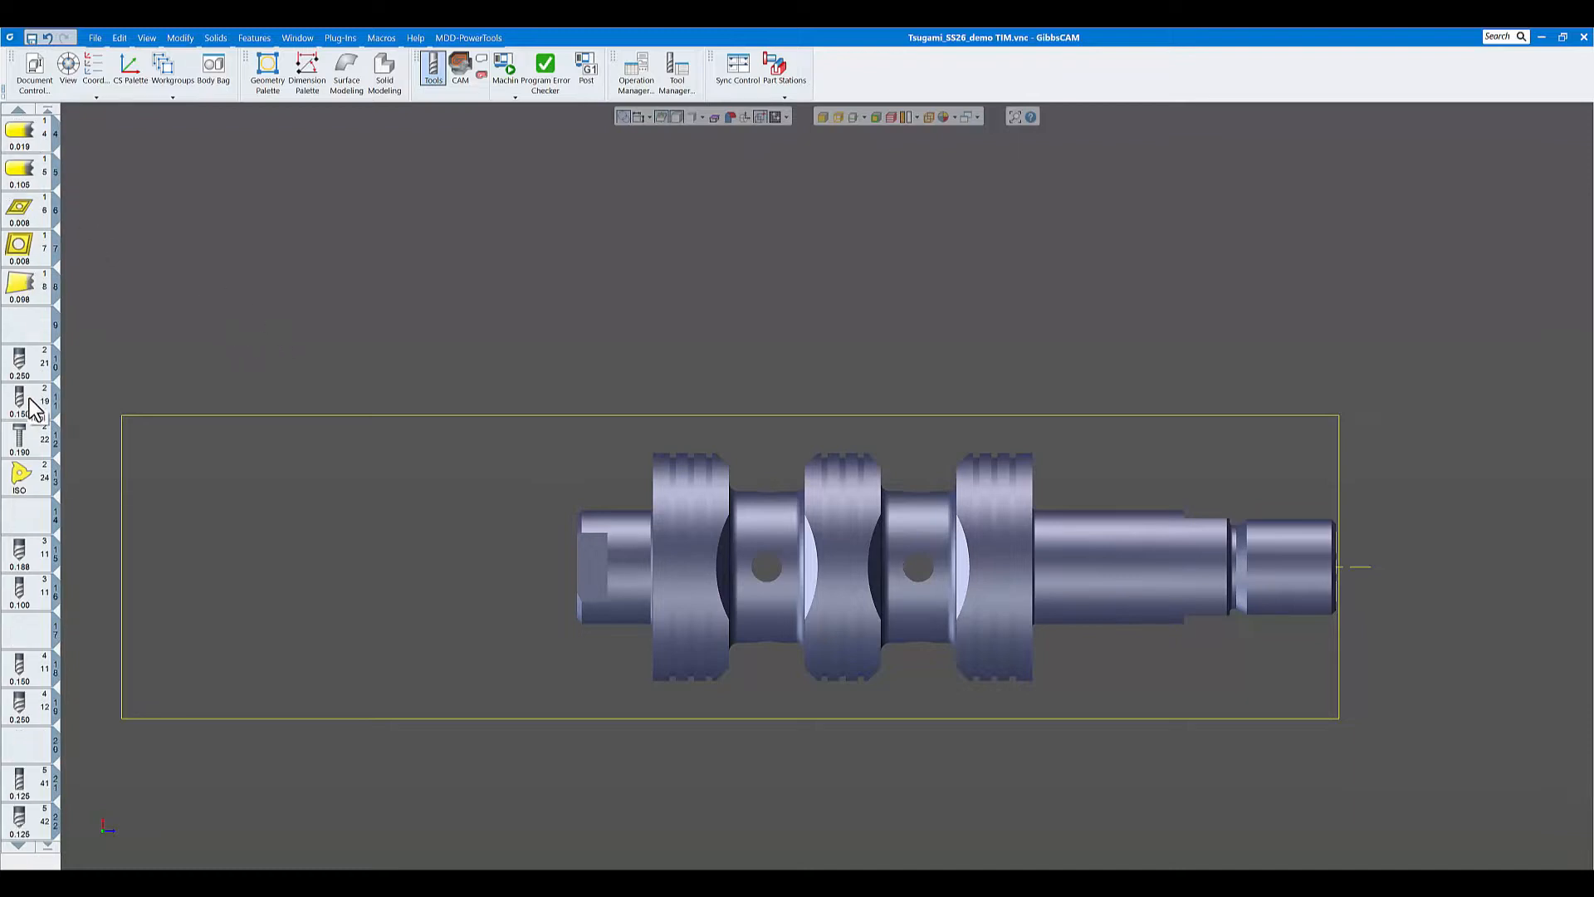
scroll(33, 409, "up", 3)
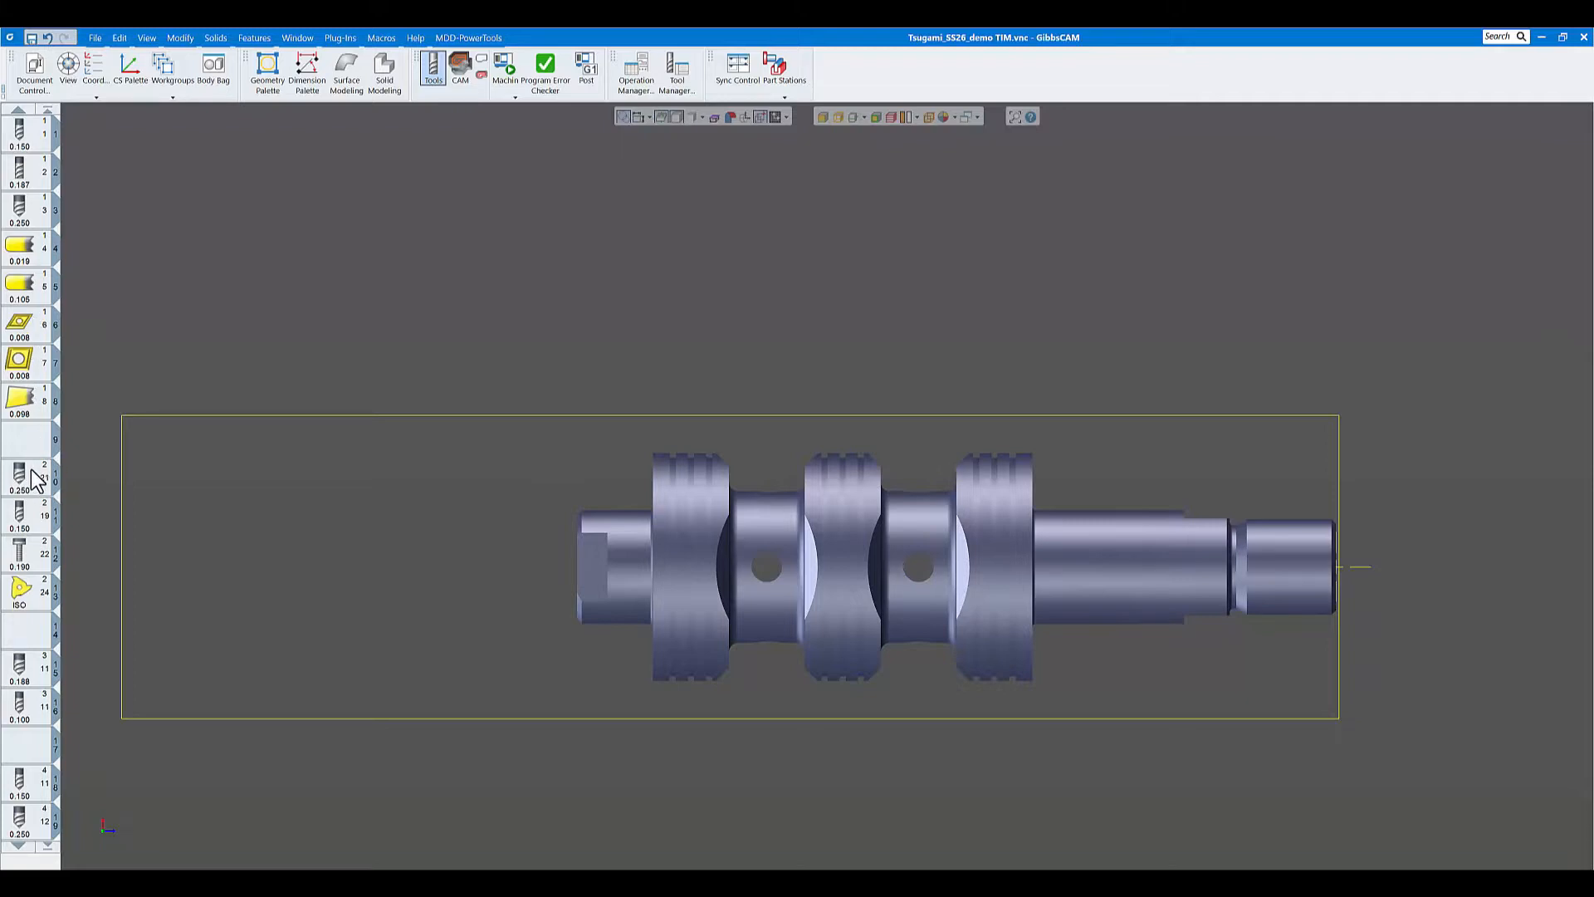
- Open the 0.150 drill, tool 1, and examine its available tool group options
double_click(21, 143)
left_click_drag(1074, 221, 437, 167)
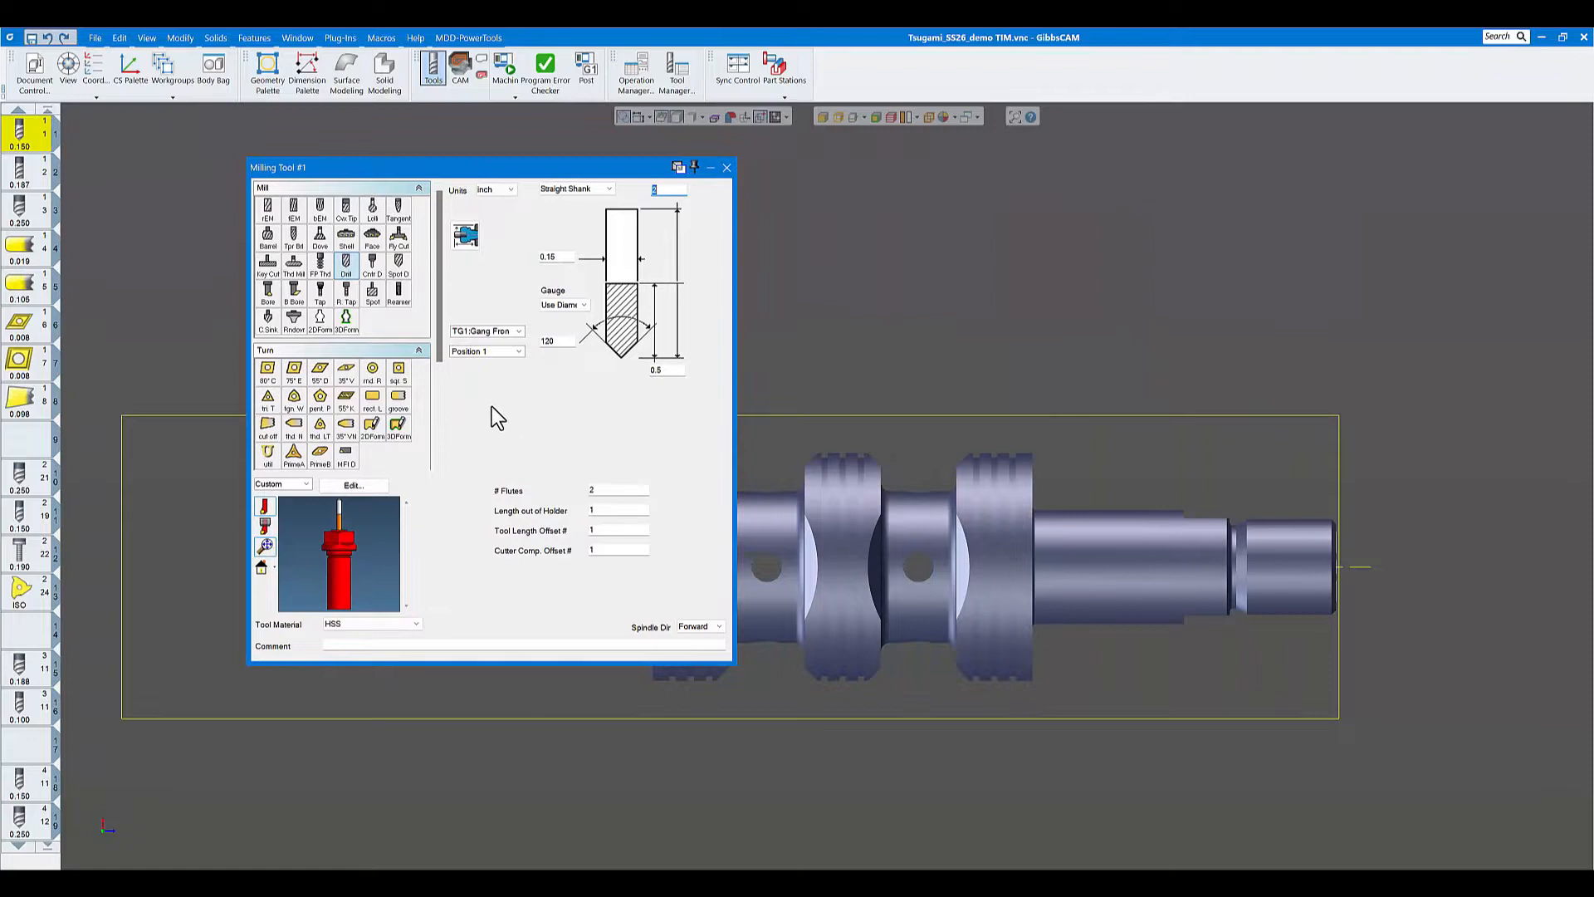
left_click(519, 331)
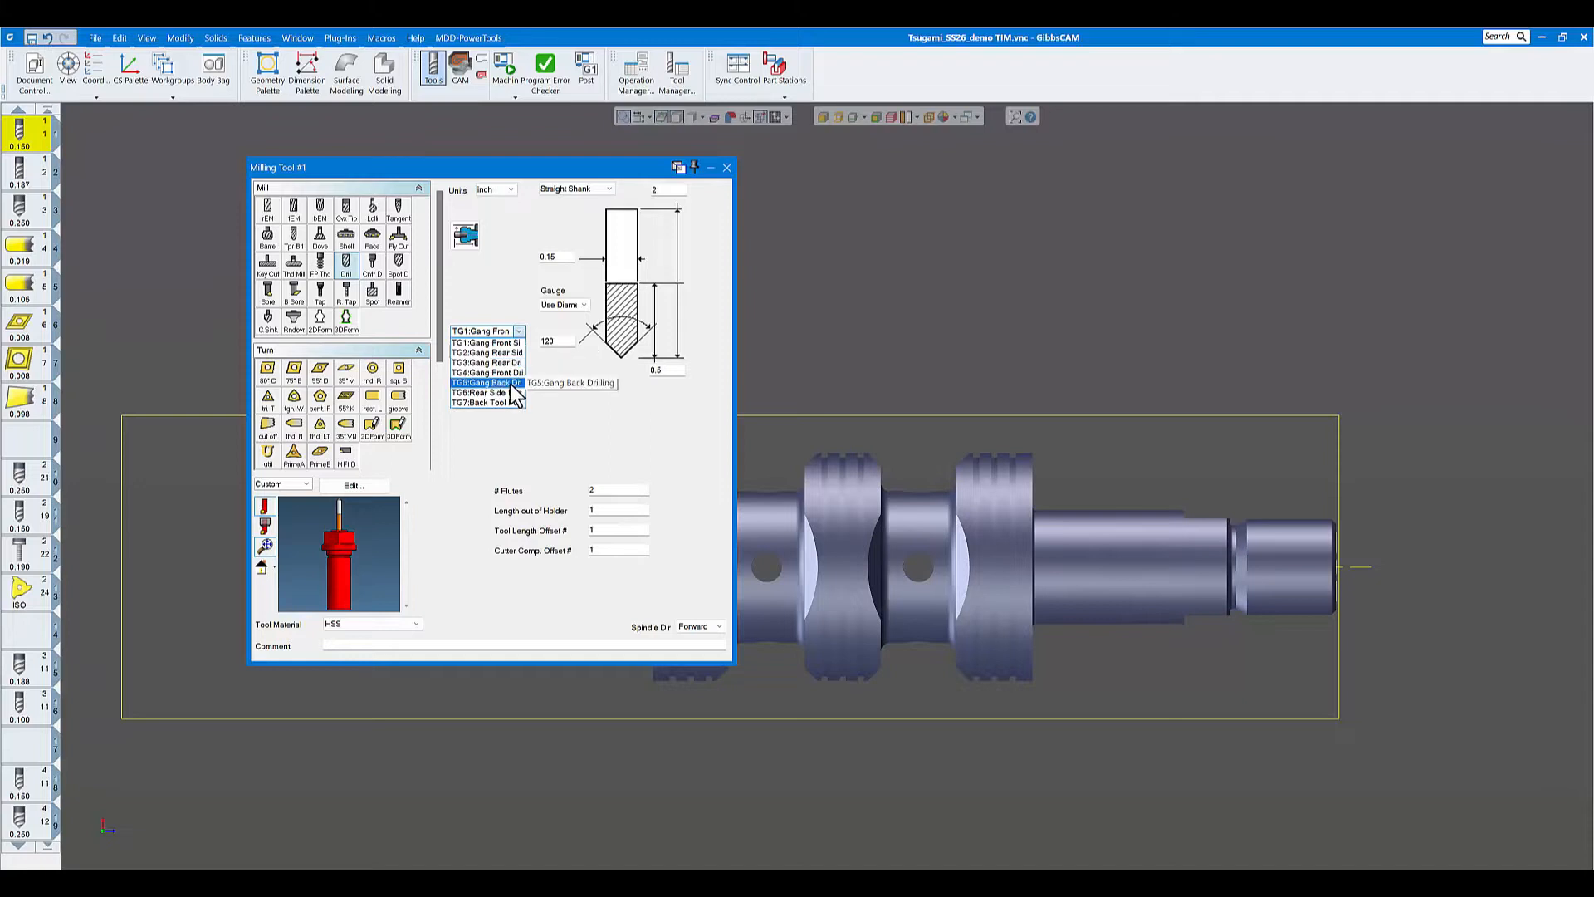
left_click(726, 169)
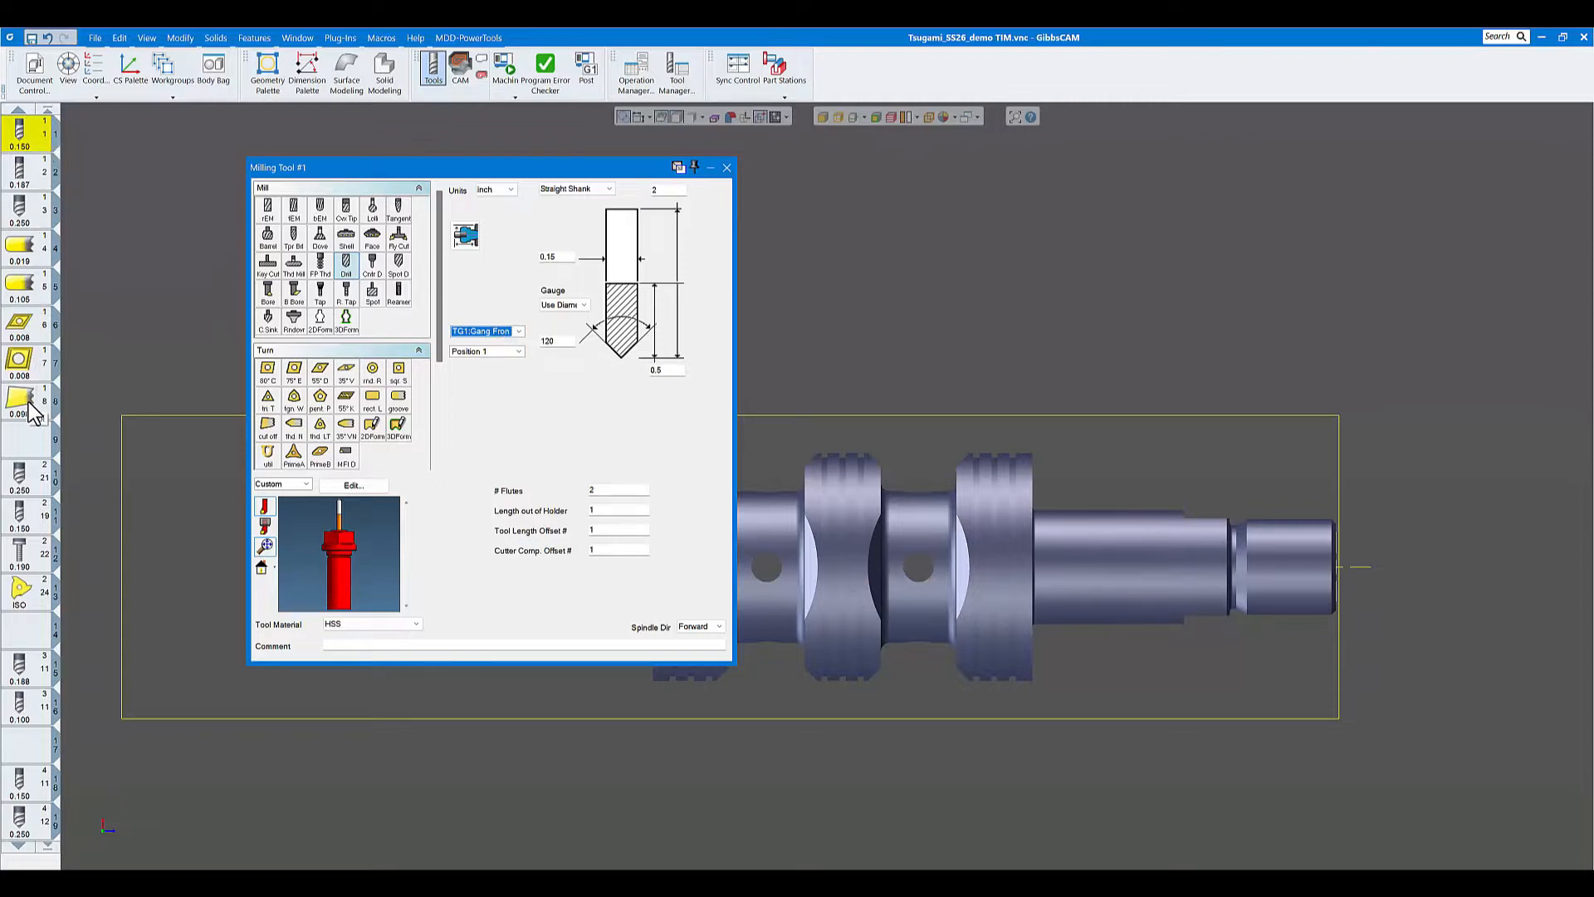
- Review the definitions of tools 2 through 8, checking each tool's group and position
left_click(30, 162)
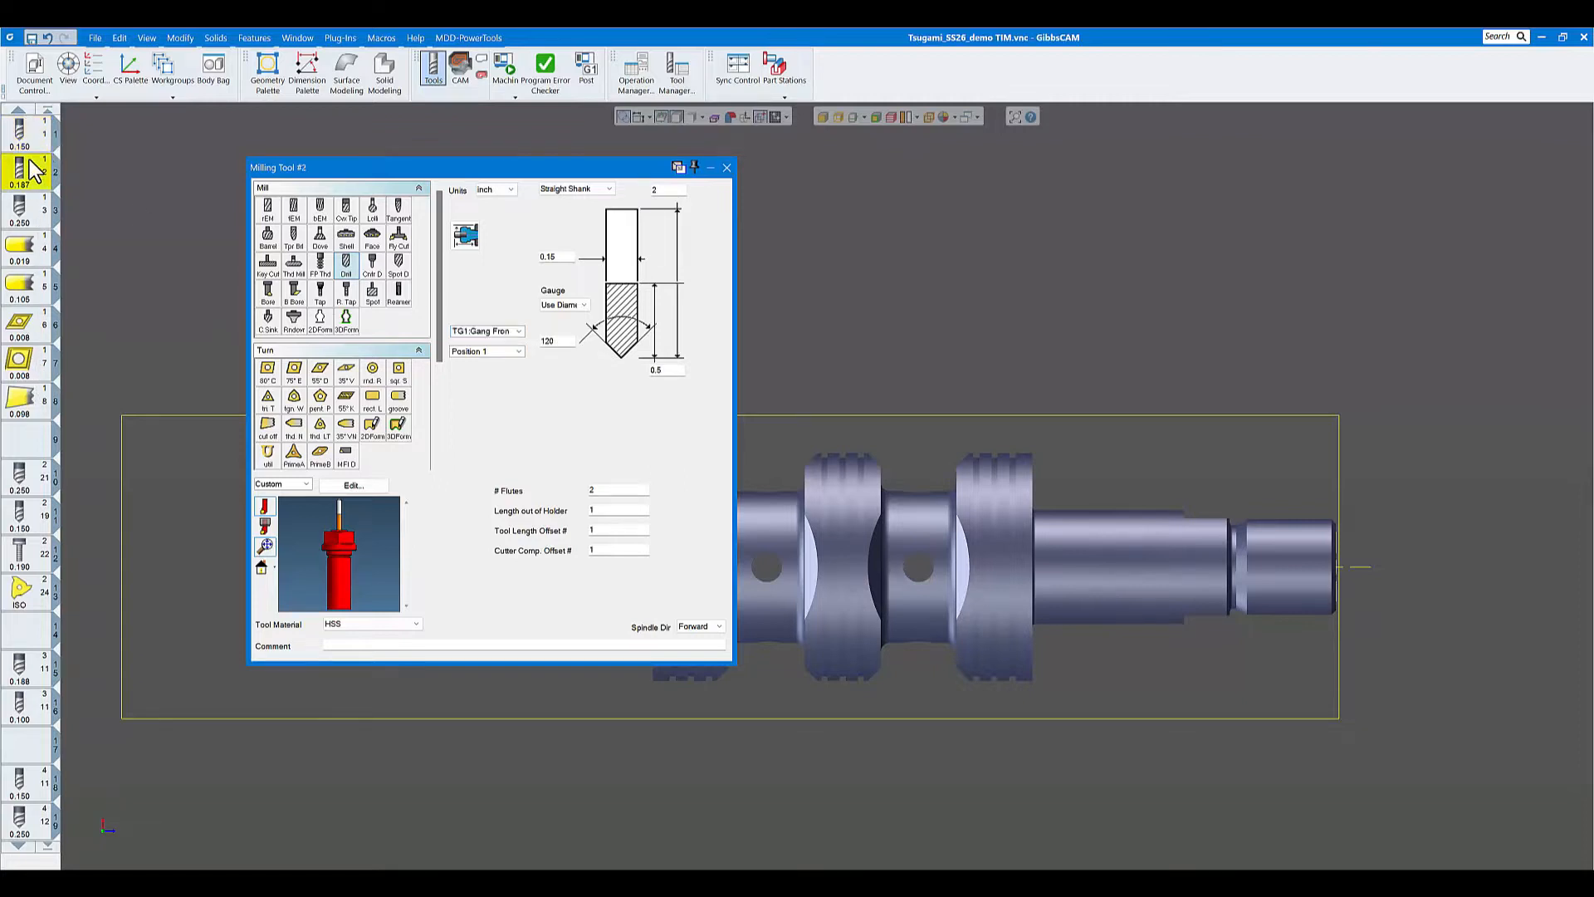
left_click(27, 218)
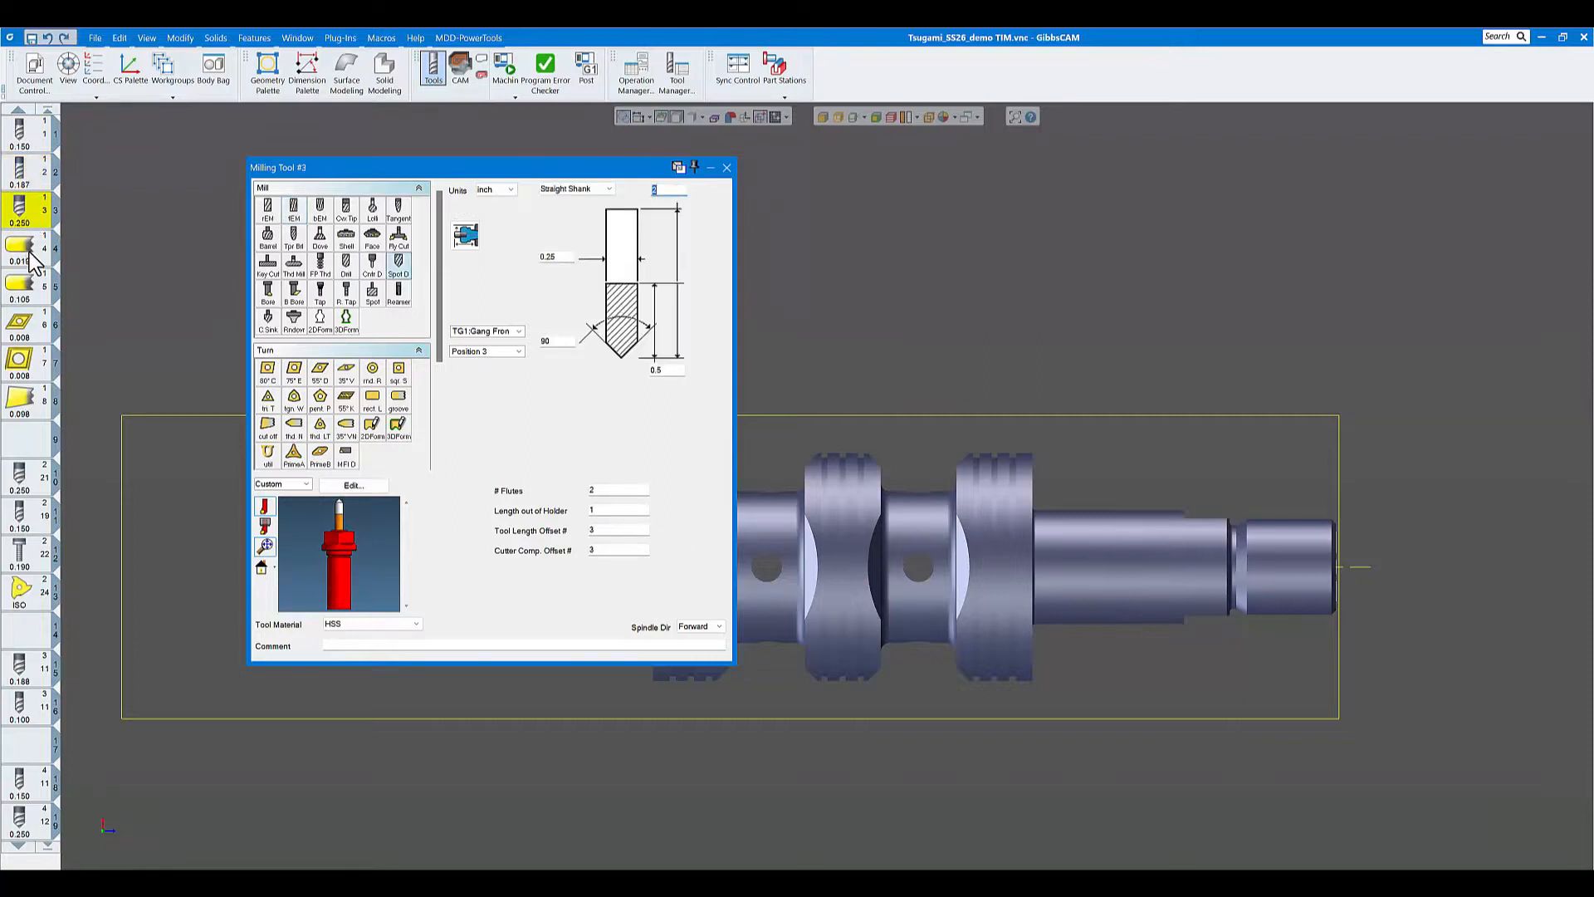
left_click(28, 253)
left_click(23, 293)
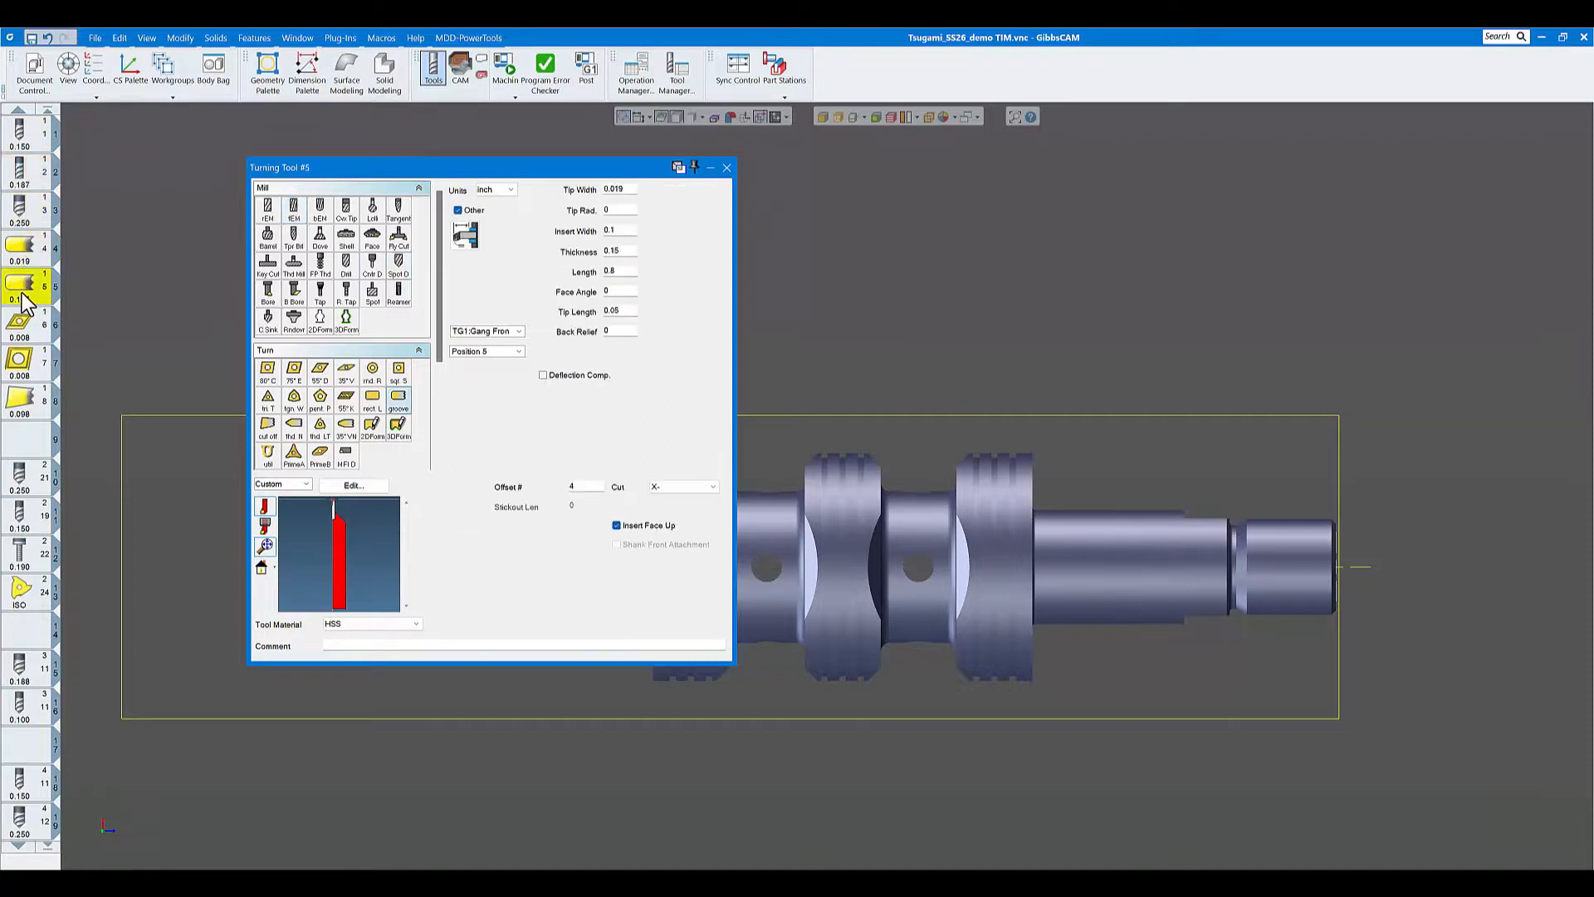
left_click(28, 329)
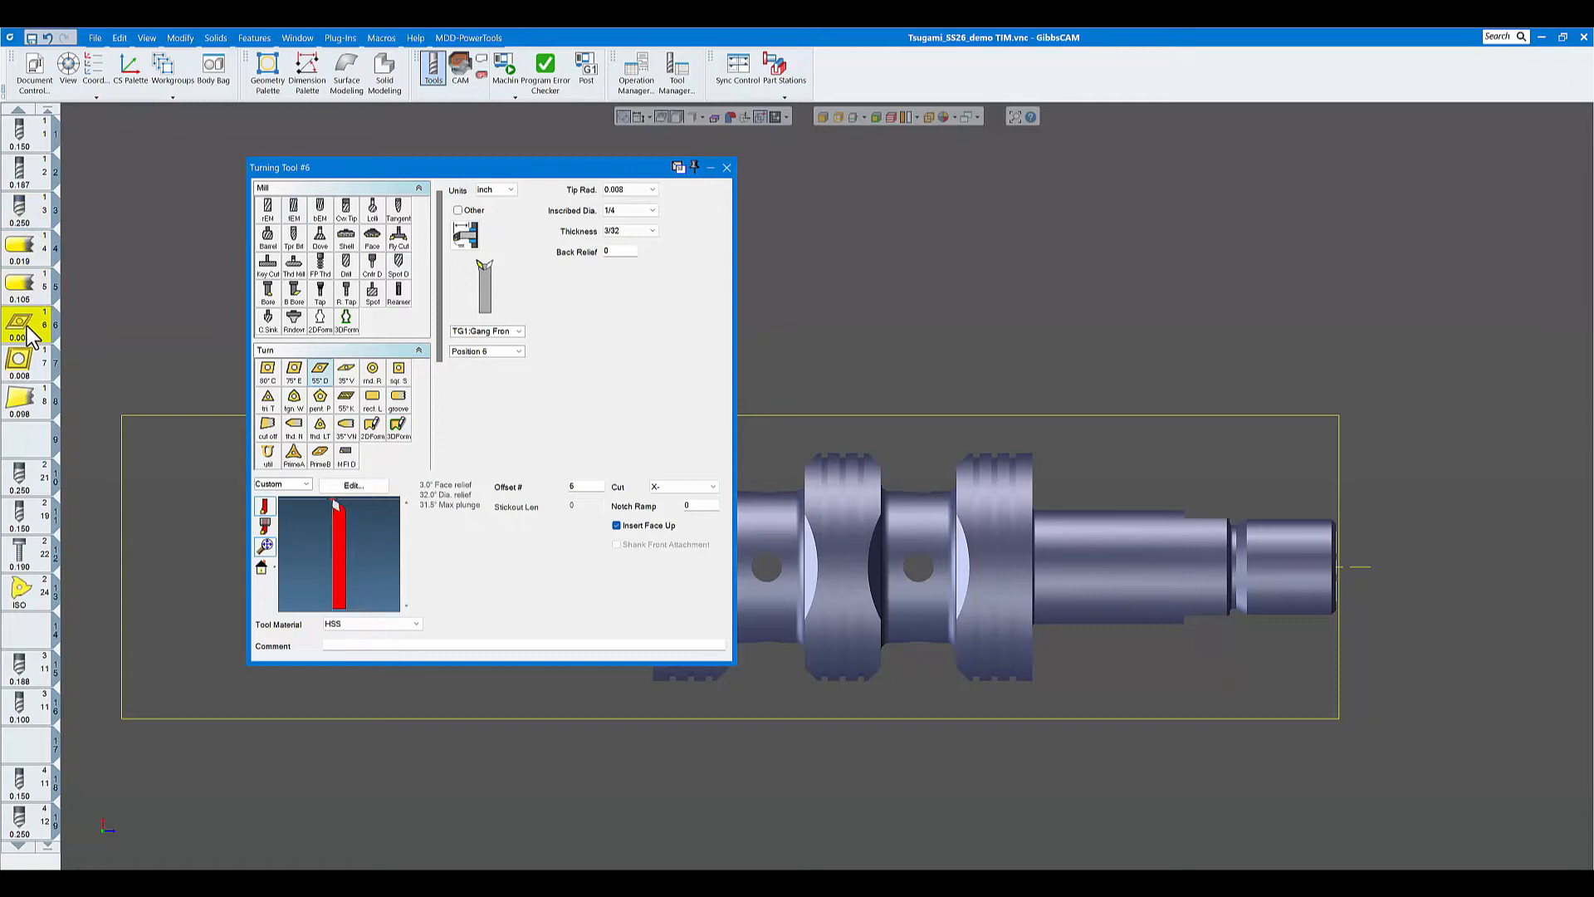
left_click(30, 365)
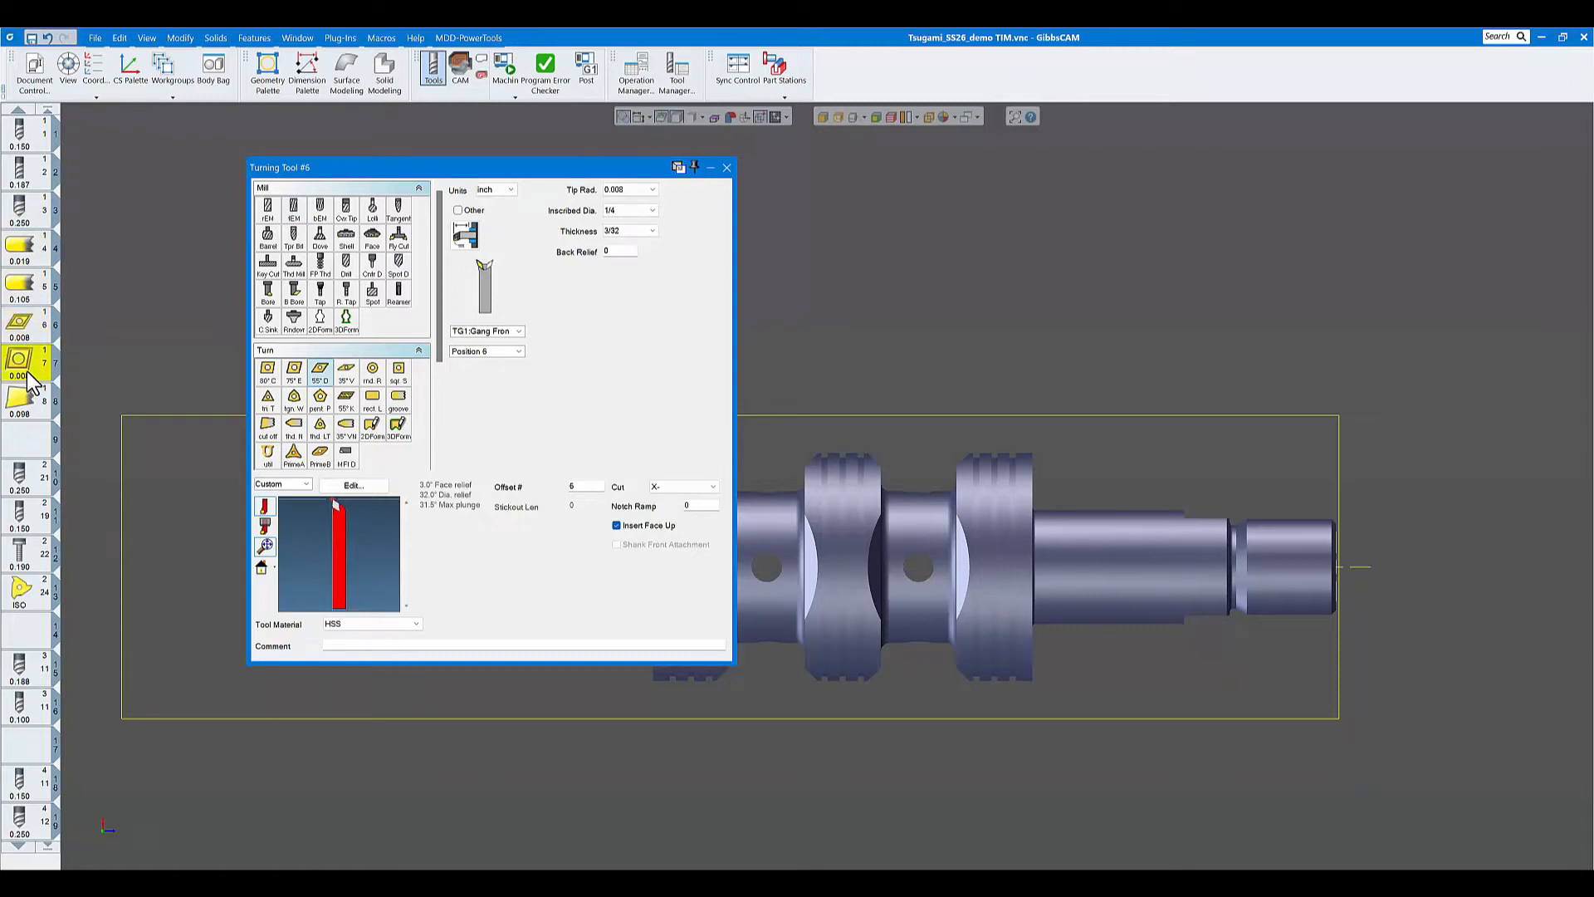
left_click(28, 419)
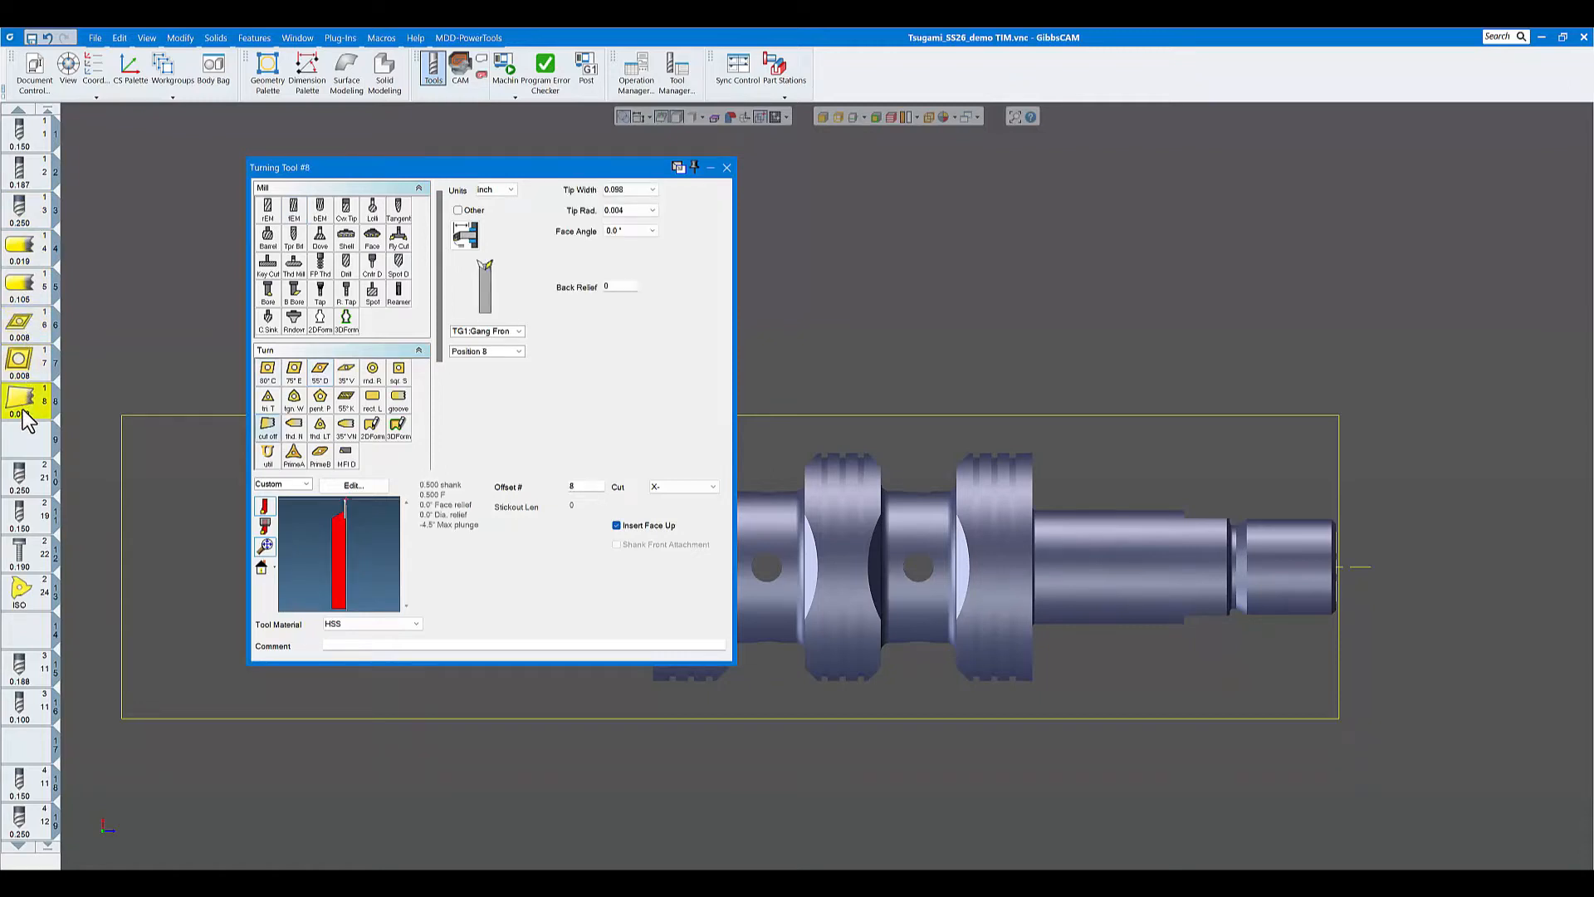
- Open the 0.250 spot drill, tool 10, and check its tool group assignment
scroll(25, 419, "down", 3)
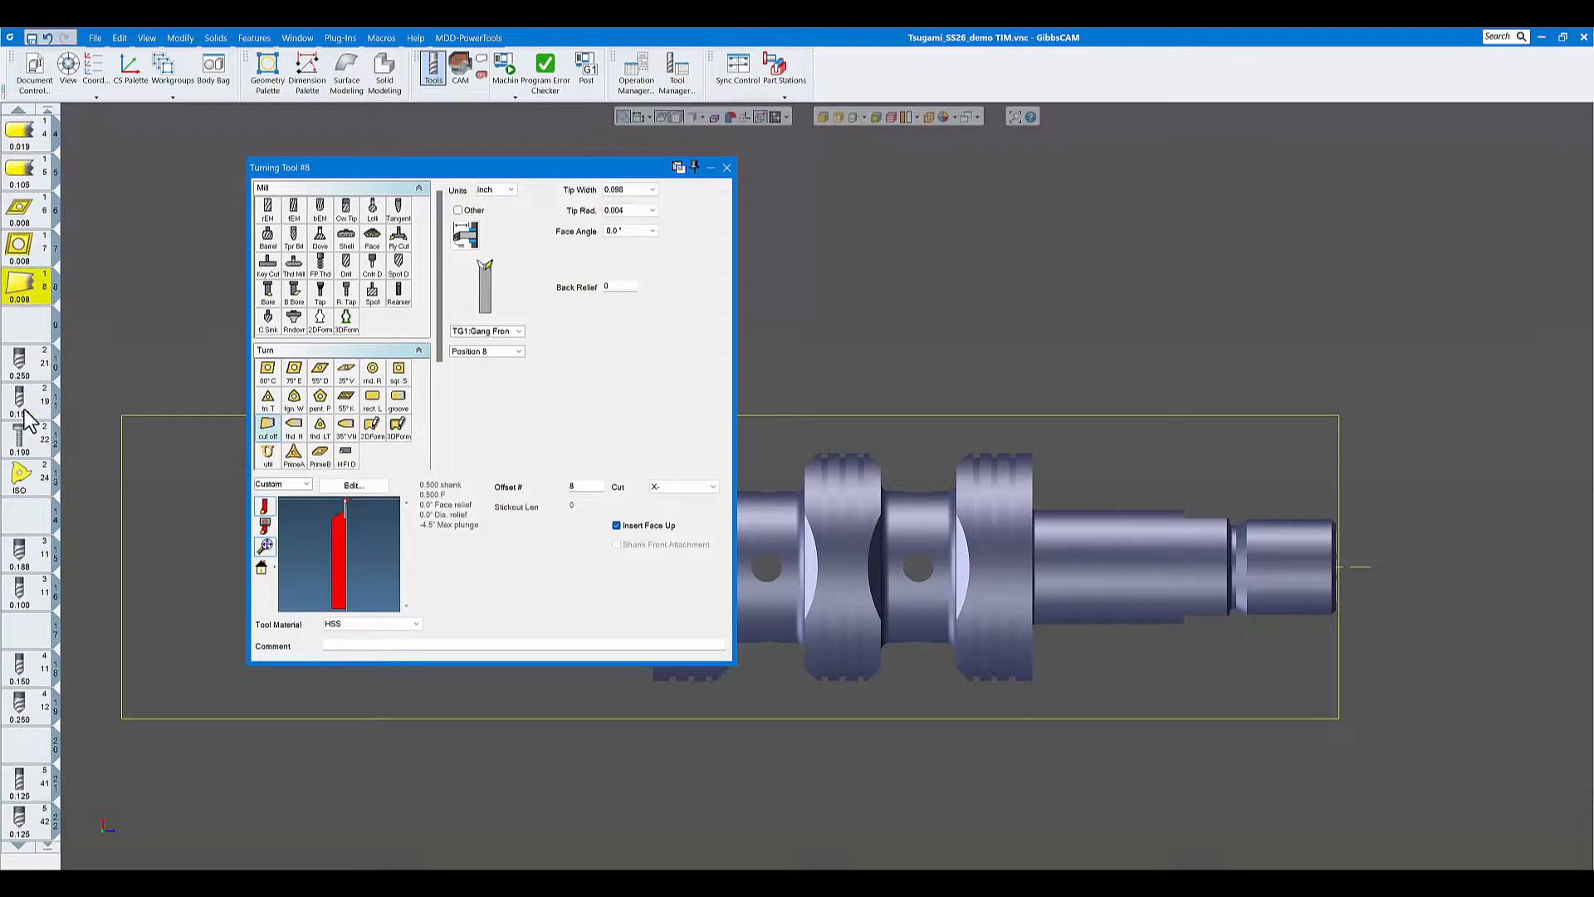
left_click(30, 380)
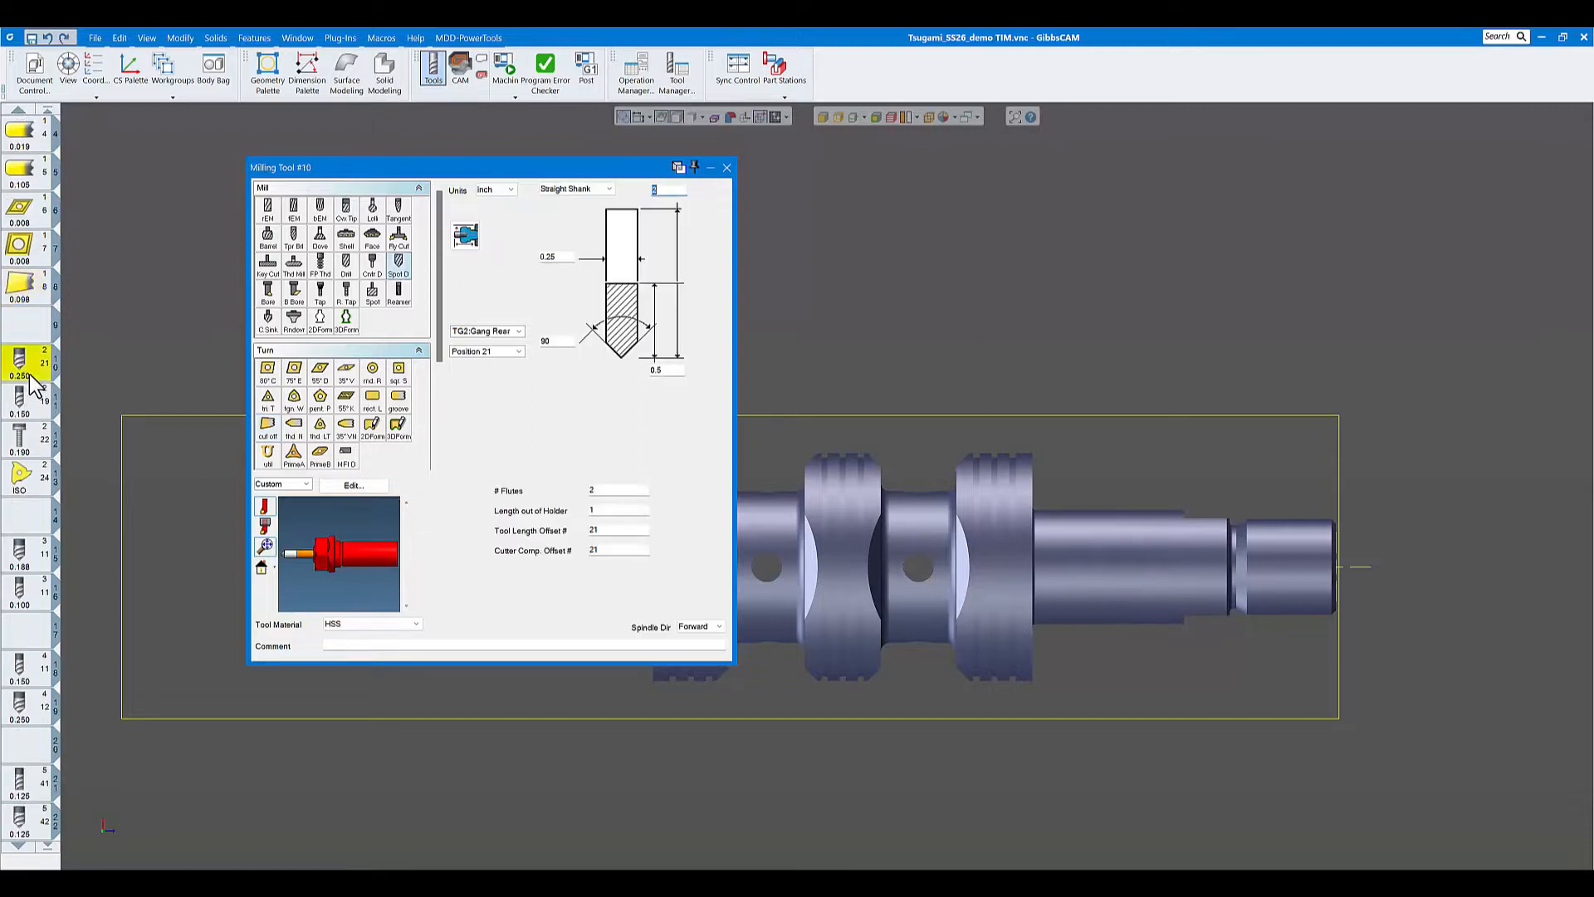
left_click(520, 332)
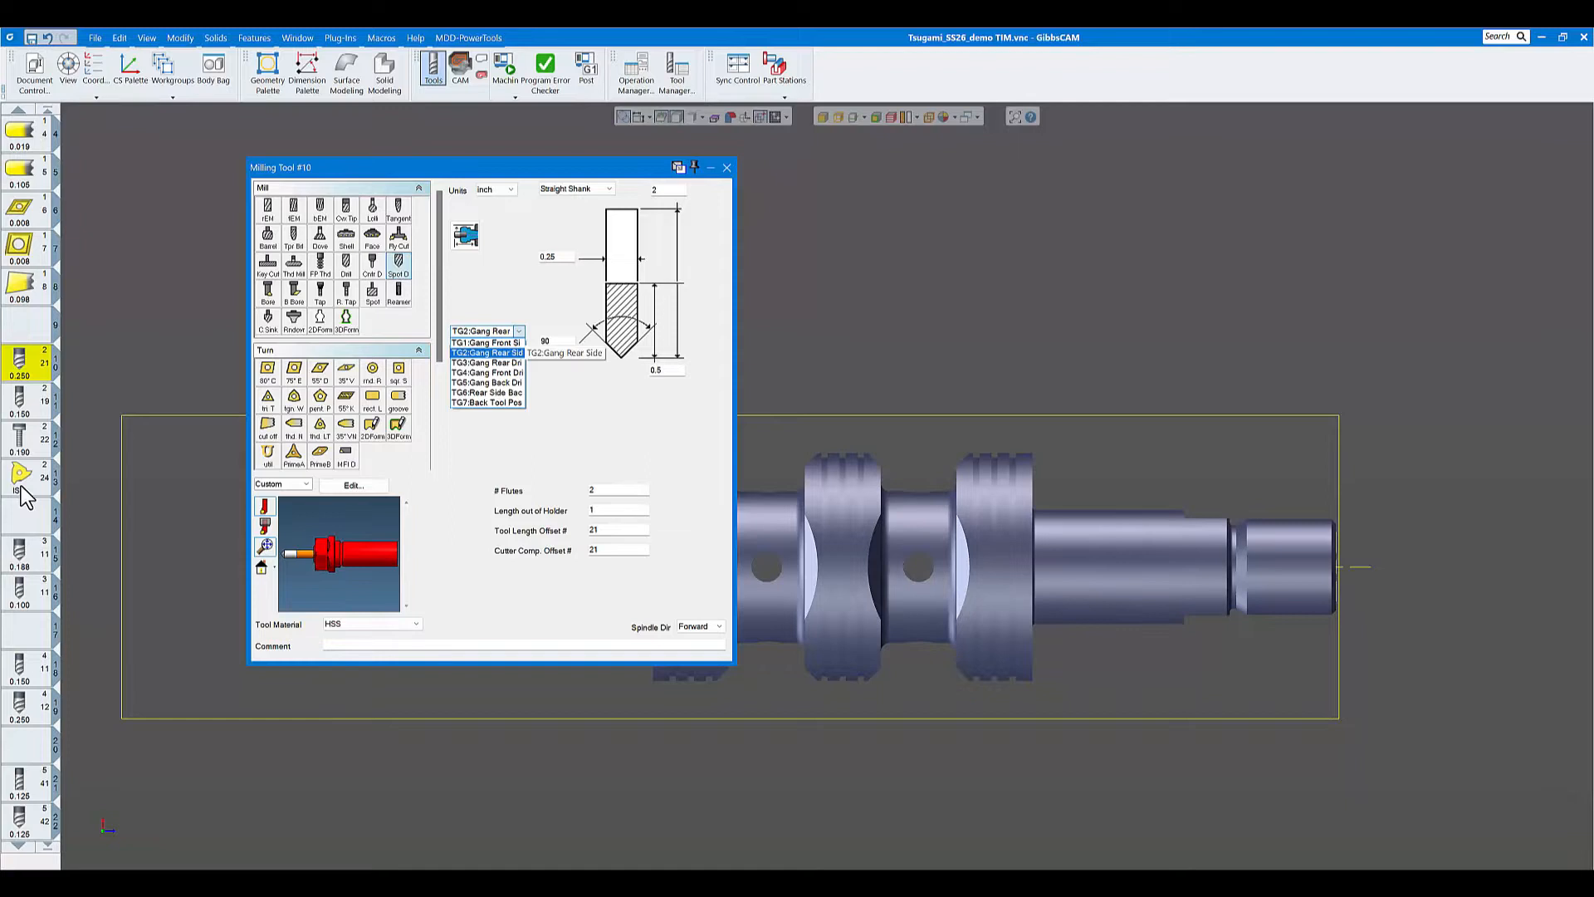
- Open the 0.188 spot drill, tool 15, and check its tool group assignment
scroll(23, 496, "down", 3)
left_click(33, 455)
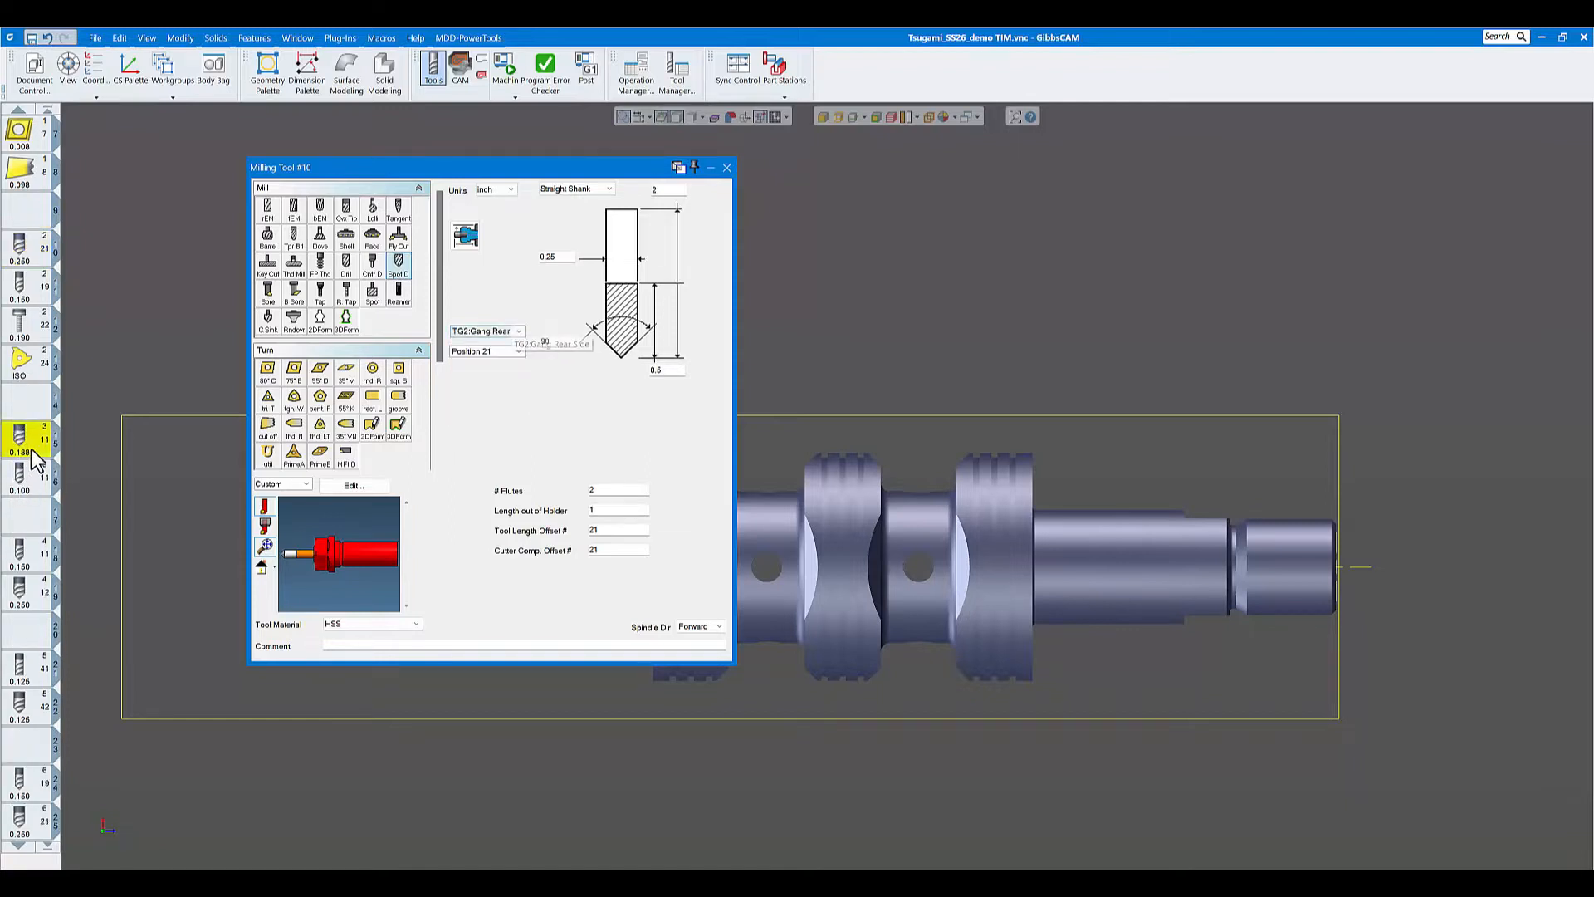
left_click(516, 333)
left_click(520, 333)
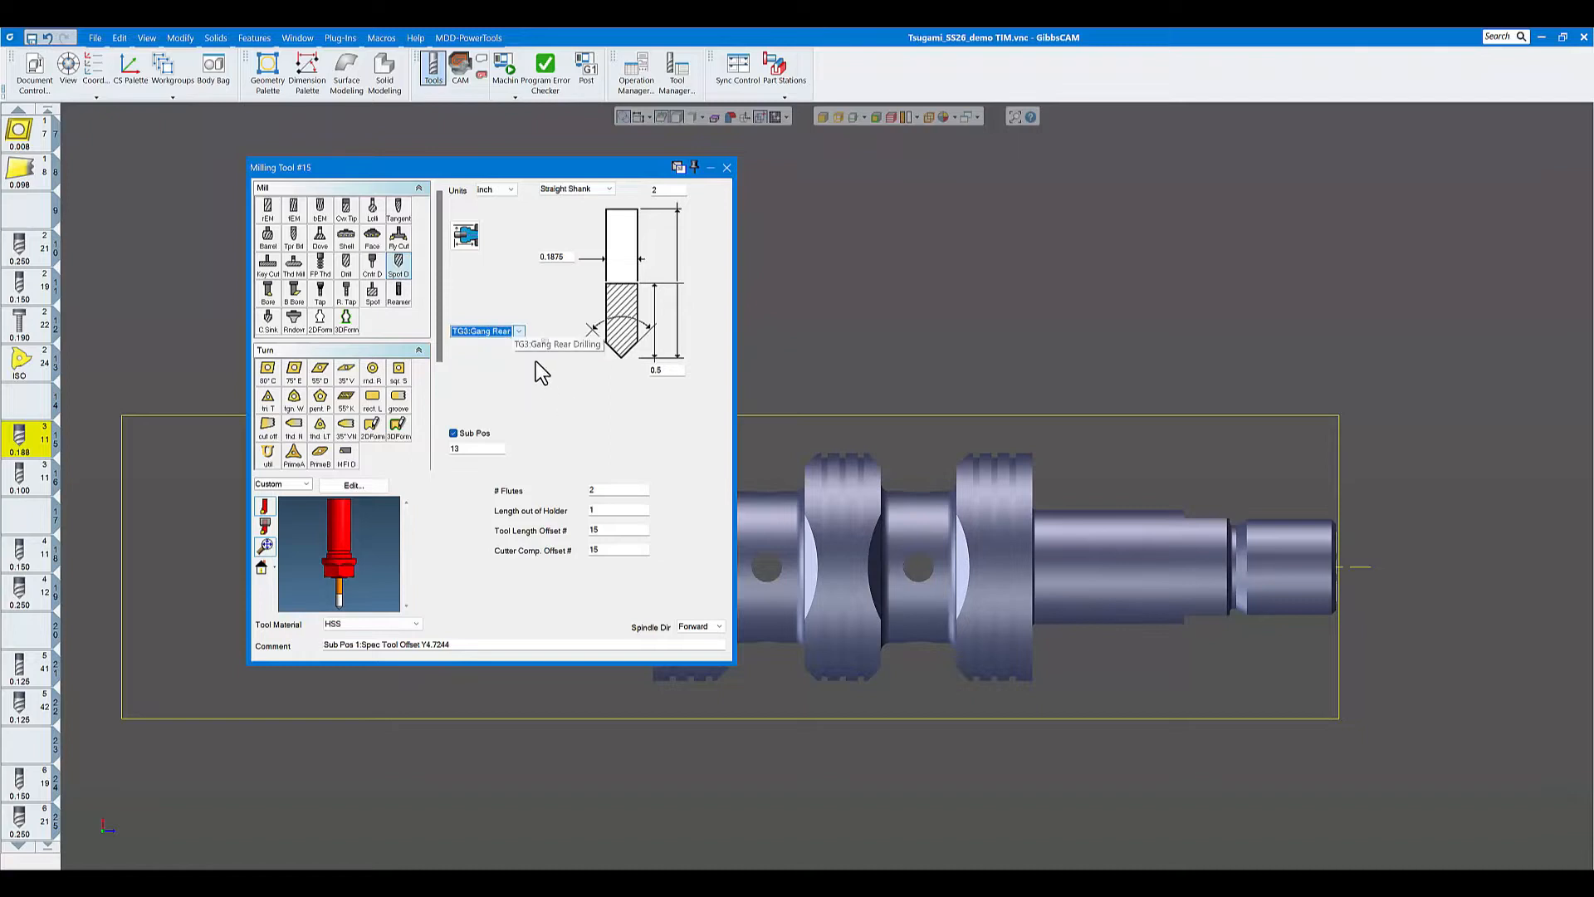
left_click(521, 334)
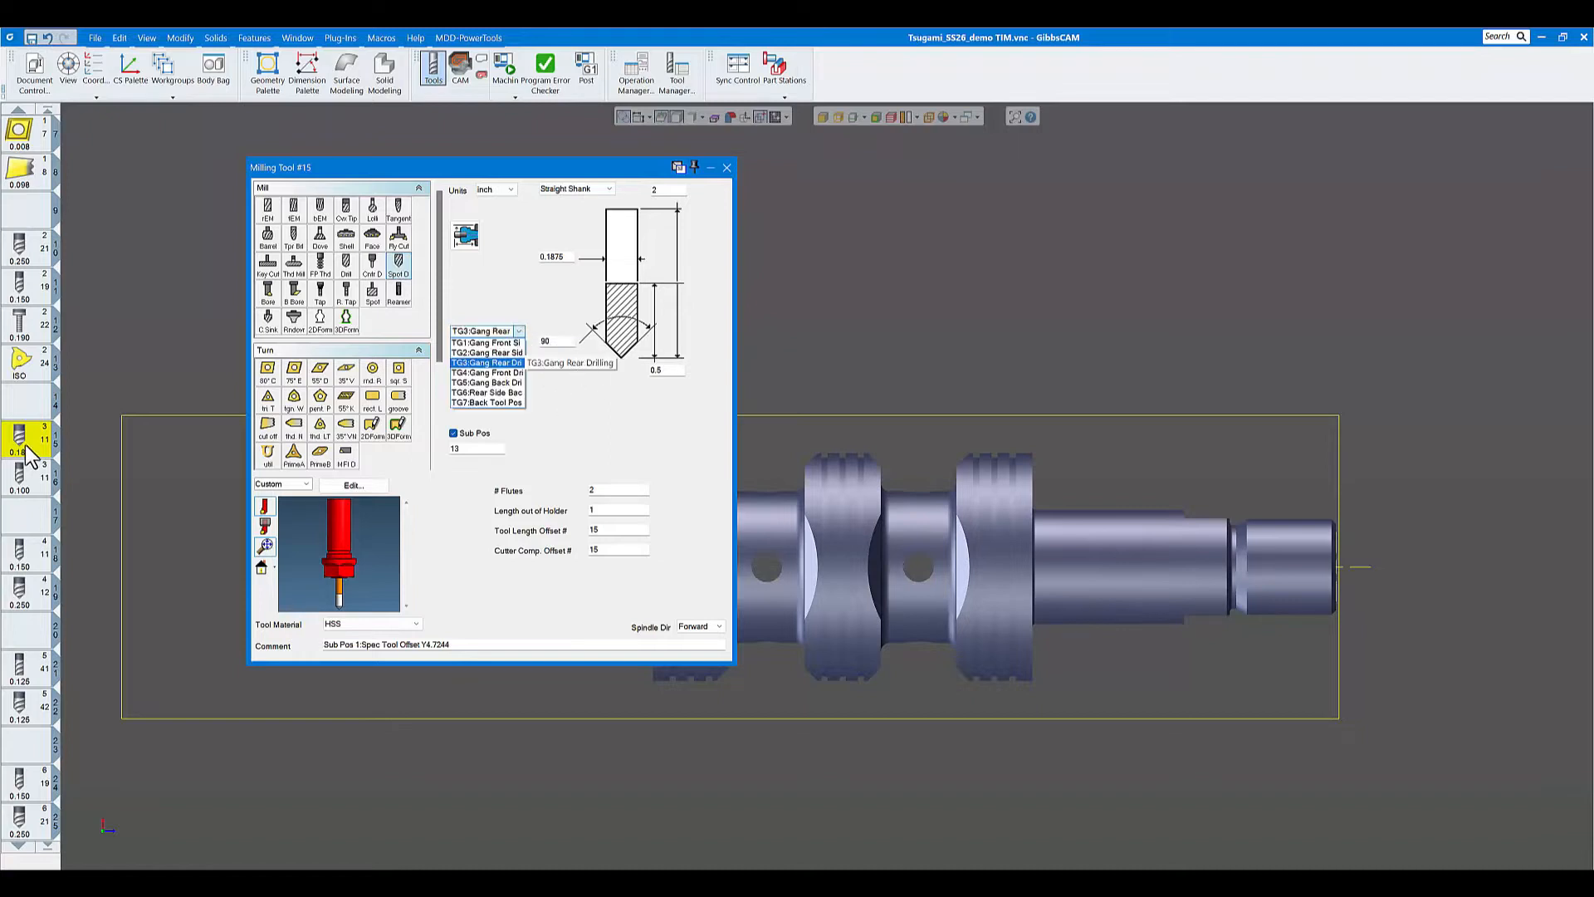
- Open tools 18, 21, 24 and 28 in turn and check the tool group and position of each
left_click(31, 571)
left_click(31, 571)
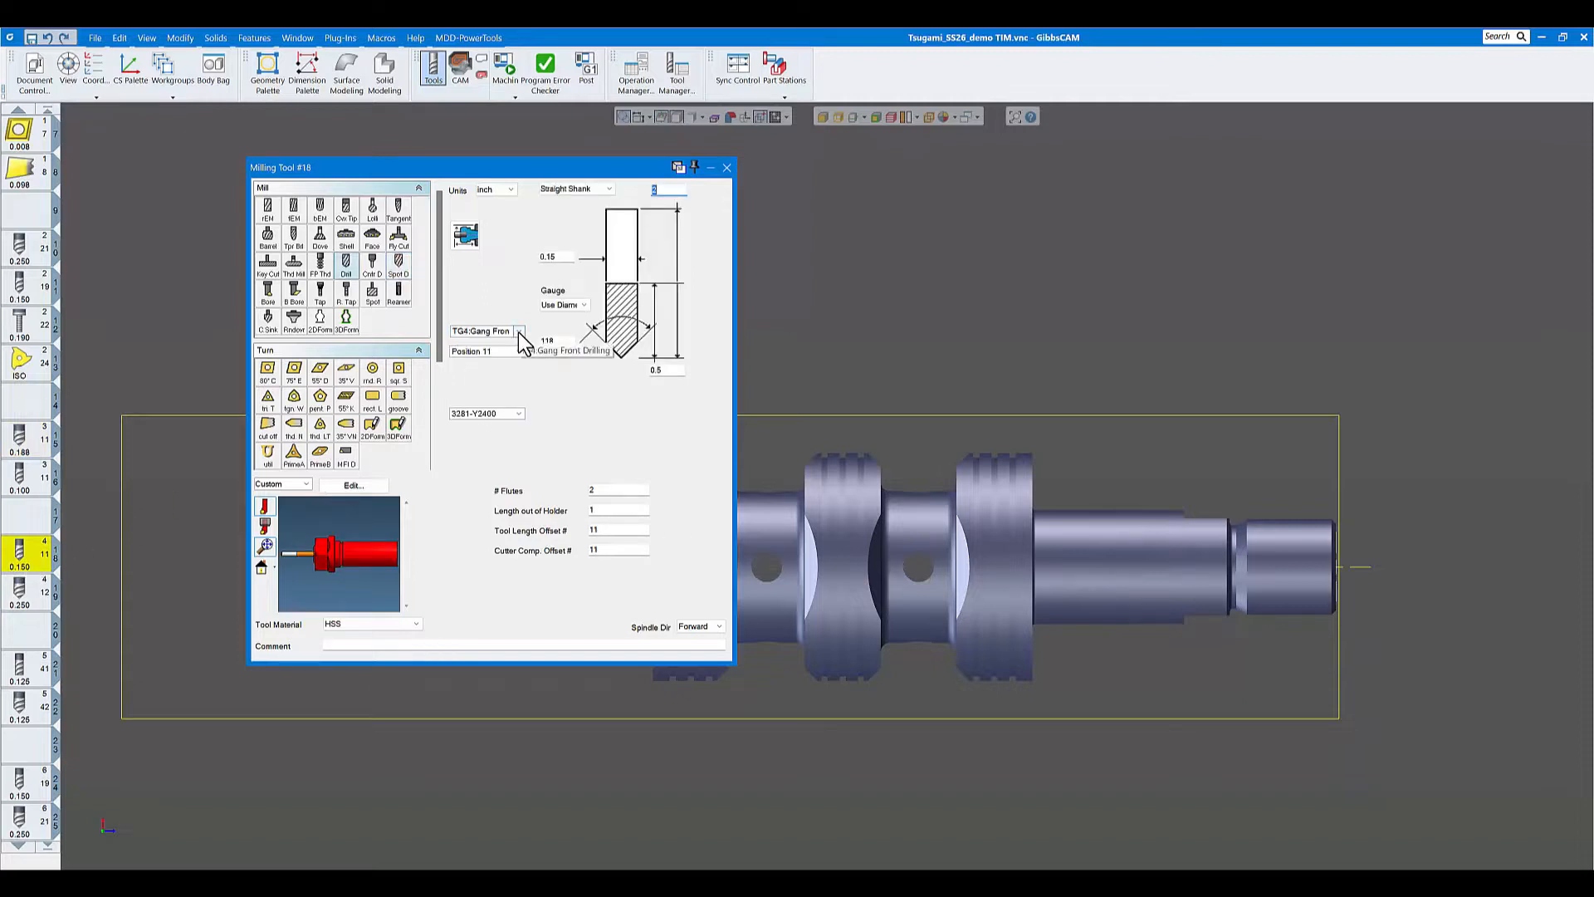
scroll(25, 527, "down", 2)
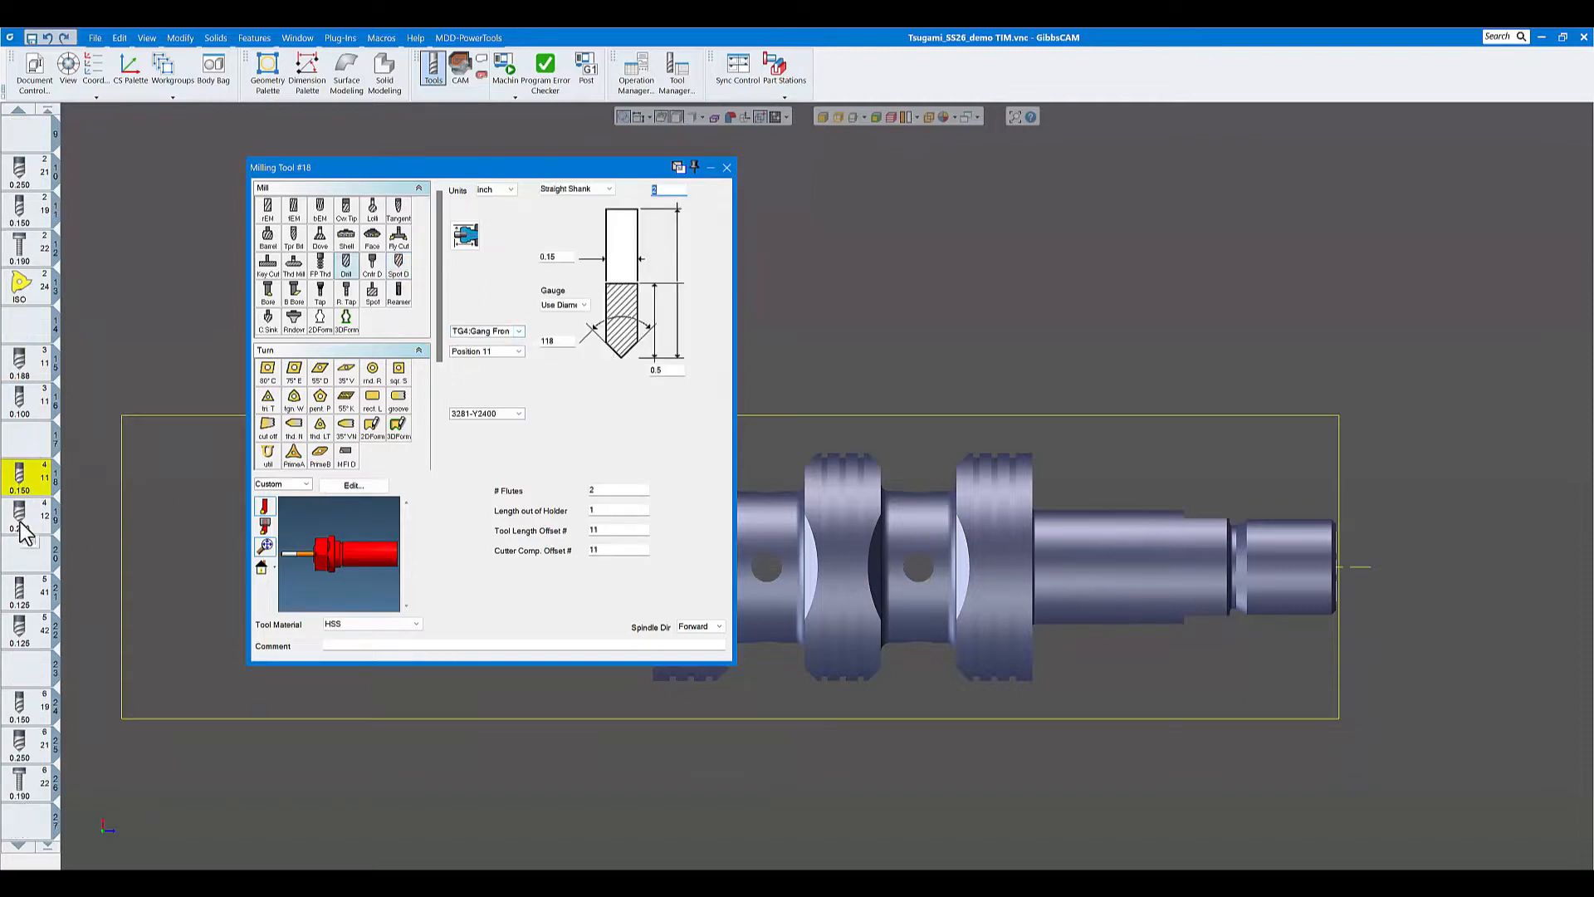
left_click(24, 522)
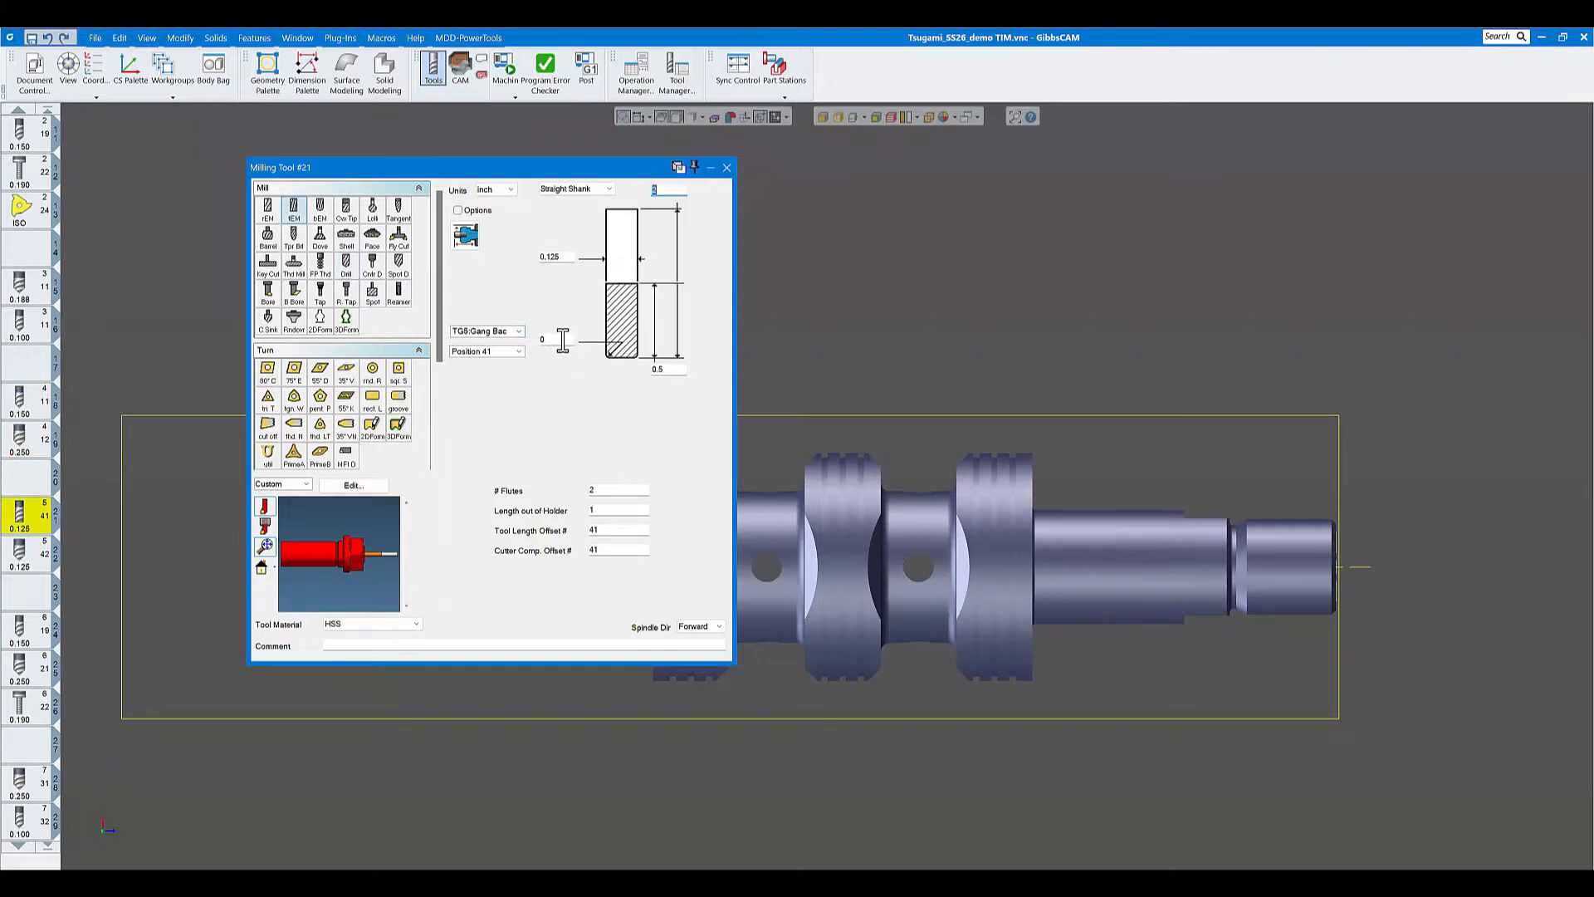
left_click(25, 630)
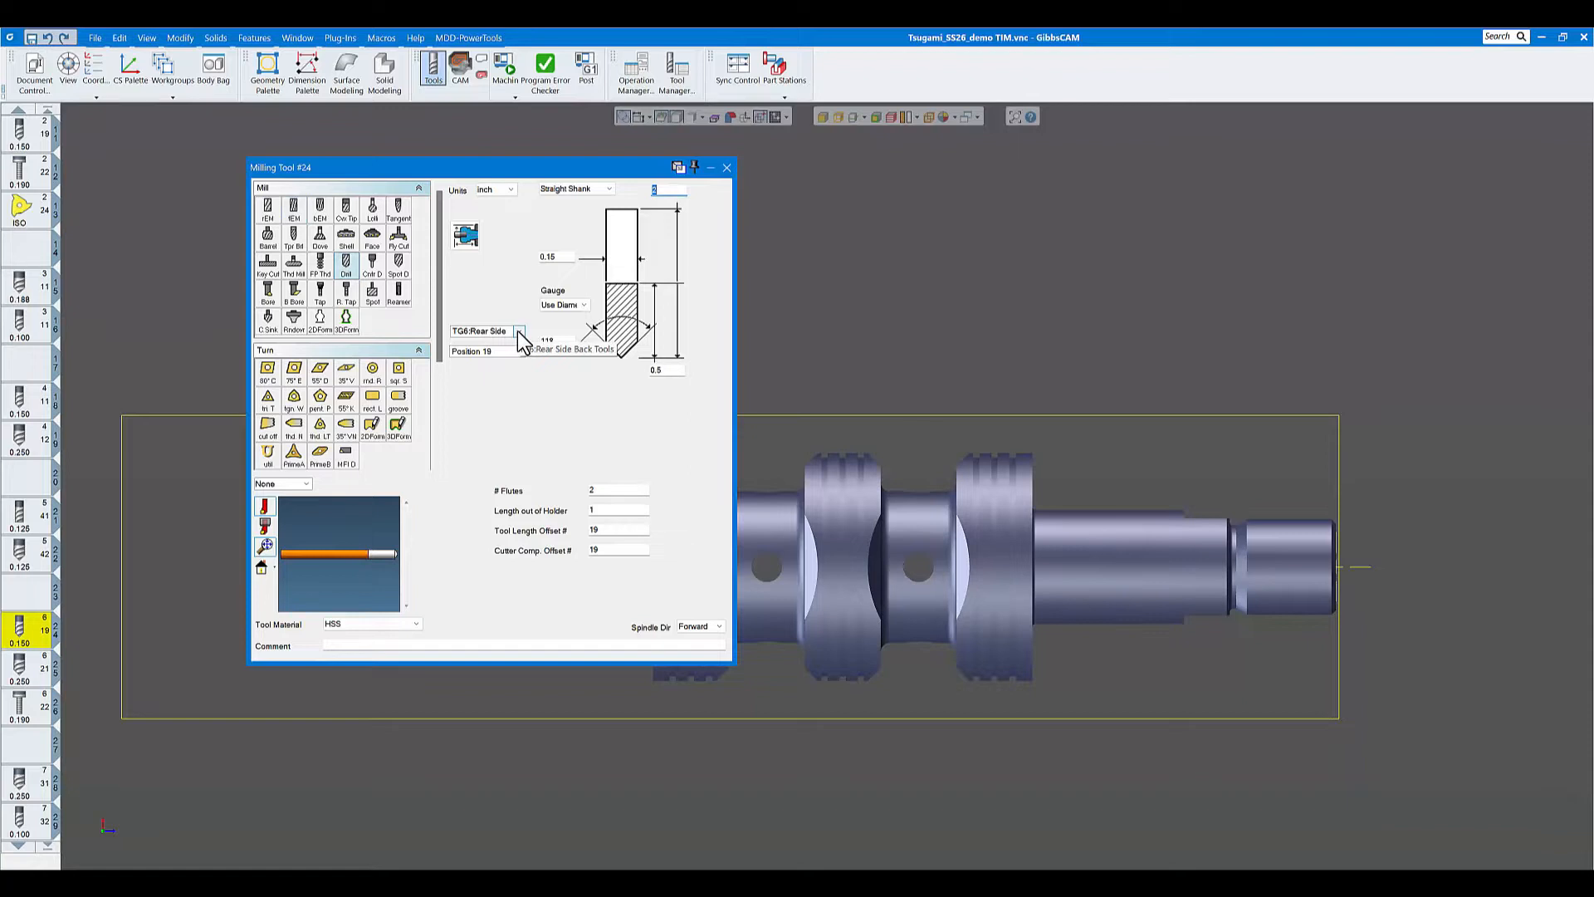
scroll(29, 581, "down", 3)
left_click(29, 518)
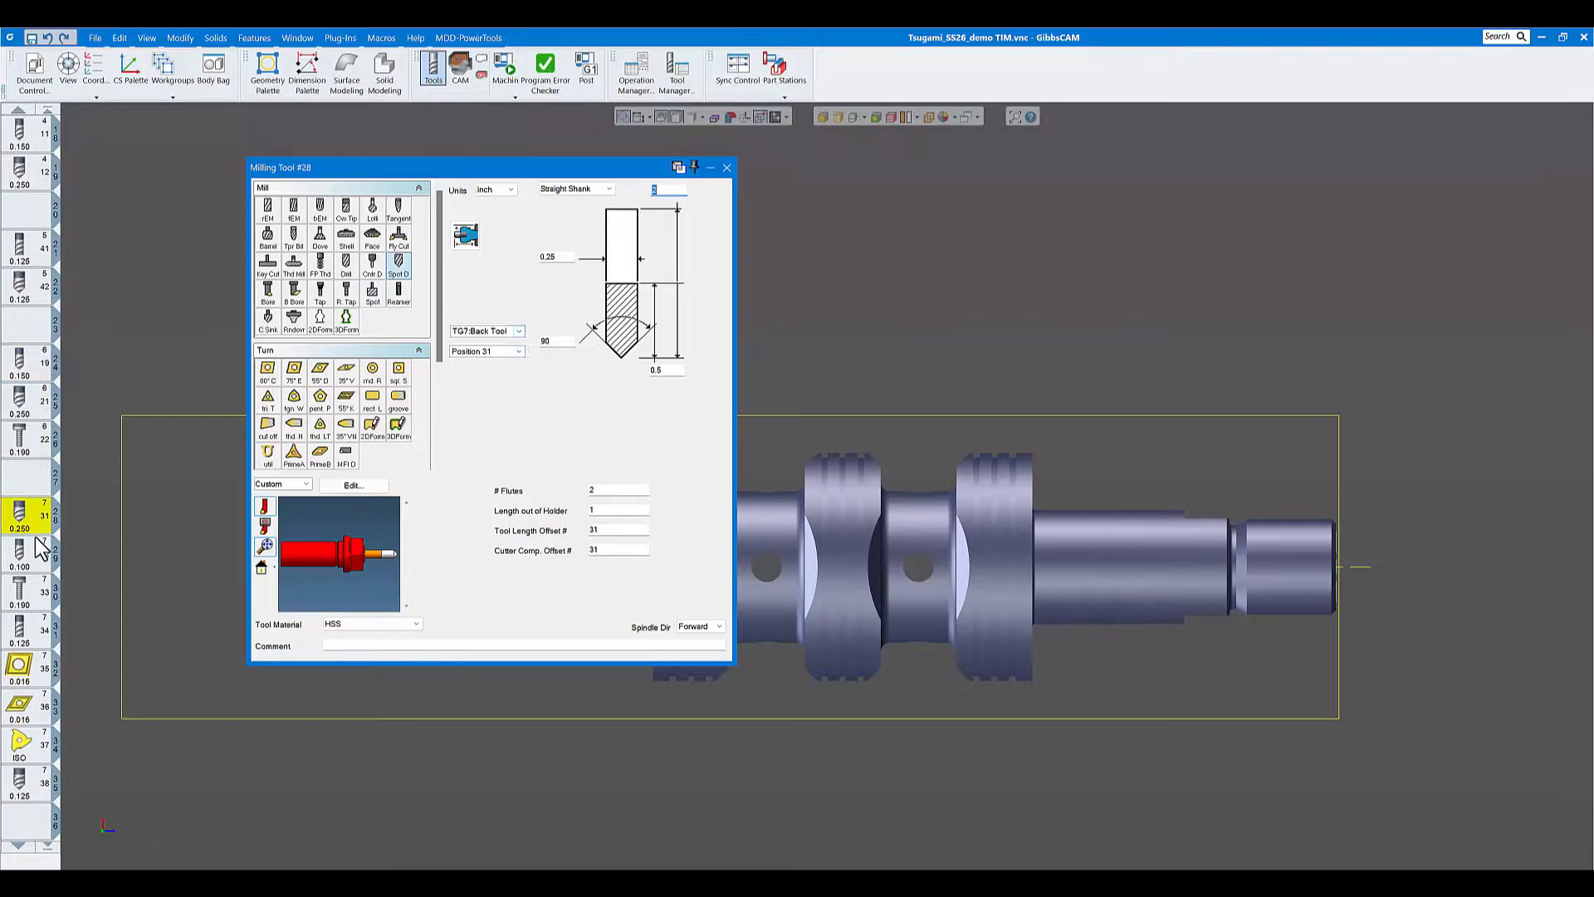
- Look through the entire tool list from the first tool to the last to examine how the groups are organized
scroll(37, 549, "down", 2)
scroll(38, 550, "up", 10)
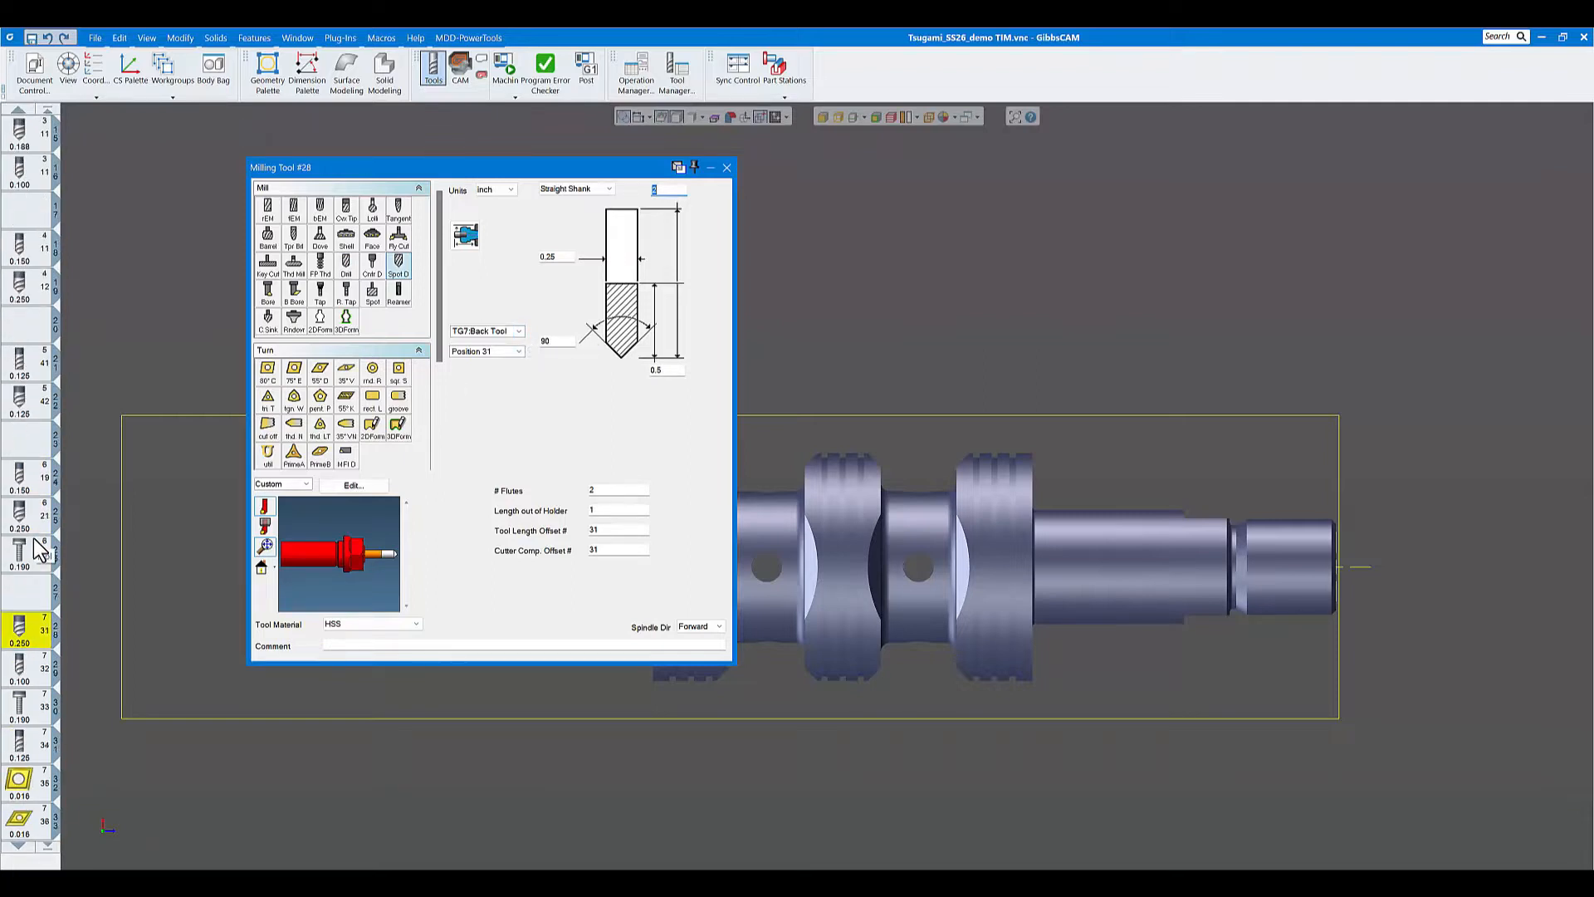
scroll(37, 549, "up", 1)
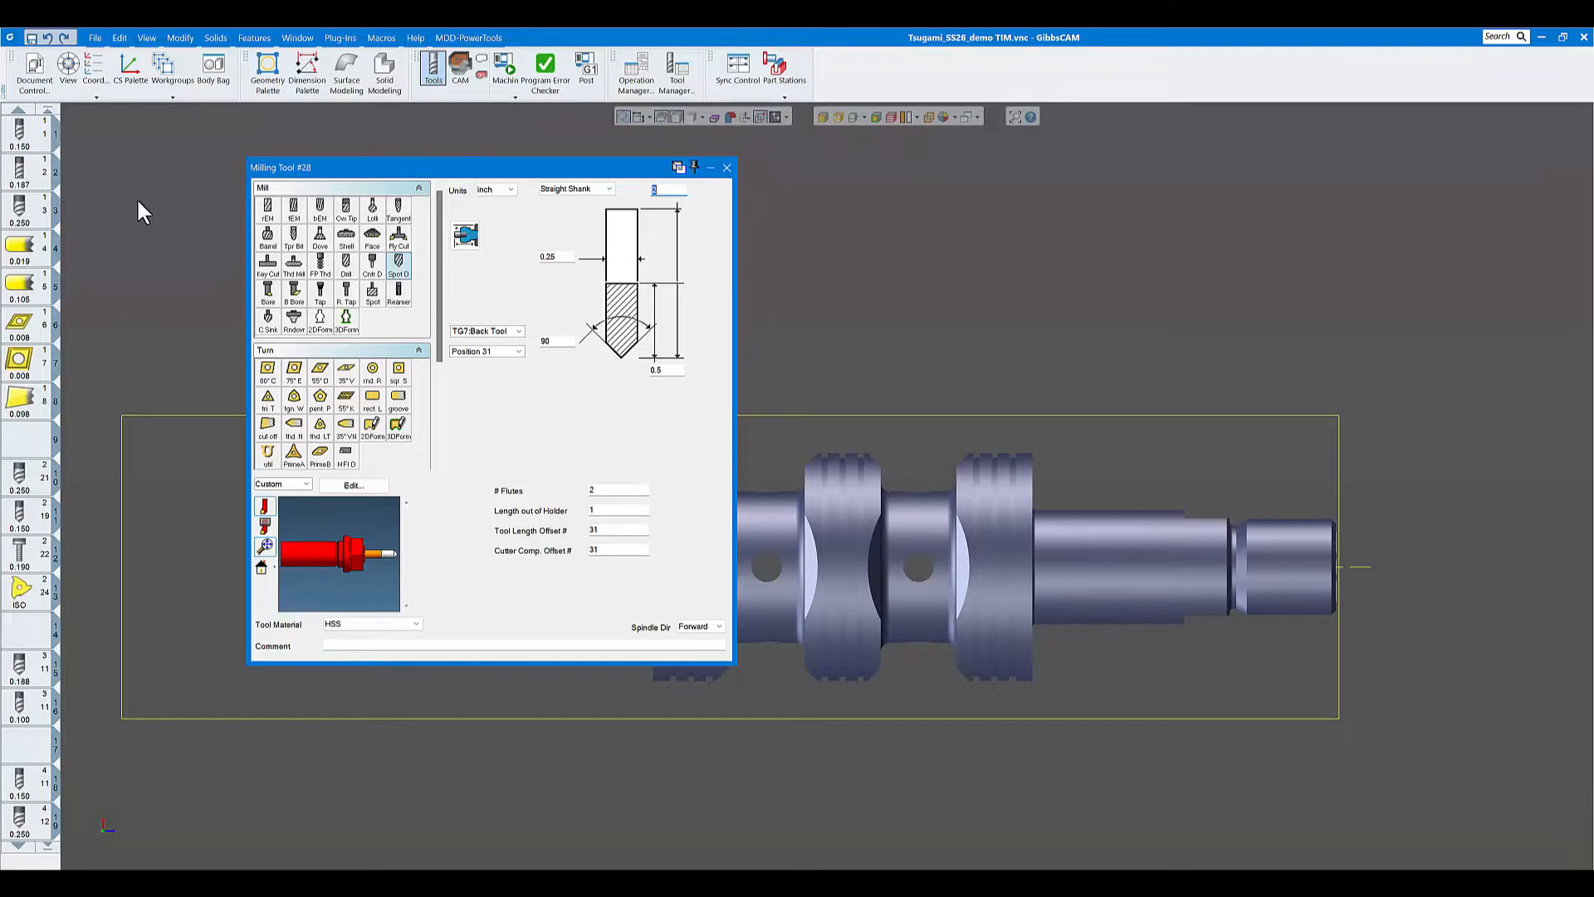
scroll(21, 232, "down", 2)
scroll(26, 299, "down", 11)
scroll(33, 357, "down", 11)
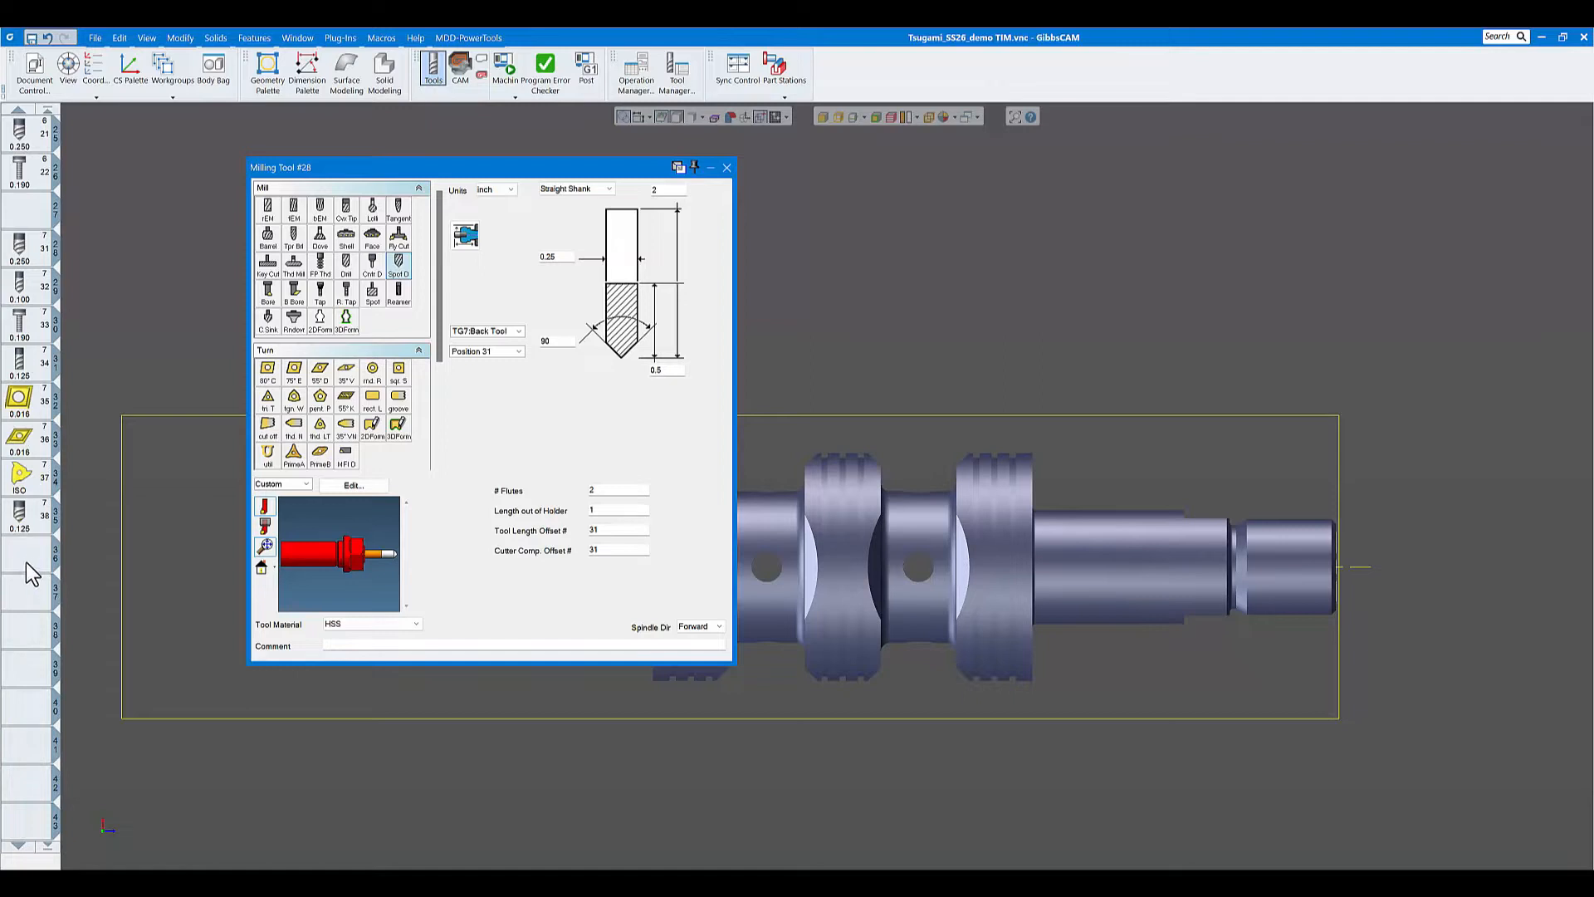
- Select all tools through tool 35 and check the options for saving and loading the tool set
left_click(22, 521, "shift")
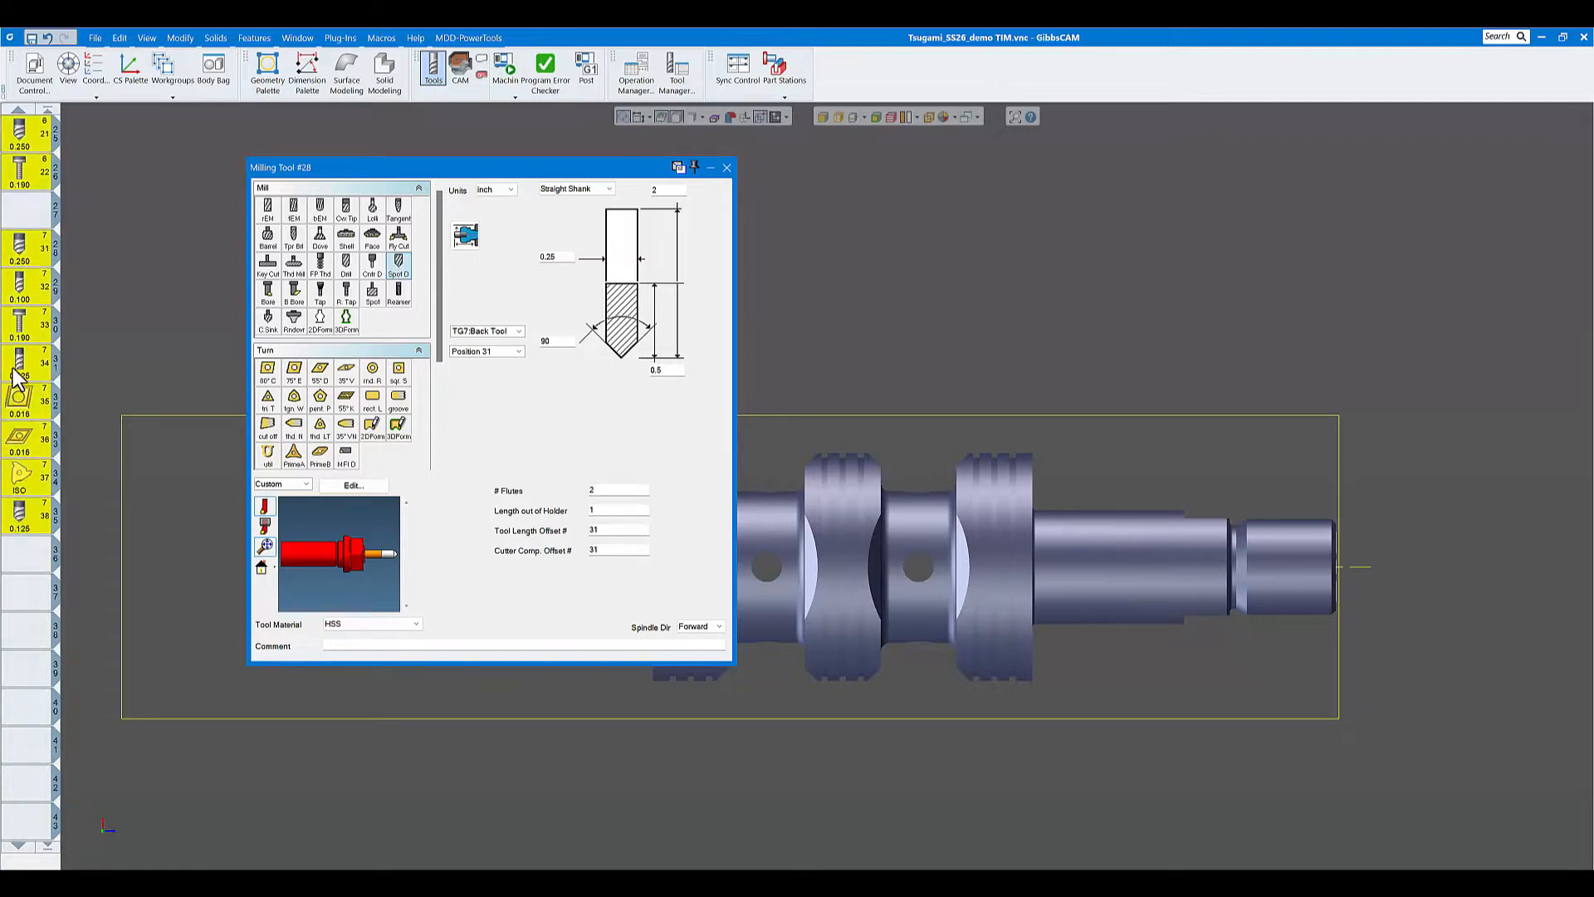
right_click(26, 343)
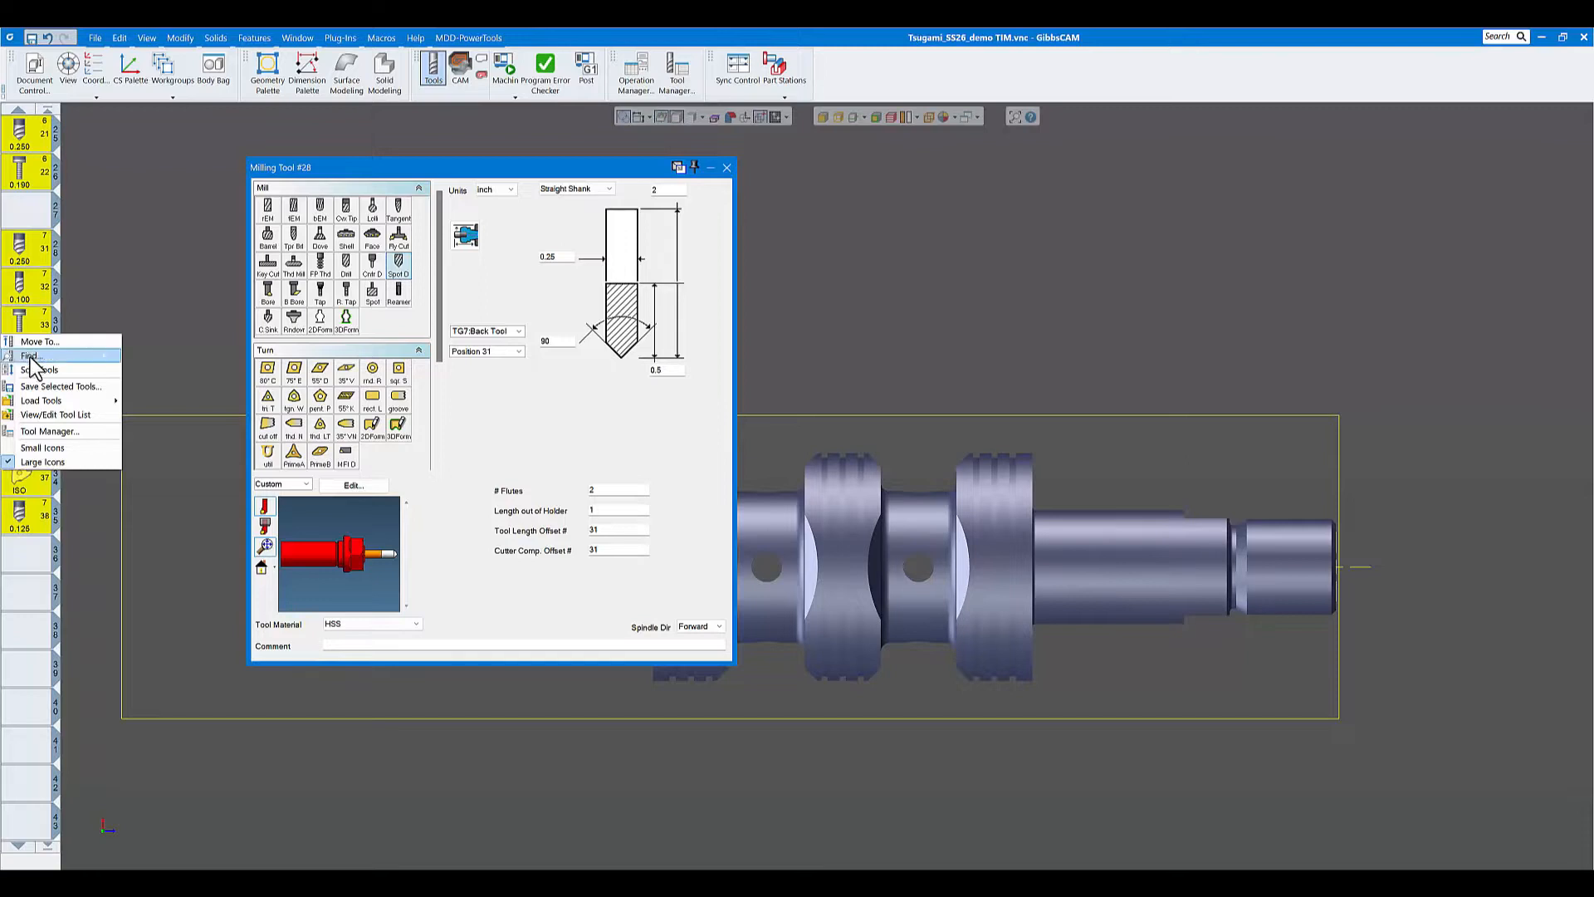
mouse_move(54, 401)
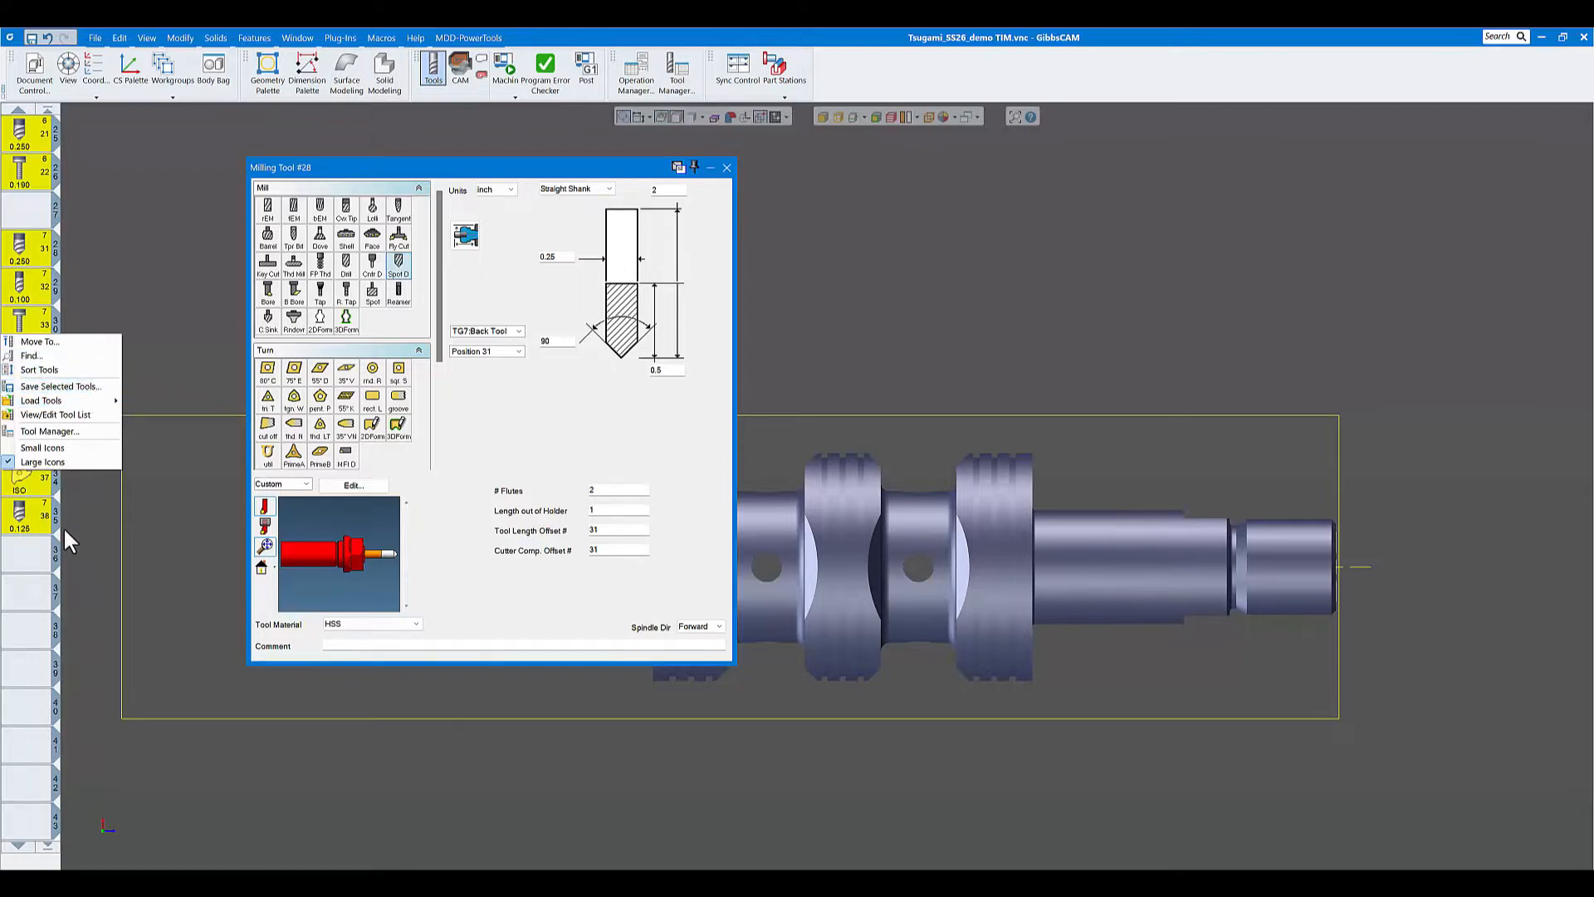
left_click(137, 444)
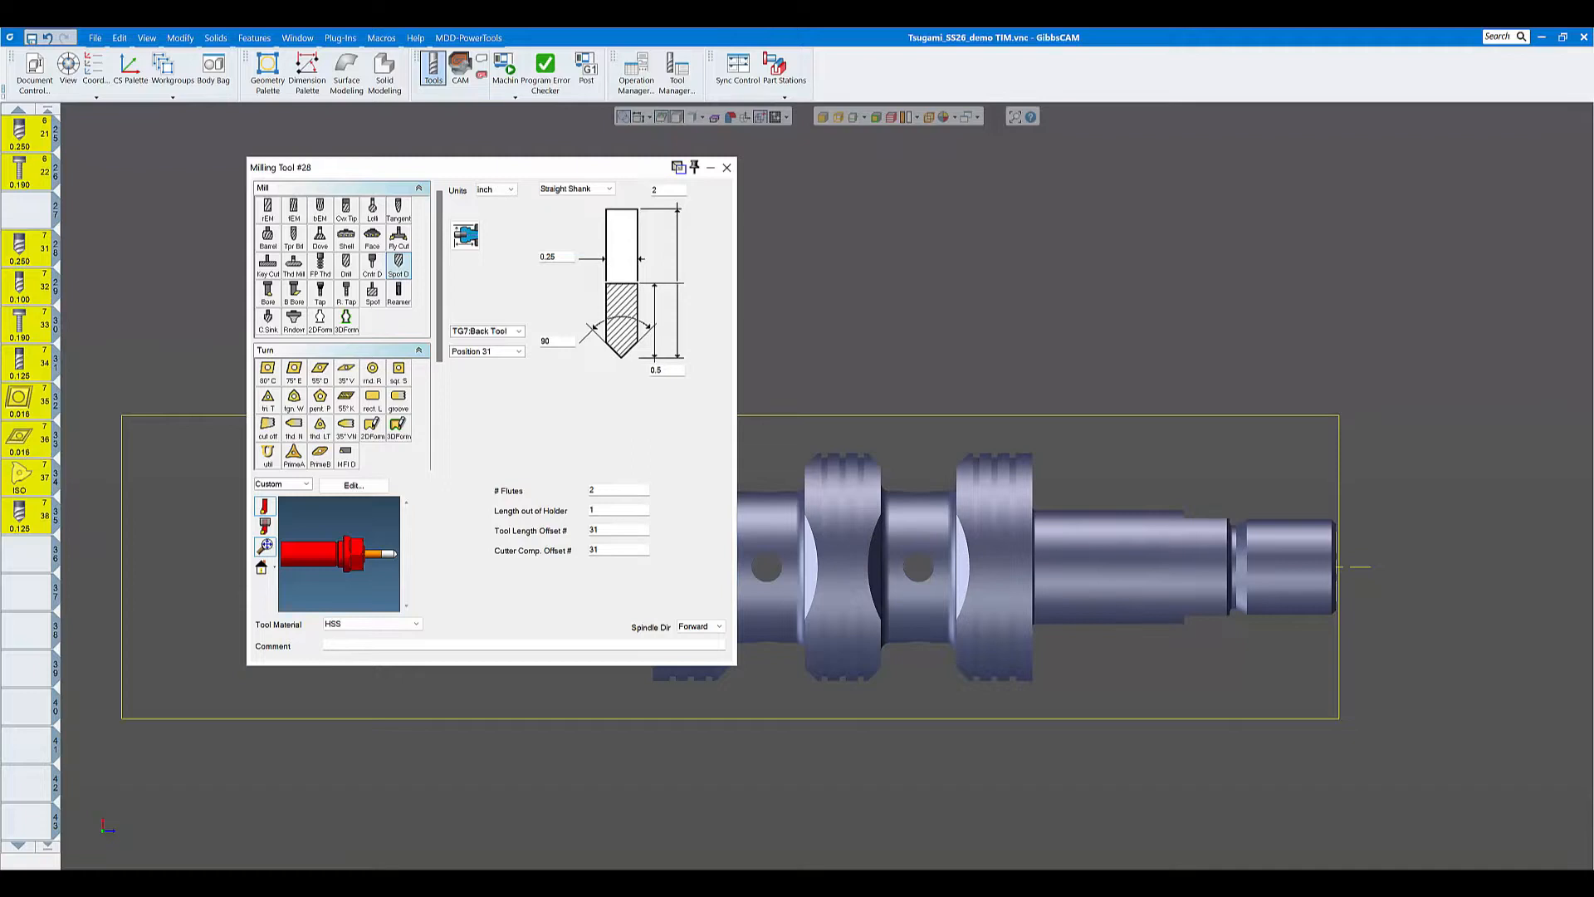
- Close the tool 28 definition and clear the selection of all tools
left_click(726, 166)
left_click(43, 554)
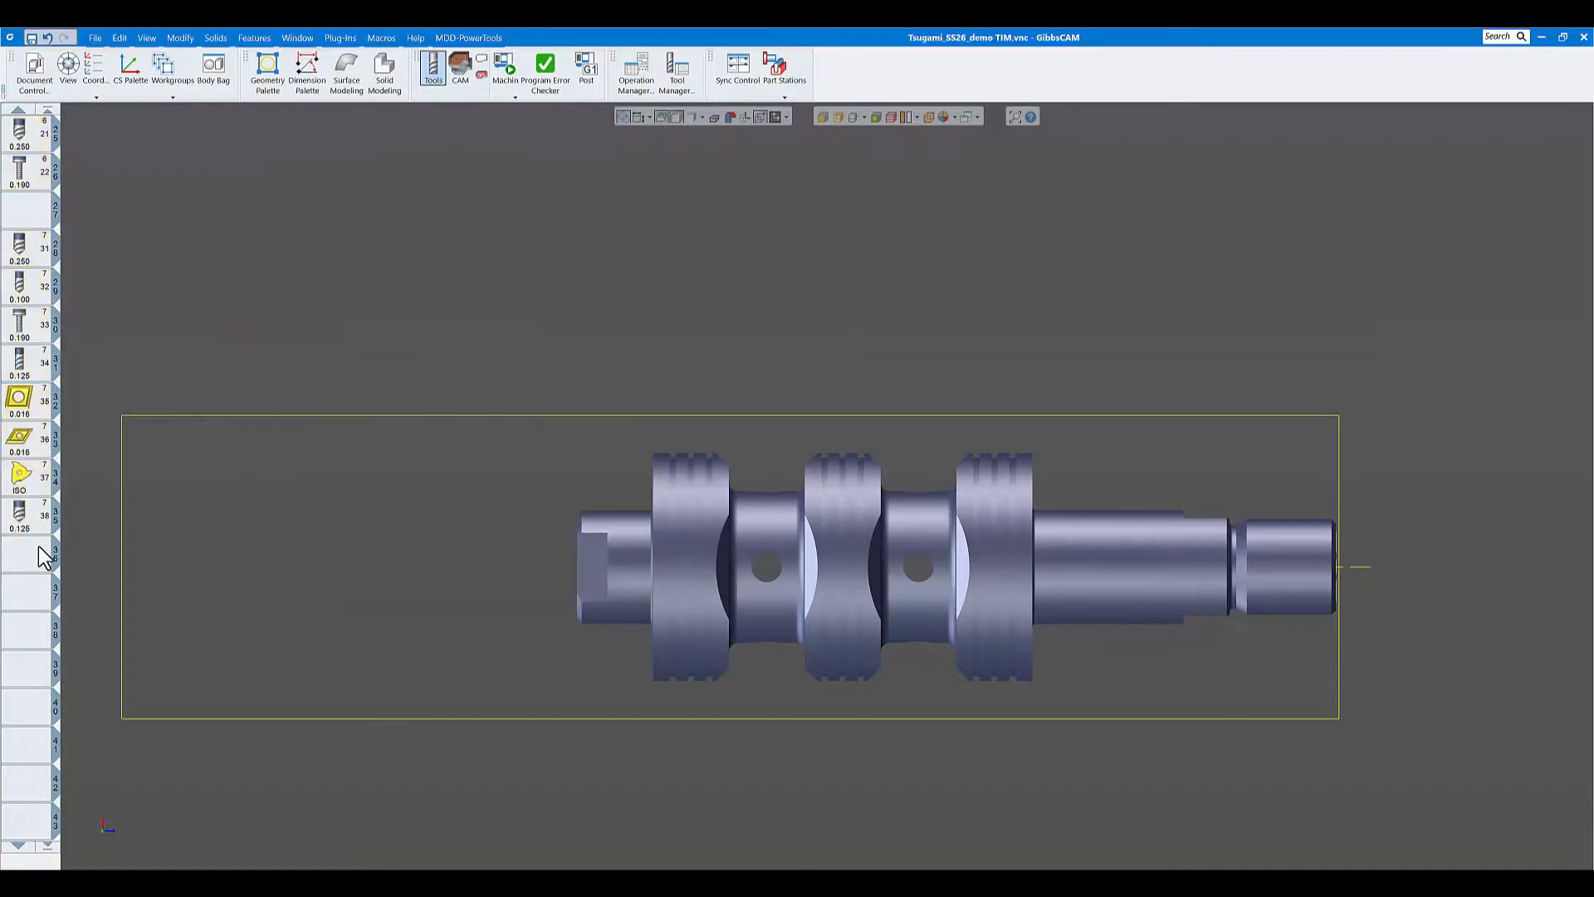
scroll(8, 469, "up", 5)
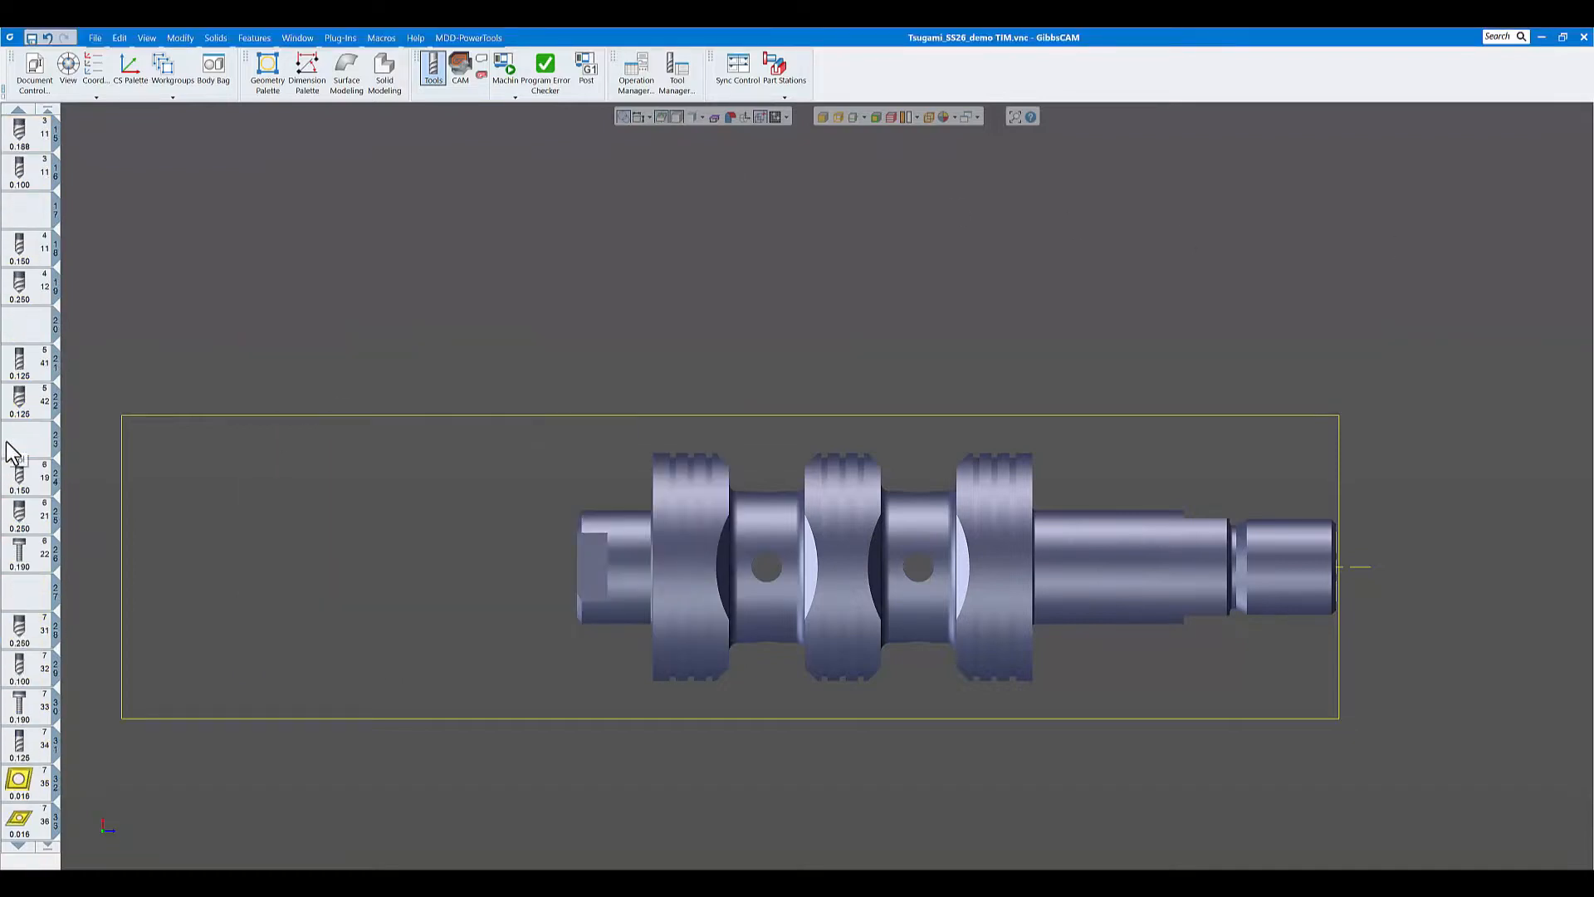
scroll(17, 449, "up", 1)
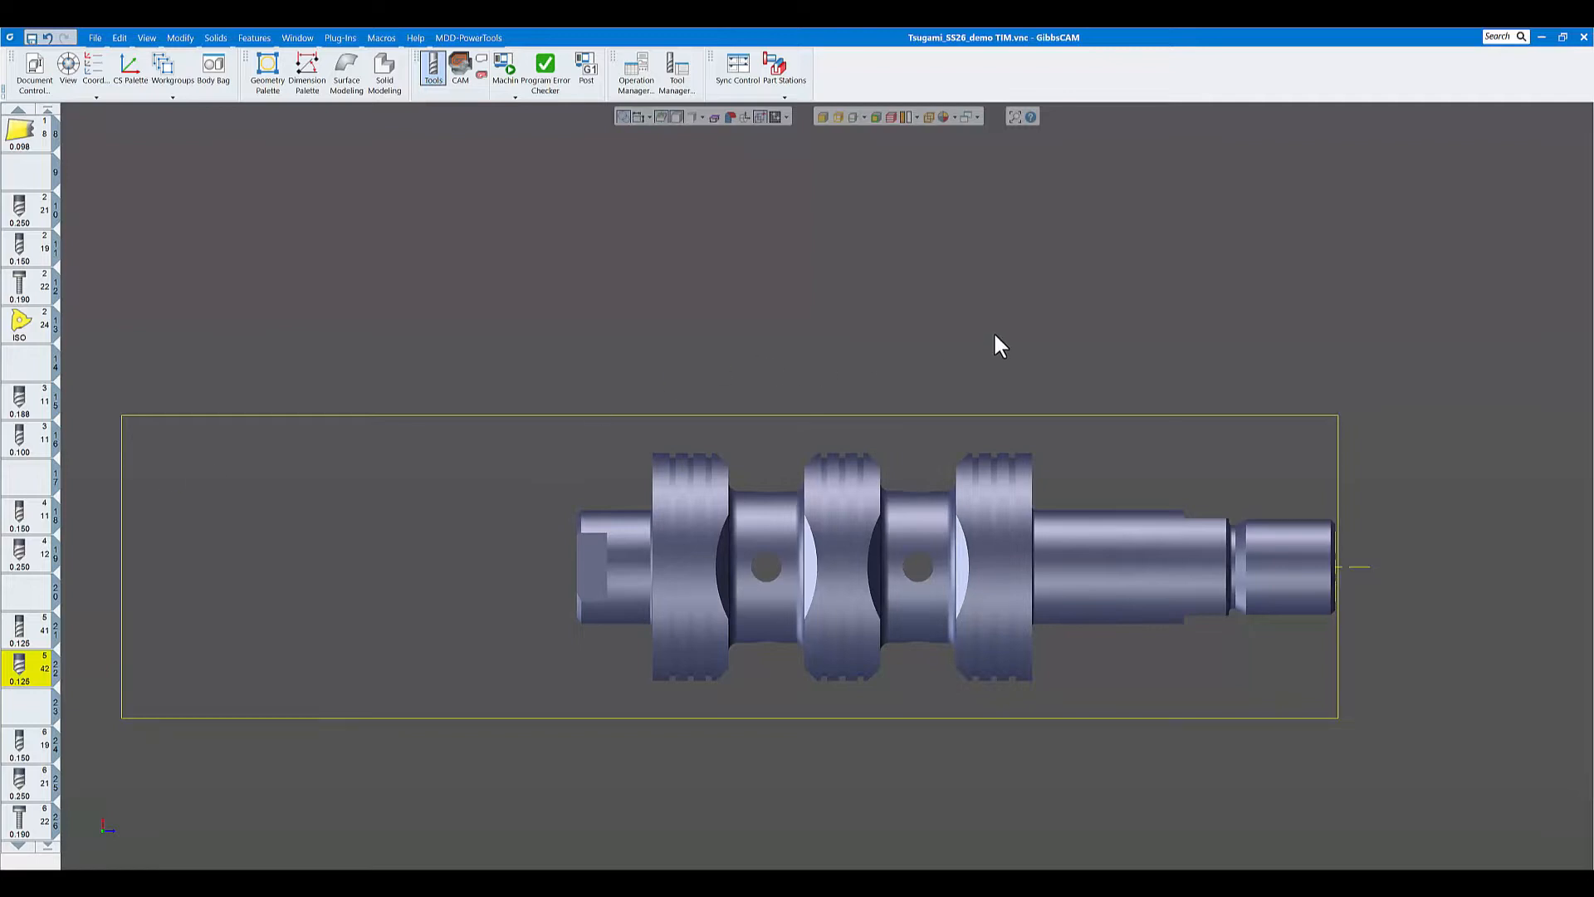
- Make the main spindle's ZX plane, coordinate system 1, the active coordinate system
middle_click_drag(961, 345, 740, 505)
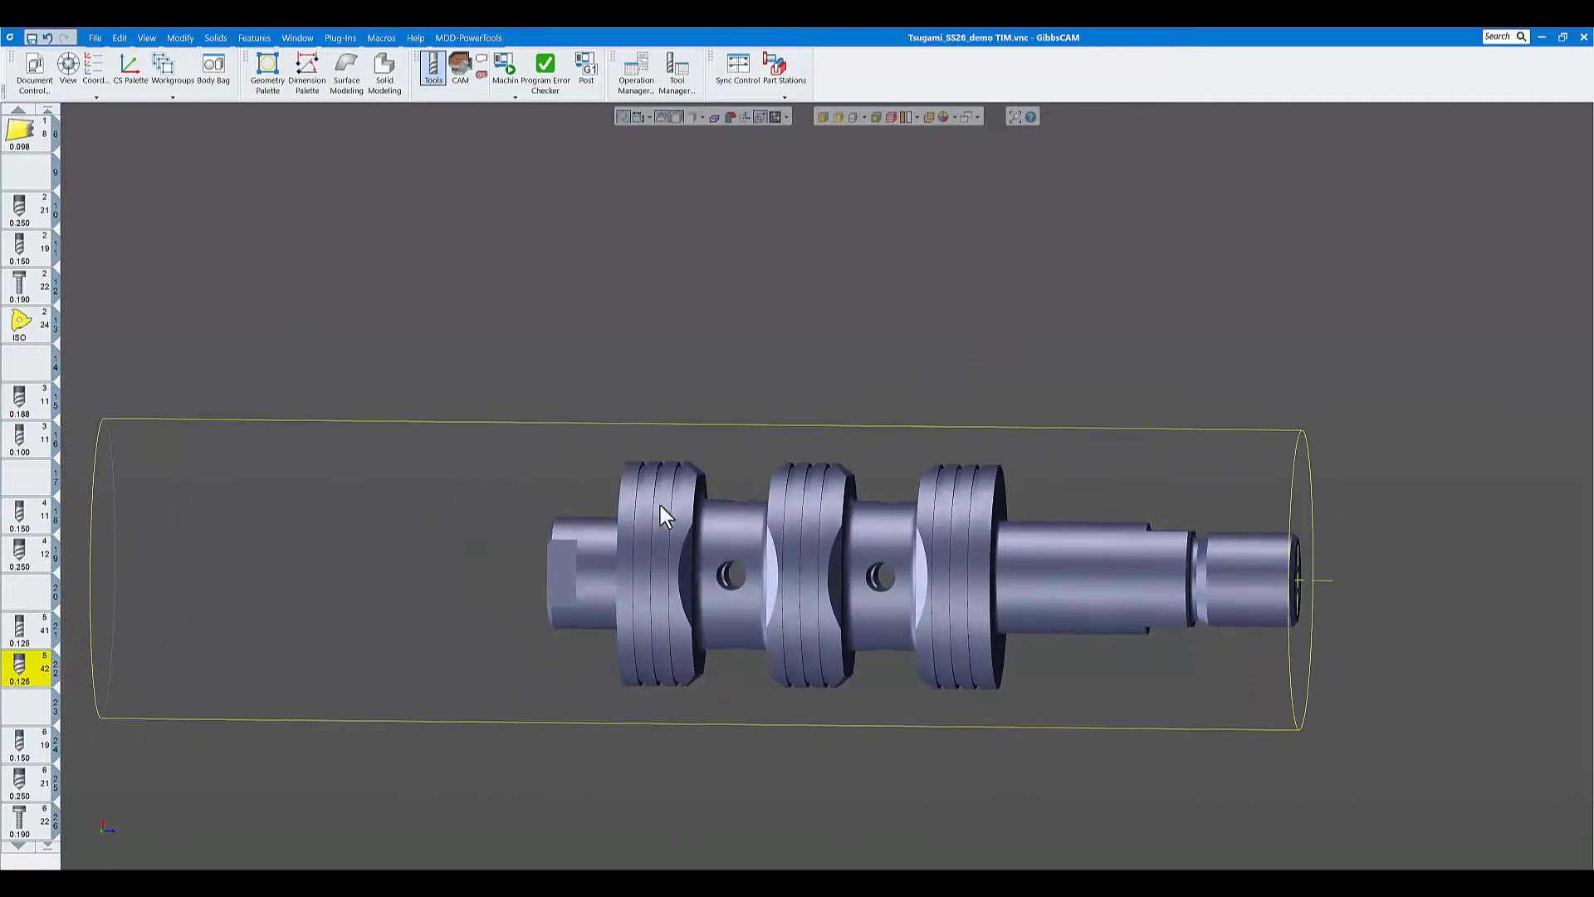
left_click(95, 70)
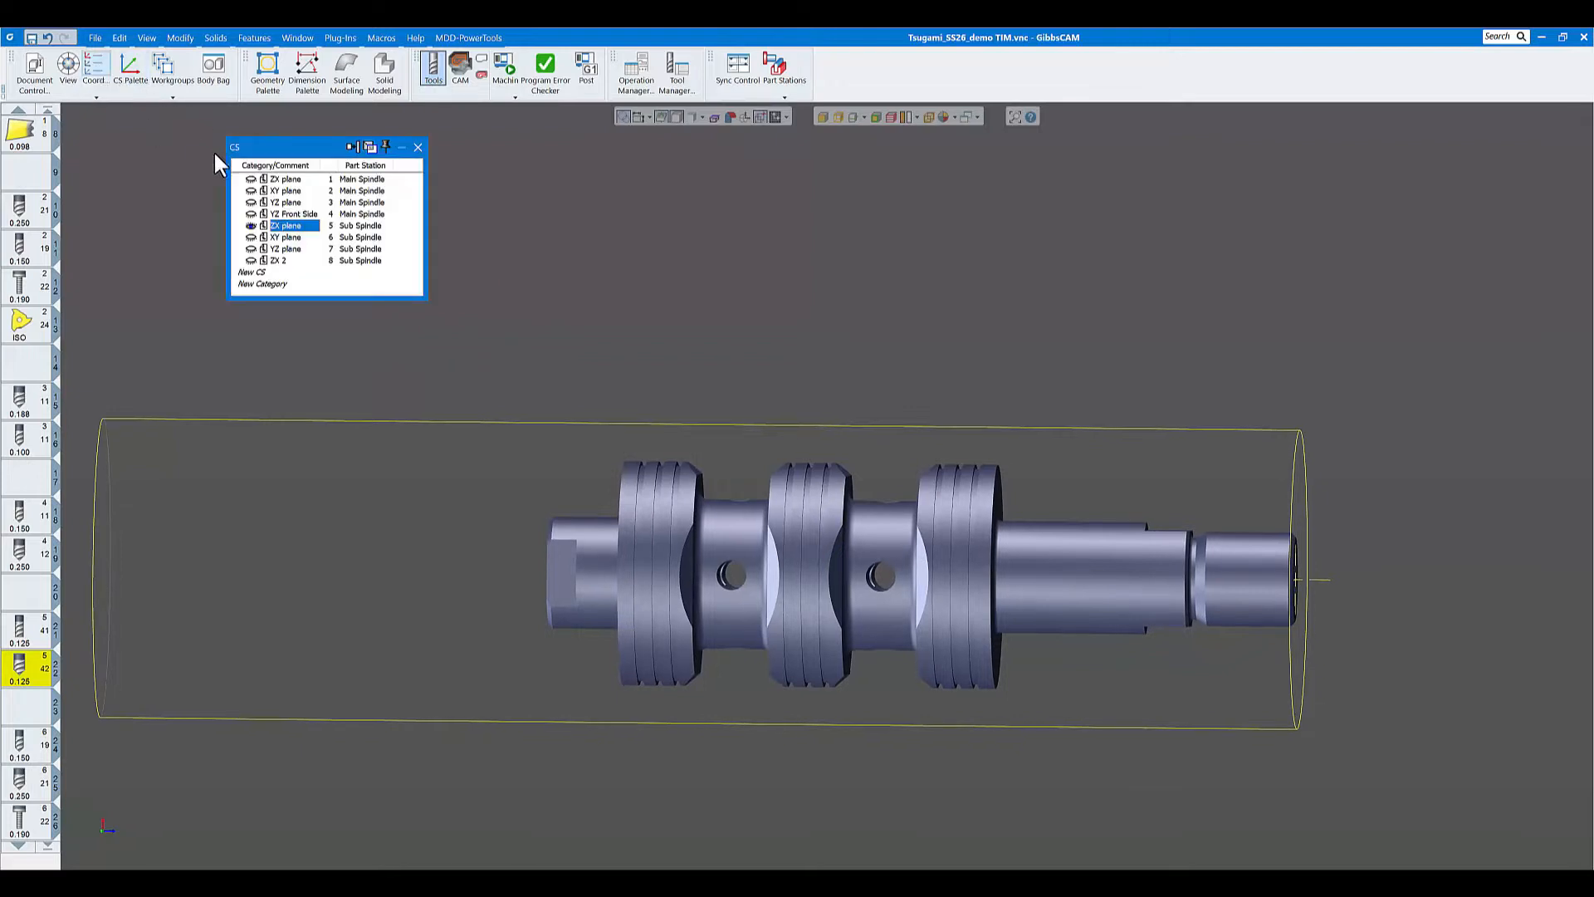
left_click(283, 179)
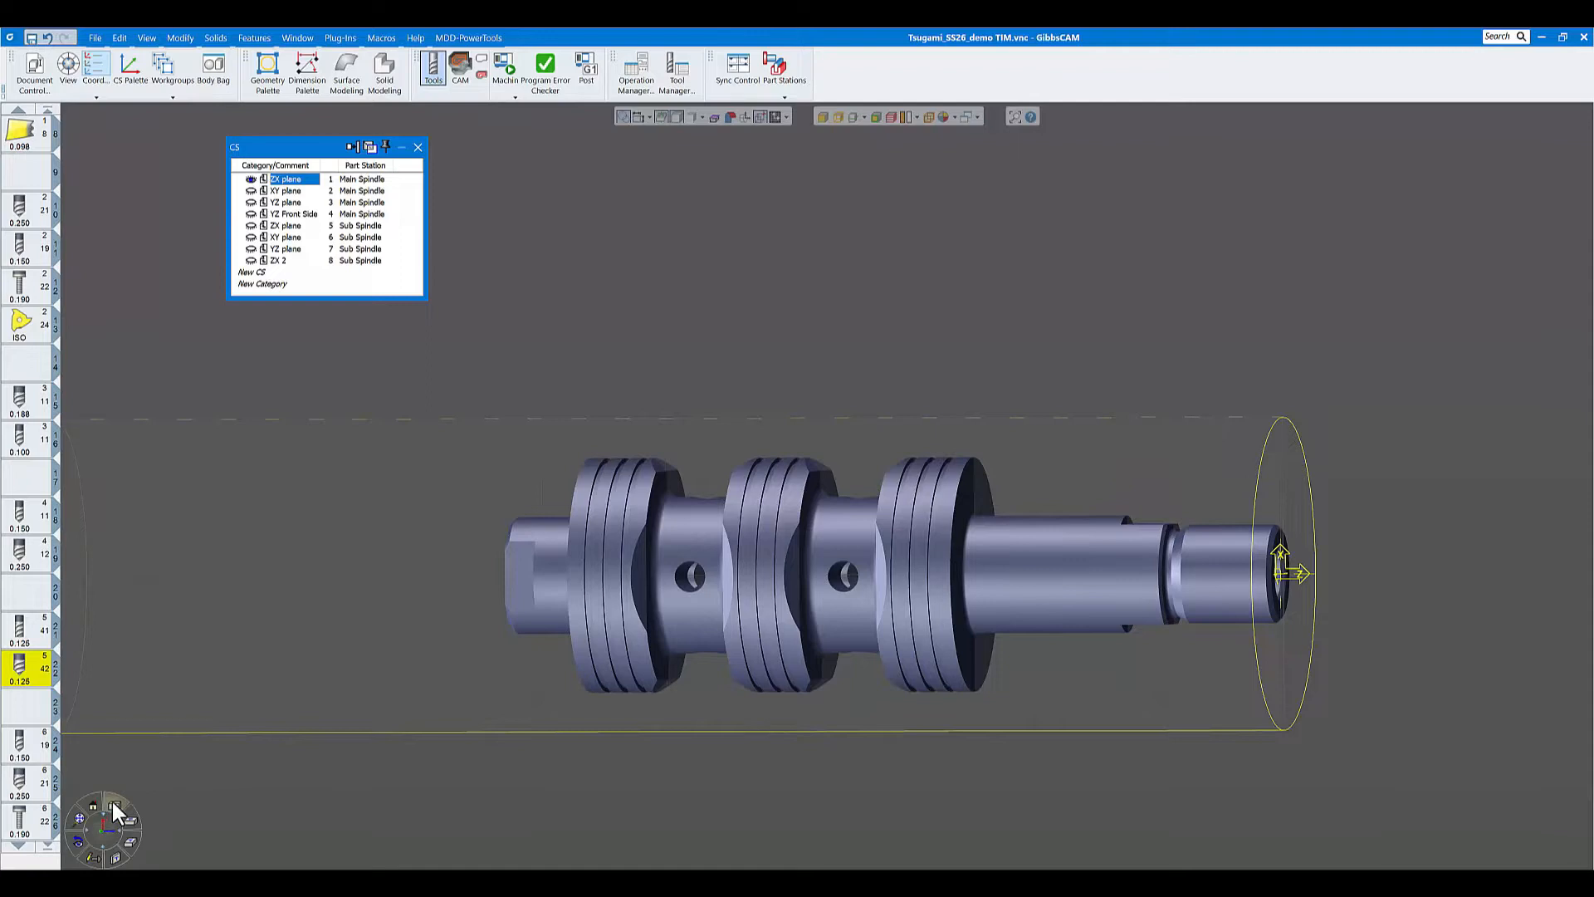
left_click(77, 818)
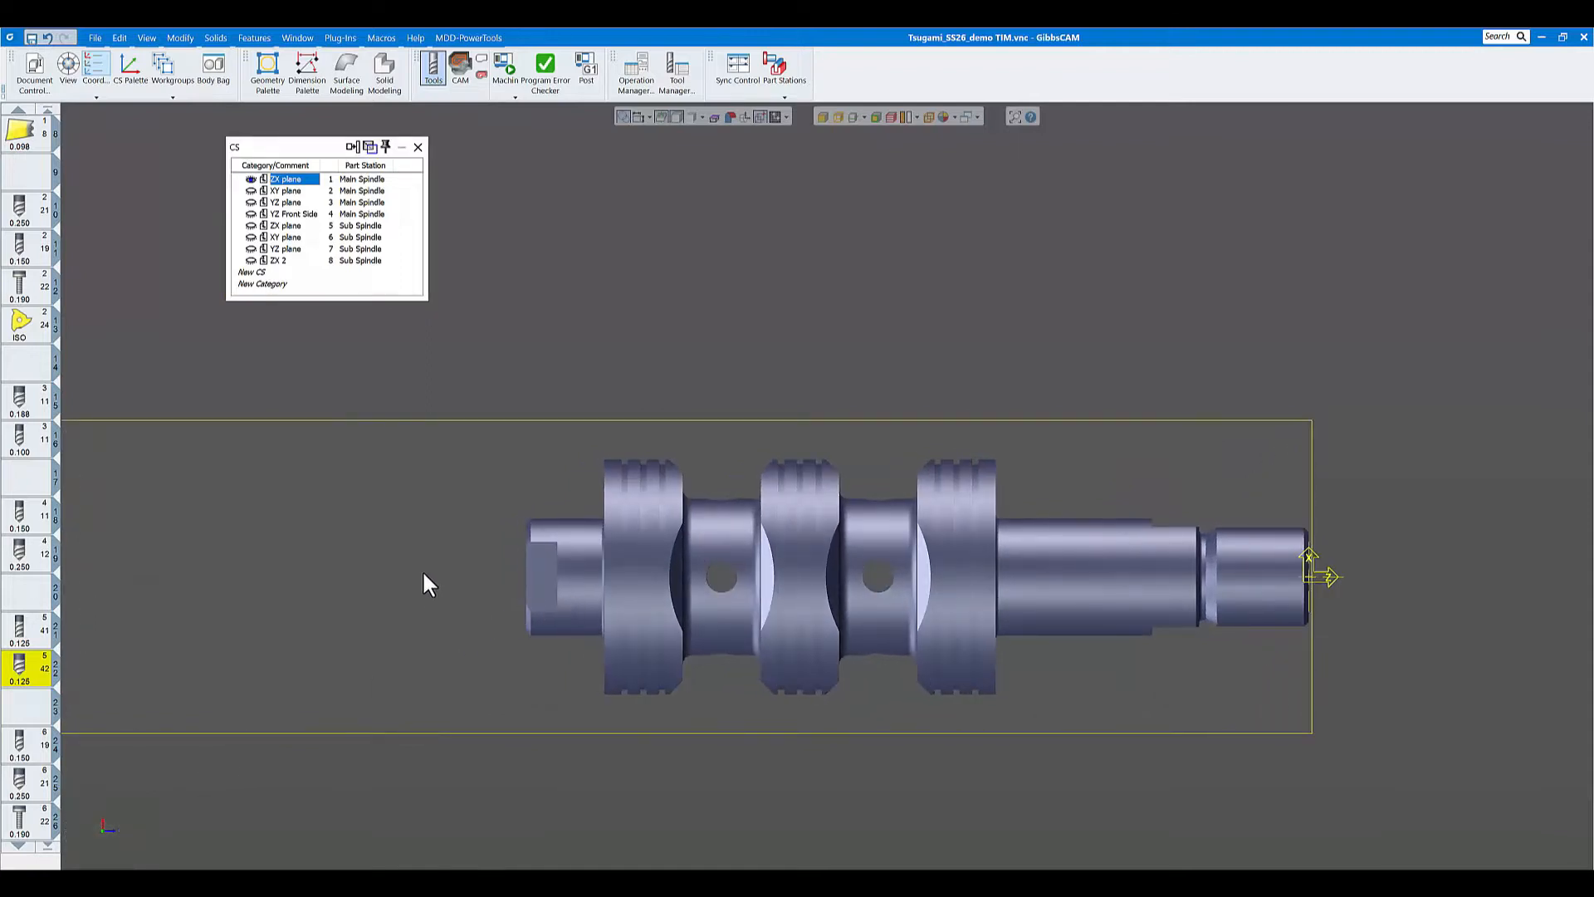
- Examine the main-spindle and sub-spindle copies of the part with their stock outlines and origins
scroll(421, 573, "down", 5)
middle_click_drag(914, 622, 697, 555)
scroll(740, 559, "down", 2)
scroll(1093, 489, "up", 3)
scroll(1108, 467, "up", 2)
scroll(1103, 470, "down", 4)
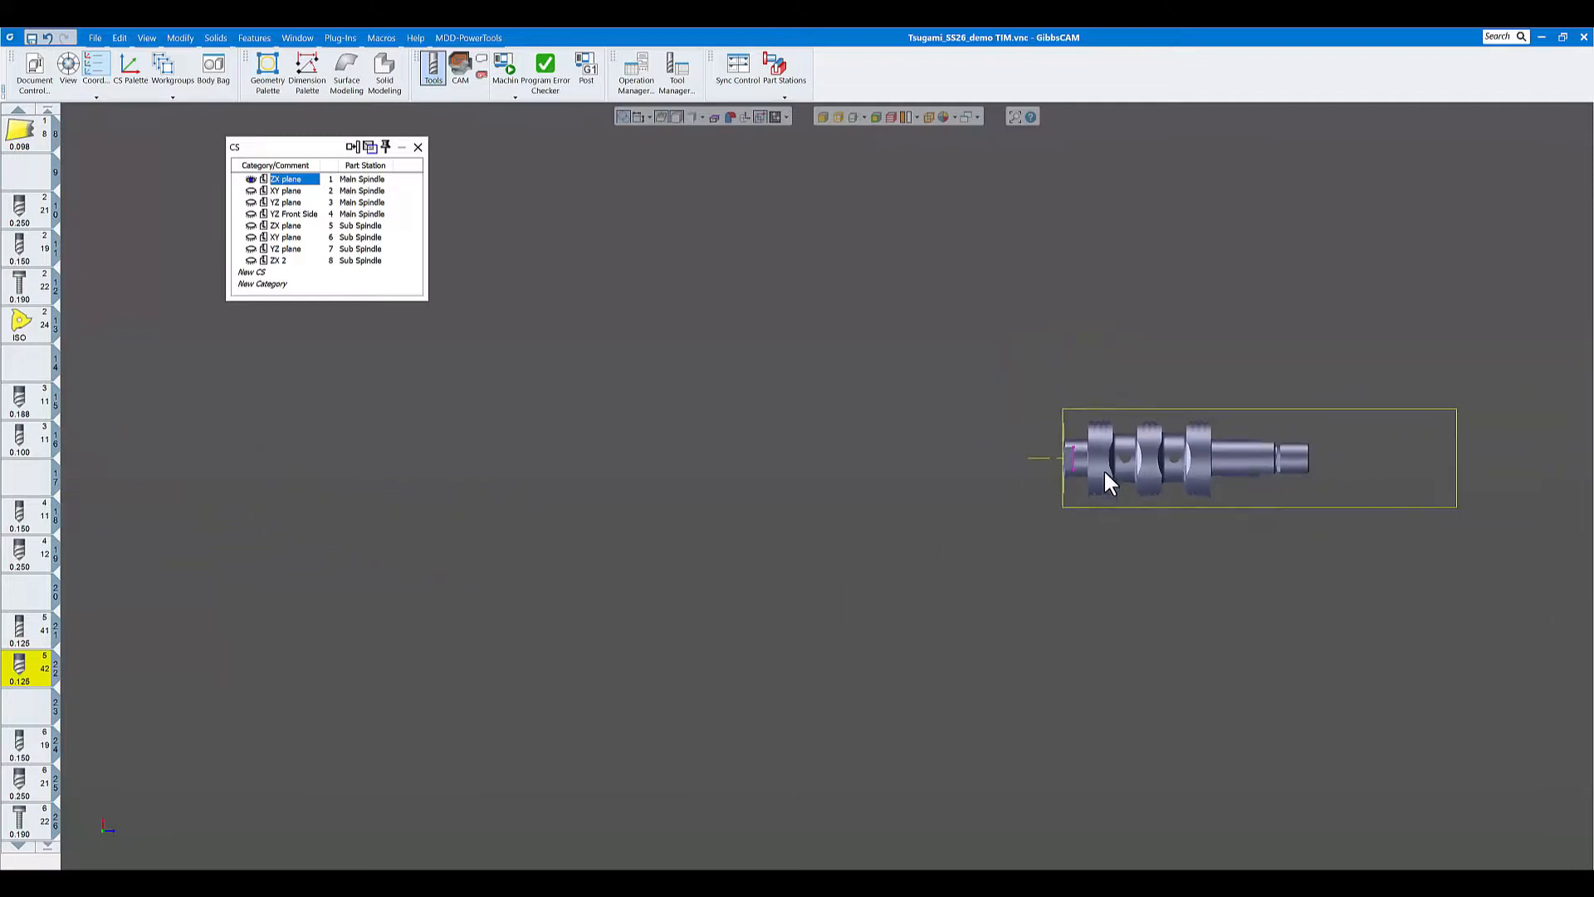
scroll(1104, 471, "down", 3)
middle_click_drag(718, 611, 1013, 661)
scroll(756, 561, "up", 7)
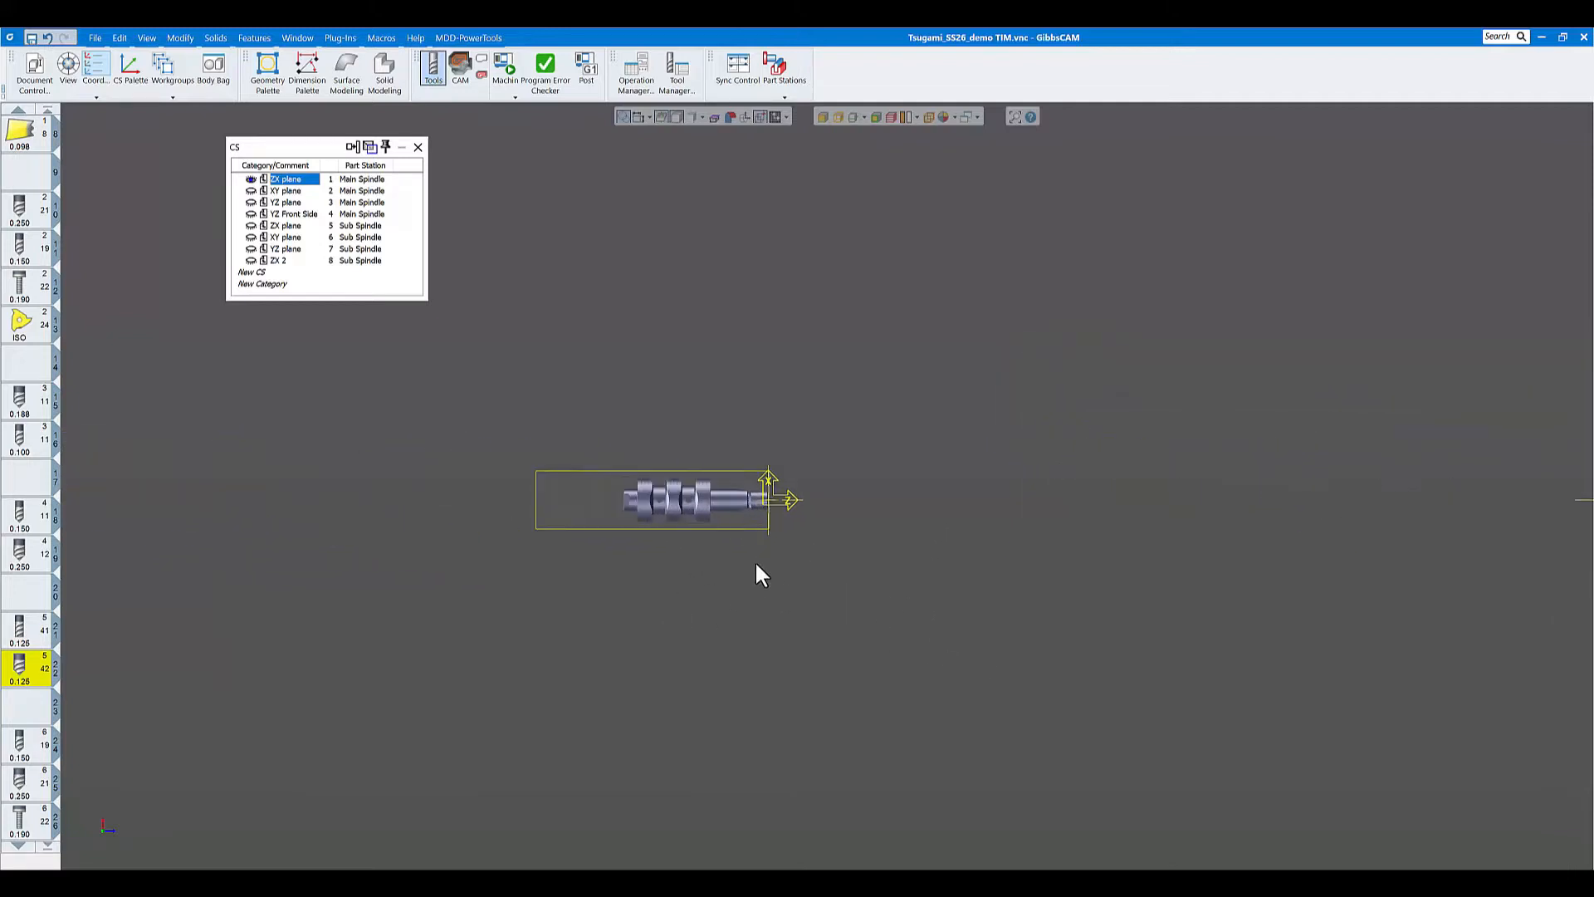
scroll(755, 556, "up", 2)
middle_click_drag(758, 551, 971, 633)
scroll(922, 611, "up", 1)
scroll(898, 594, "up", 1)
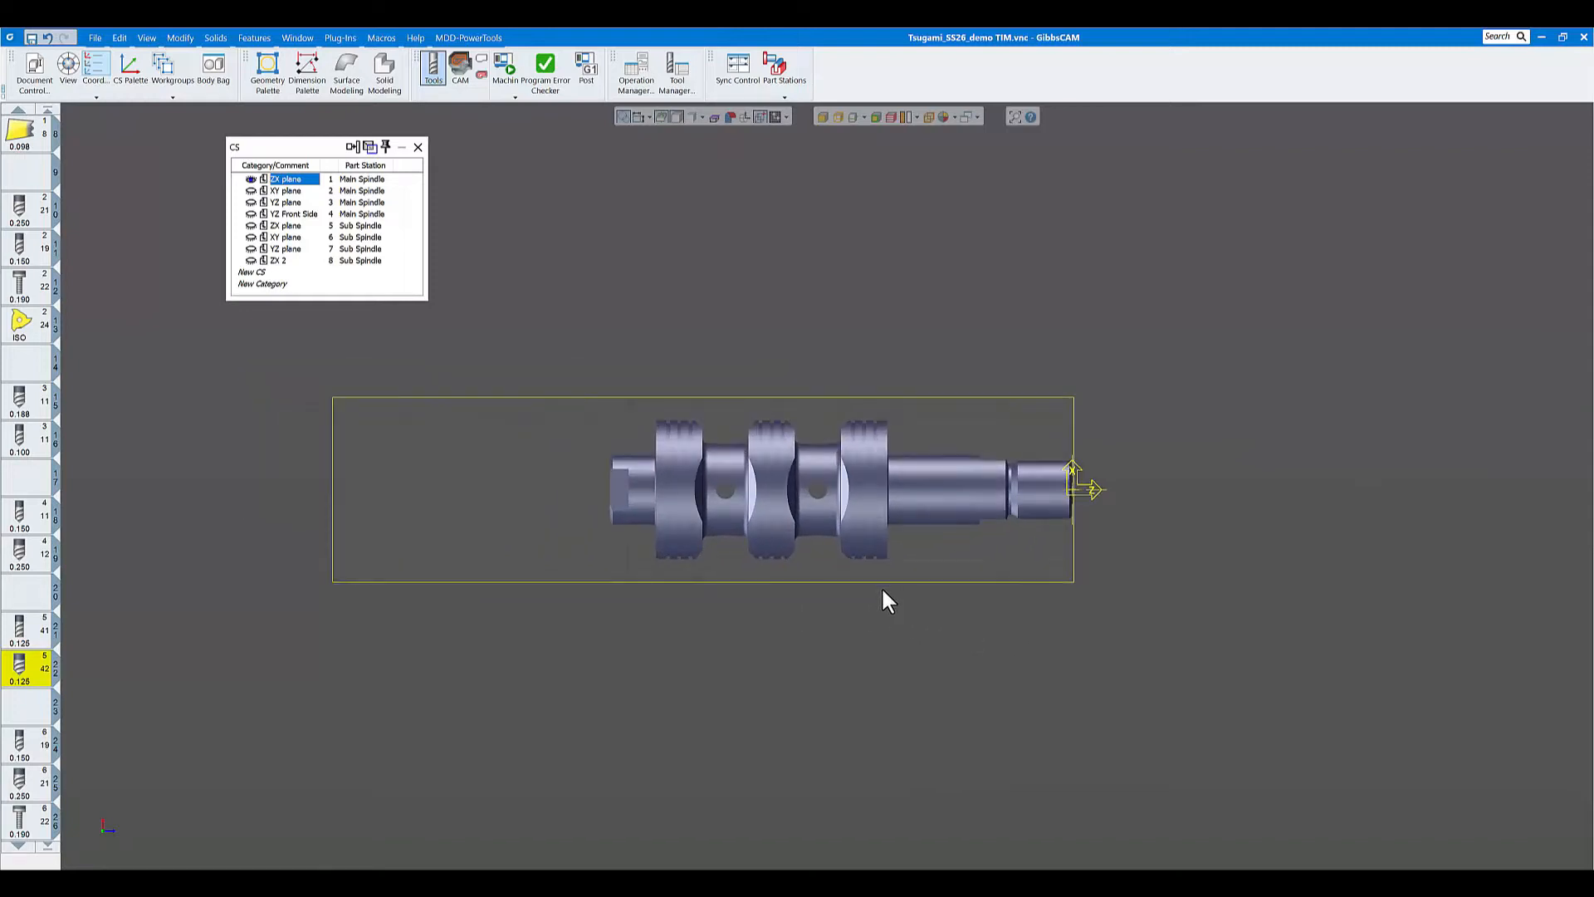
scroll(883, 591, "up", 2)
middle_click_drag(955, 577, 151, 737)
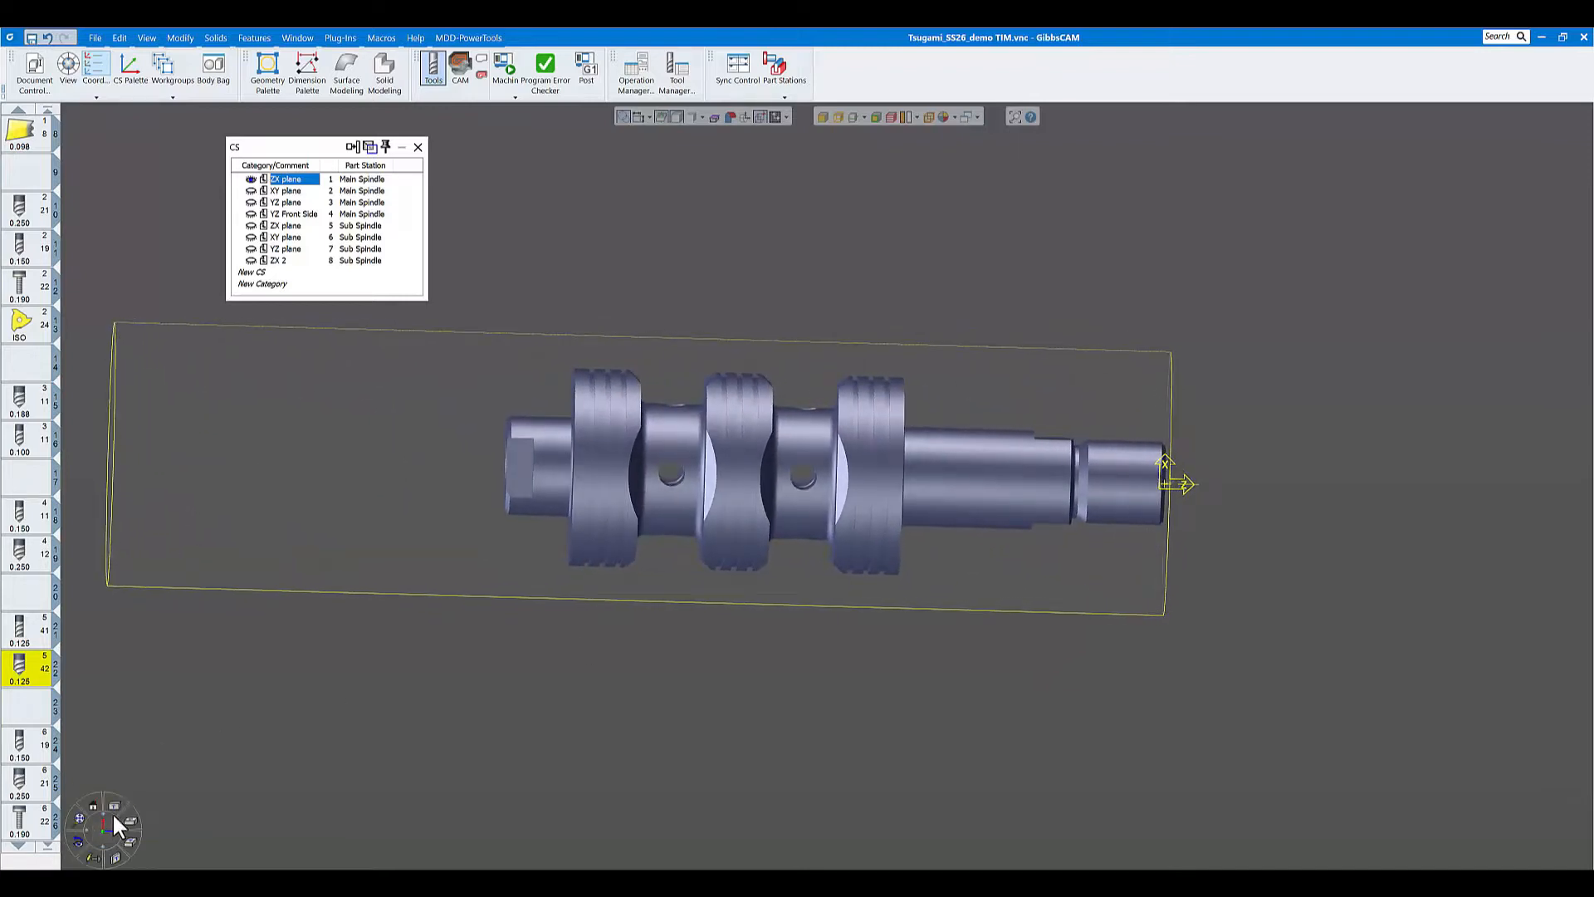
left_click(111, 807)
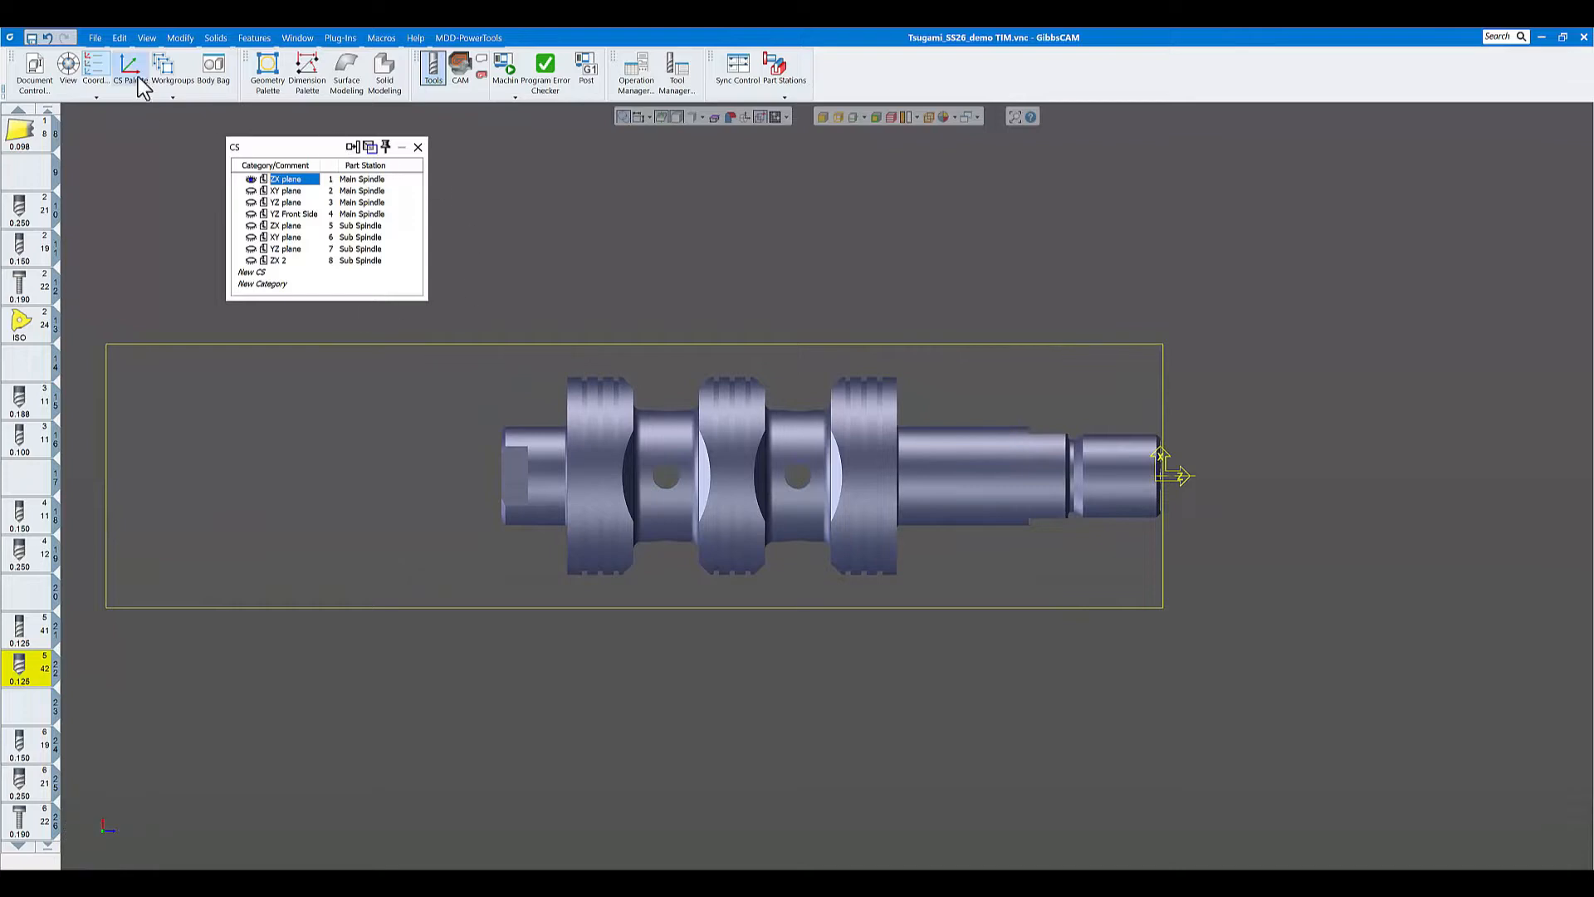
- Activate the Geometry workgroup to examine the part profile stored in it
left_click(163, 64)
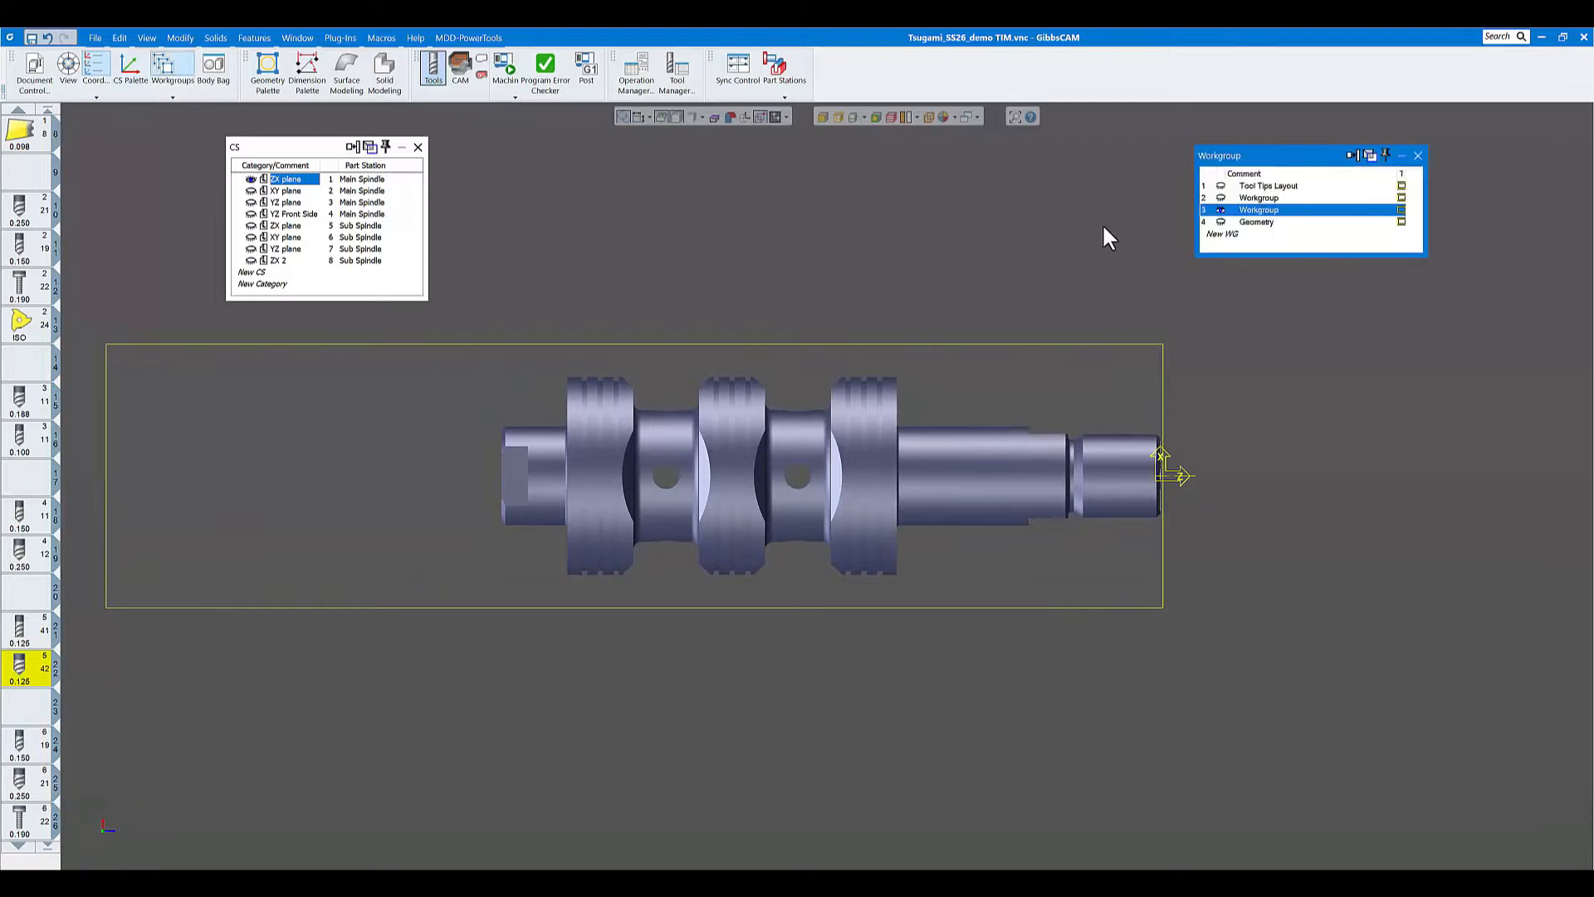
left_click(1257, 222)
left_click(1418, 155)
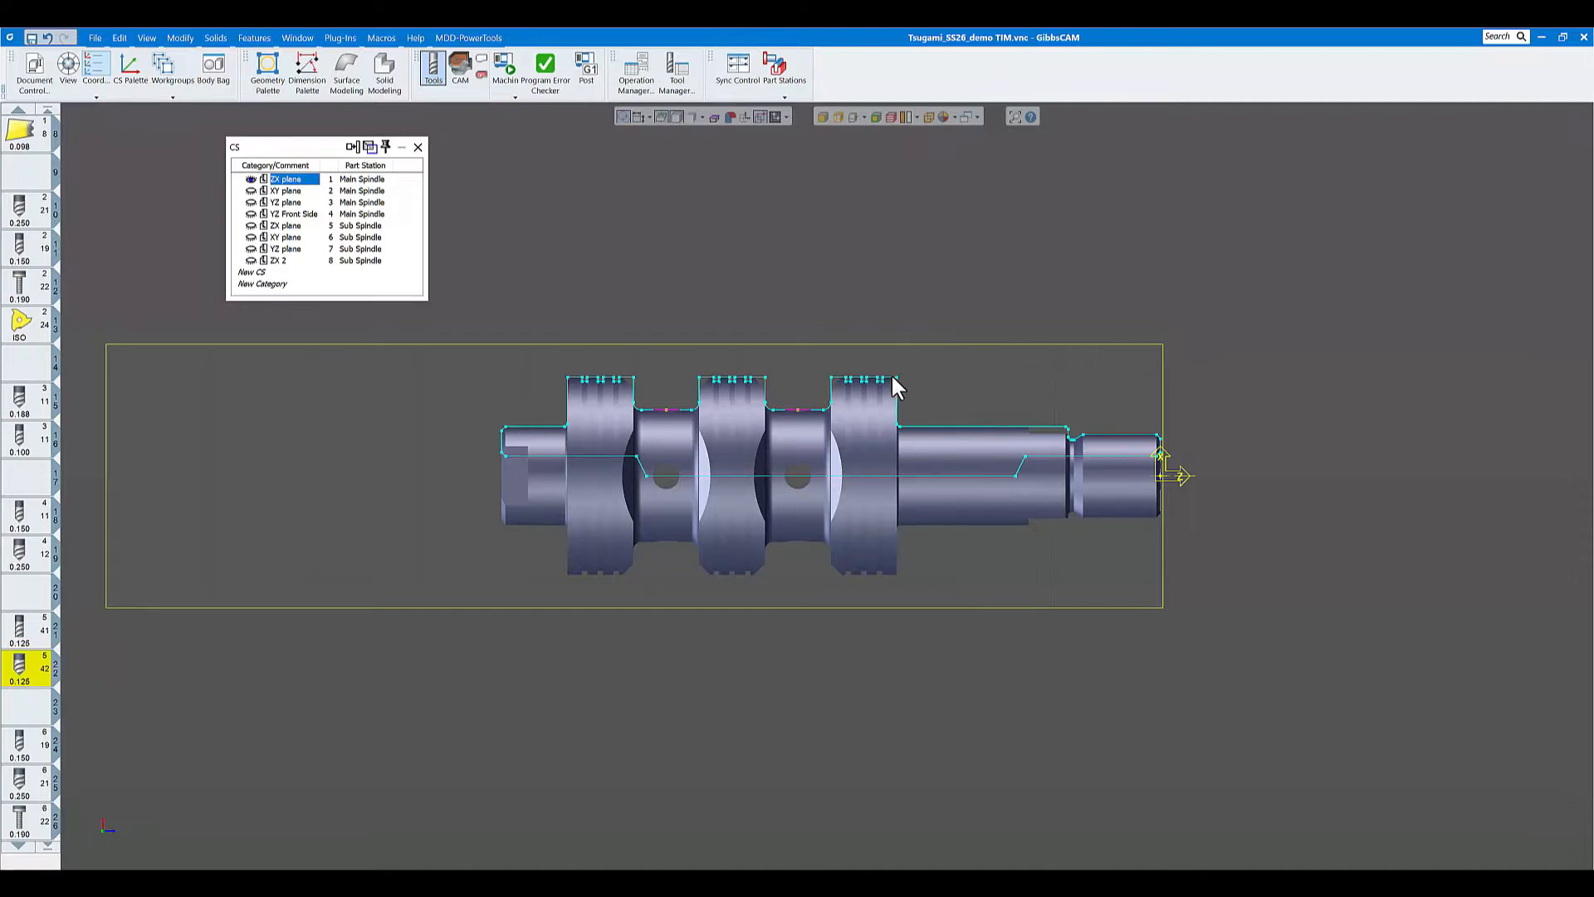
- Create a new workgroup for the part's geometry
left_click(163, 67)
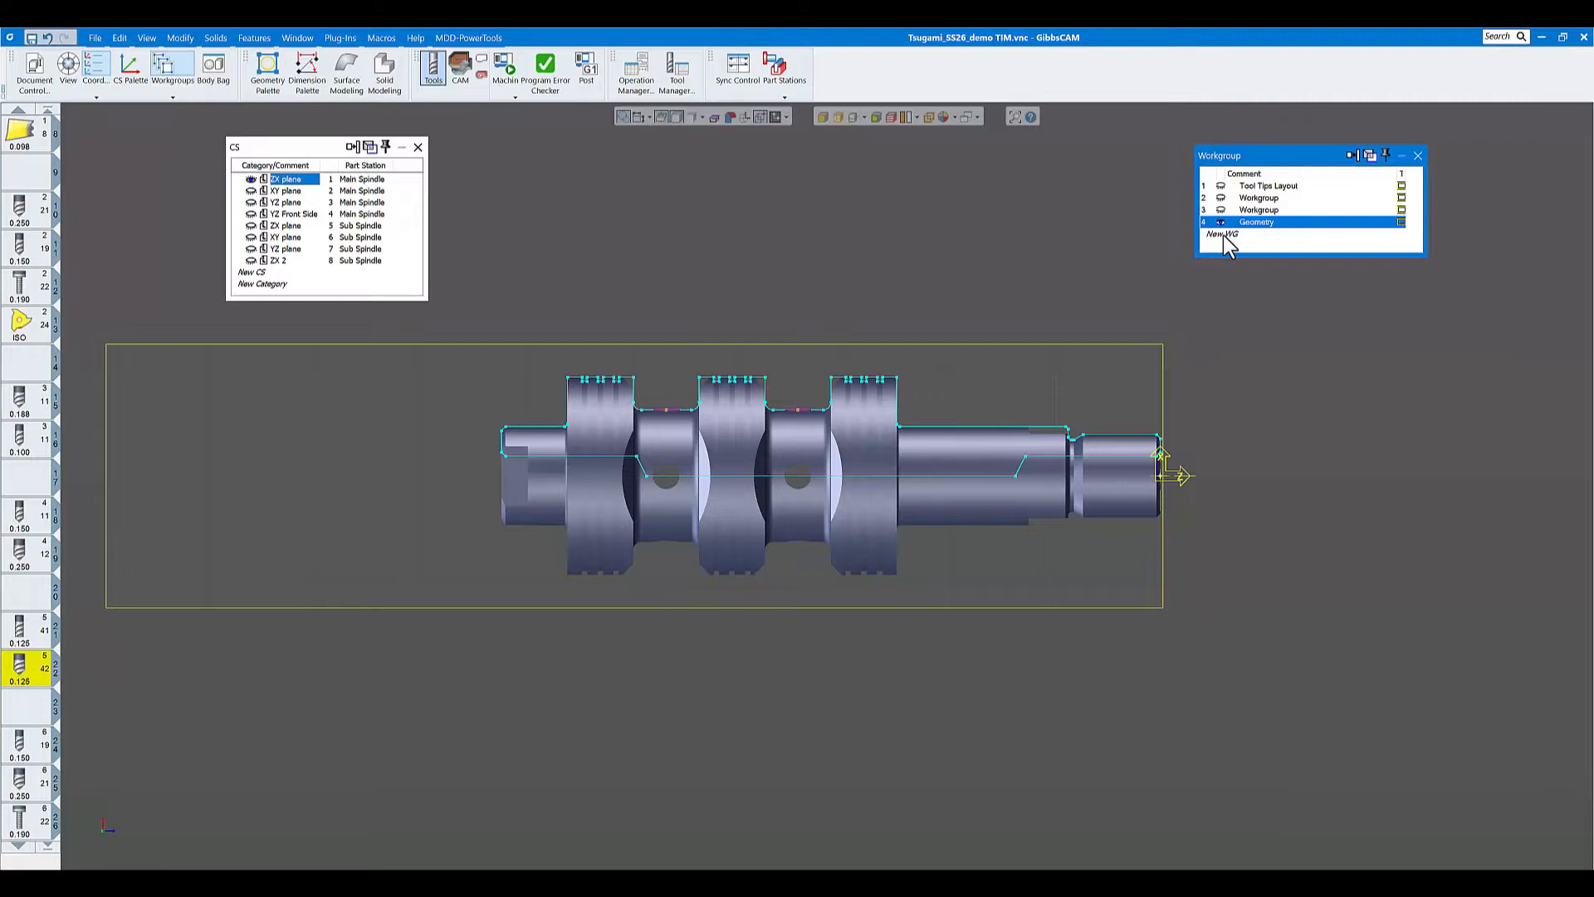
left_click(1260, 233)
left_click(1417, 155)
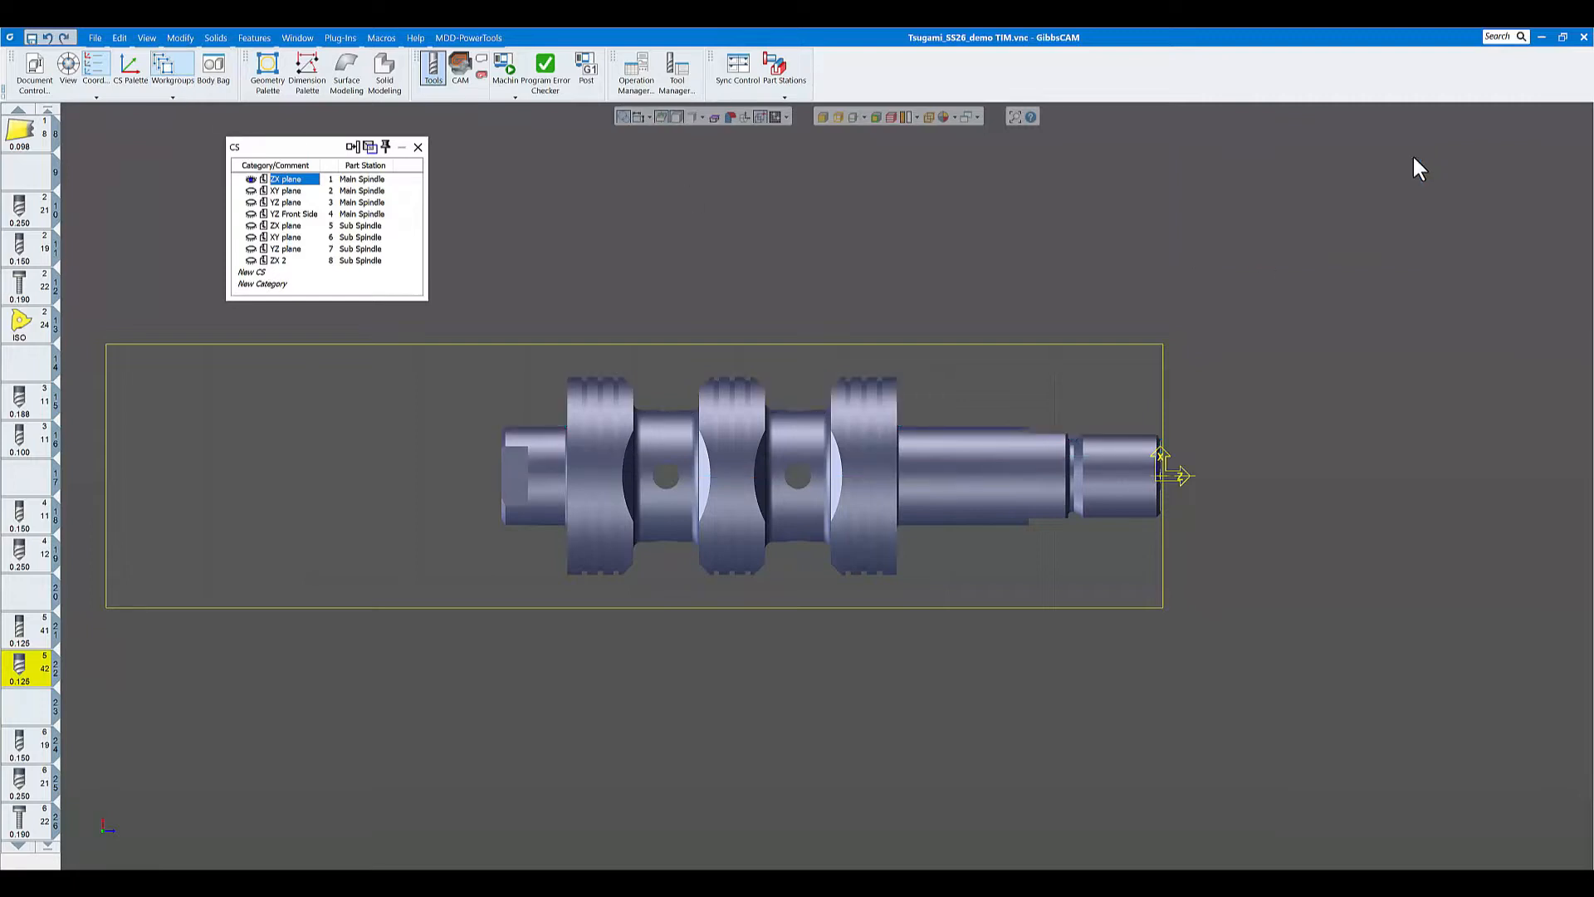
- Extract the part's spun profile as geometry using Slice Spun Body on the ZX plane
left_click(865, 117)
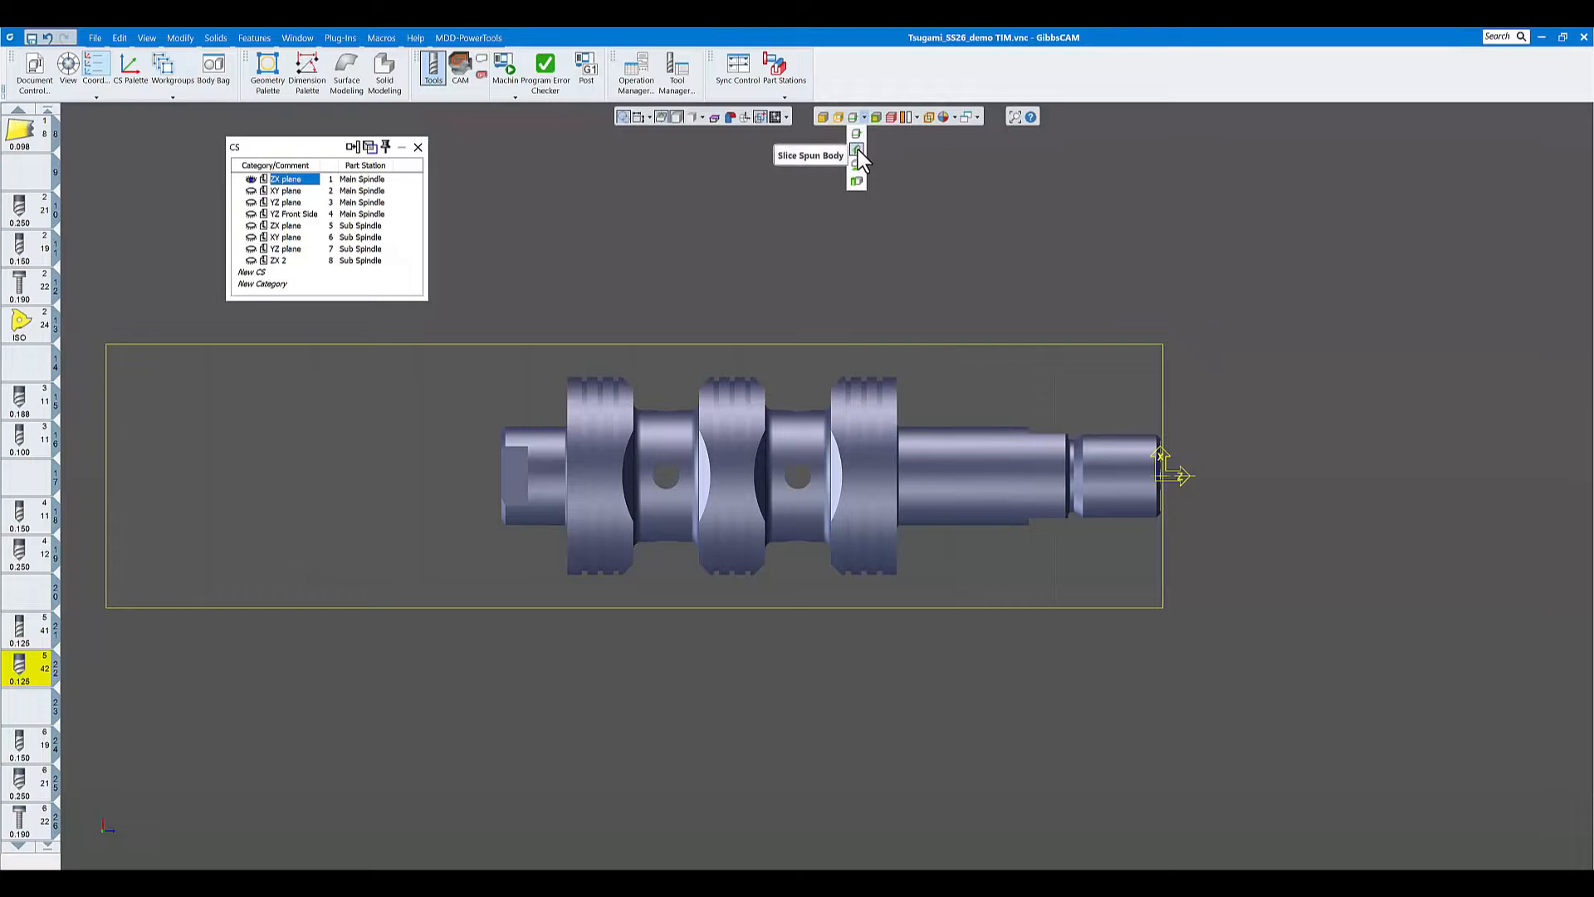
left_click(858, 150)
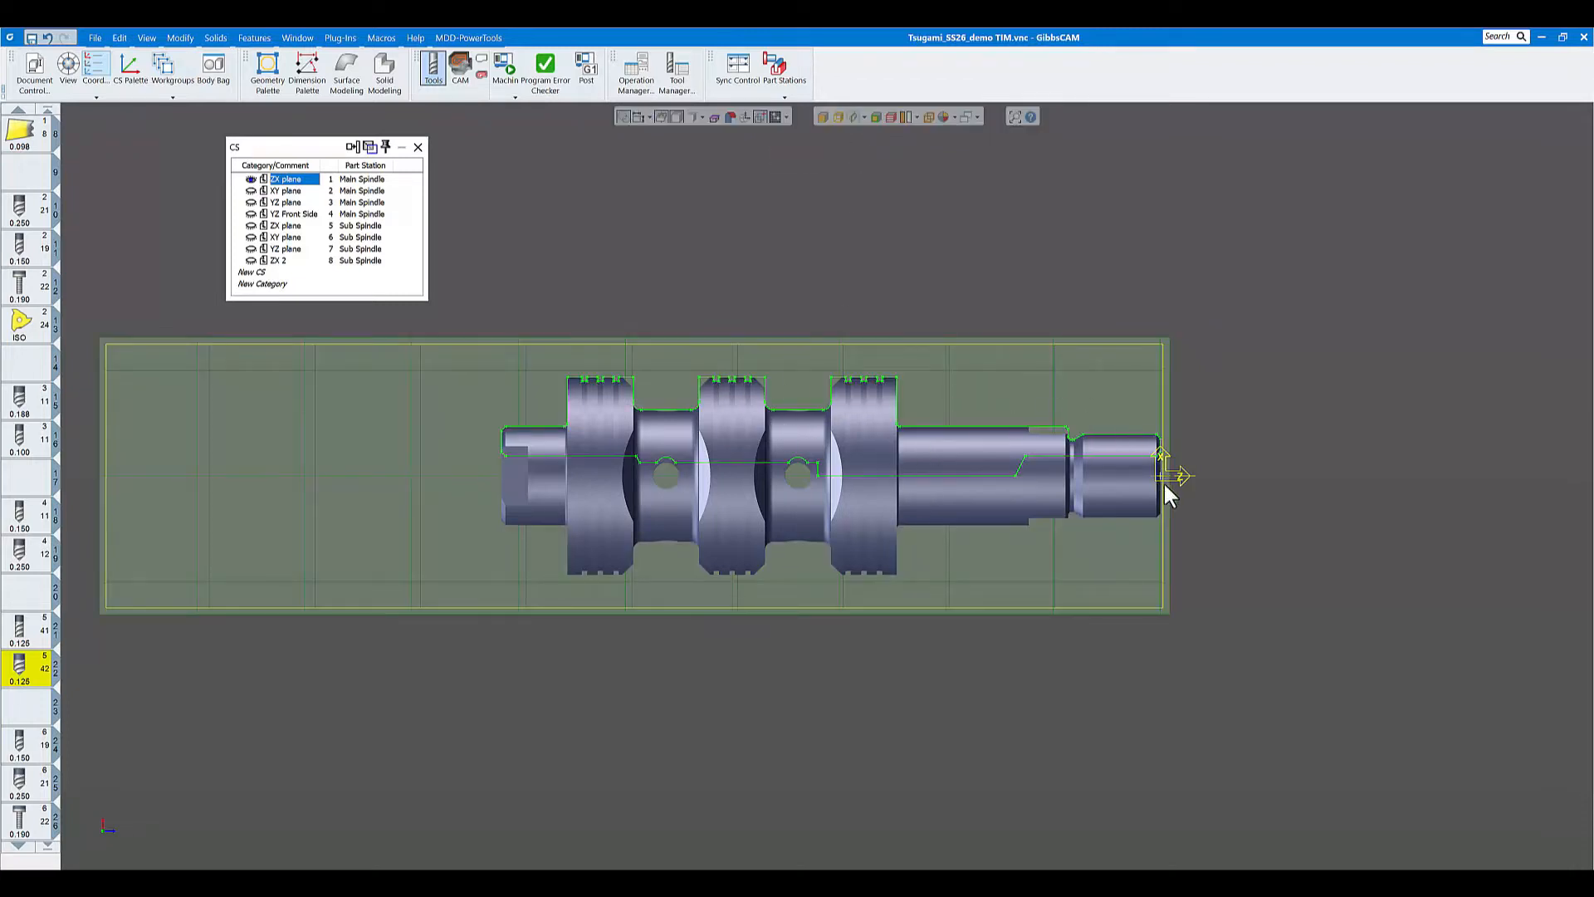
left_click(952, 428)
left_click(1011, 296)
left_click(936, 427)
right_click(936, 426)
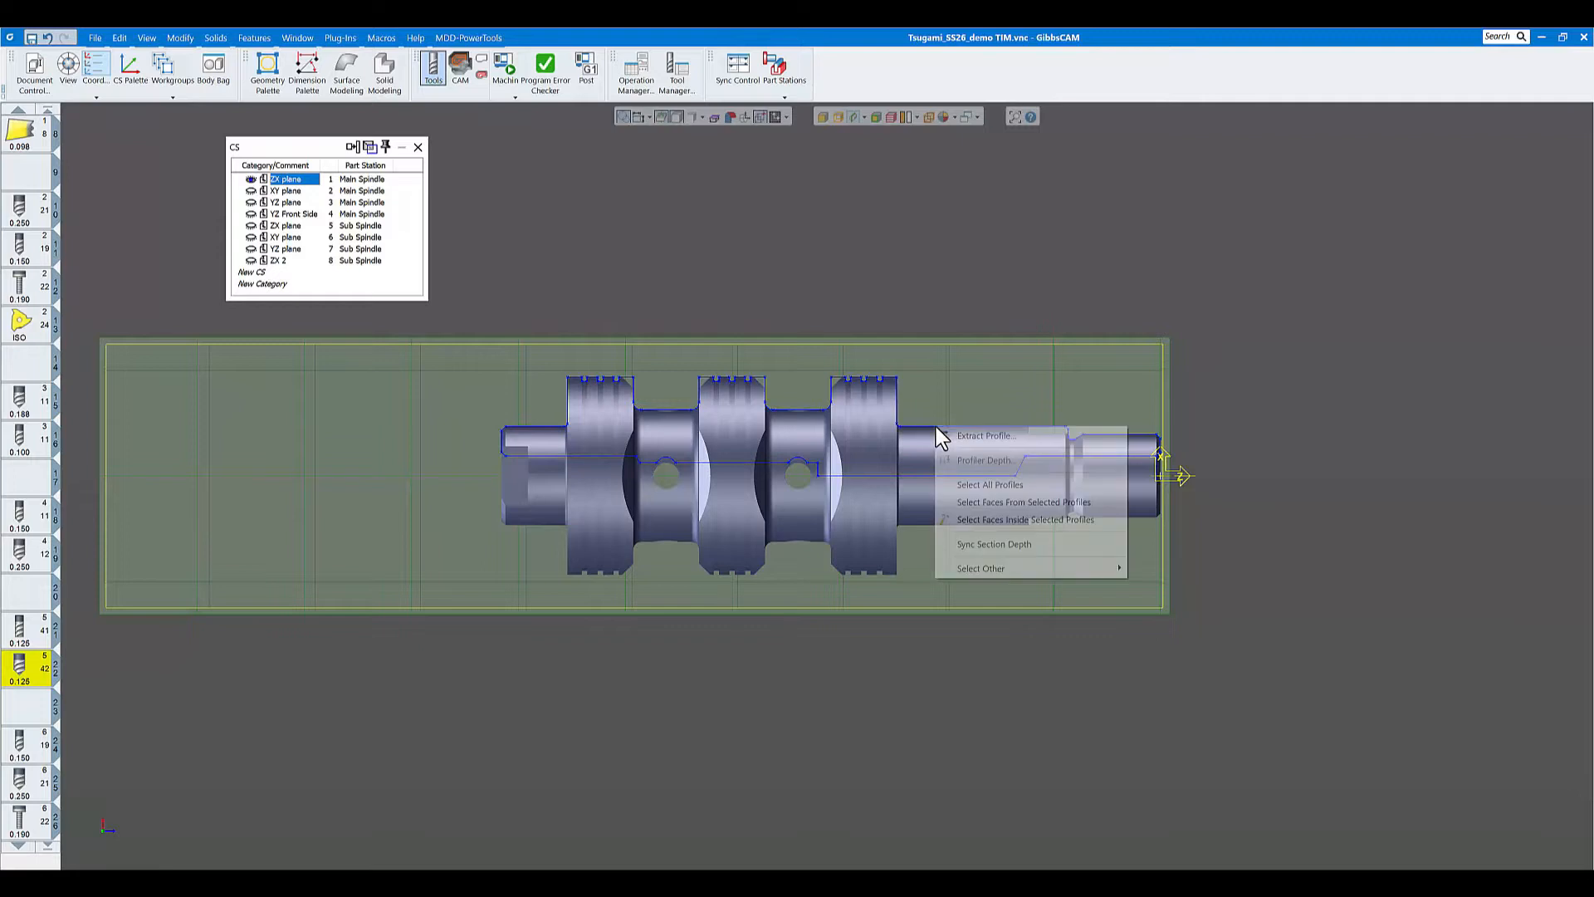
left_click(994, 435)
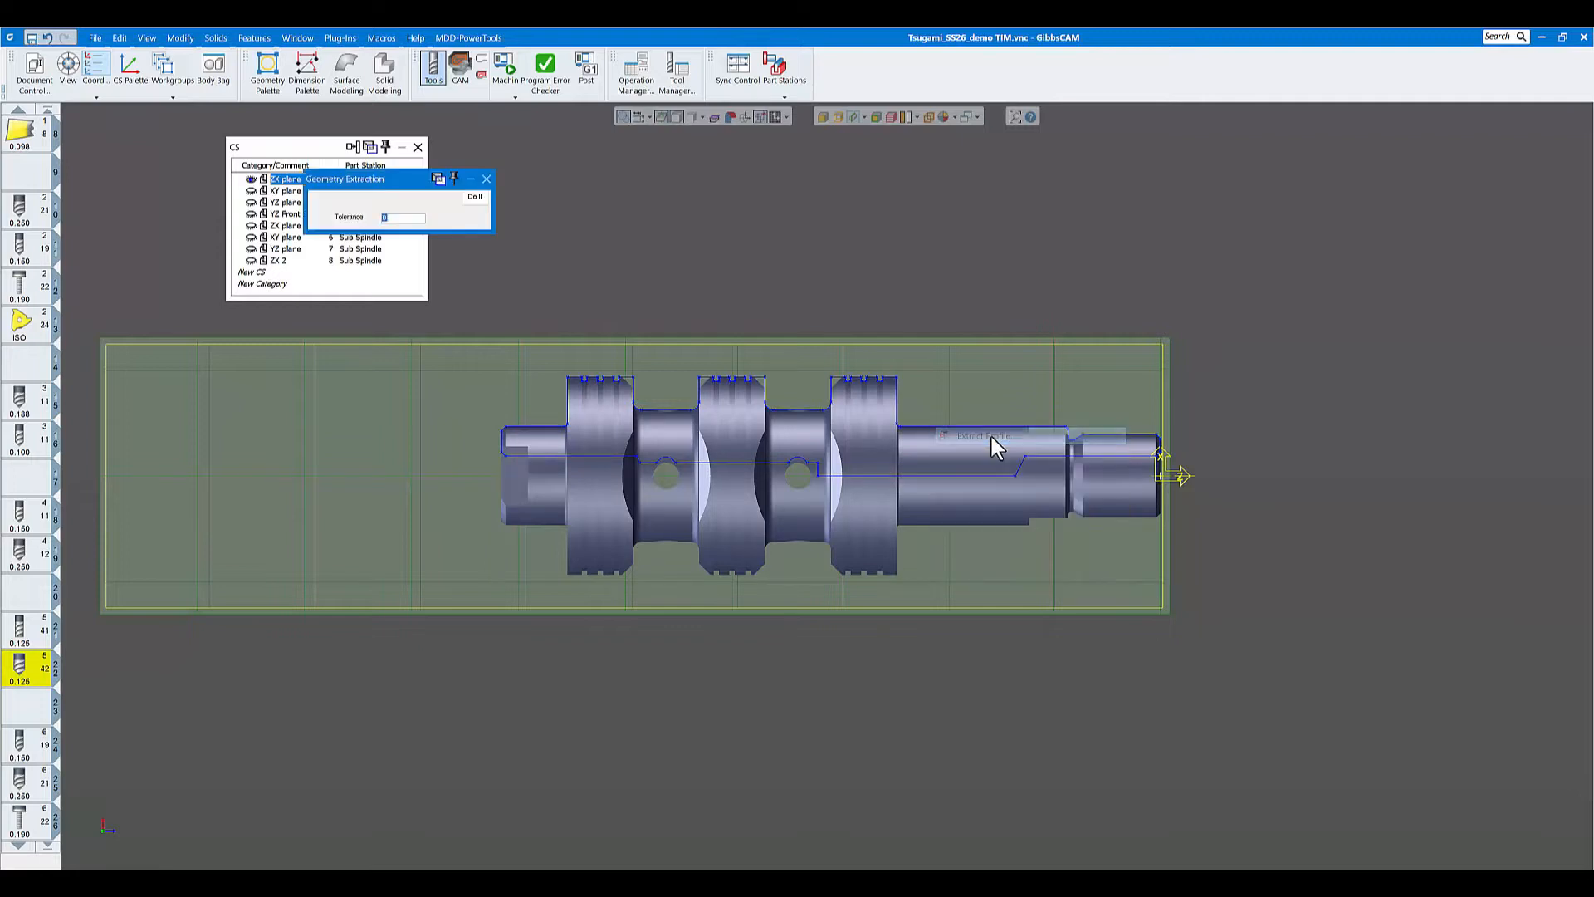
left_click(478, 198)
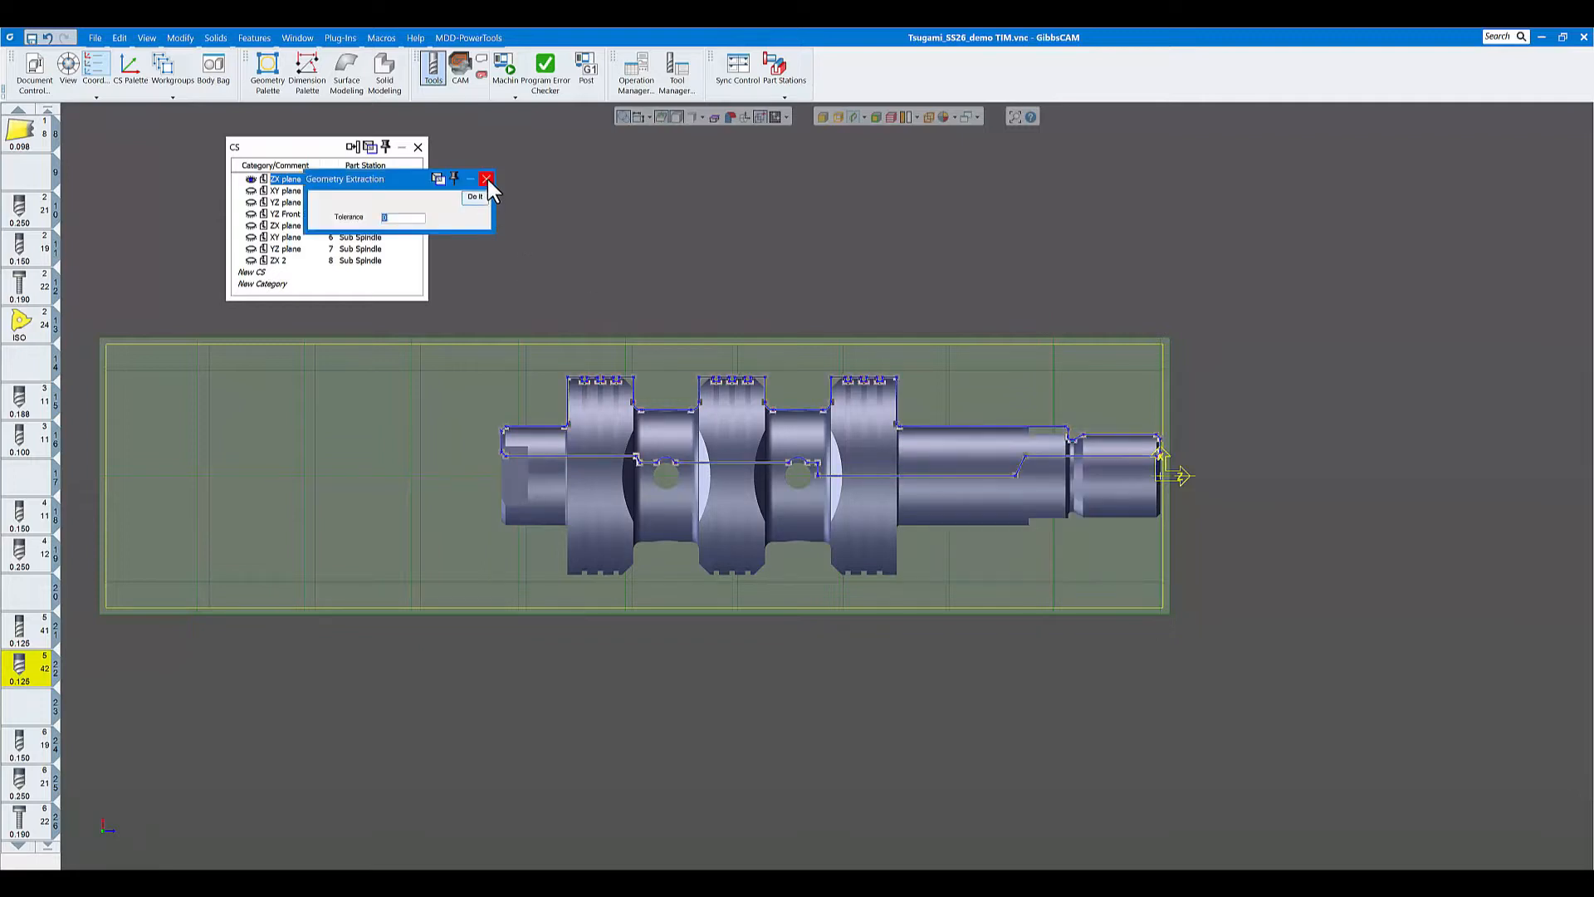
left_click(852, 116)
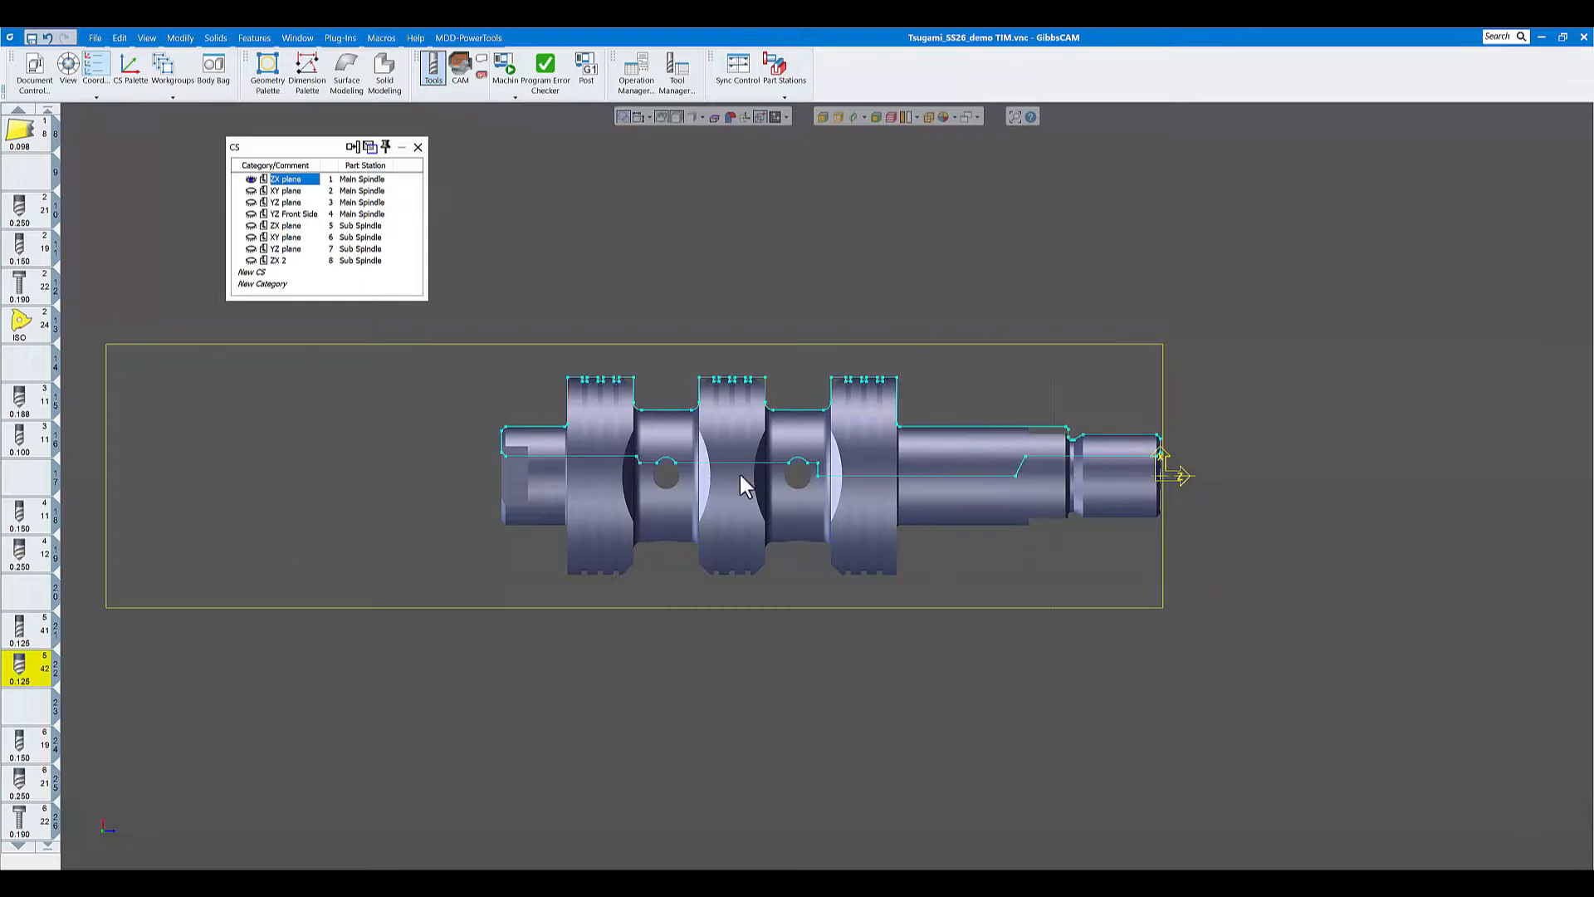
- Delete the geometry extracted from the part's spun profile
double_click(918, 427)
key("Delete")
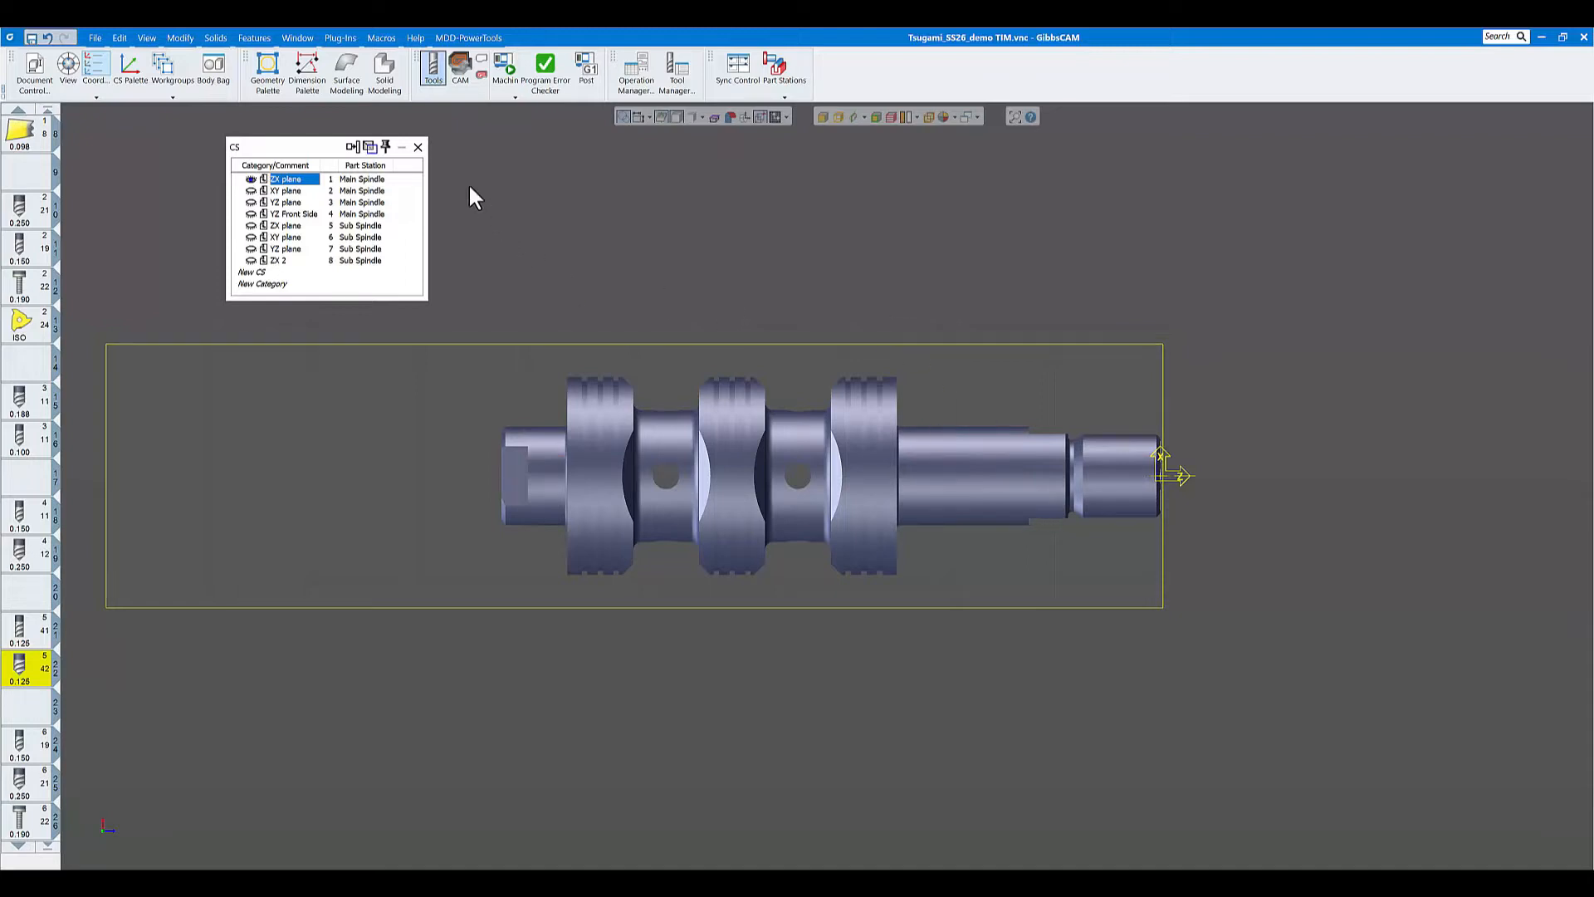
- Close the coordinate system list and display the CAM process and operation lists
left_click(418, 147)
left_click(461, 74)
left_click(462, 77)
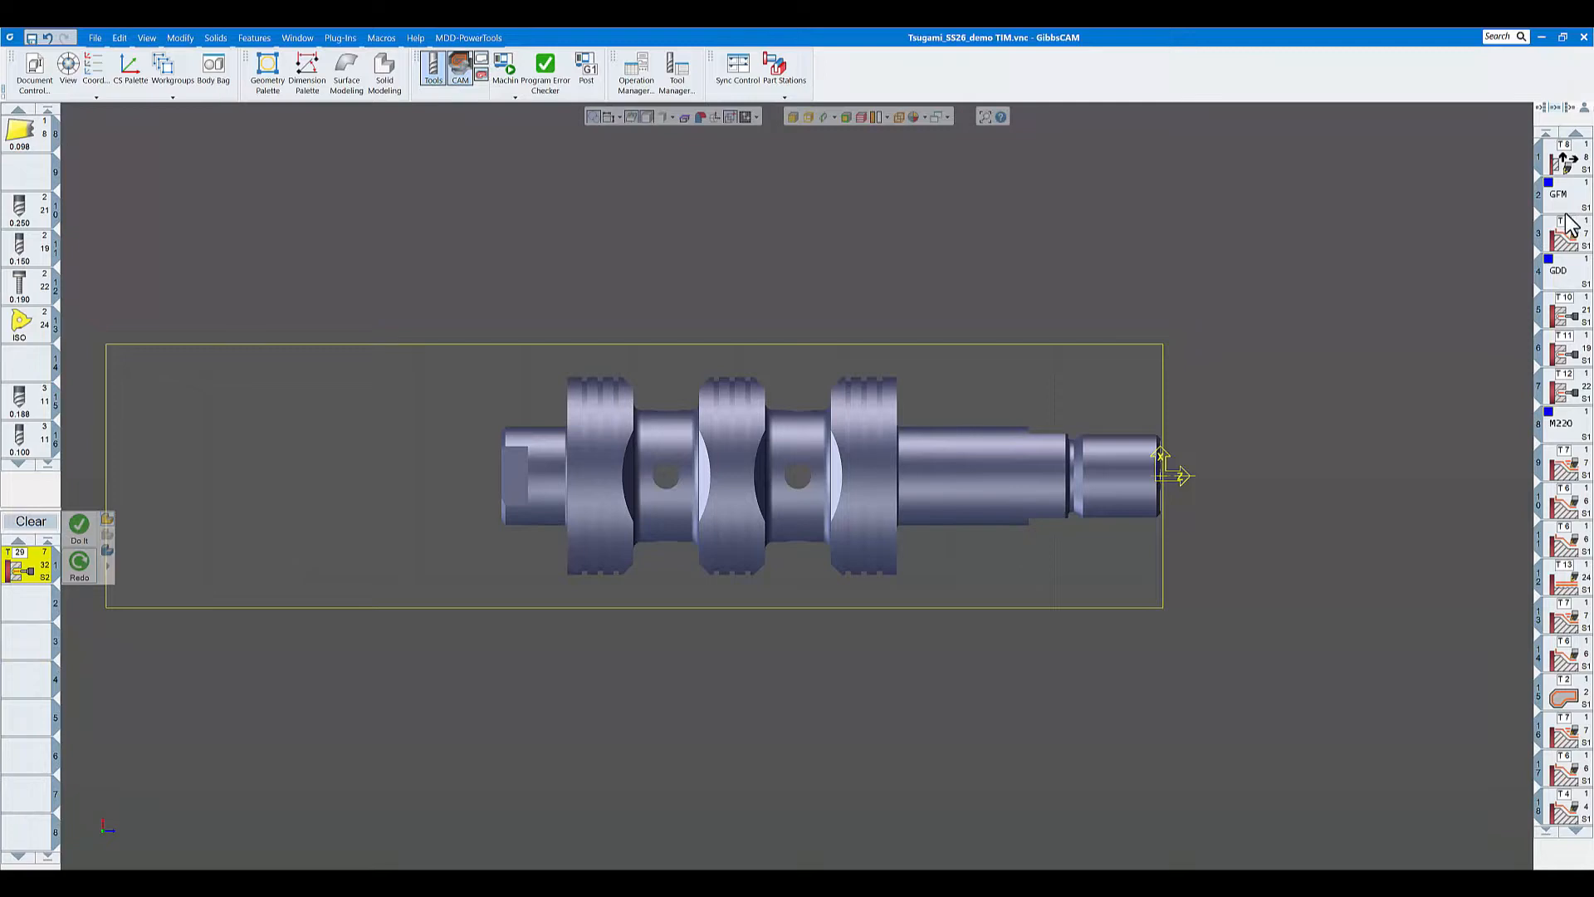
- Look through the operation list for both spindles, including the options available for the tool 13 operation
scroll(1575, 224, "down", 10)
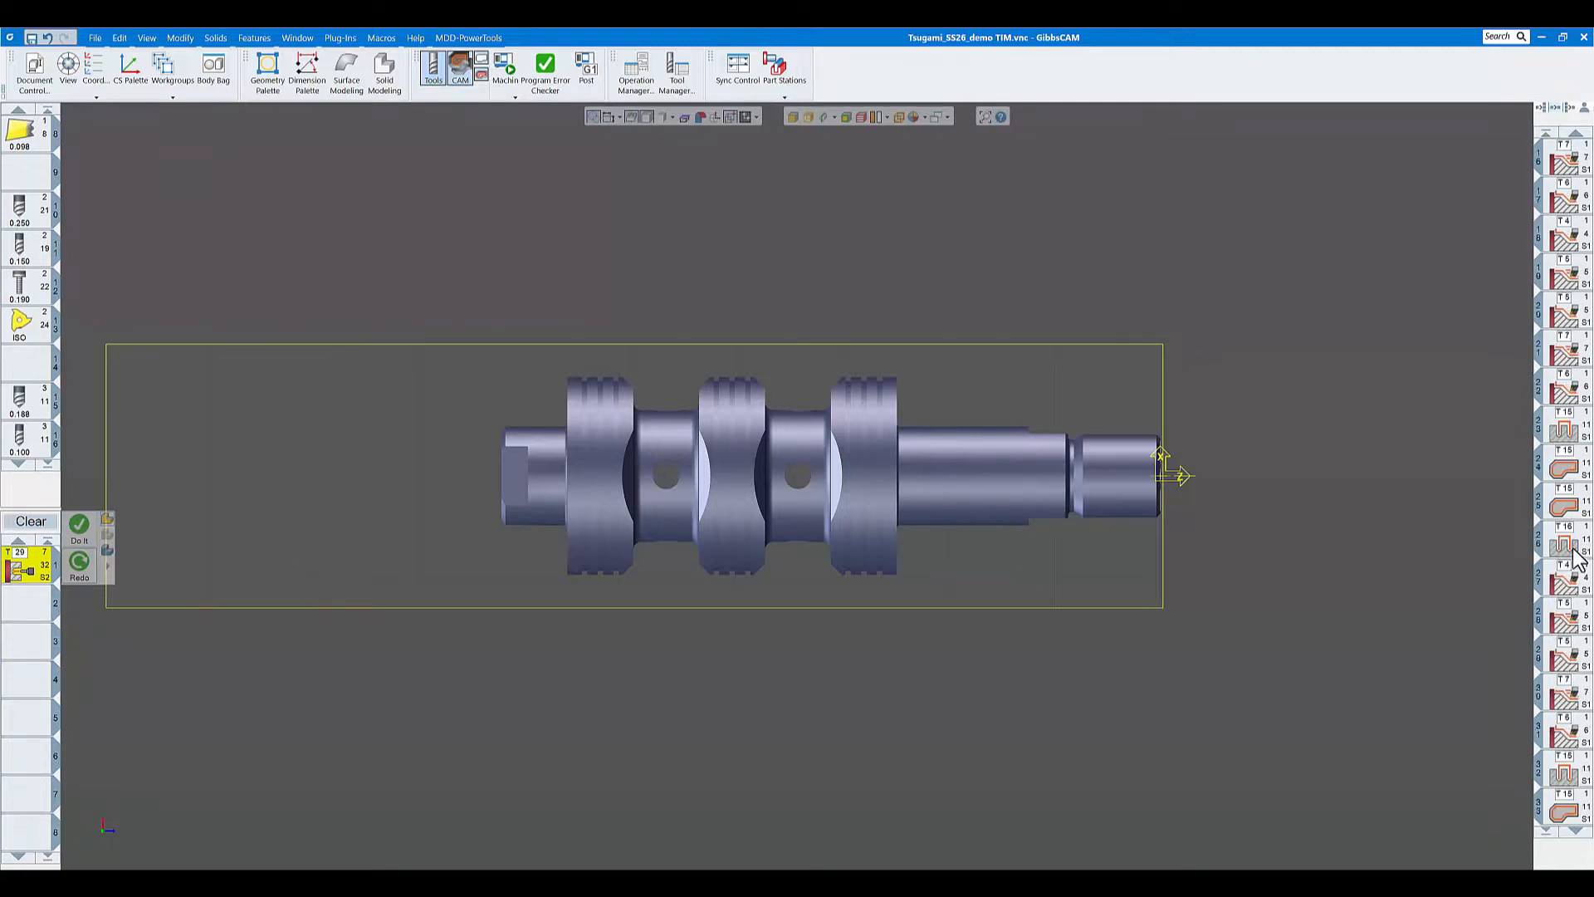
scroll(1578, 643, "down", 7)
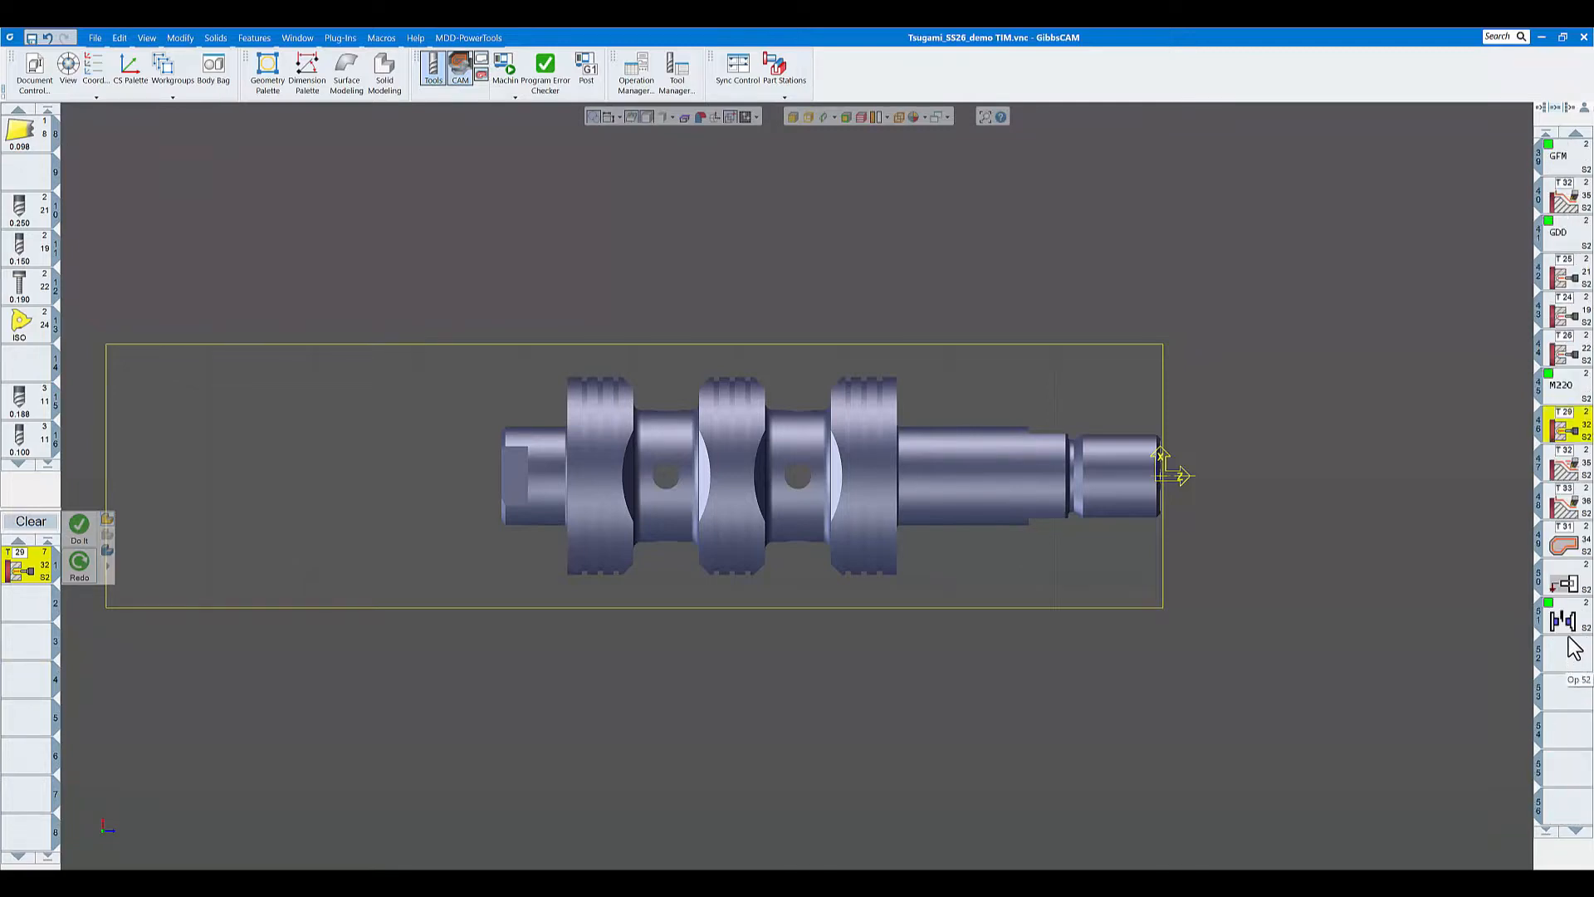
scroll(1575, 647, "up", 17)
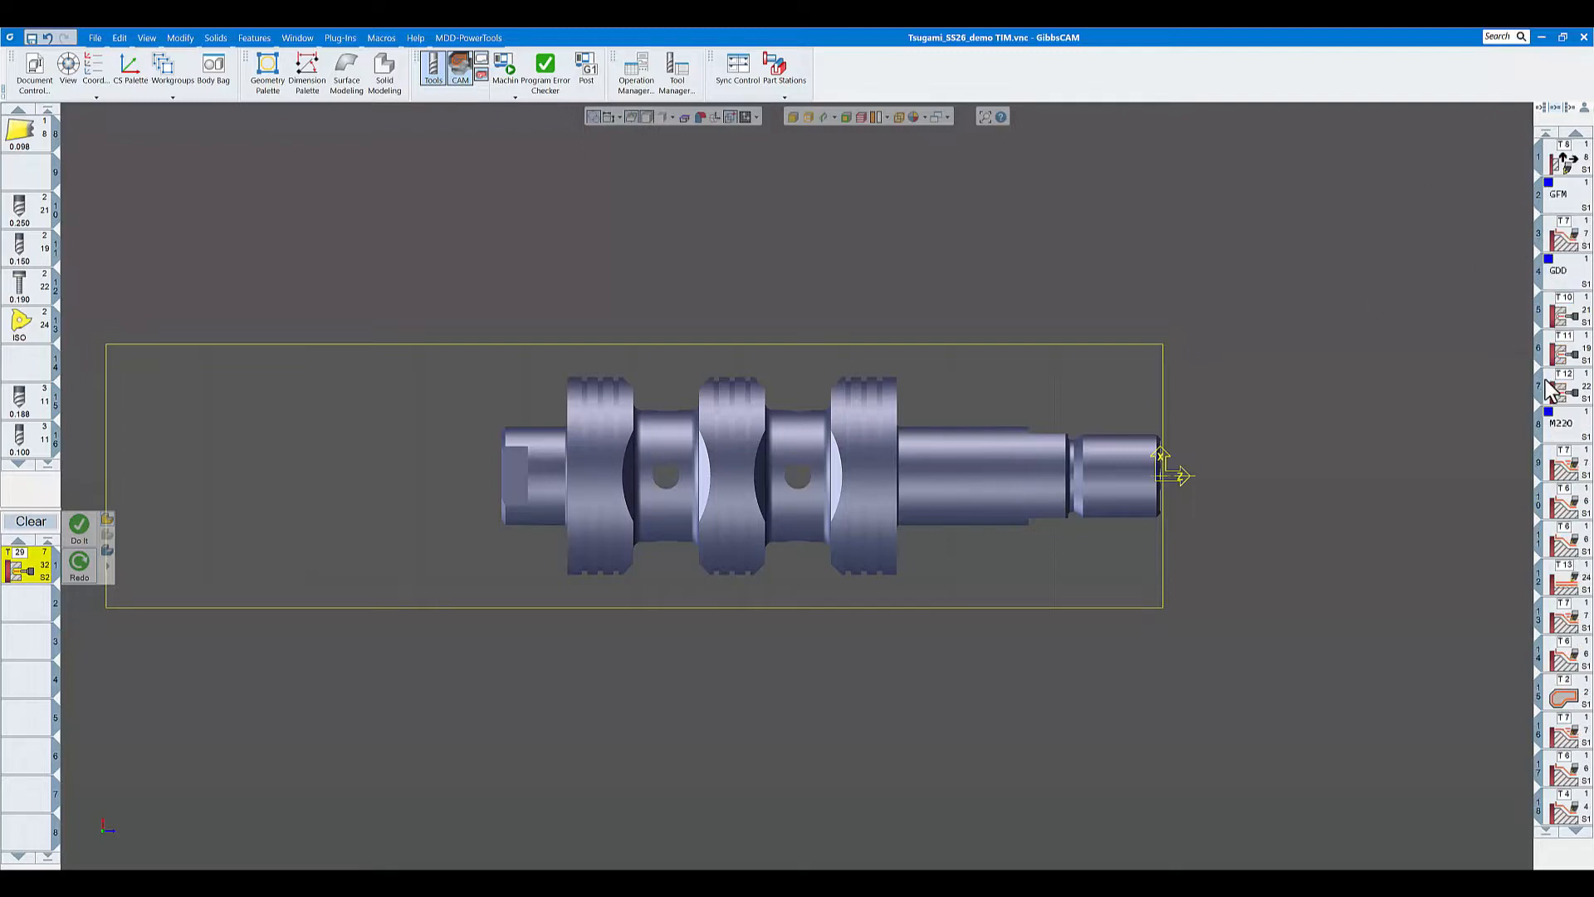
scroll(1549, 390, "down", 2)
right_click(1565, 422)
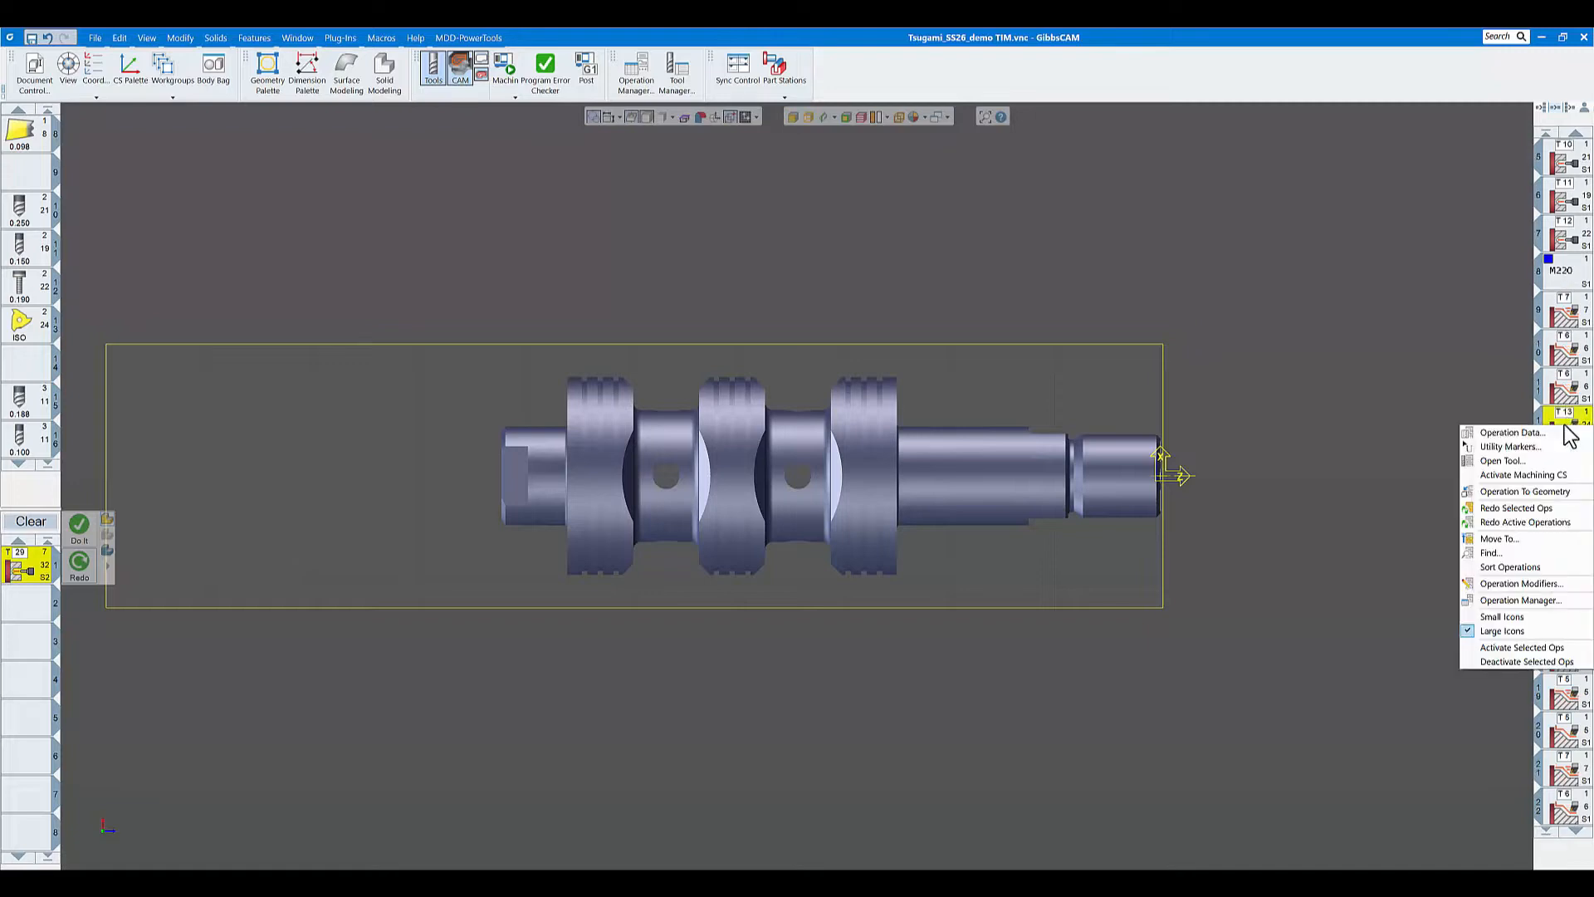
left_click(1577, 355)
scroll(1578, 390, "down", 10)
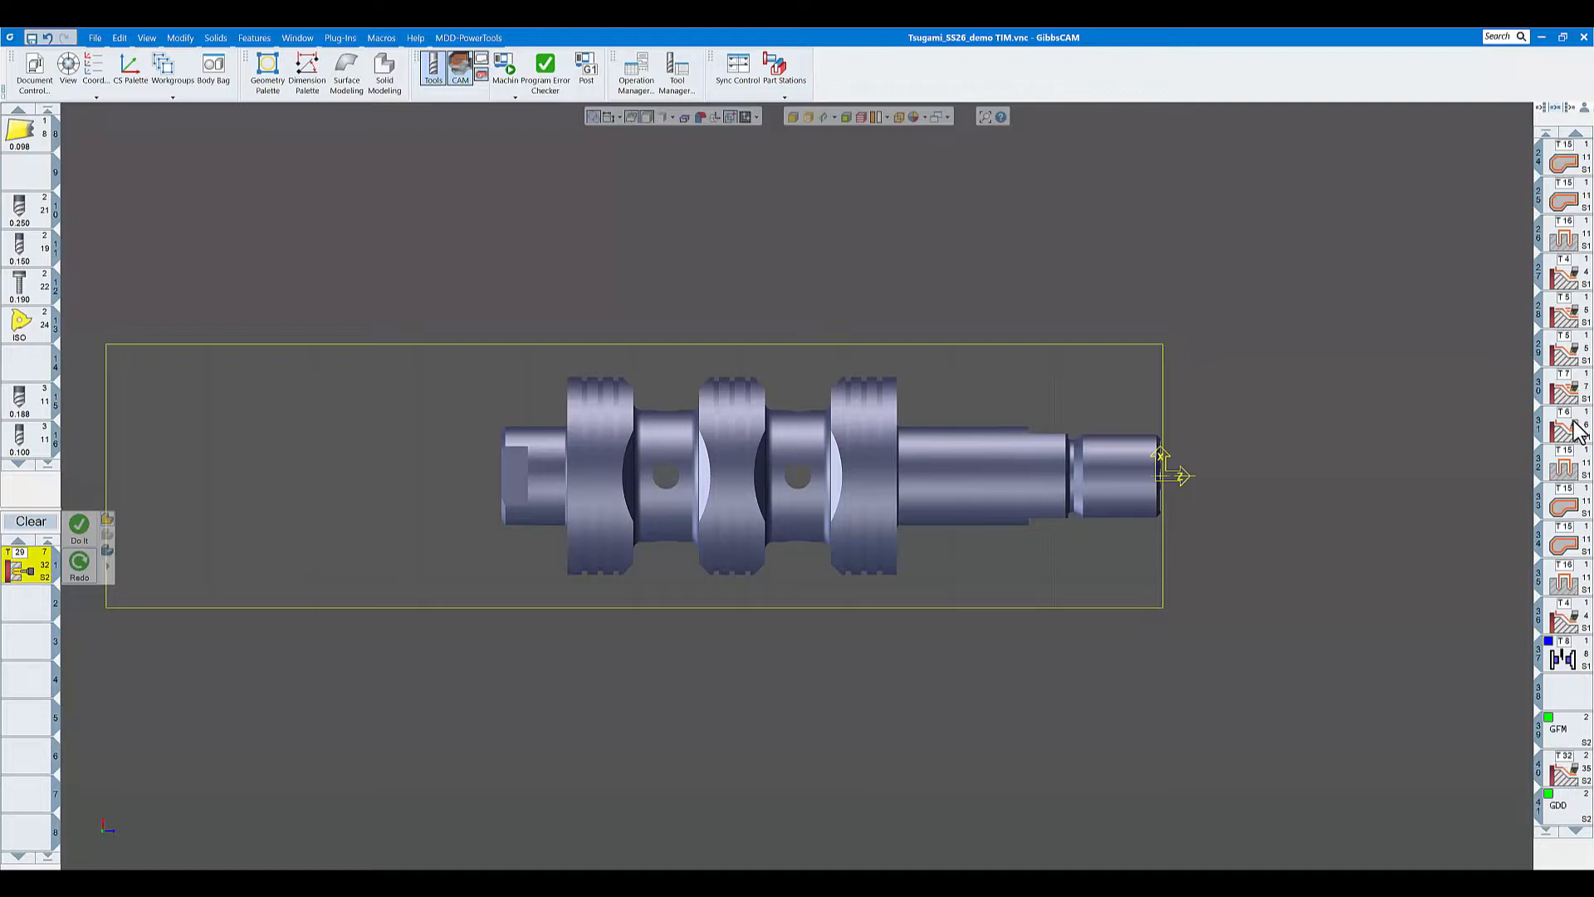
scroll(1576, 430, "down", 4)
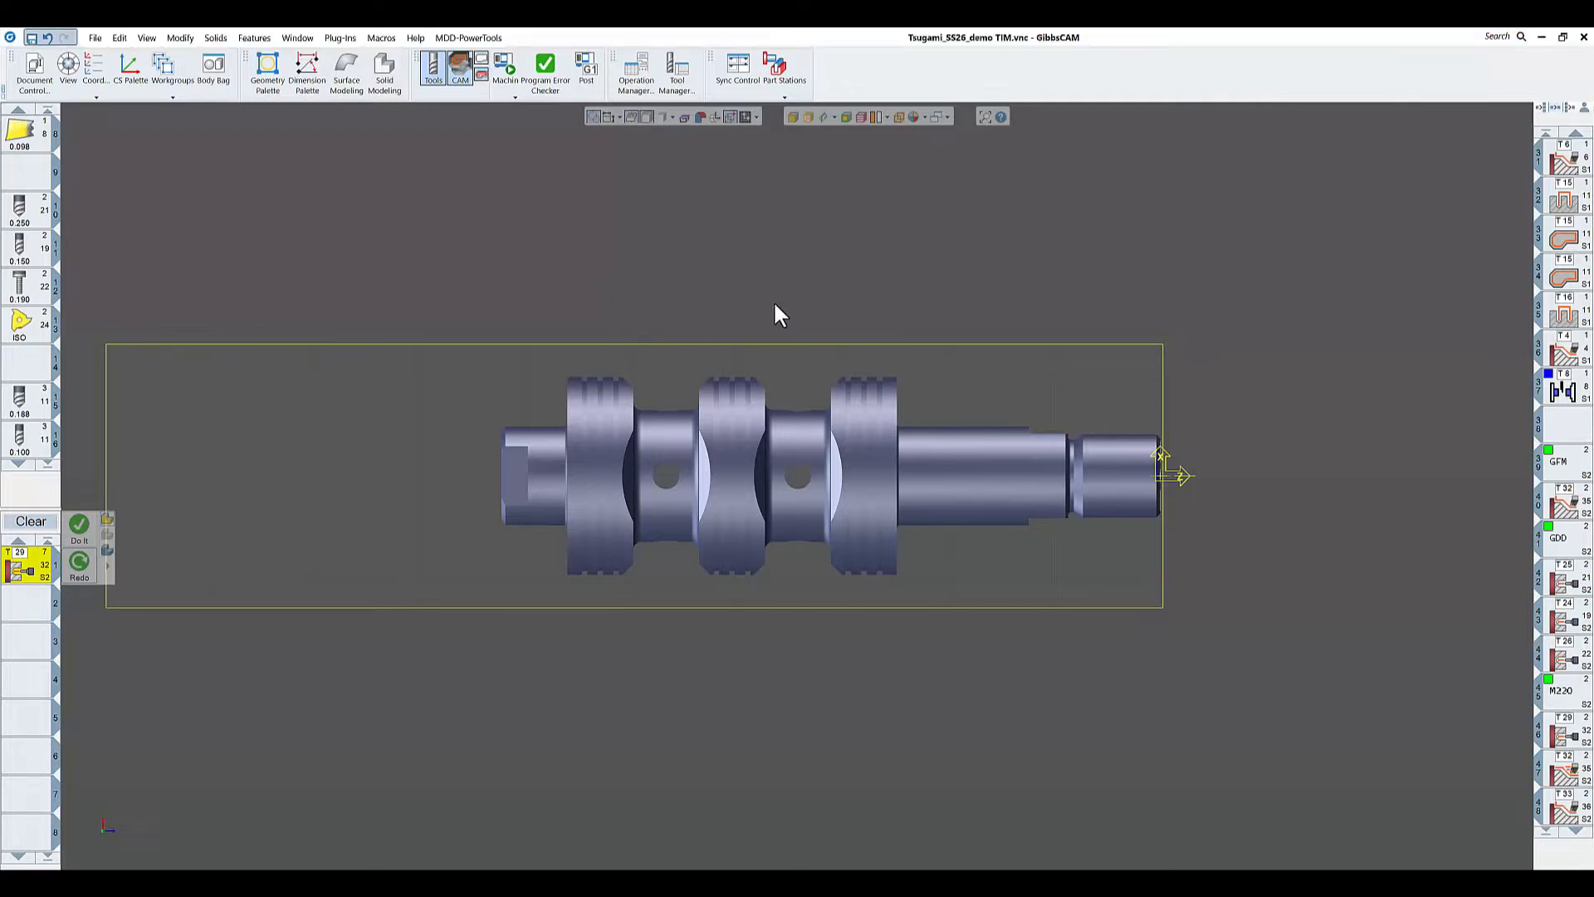
- Review the operation order and synchronization of Flow 1 and Flow 2 in Sync Control, then close it
left_click(737, 66)
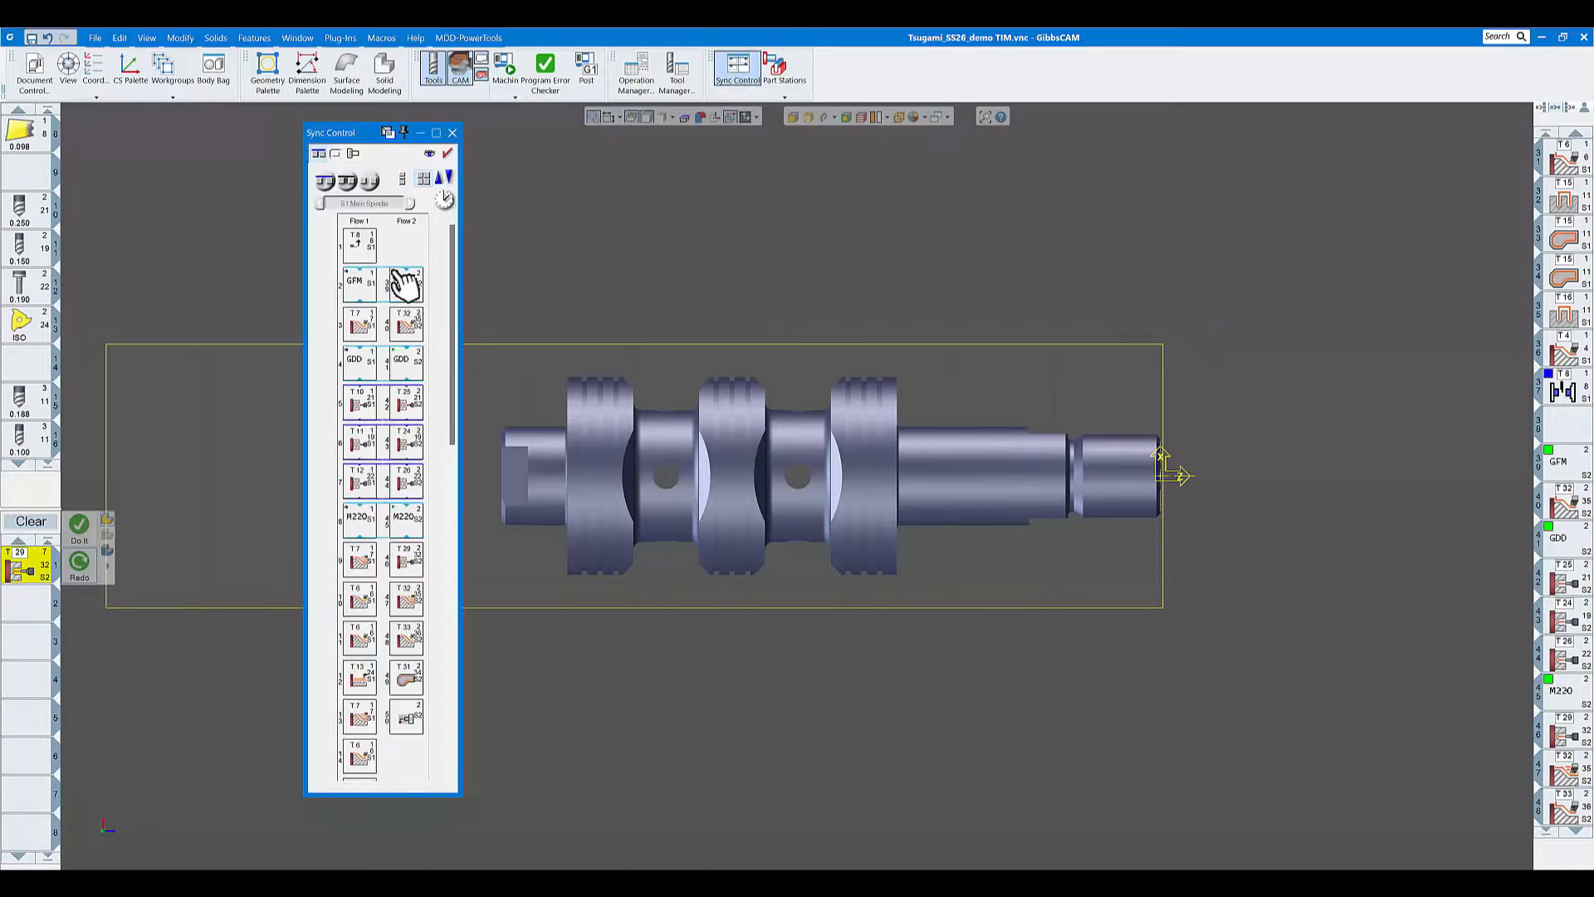
scroll(462, 451, "down", 10)
scroll(466, 430, "down", 7)
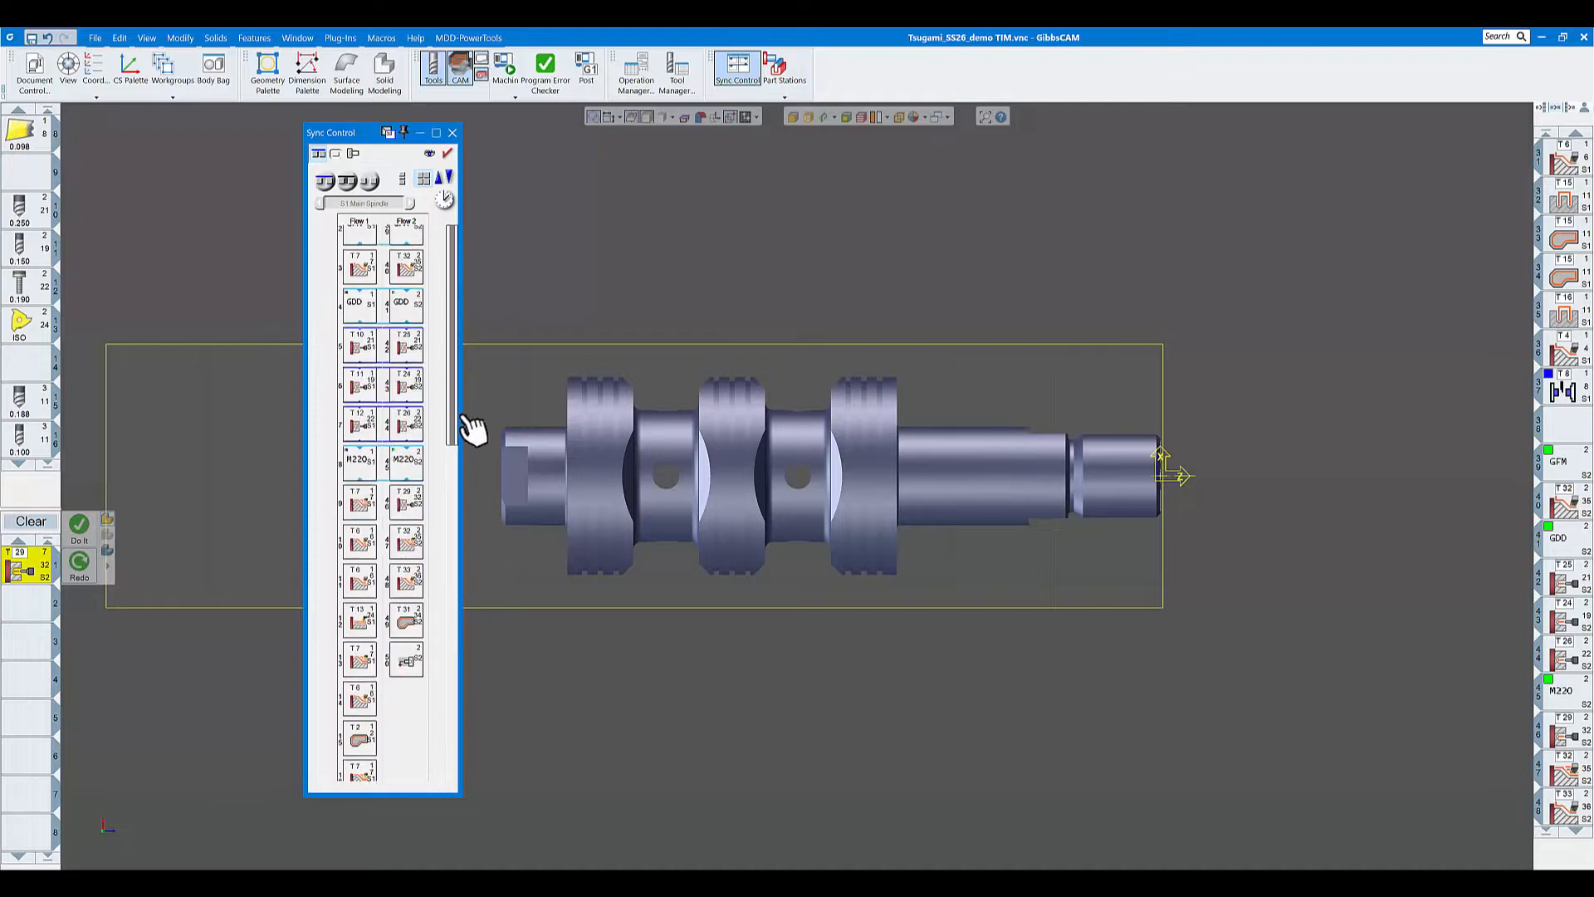
scroll(456, 427, "up", 2)
left_click_drag(450, 421, 453, 320)
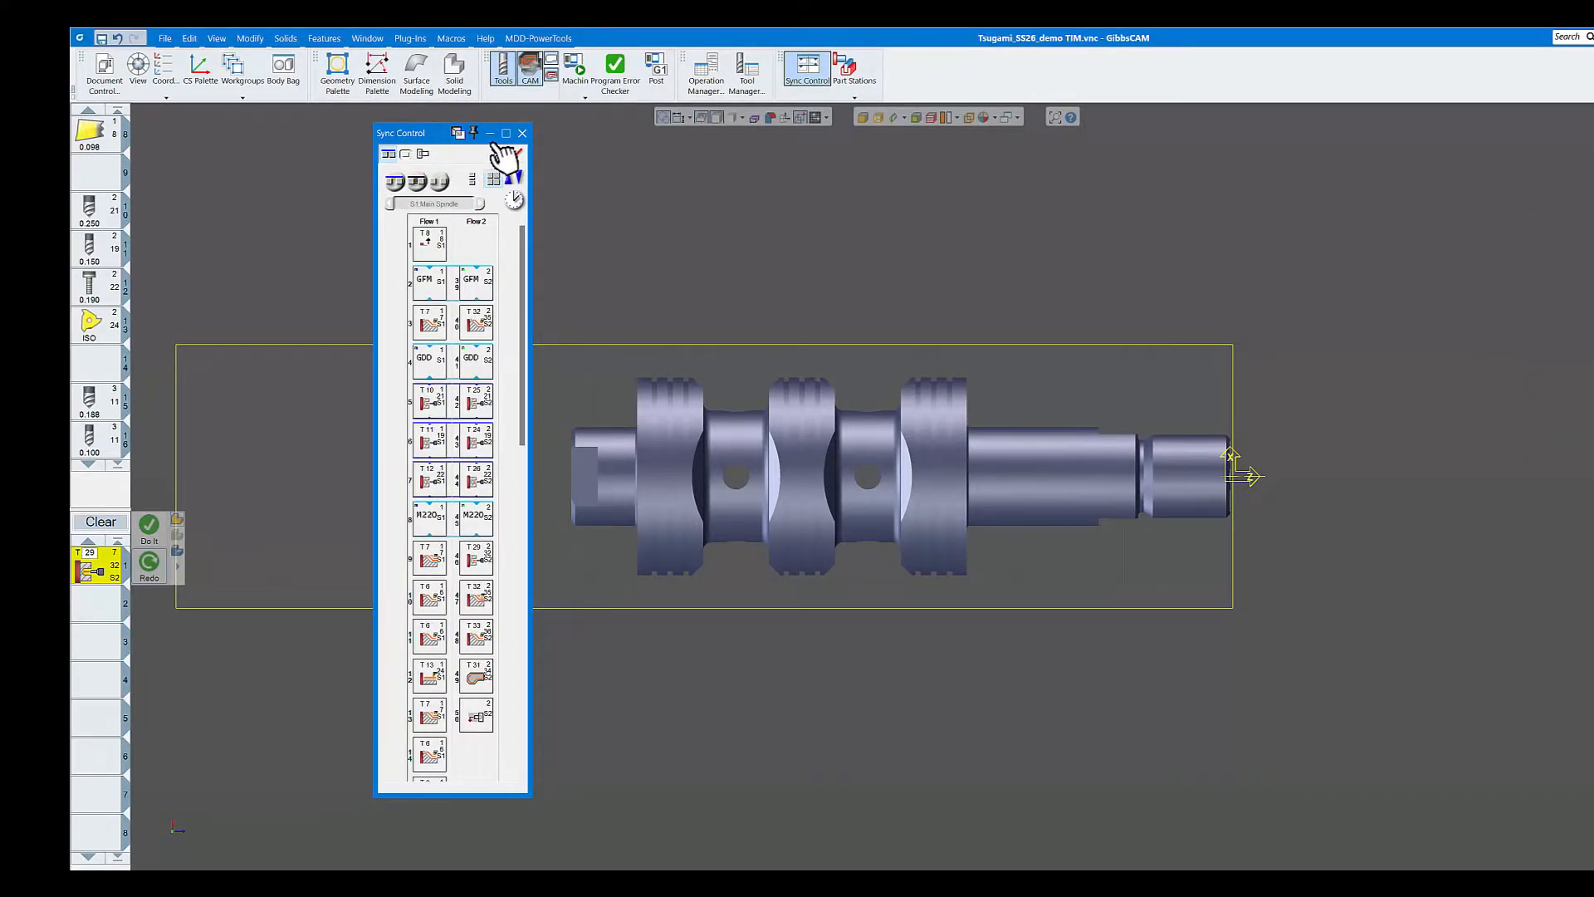
left_click(522, 133)
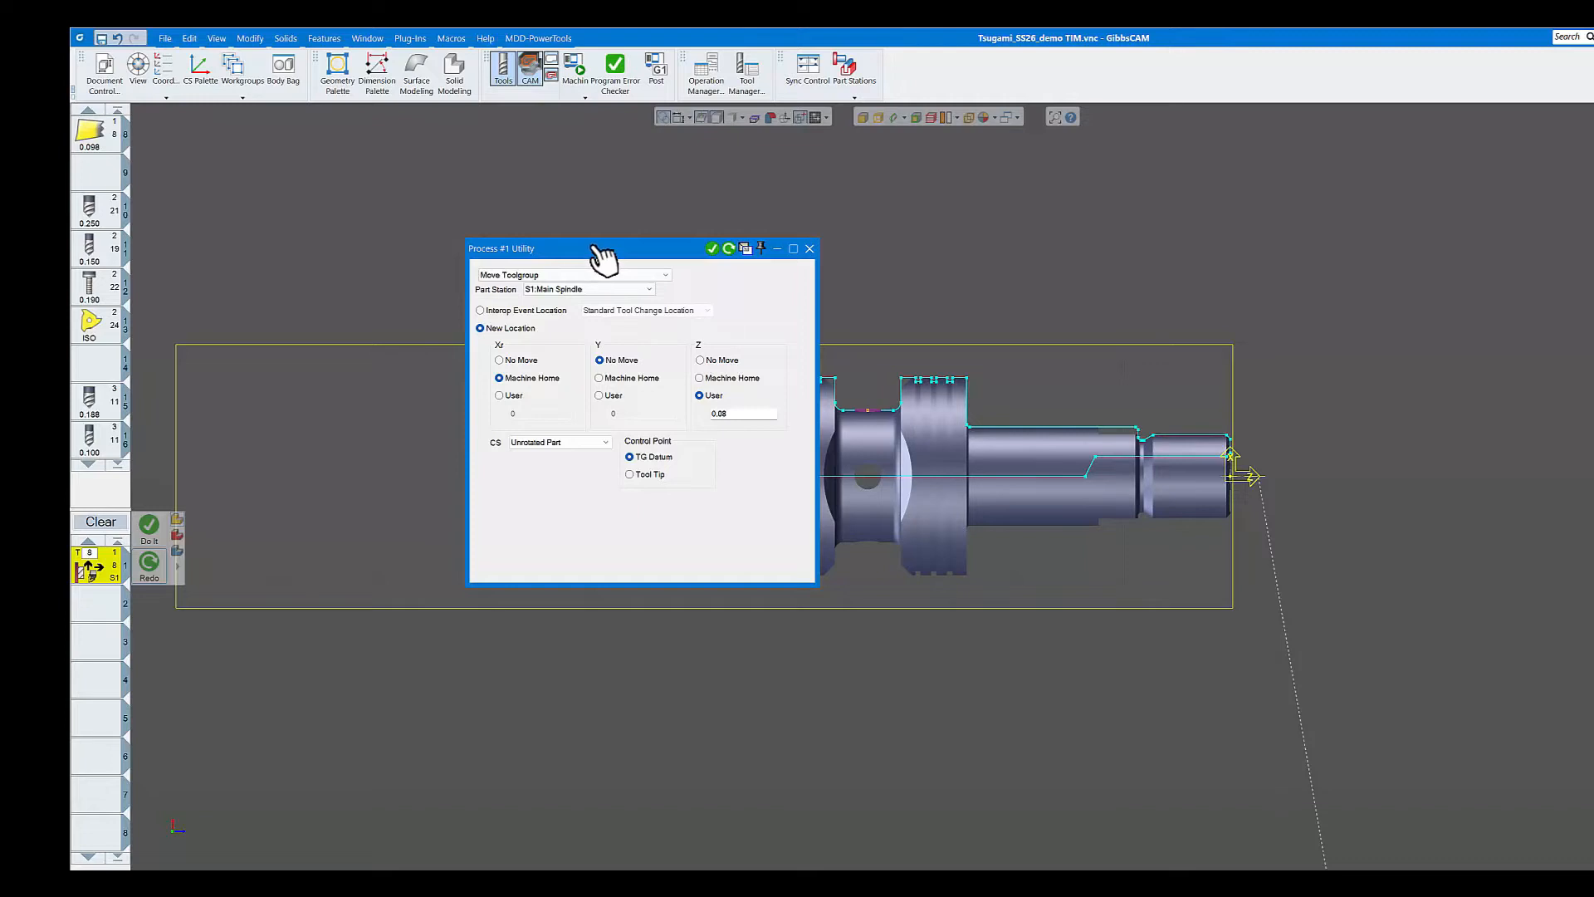
- Review the Move Toolgroup utility process with its available utility types, and the Gang Front Machining machine mode process
left_click_drag(601, 253, 546, 203)
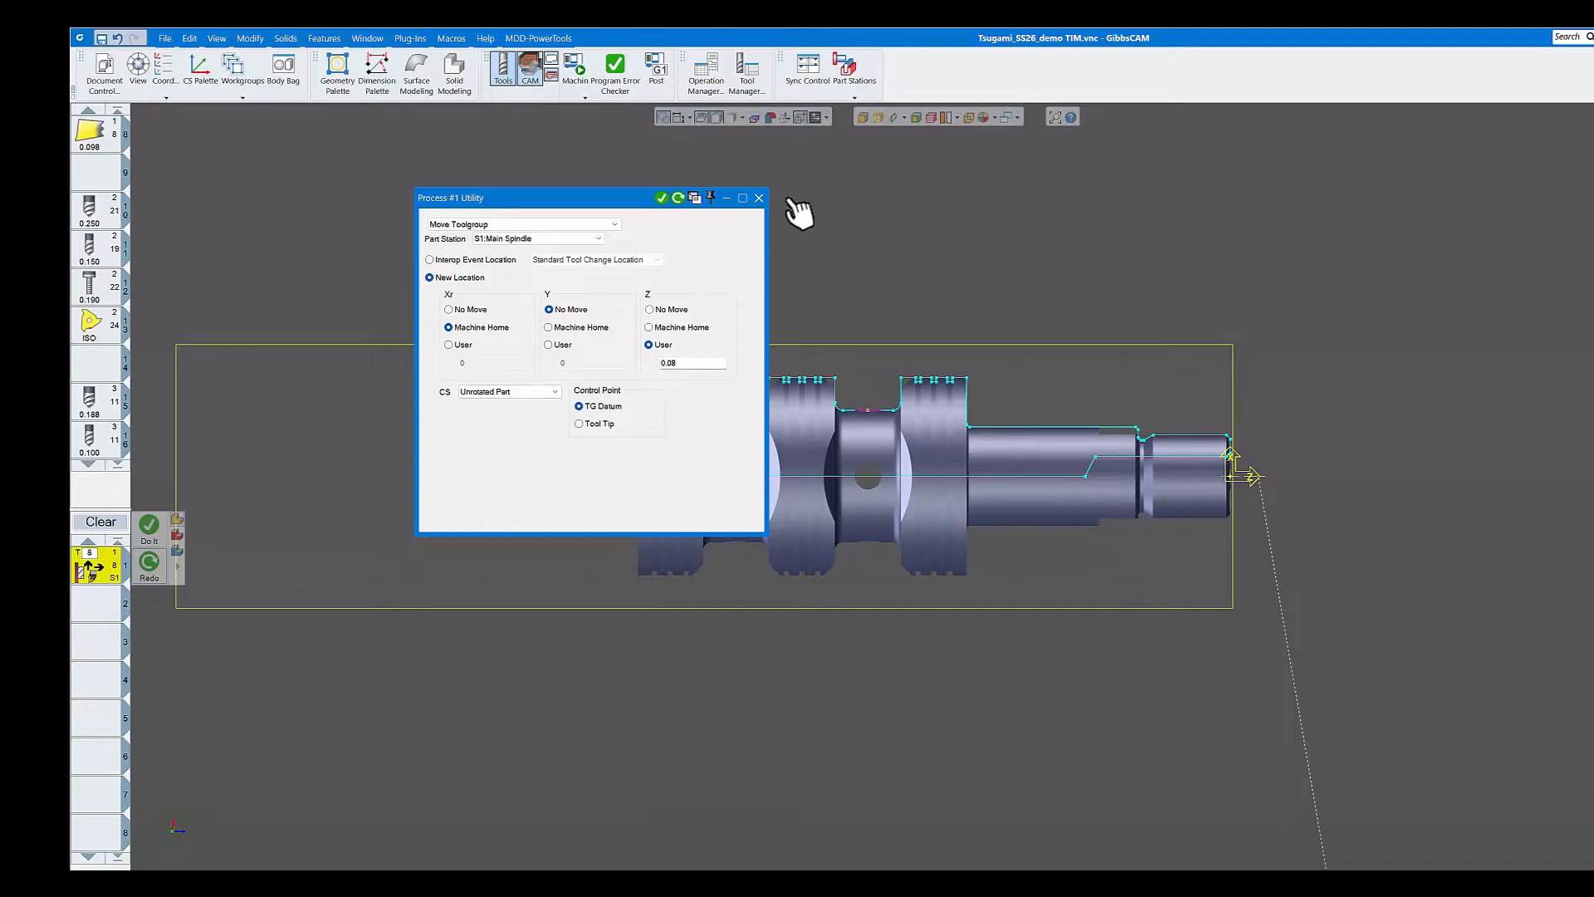
left_click(758, 198)
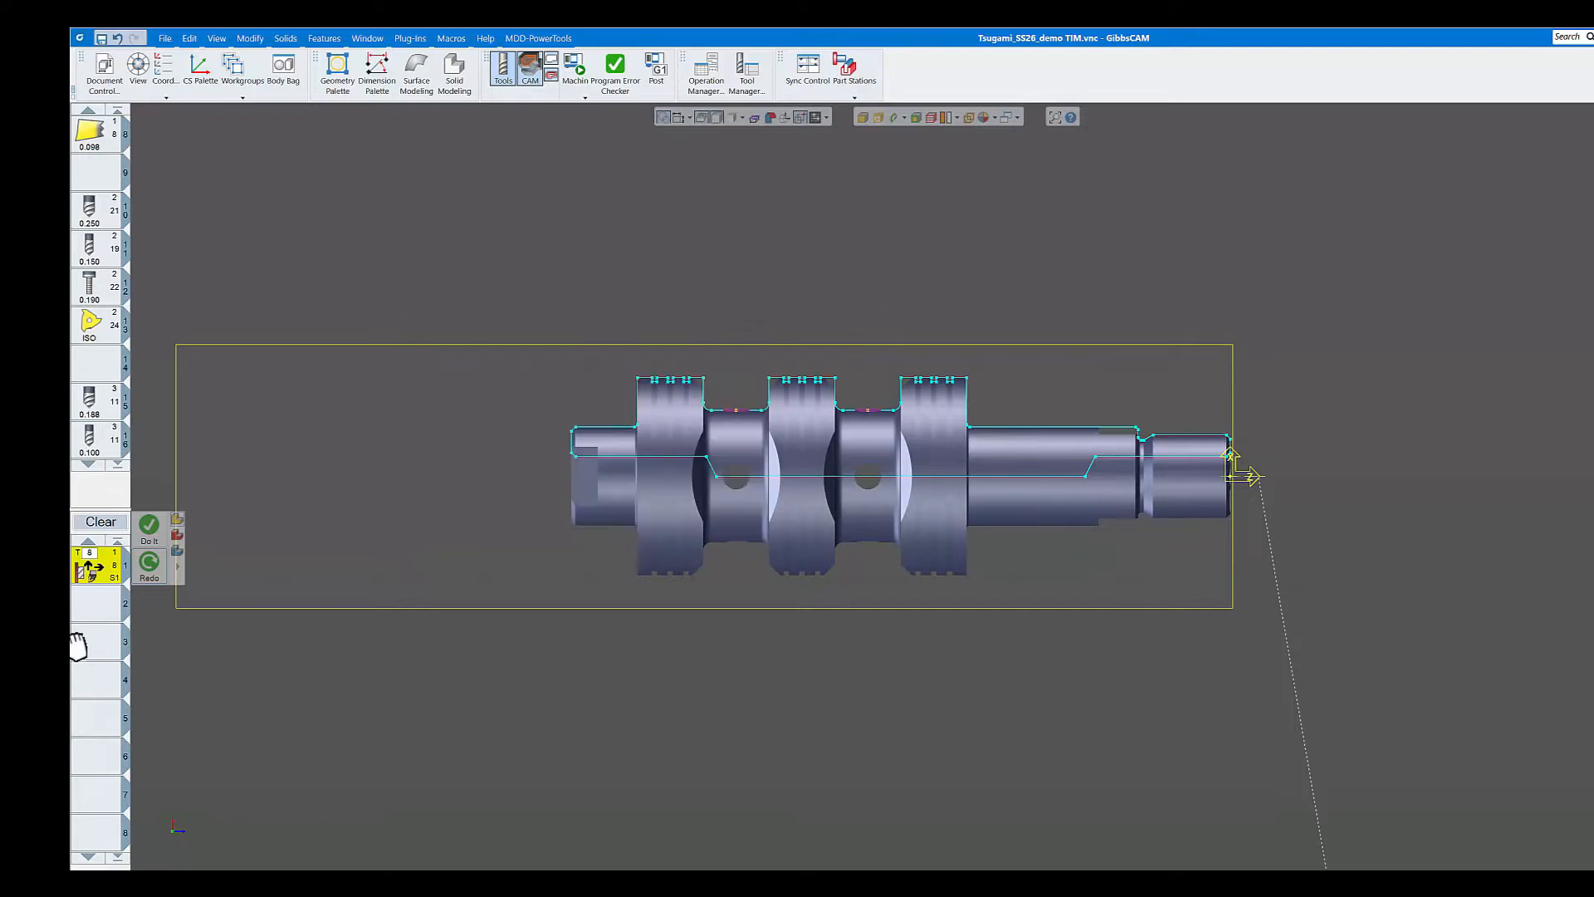
double_click(116, 564)
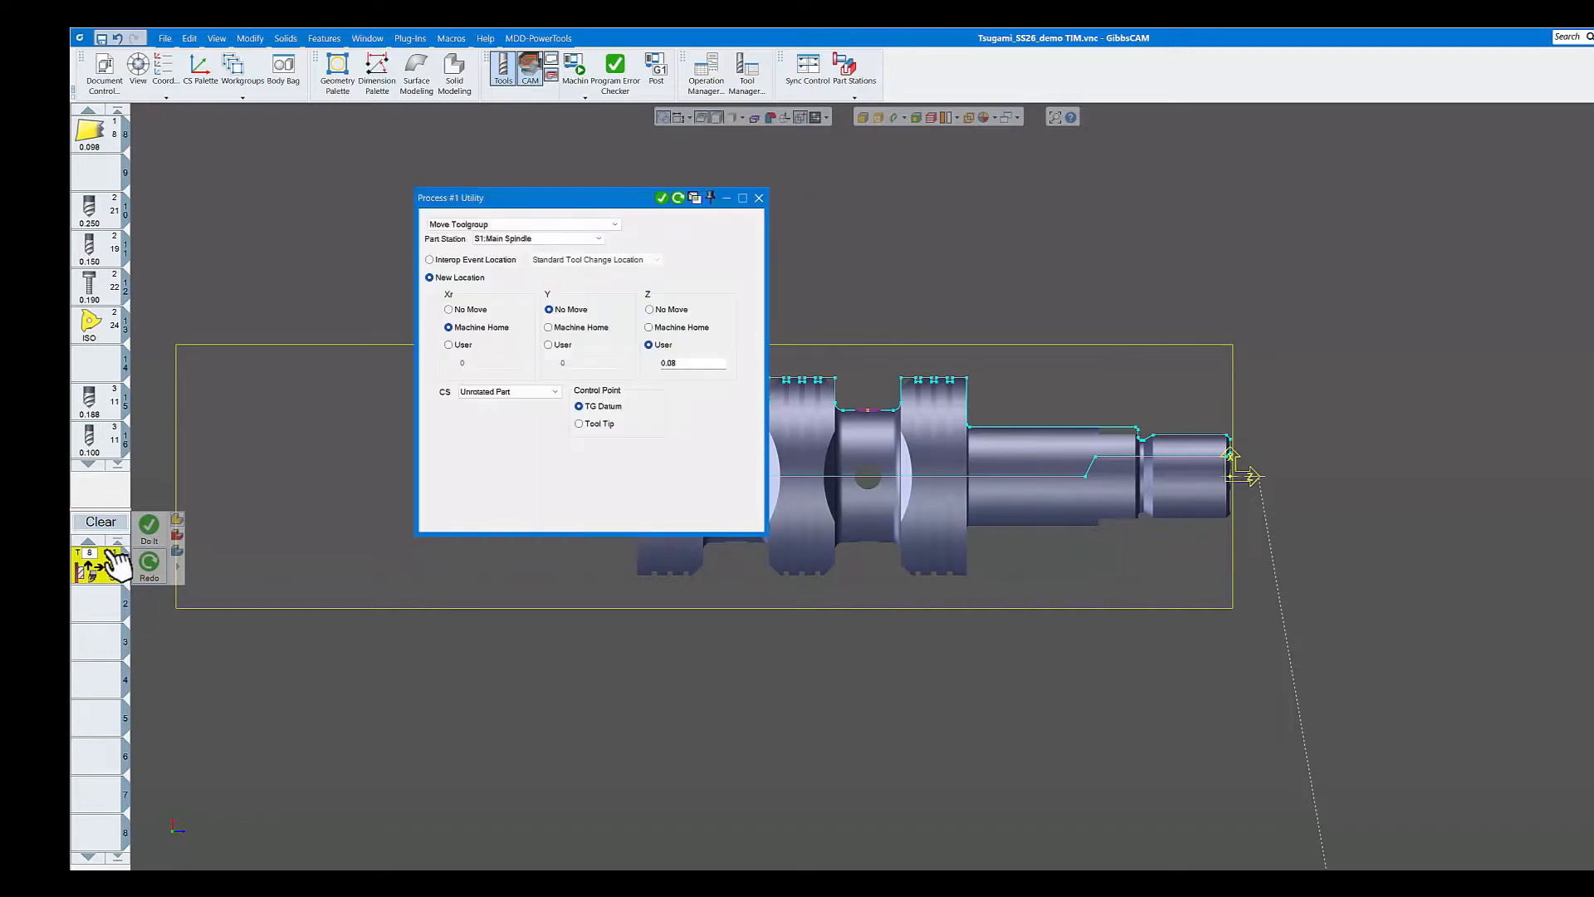
left_click(477, 225)
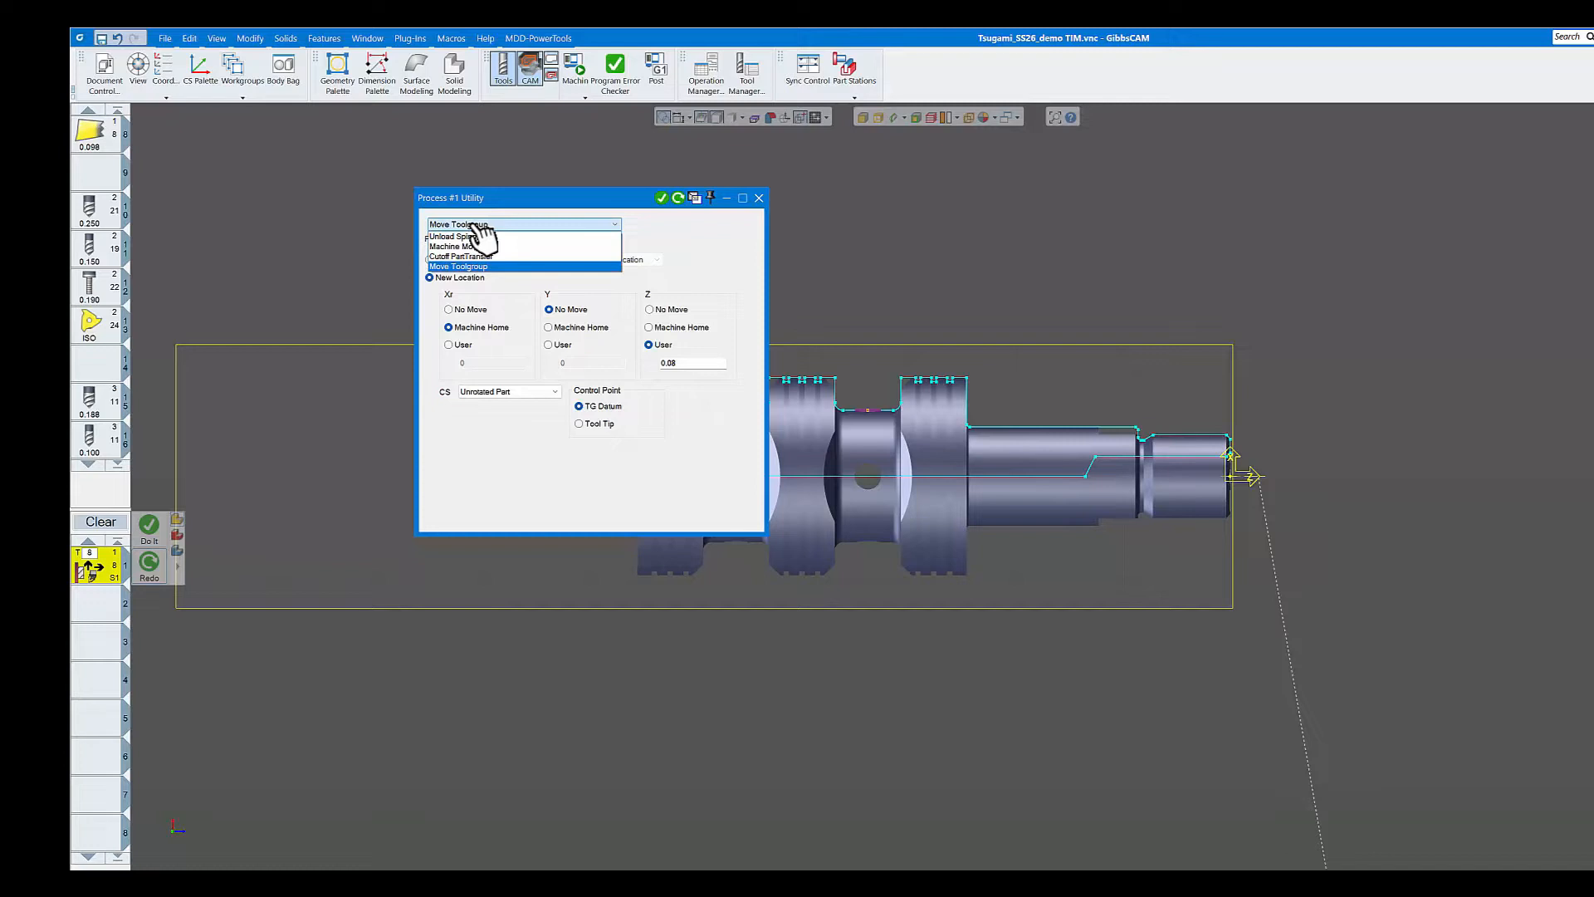
left_click(756, 200)
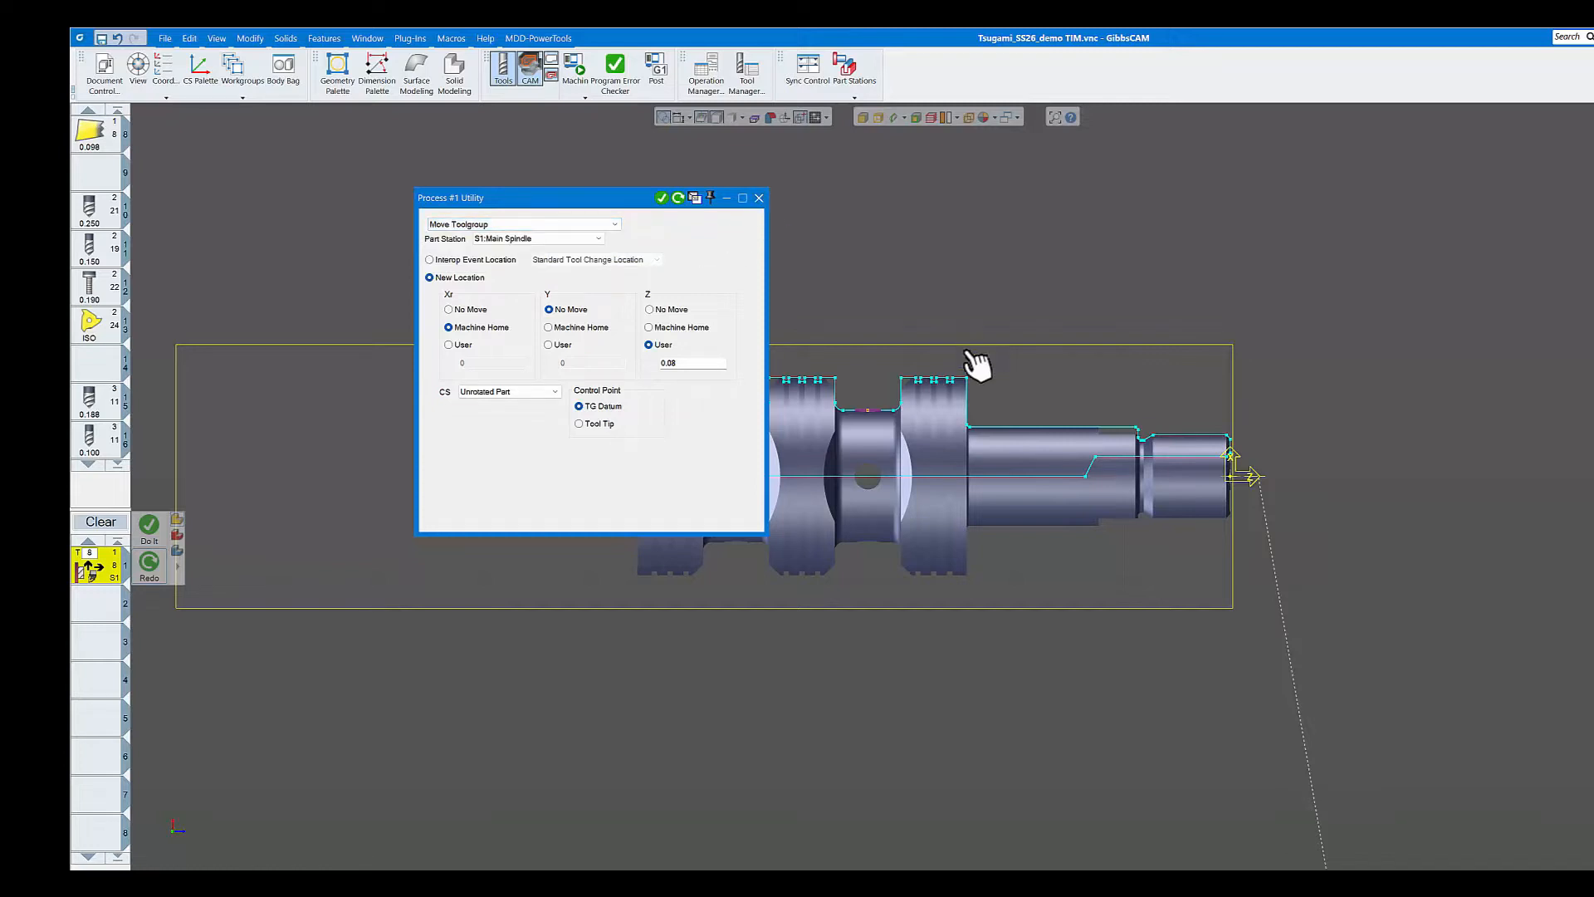
left_click(759, 199)
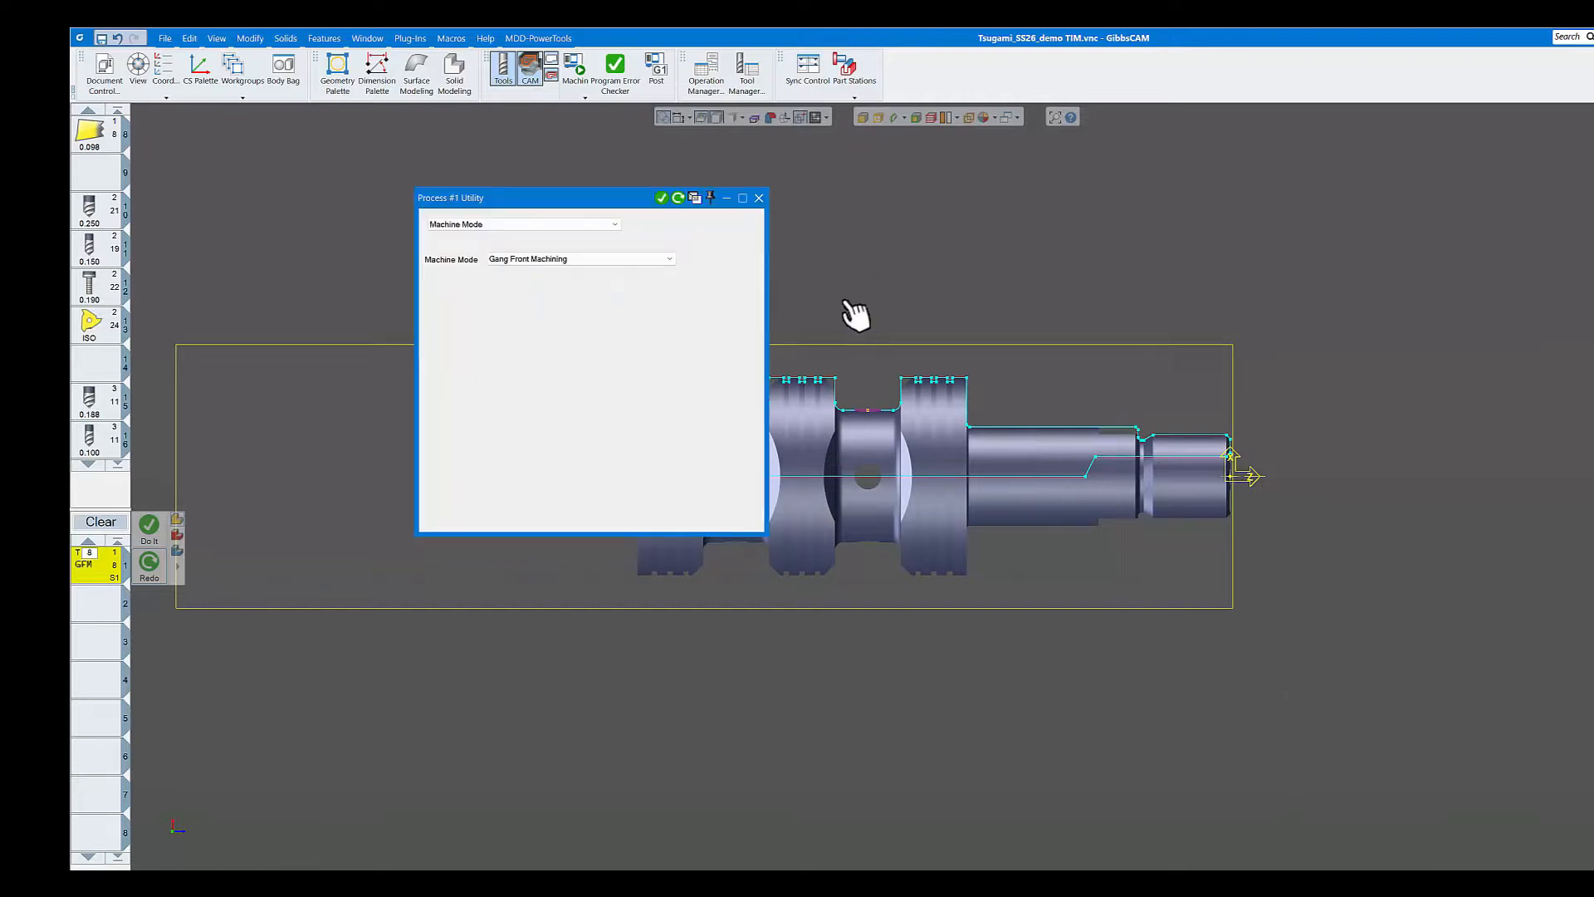
left_click_drag(570, 196, 422, 176)
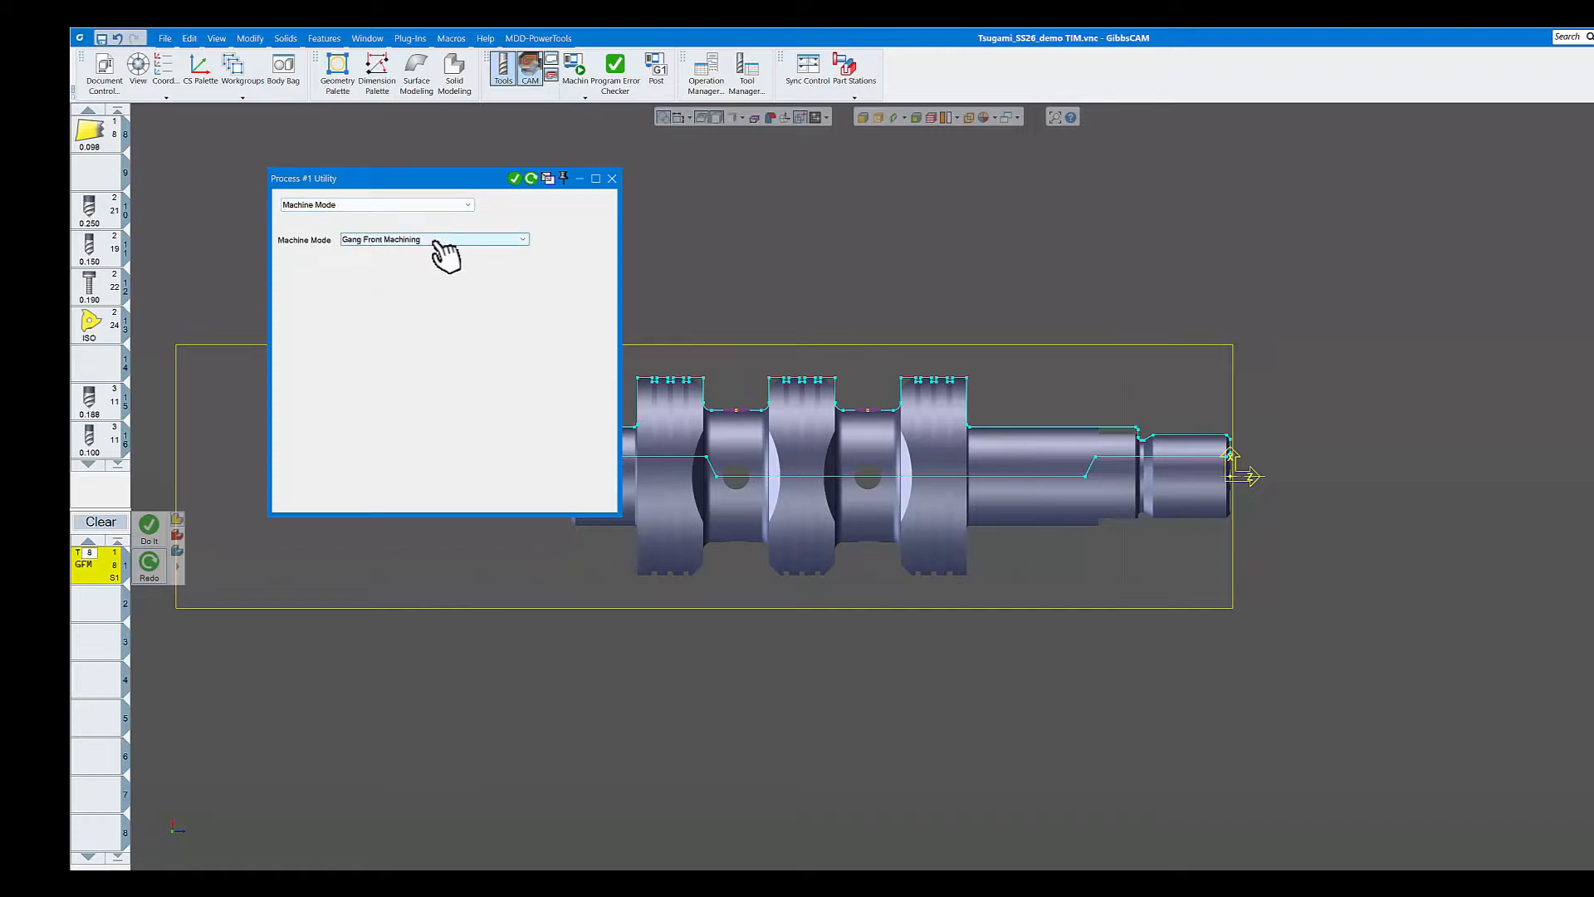
left_click(611, 179)
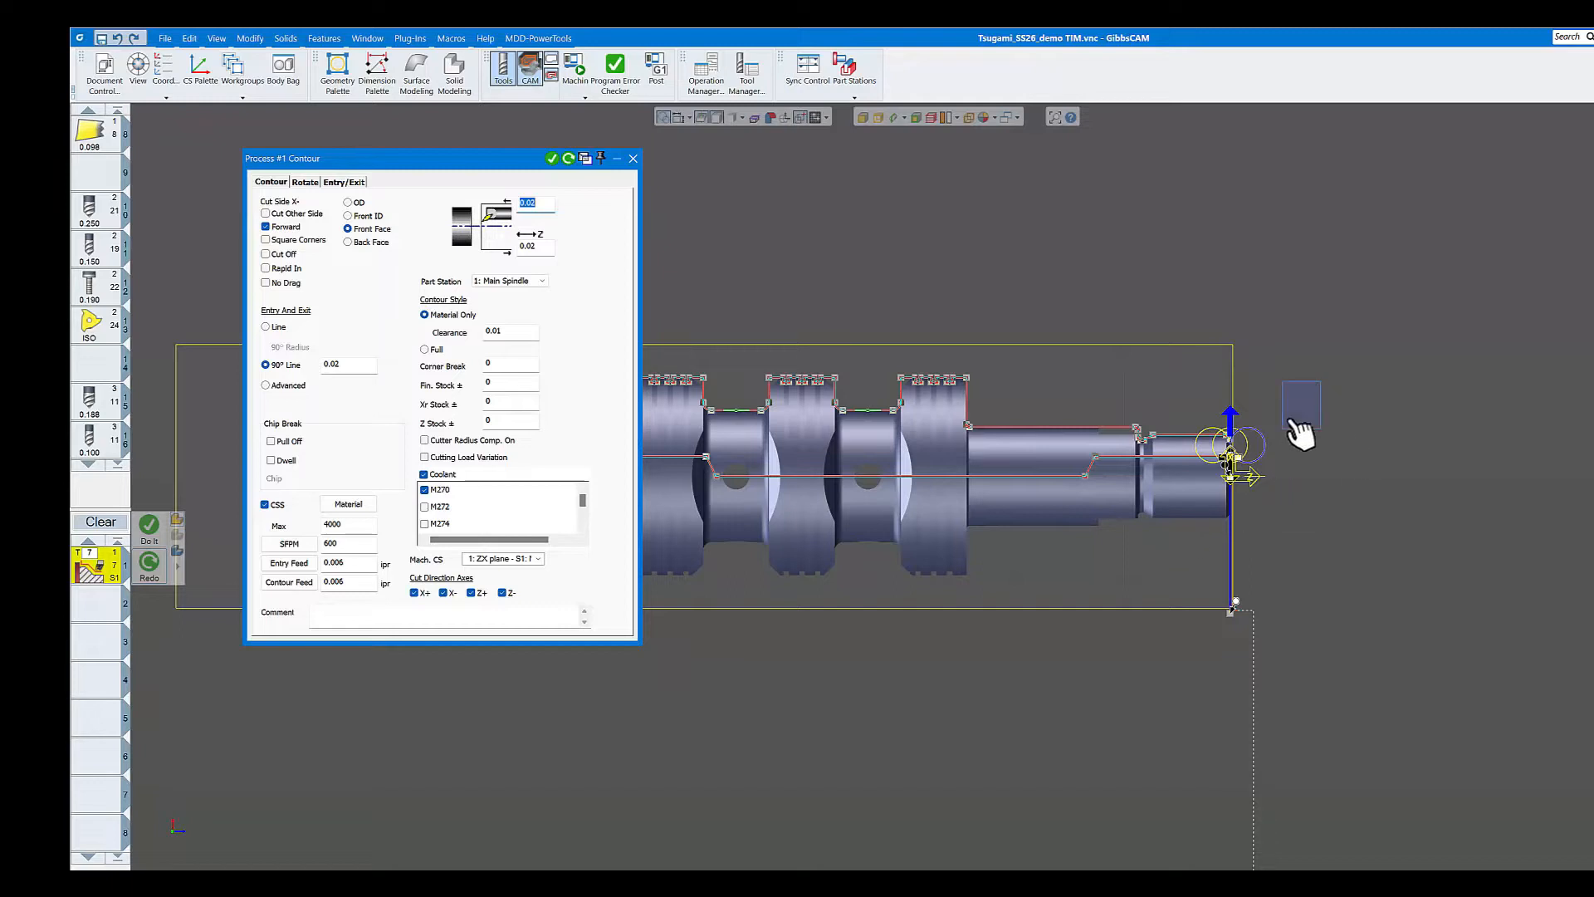
- Examine the tool 7 front-face contour process and its cut geometry at the part's front end, reselecting the face line
scroll(1131, 605, "up", 3)
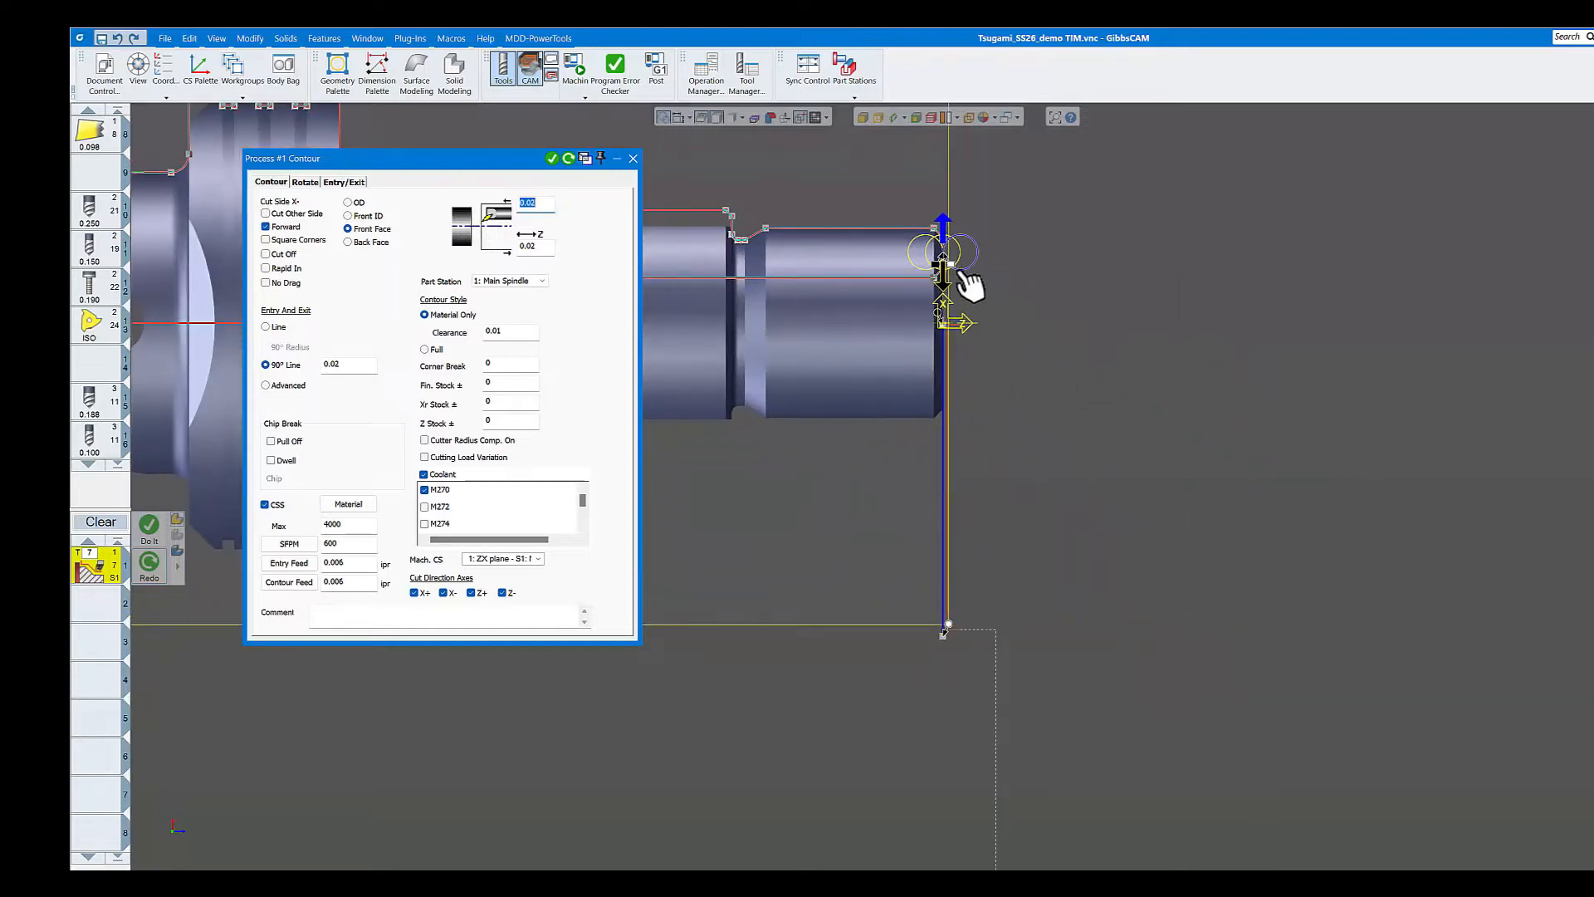
left_click(1035, 384)
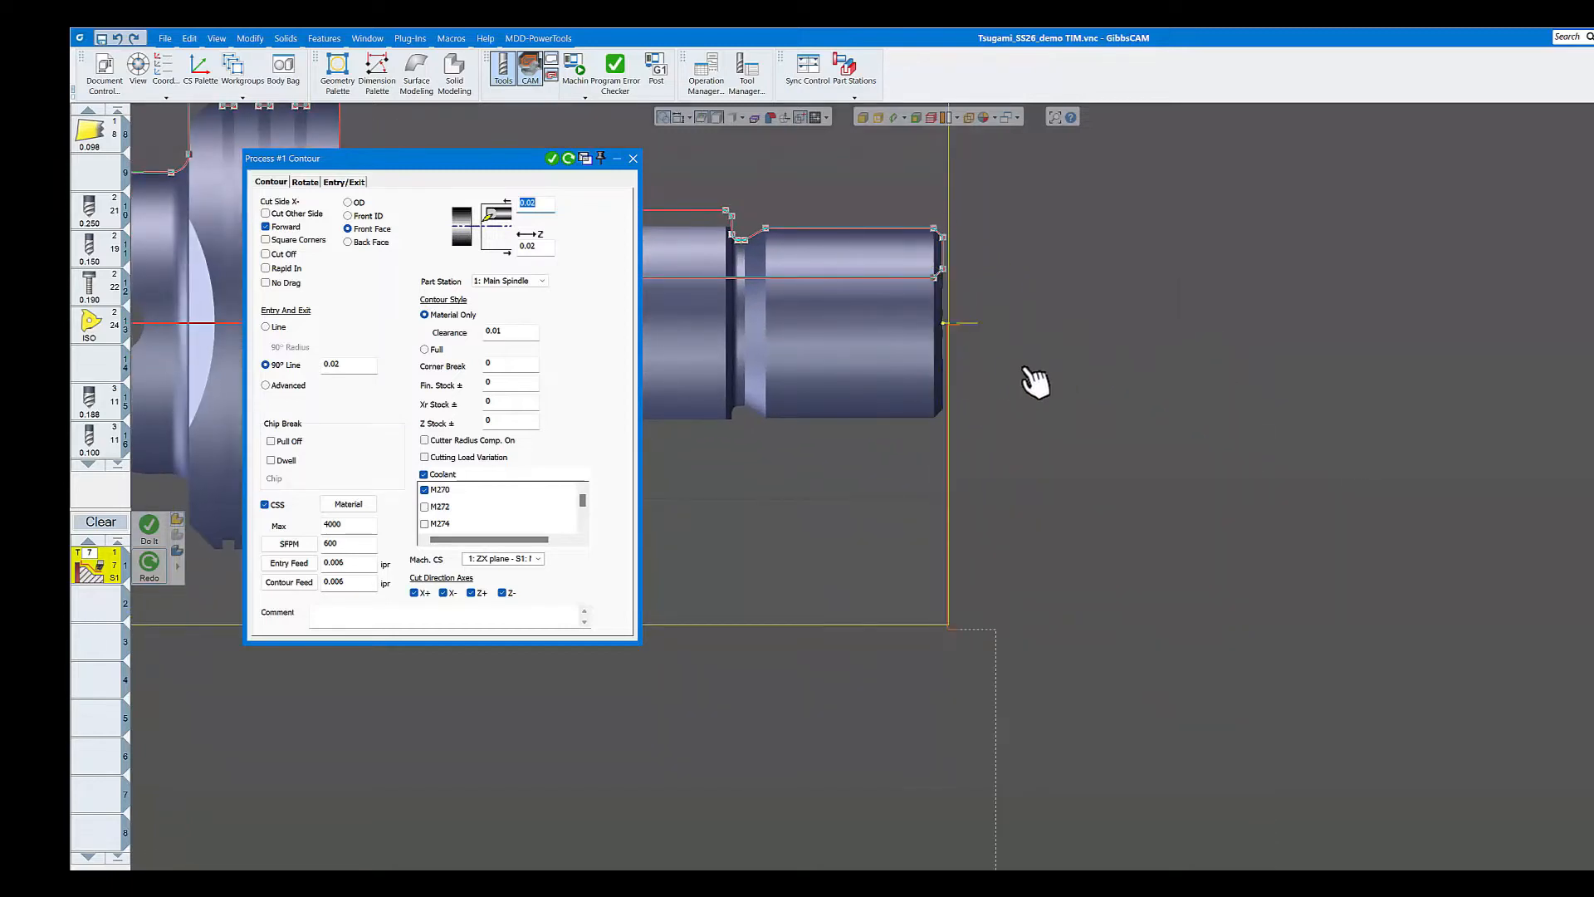
left_click(946, 360)
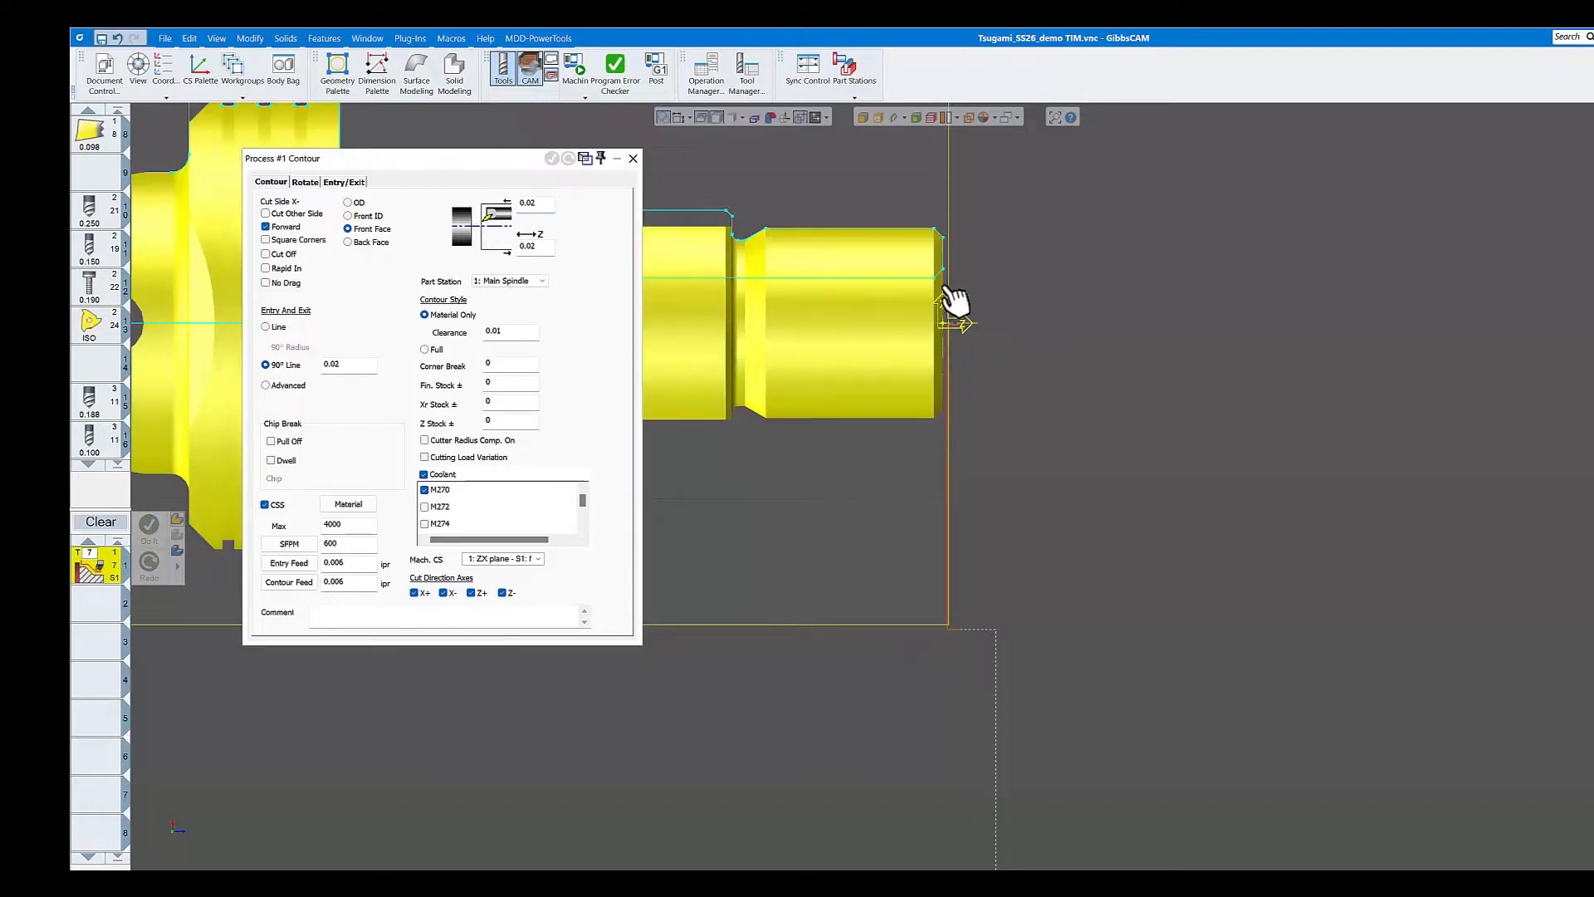
left_click(947, 252)
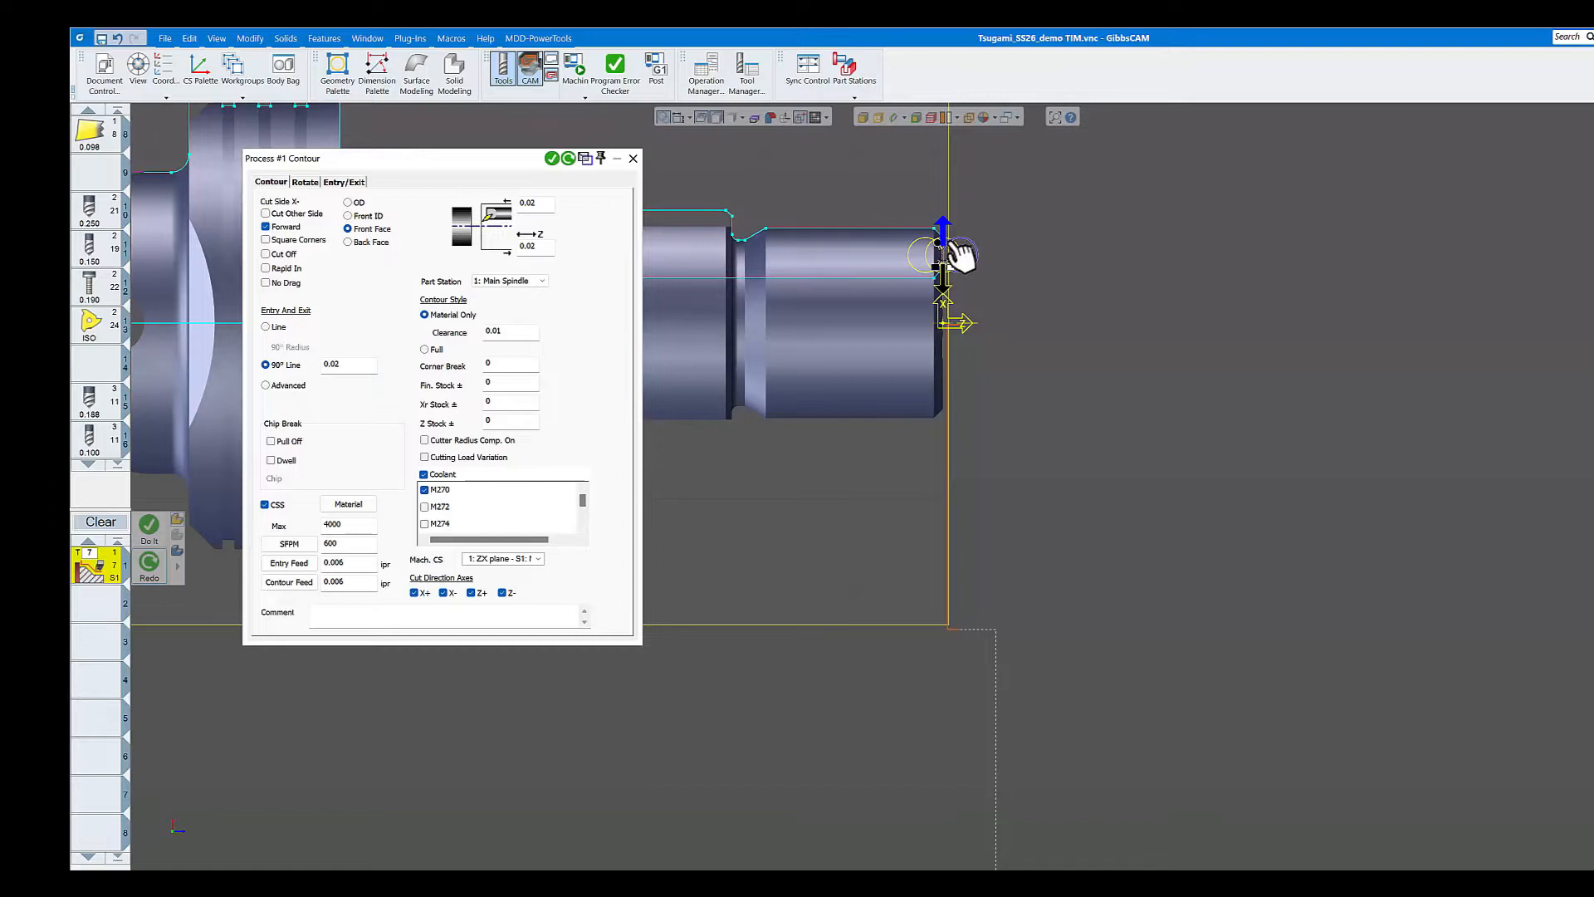
left_click(947, 624)
scroll(955, 298, "up", 5)
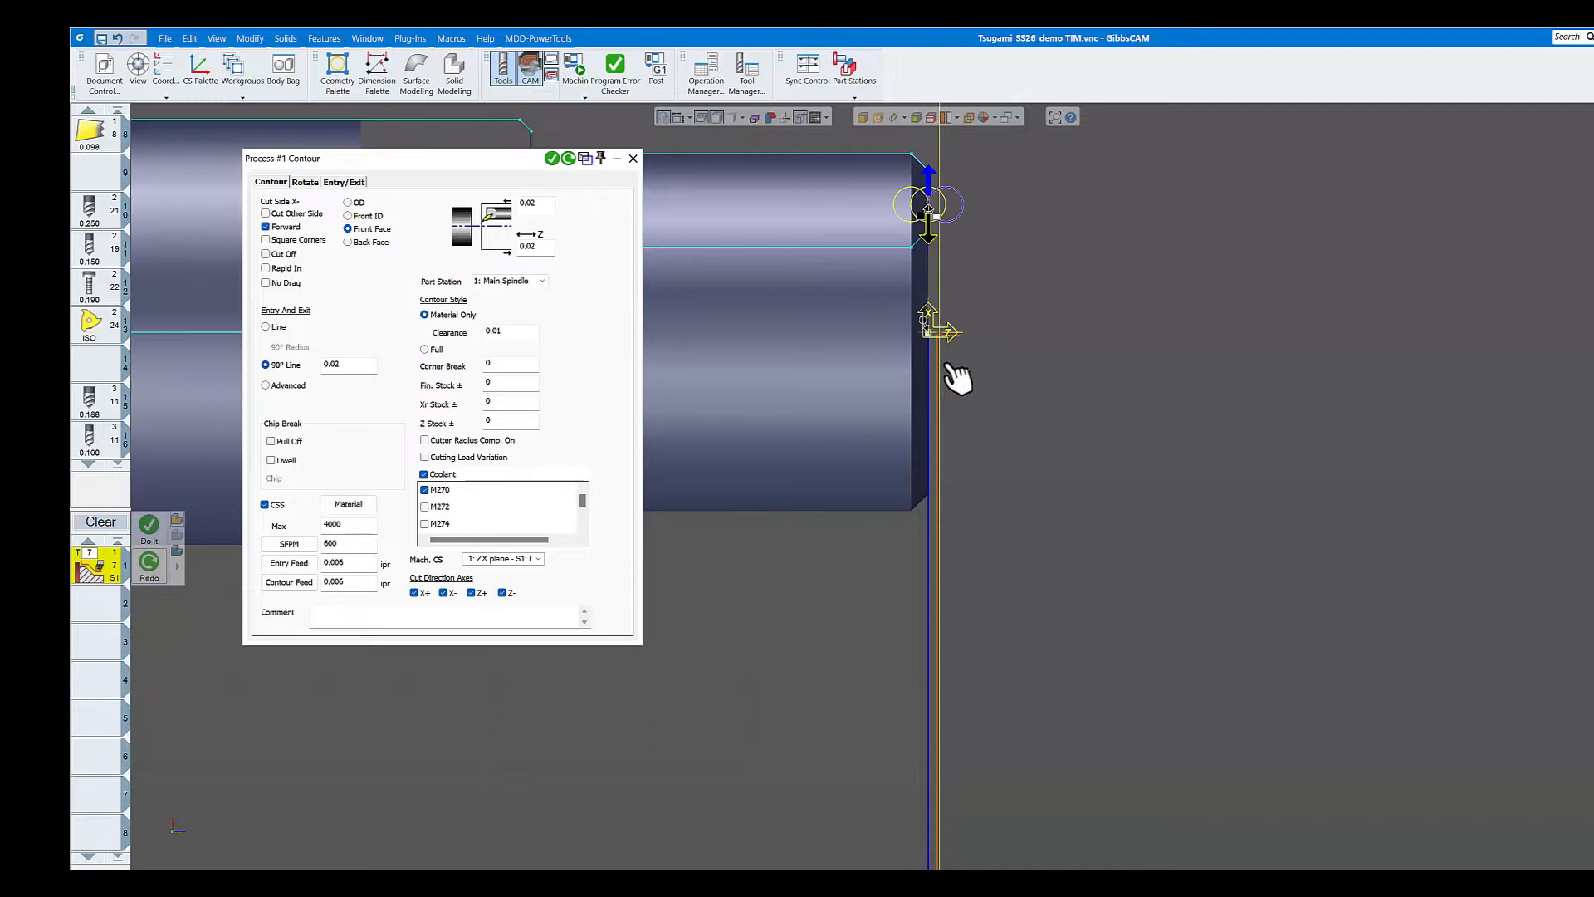
left_click(633, 159)
scroll(1007, 384, "down", 10)
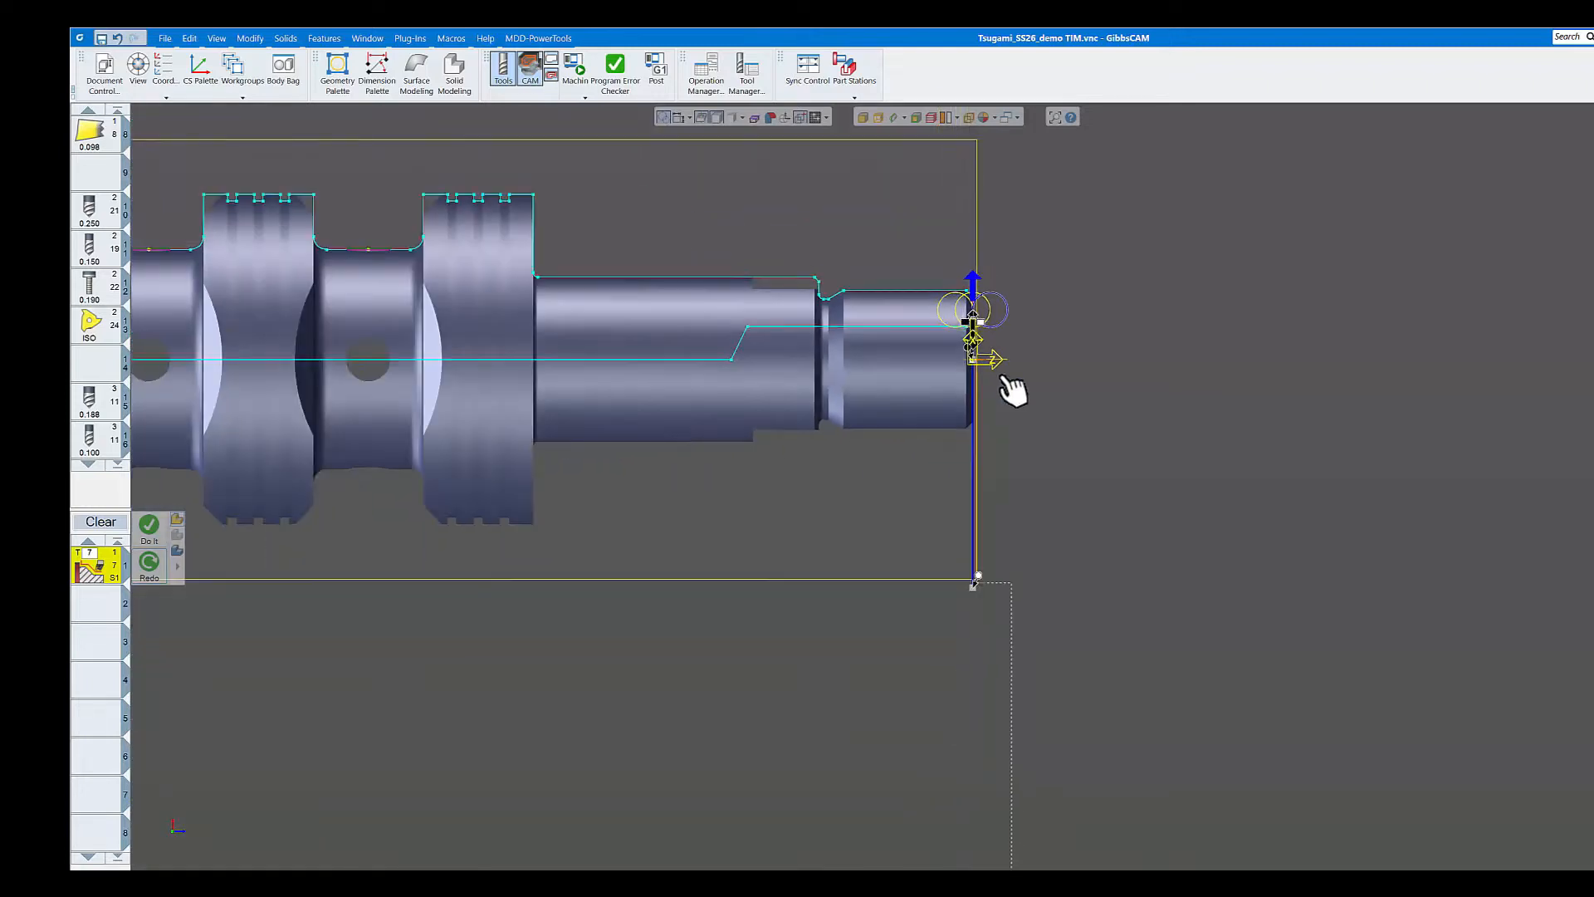
middle_click_drag(1047, 425, 1129, 420)
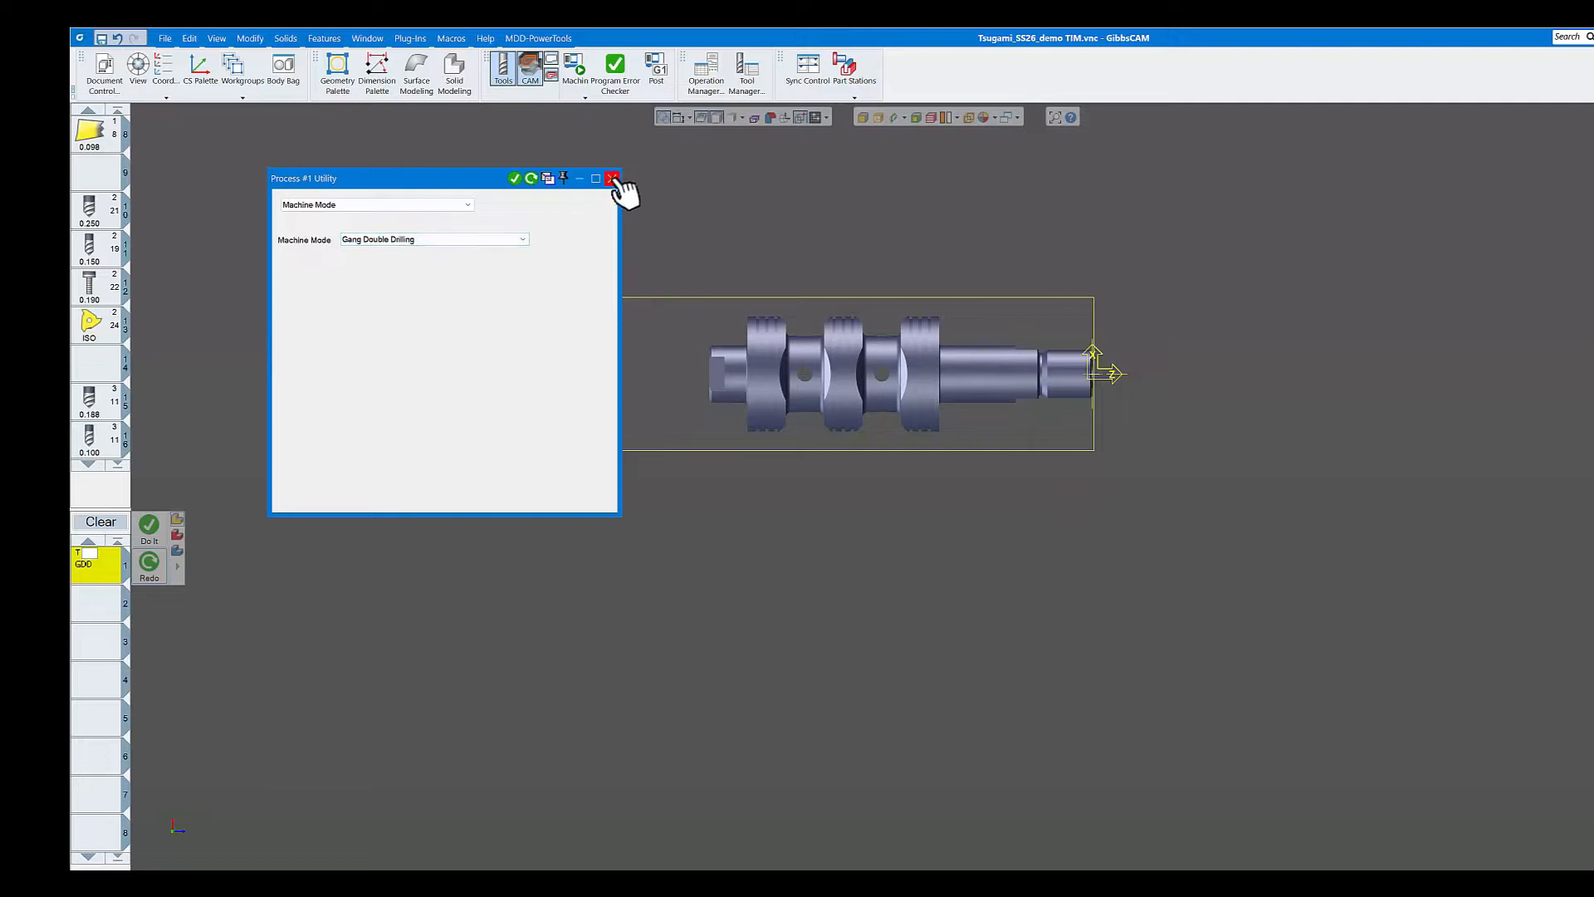
- Review the Gang Double Drilling machine mode and the tool 10 holes process on the main spindle
left_click(612, 178)
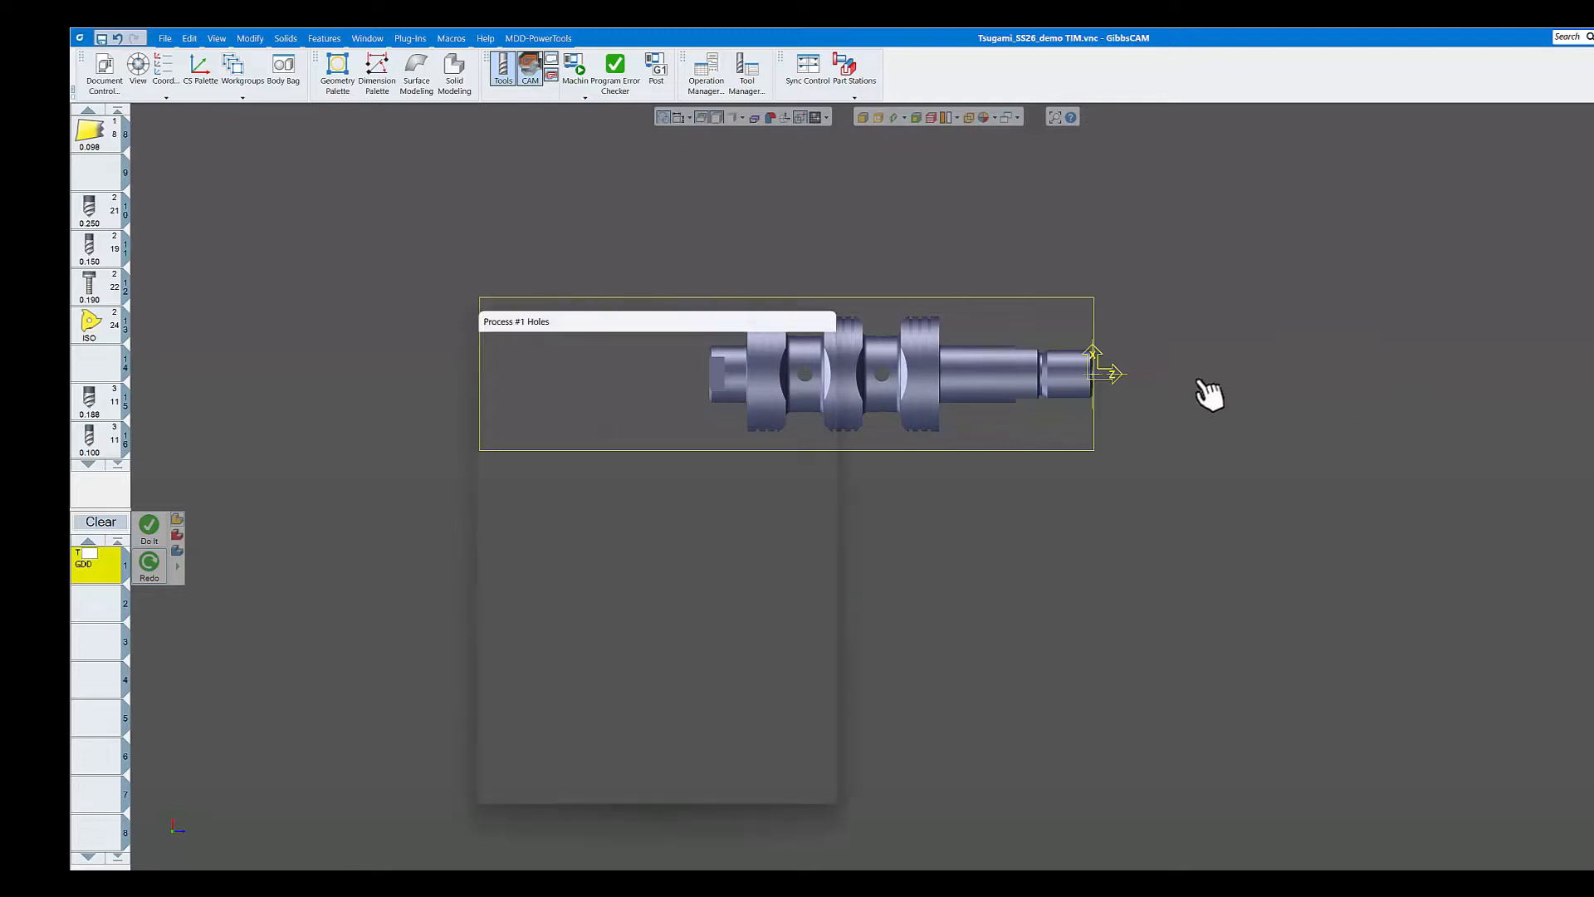
left_click_drag(679, 331, 441, 287)
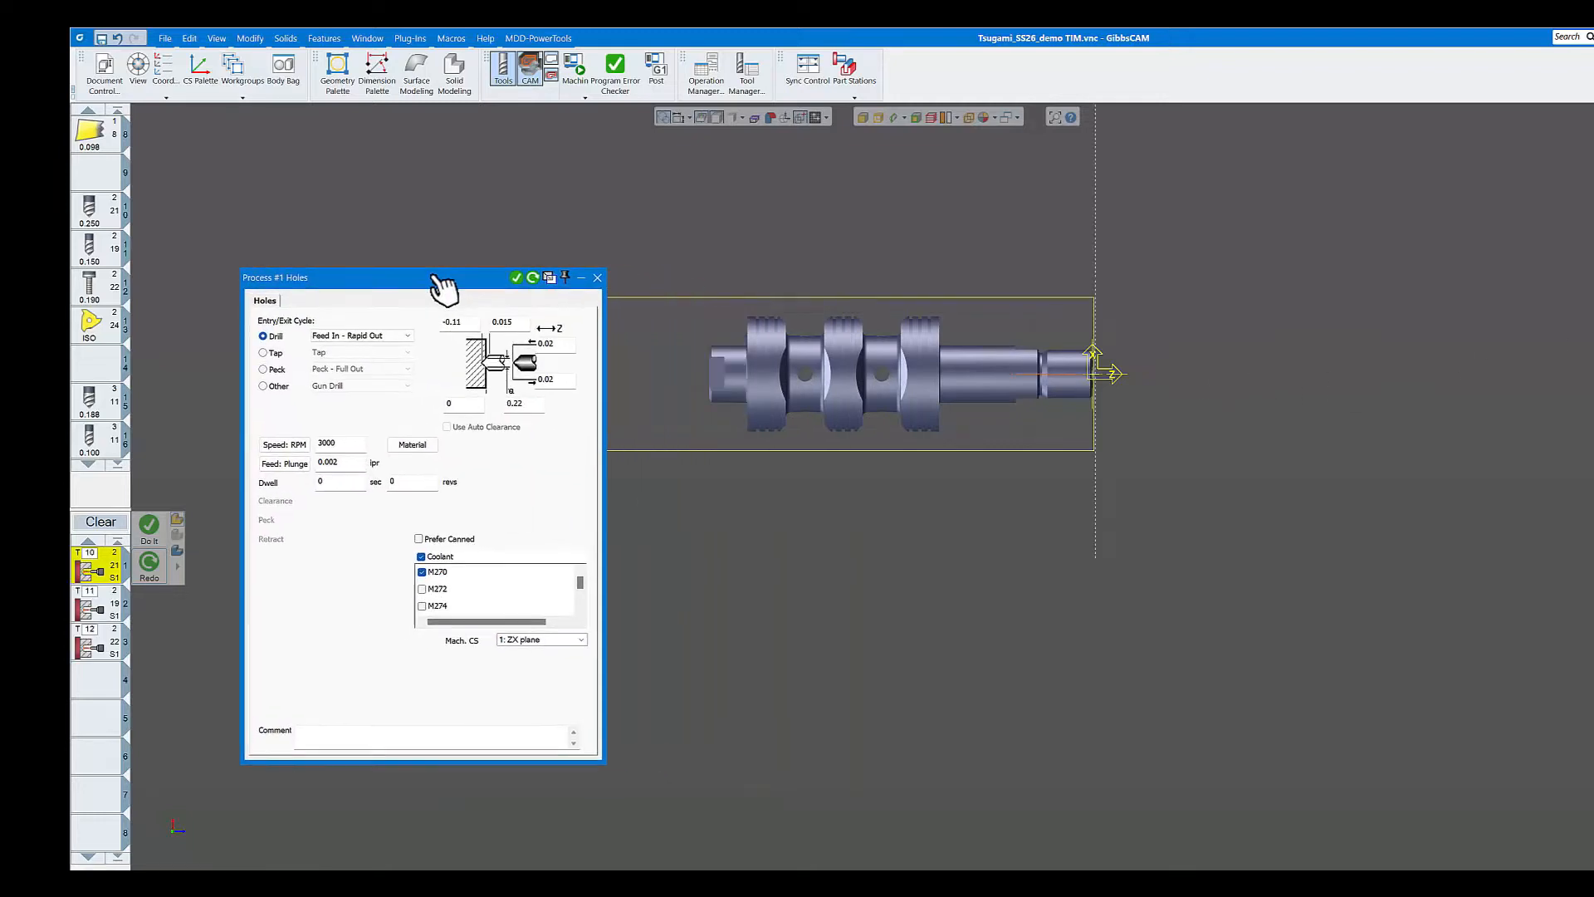
scroll(1013, 418, "up", 3)
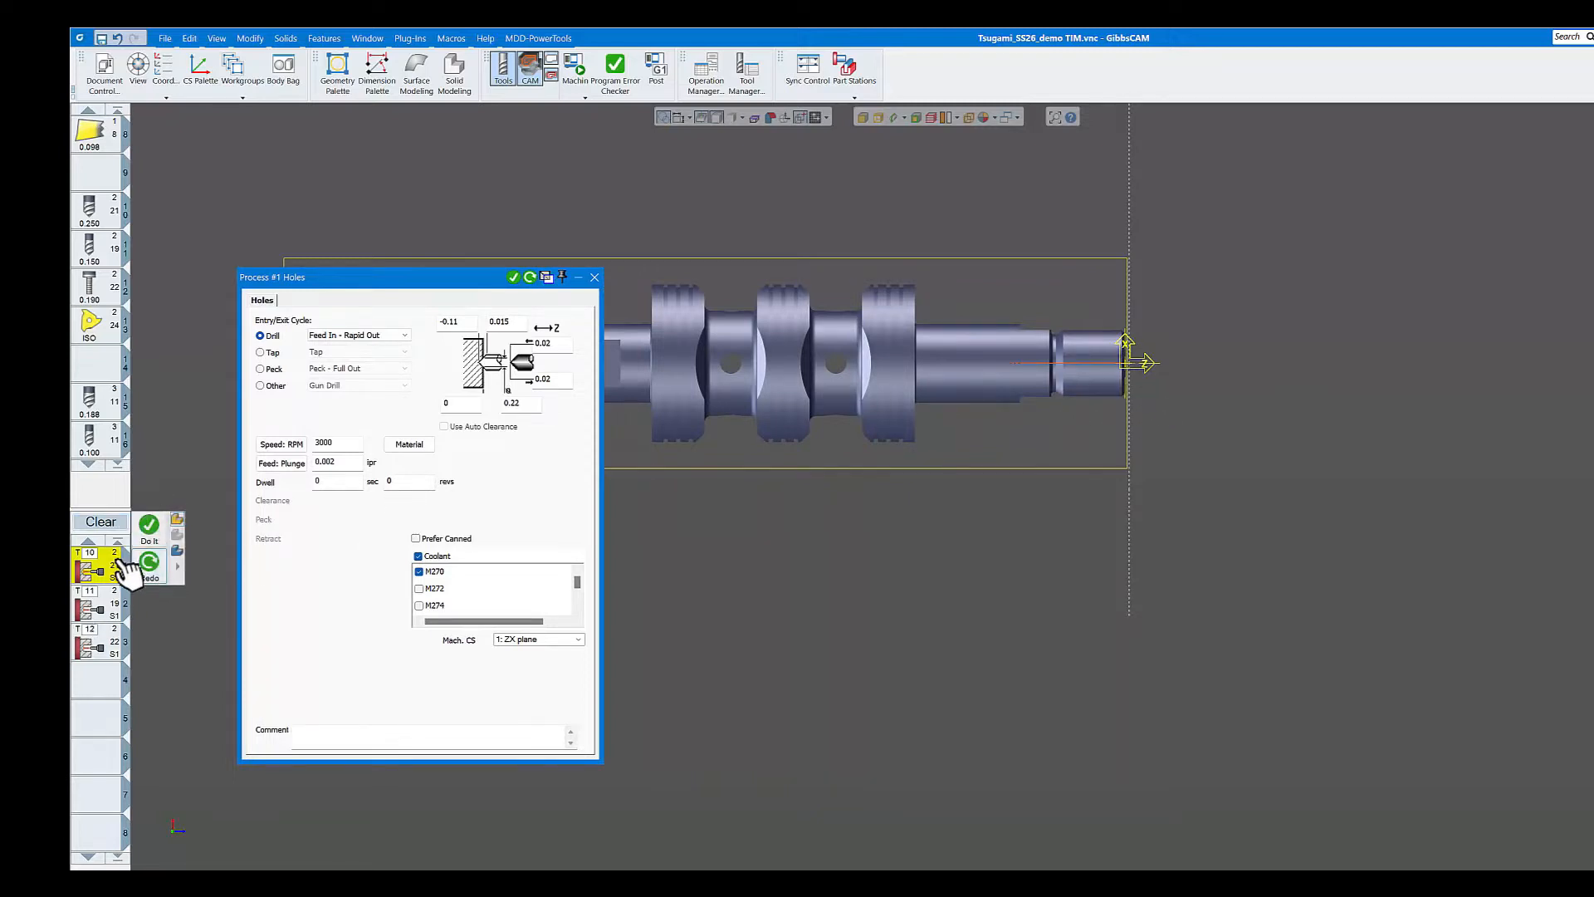
- Check the definitions of milling tools 10 and 12 on the rear gang tool group
double_click(110, 214)
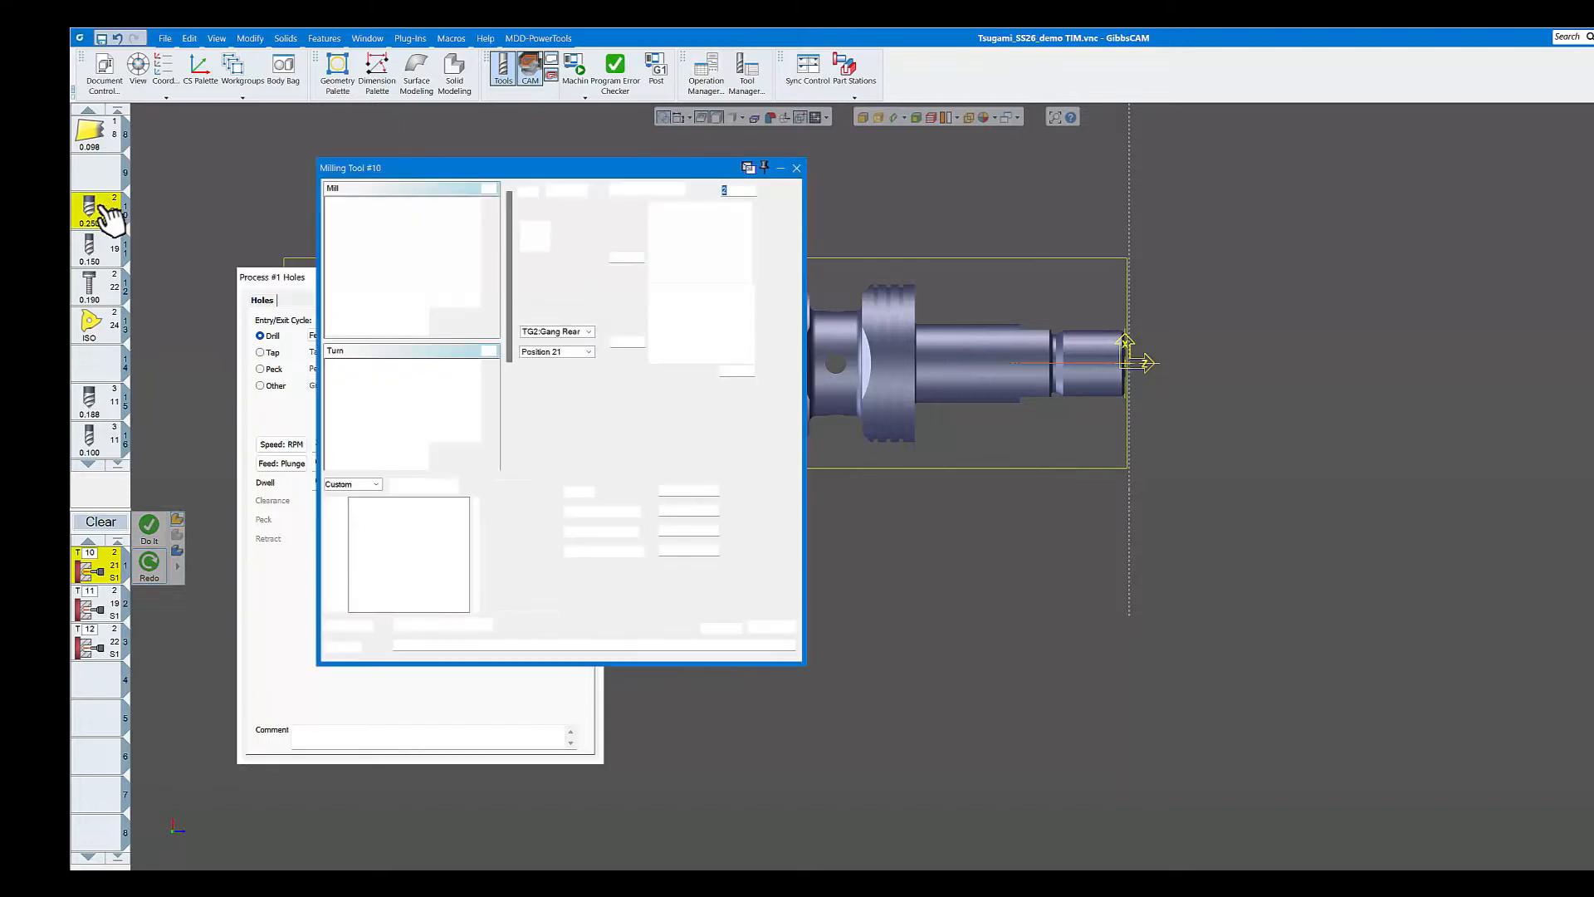
left_click(796, 168)
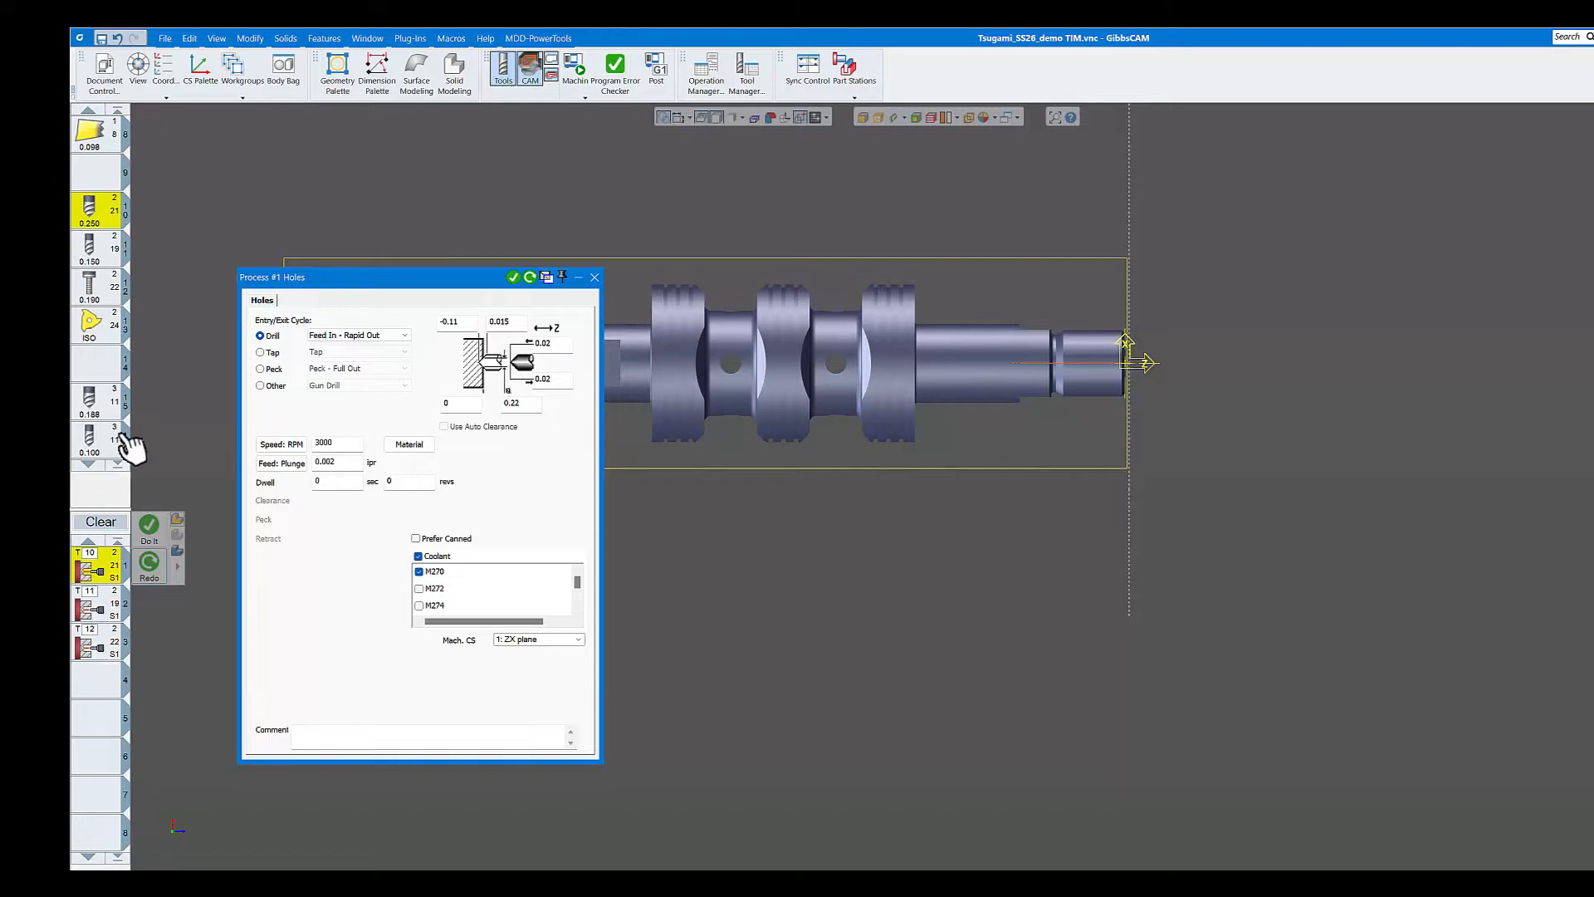
double_click(116, 299)
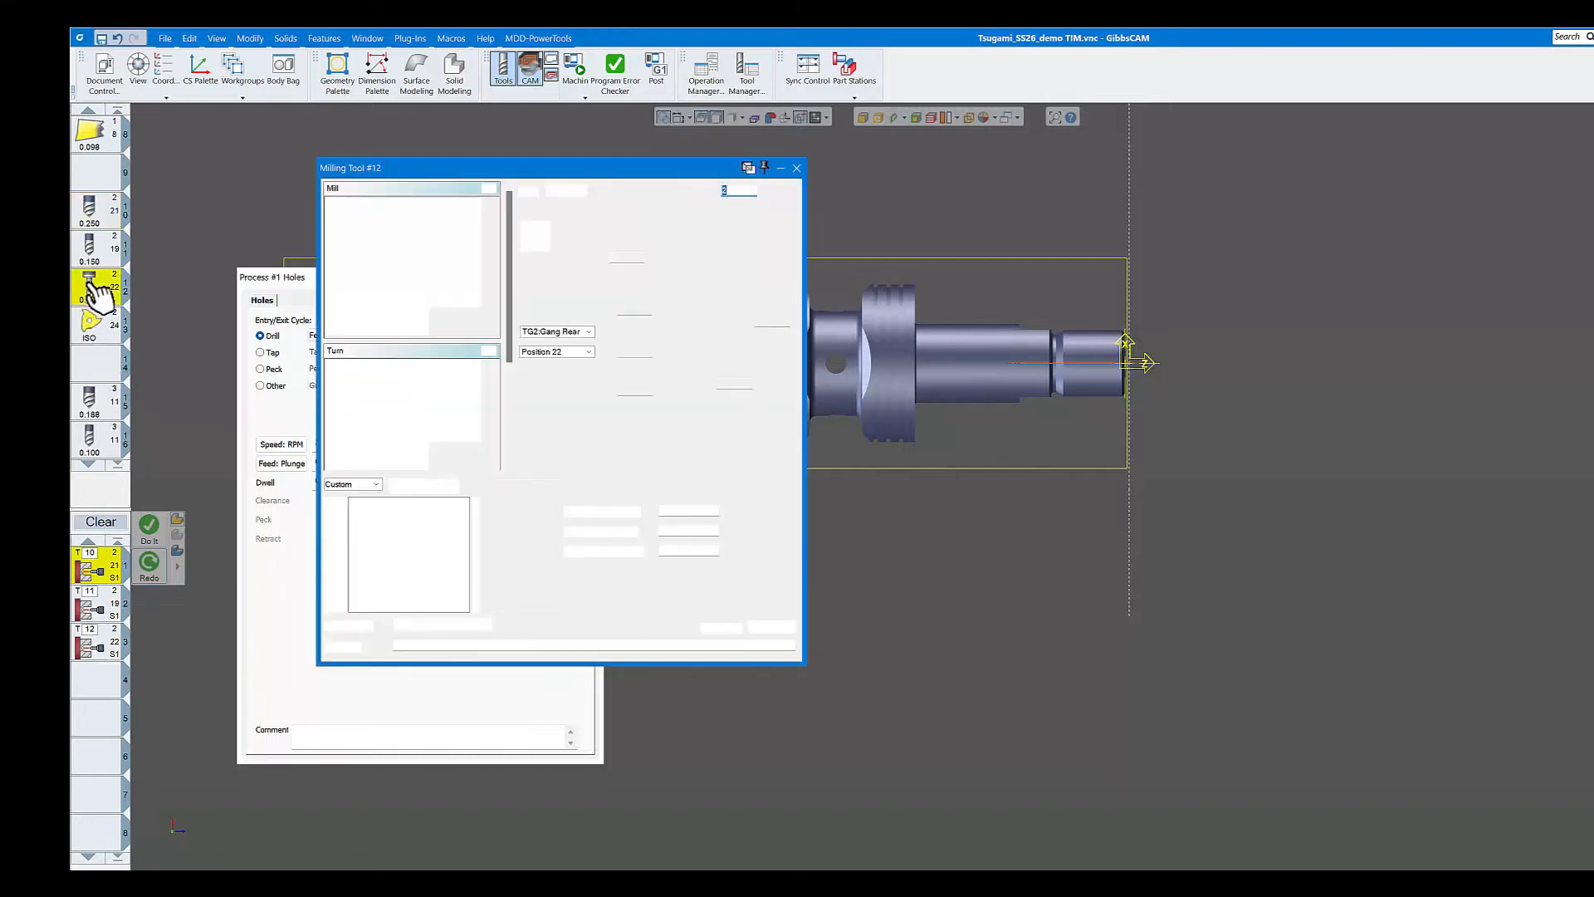
left_click(796, 168)
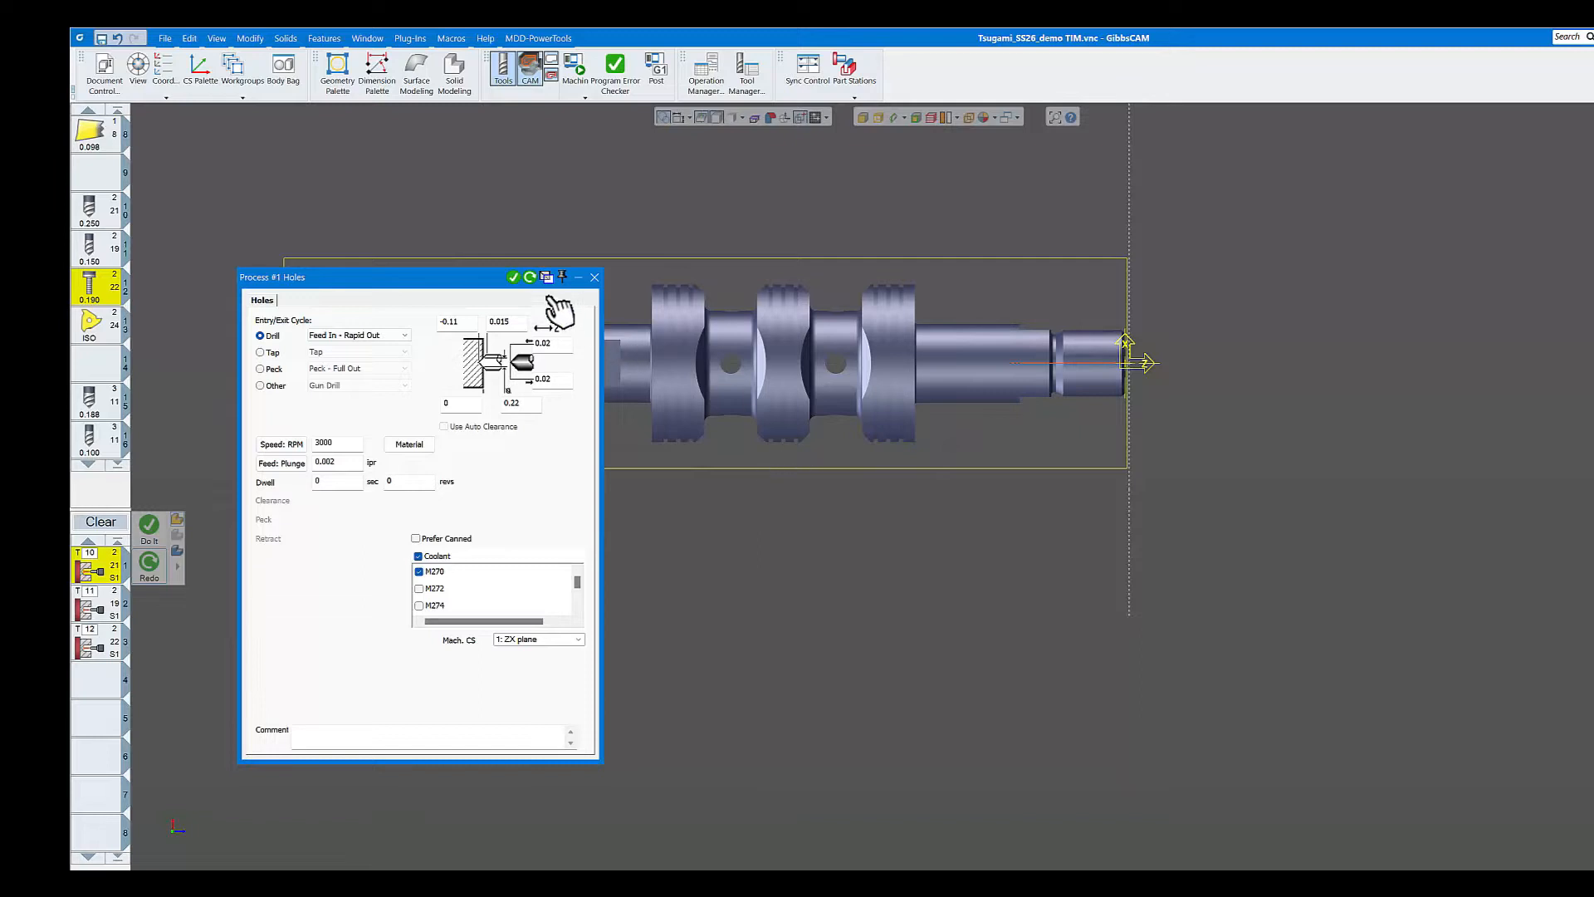
- Close the holes process and review the M220 Z1/Z2 Sync Control OFF machine mode process
left_click(594, 277)
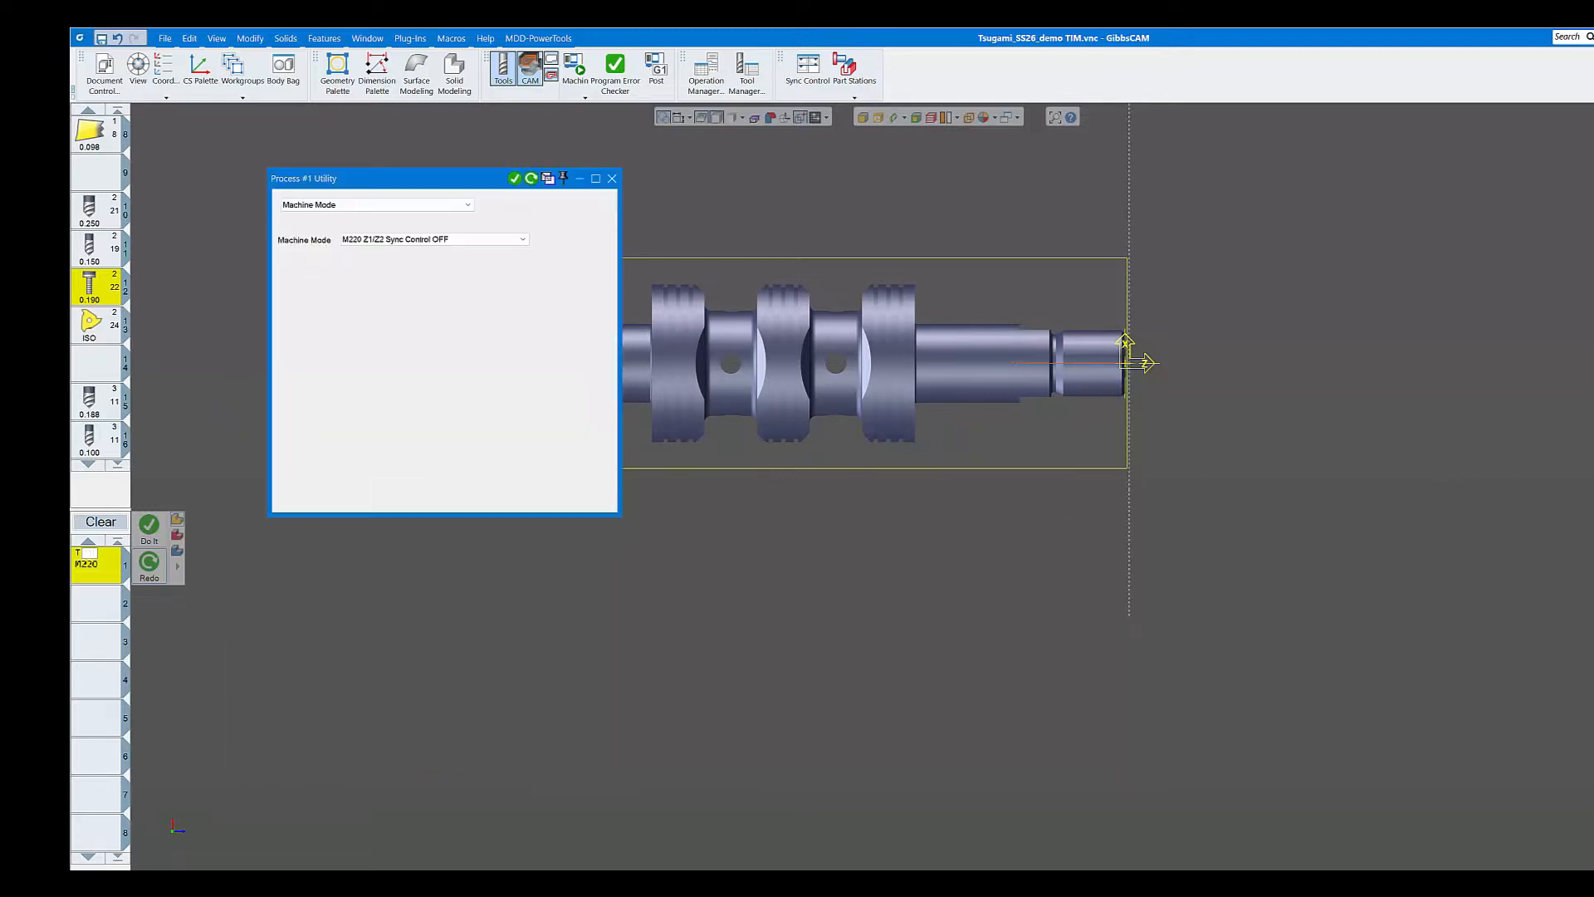
left_click_drag(405, 178, 461, 392)
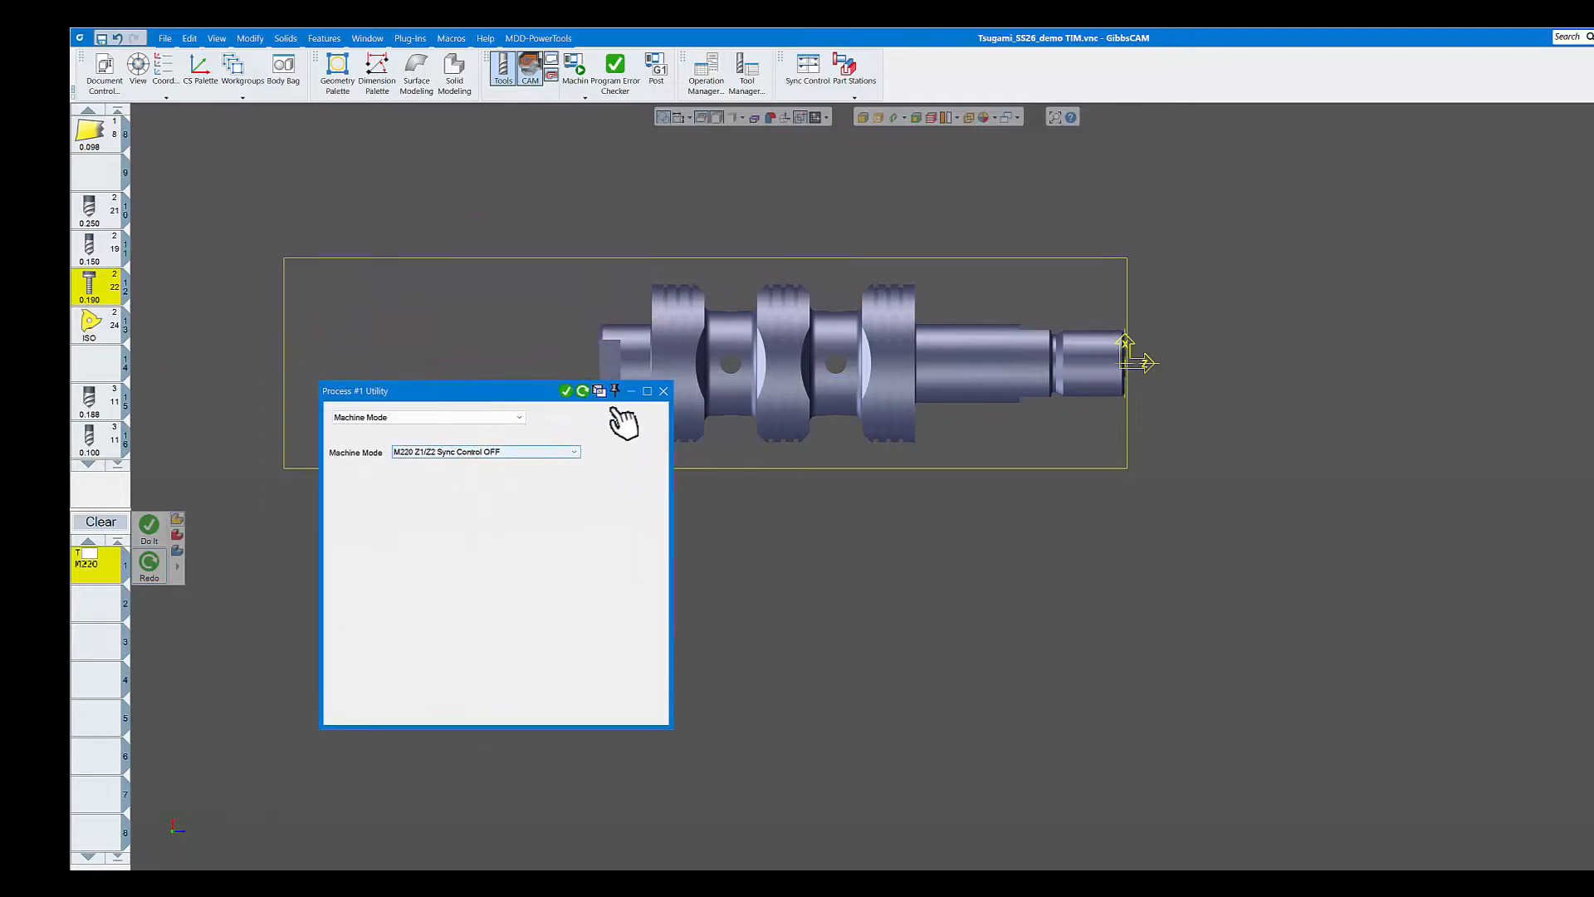
left_click(664, 391)
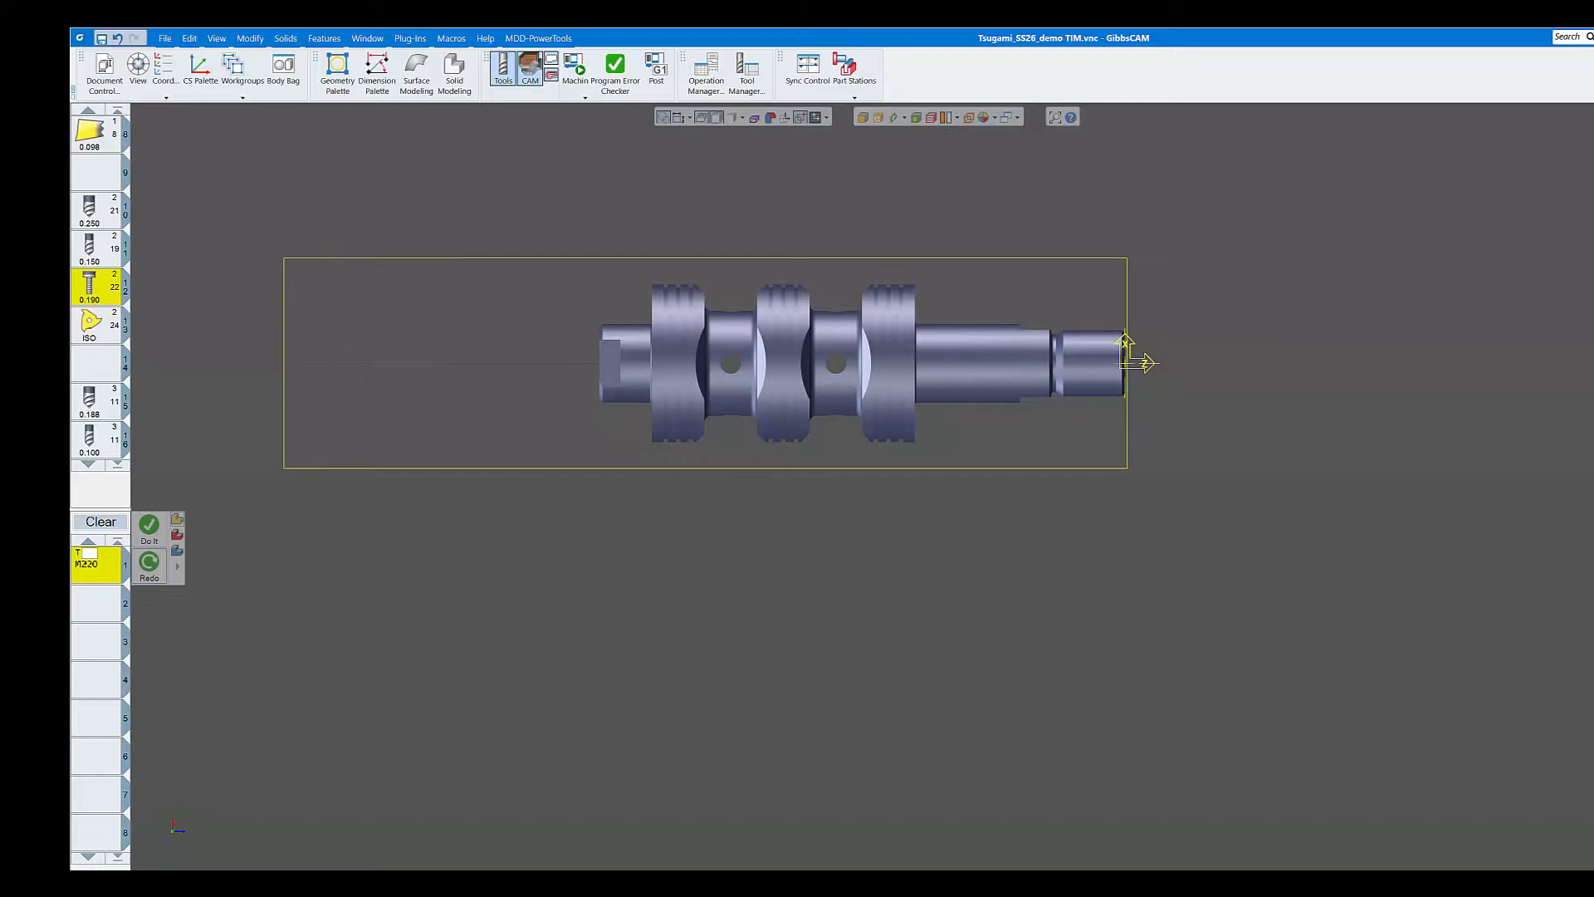
- Examine the tool 7 OD roughing process, its start and end points and its toolpath along the part's front diameter
left_click_drag(778, 219, 479, 195)
scroll(782, 287, "up", 2)
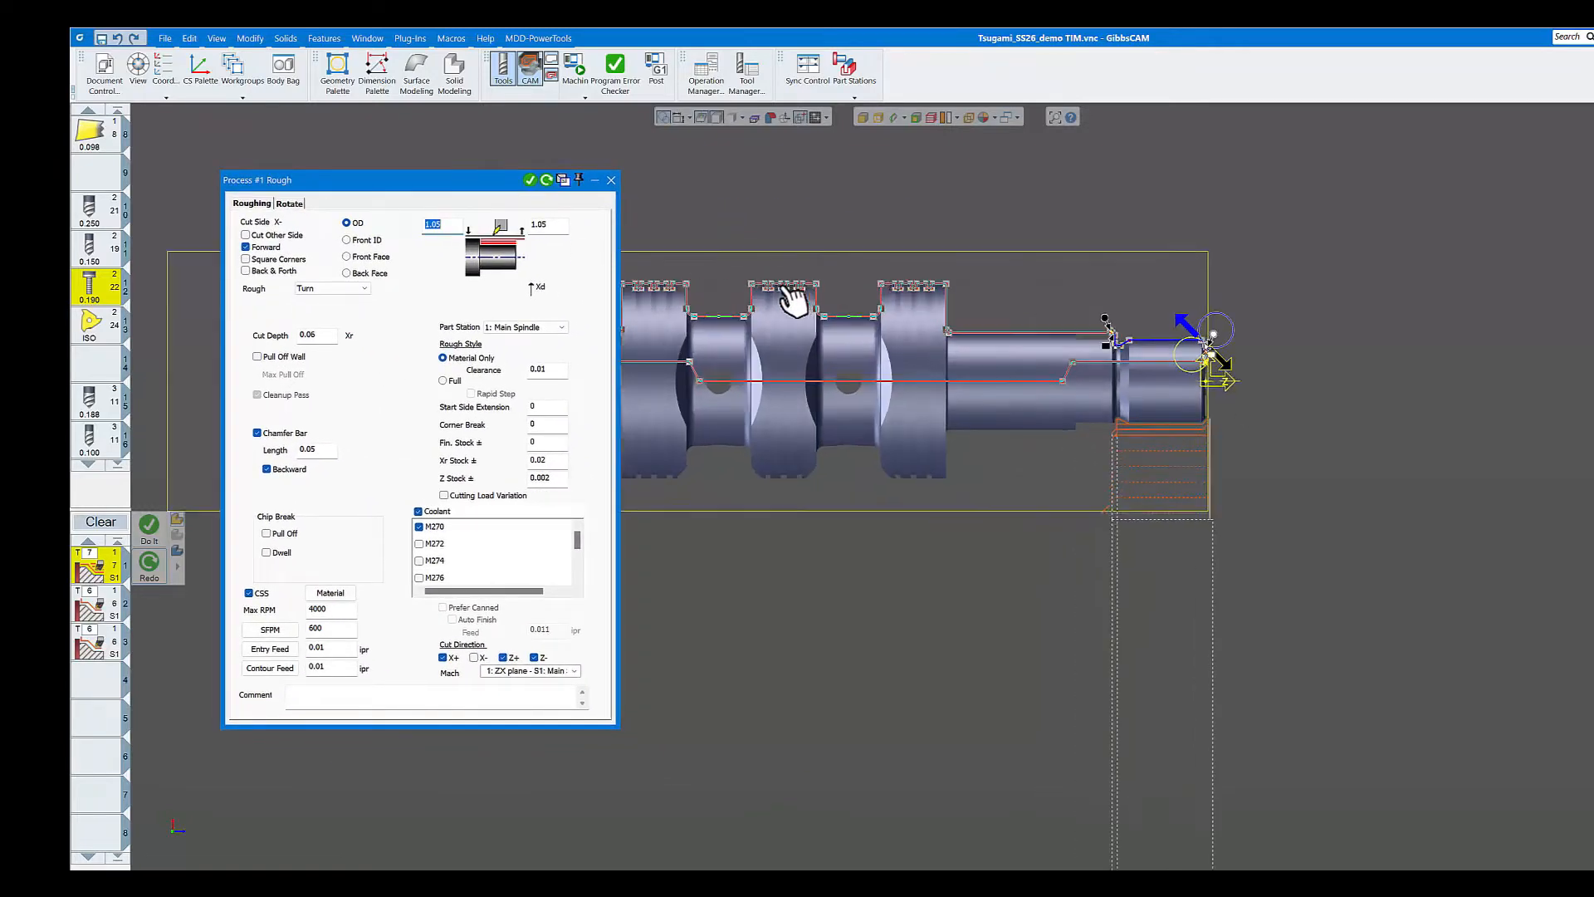
middle_click_drag(816, 328, 835, 294)
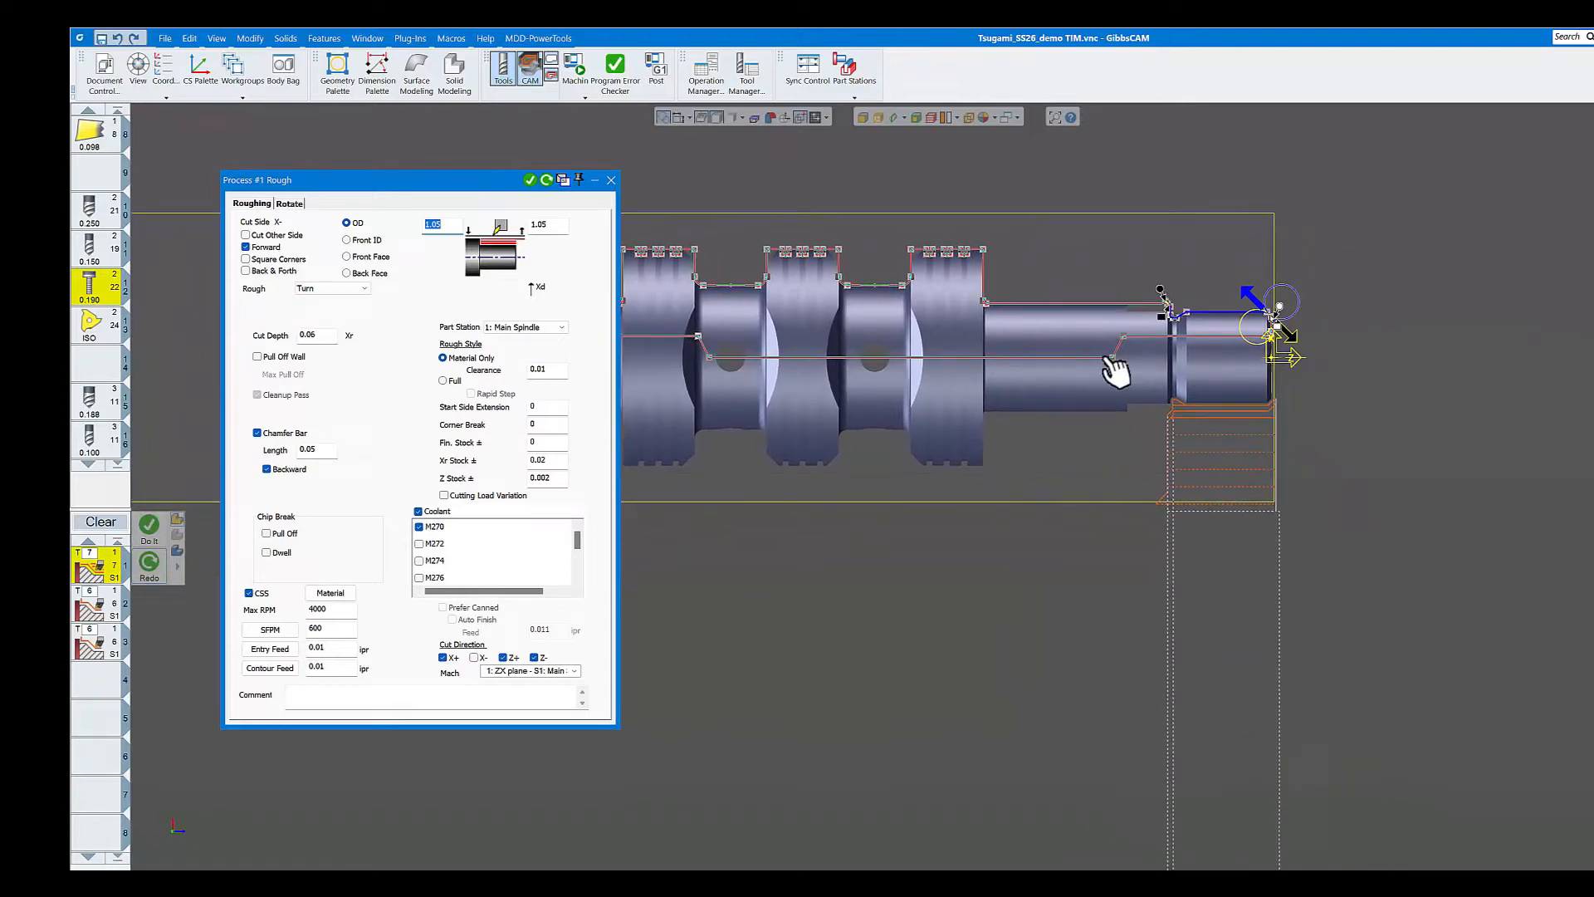
scroll(1328, 386, "up", 1)
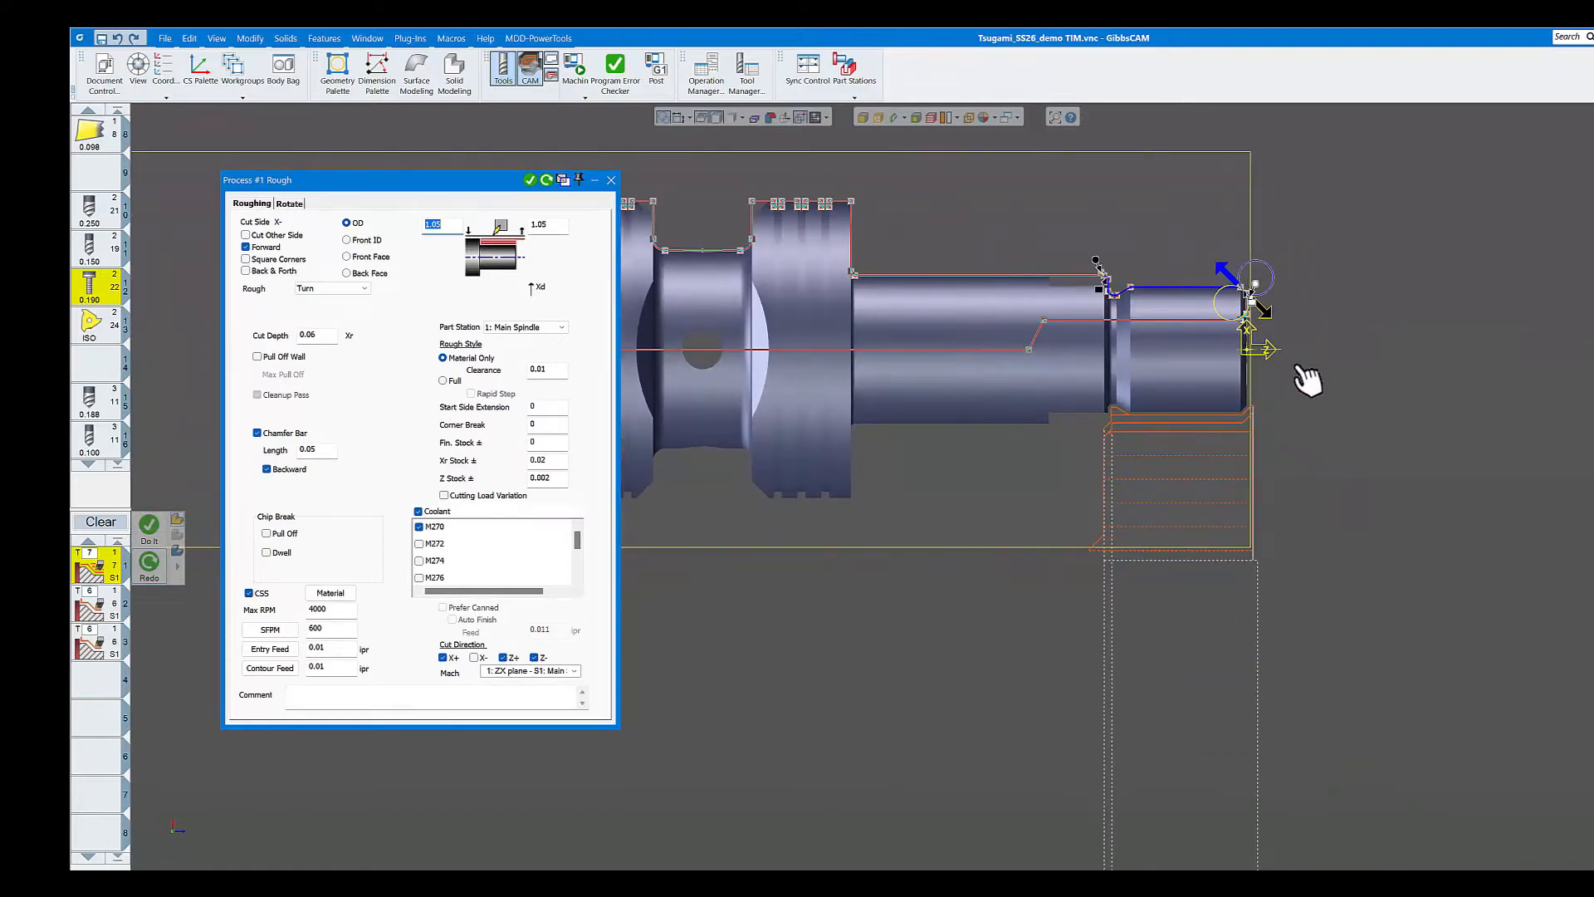
scroll(1305, 379, "down", 2)
scroll(1328, 415, "down", 1)
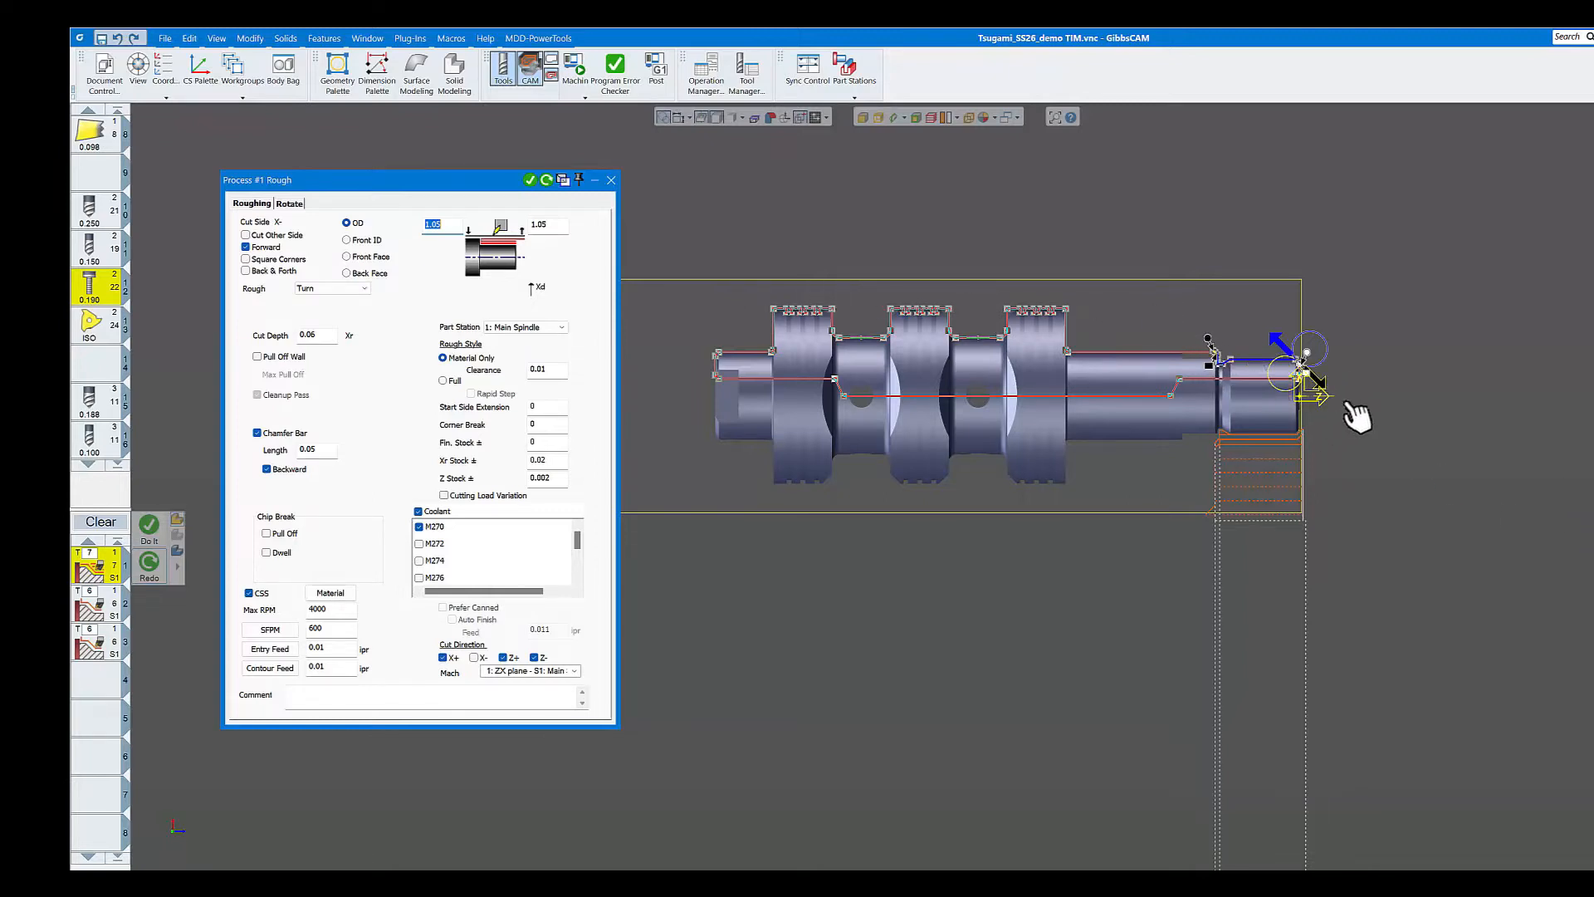
left_click_drag(1132, 290, 1370, 475)
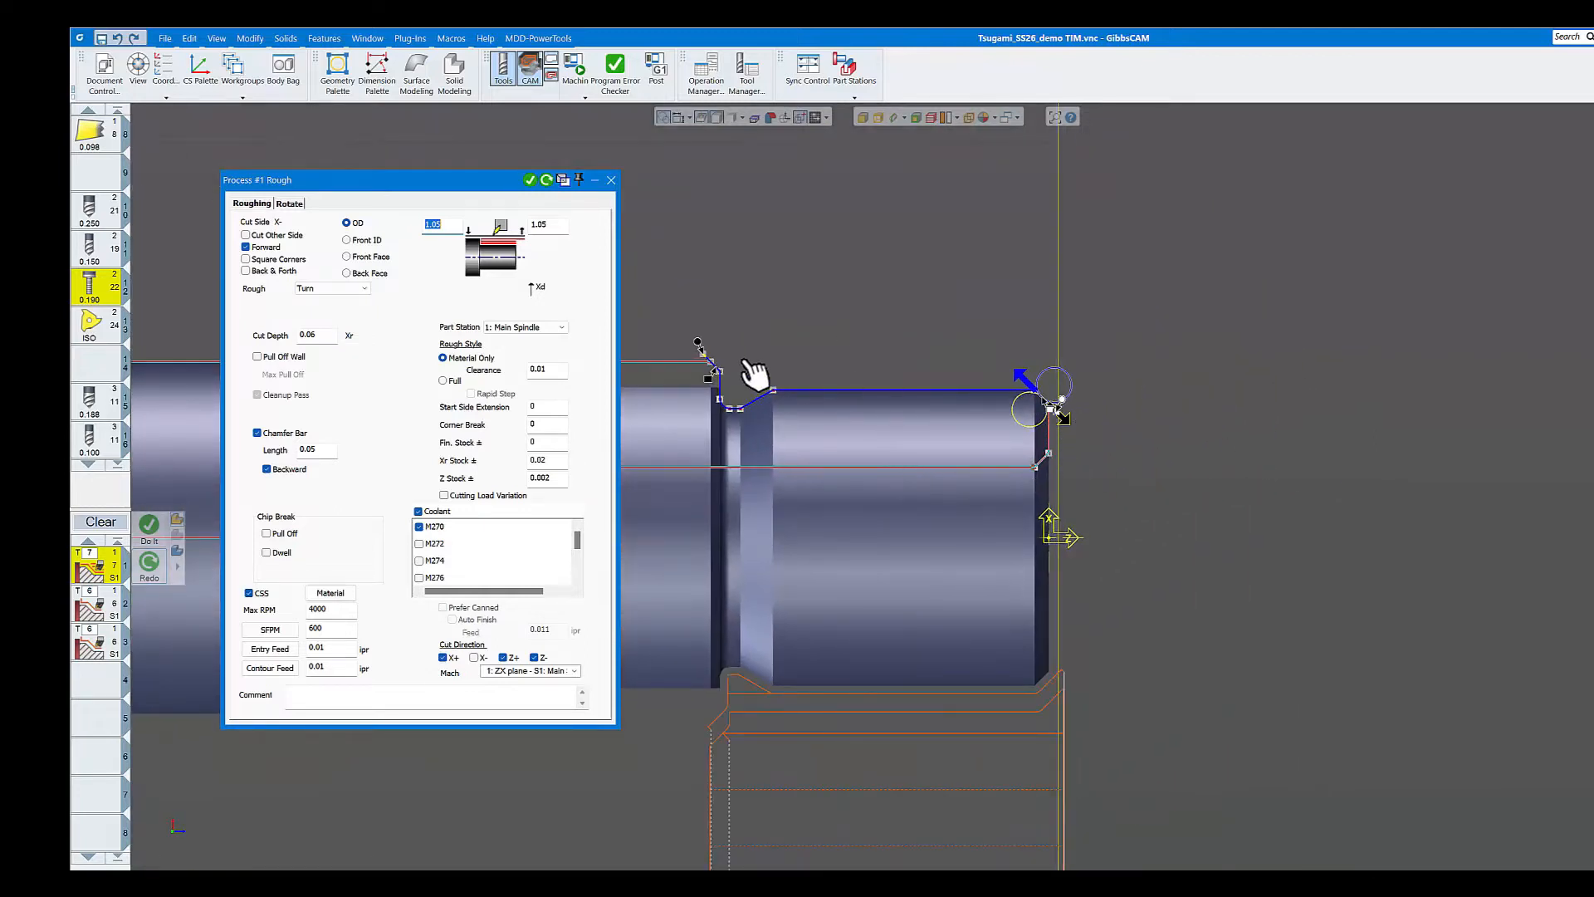
scroll(749, 399, "down", 2)
scroll(737, 385, "down", 4)
middle_click_drag(782, 455, 1310, 308)
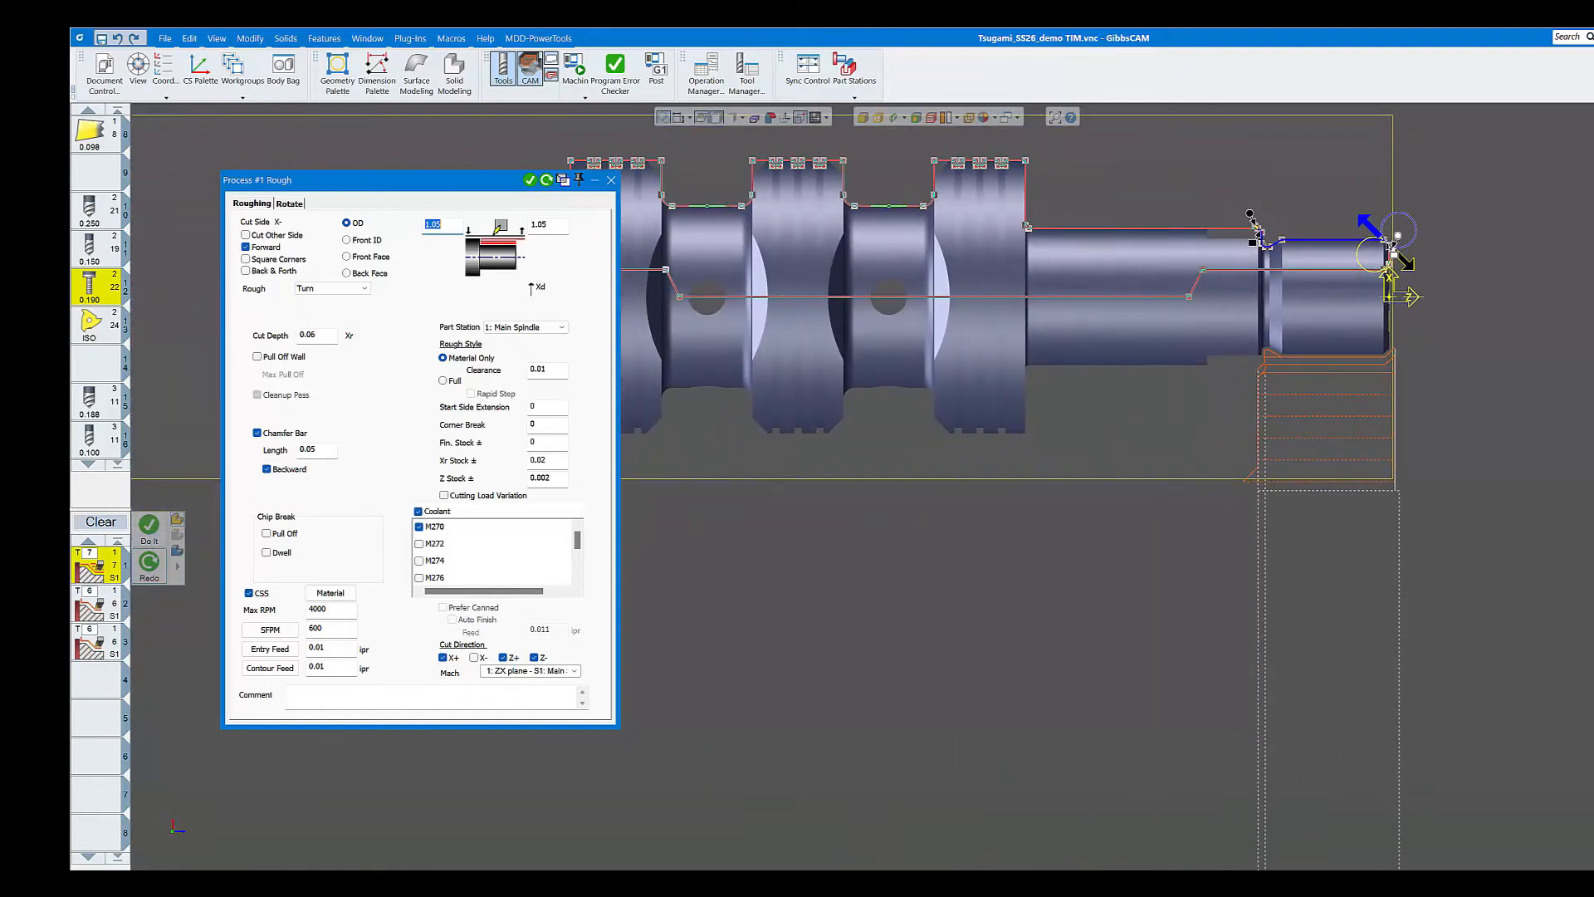
- Close the roughing process and review the tool 13 OD thread process together with the threading tool's definition
left_click(612, 181)
scroll(116, 238, "up", 3)
scroll(116, 242, "up", 3)
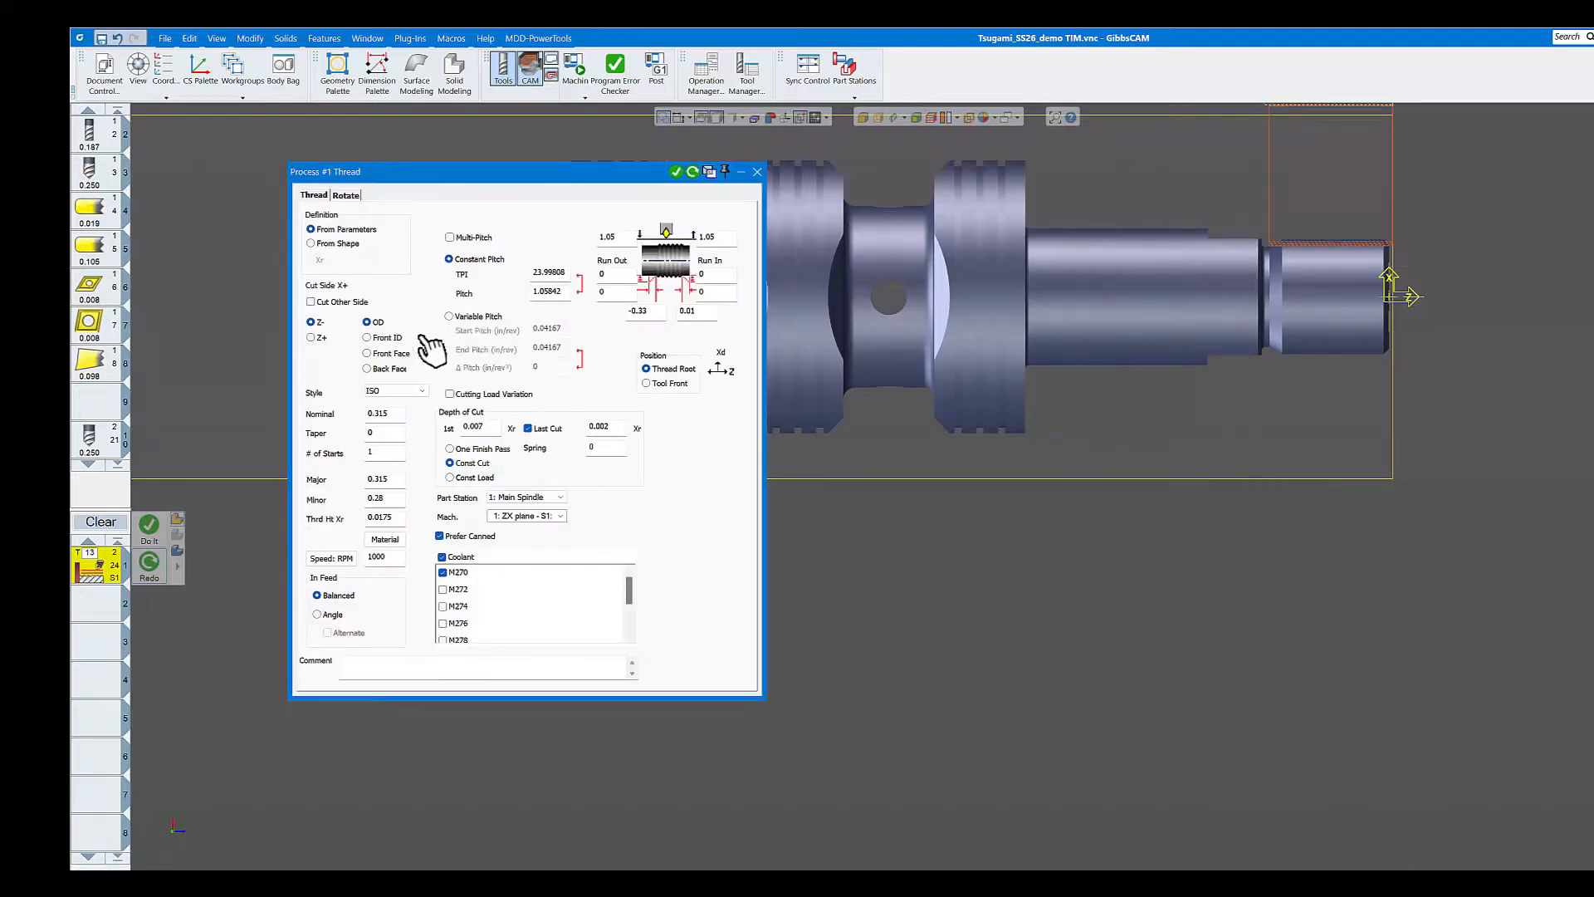
scroll(107, 303, "down", 7)
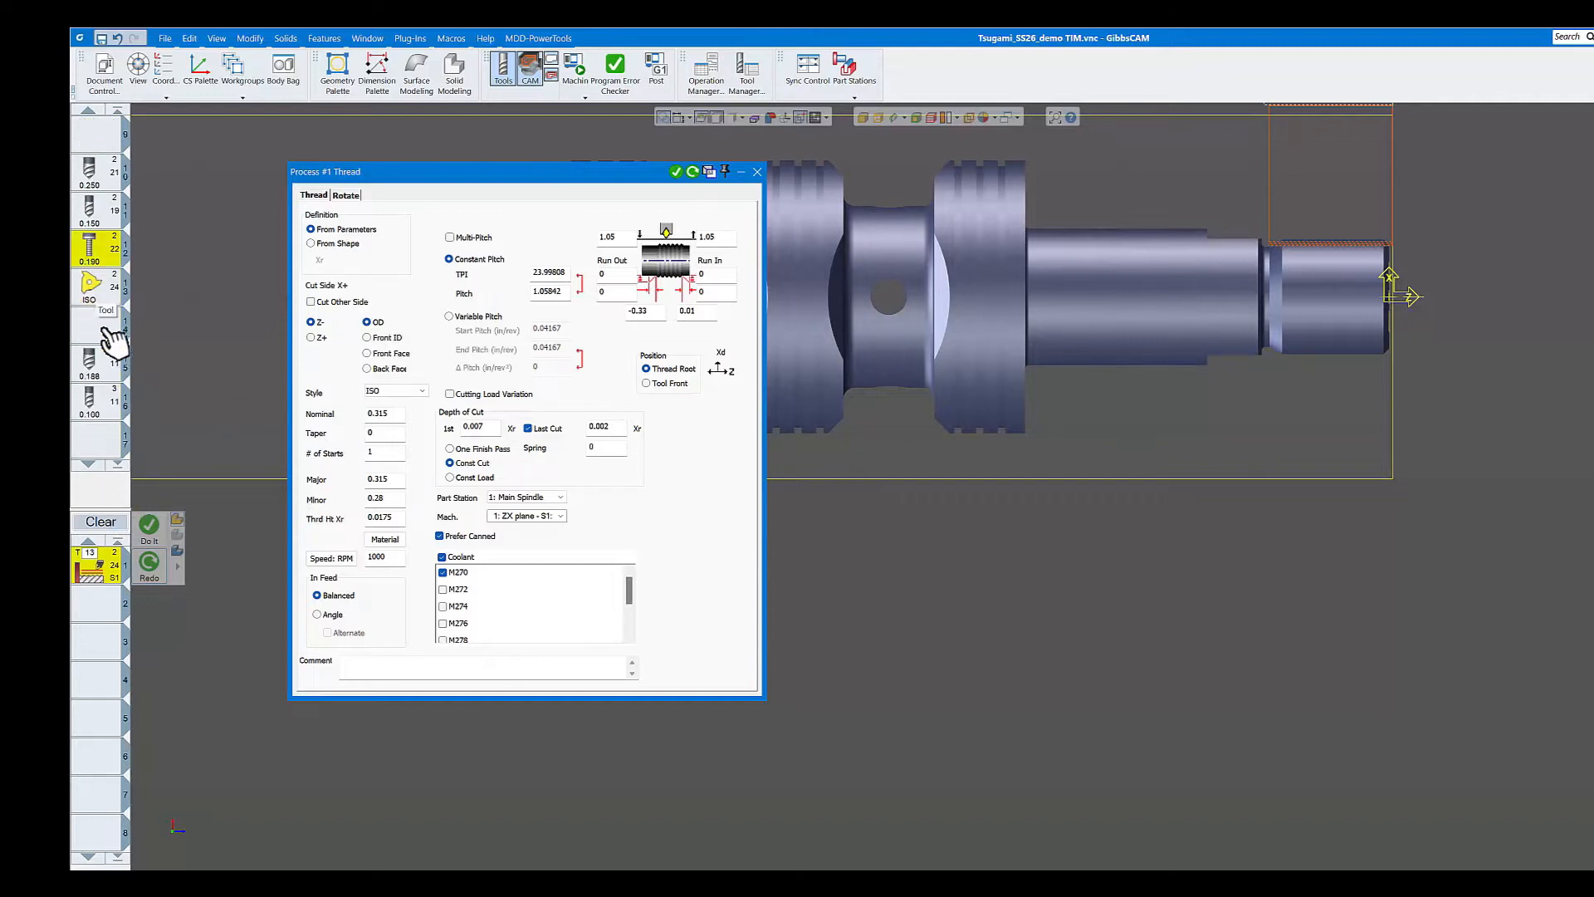
double_click(93, 295)
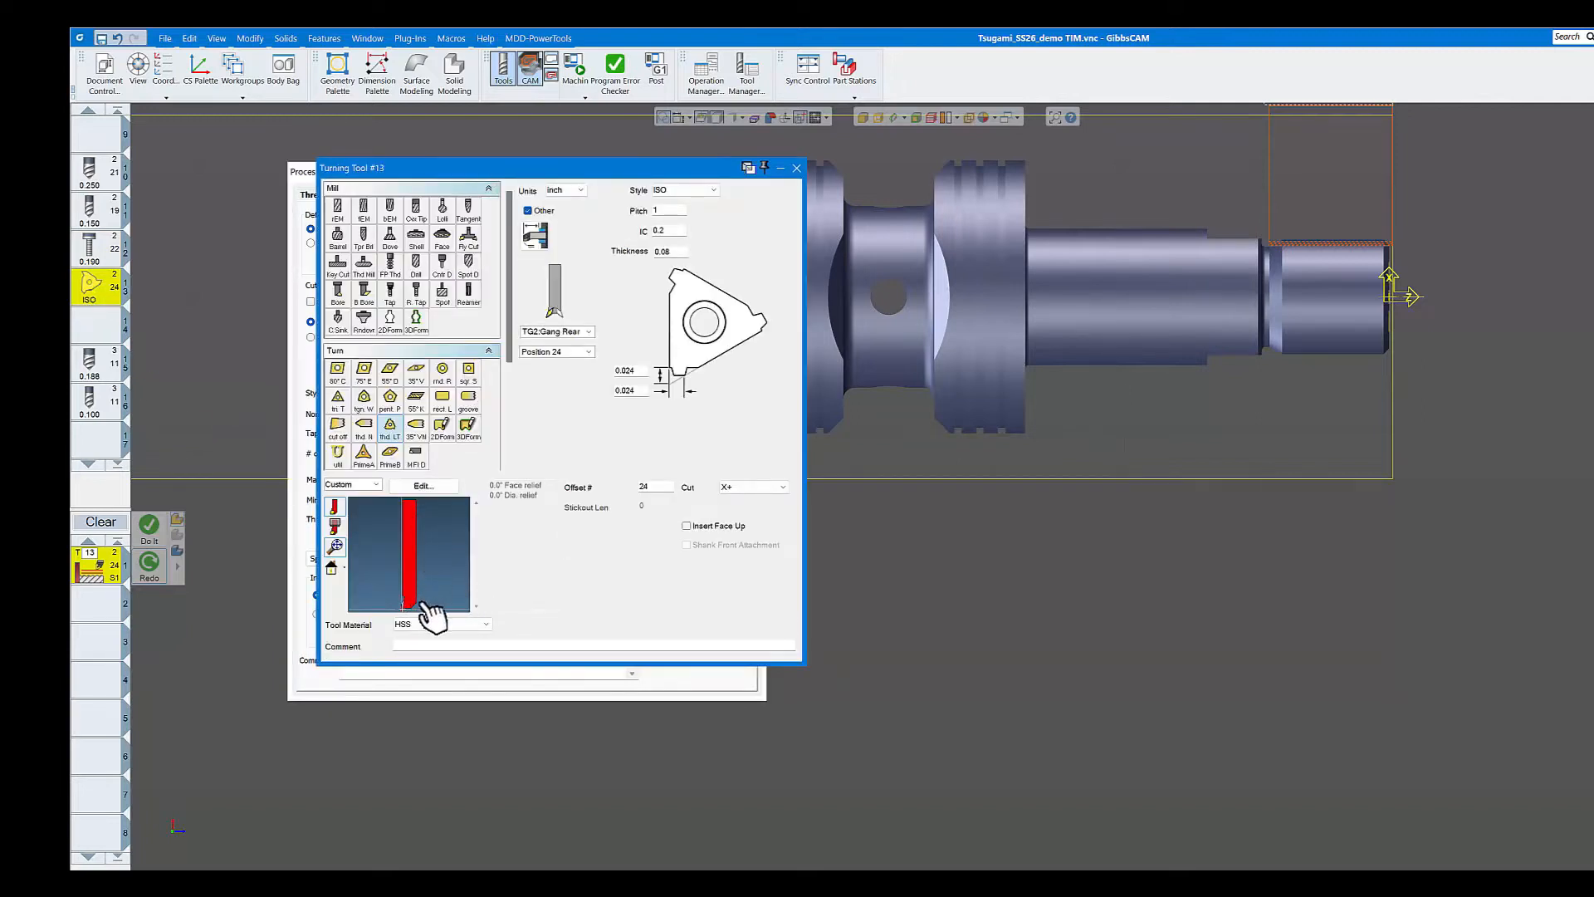
left_click(797, 169)
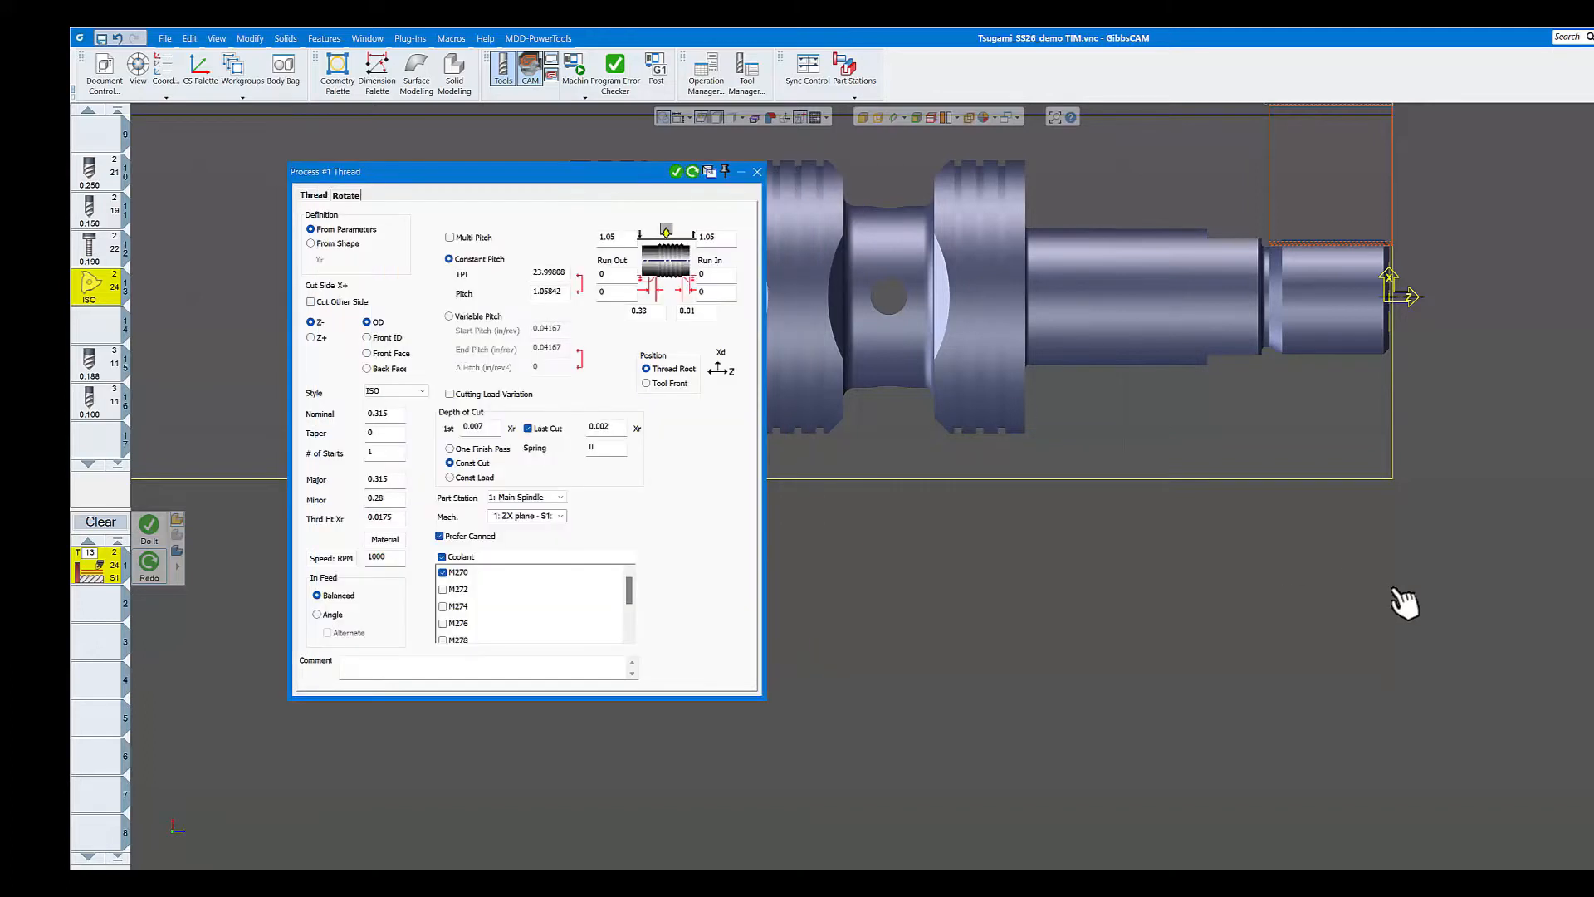
left_click(756, 173)
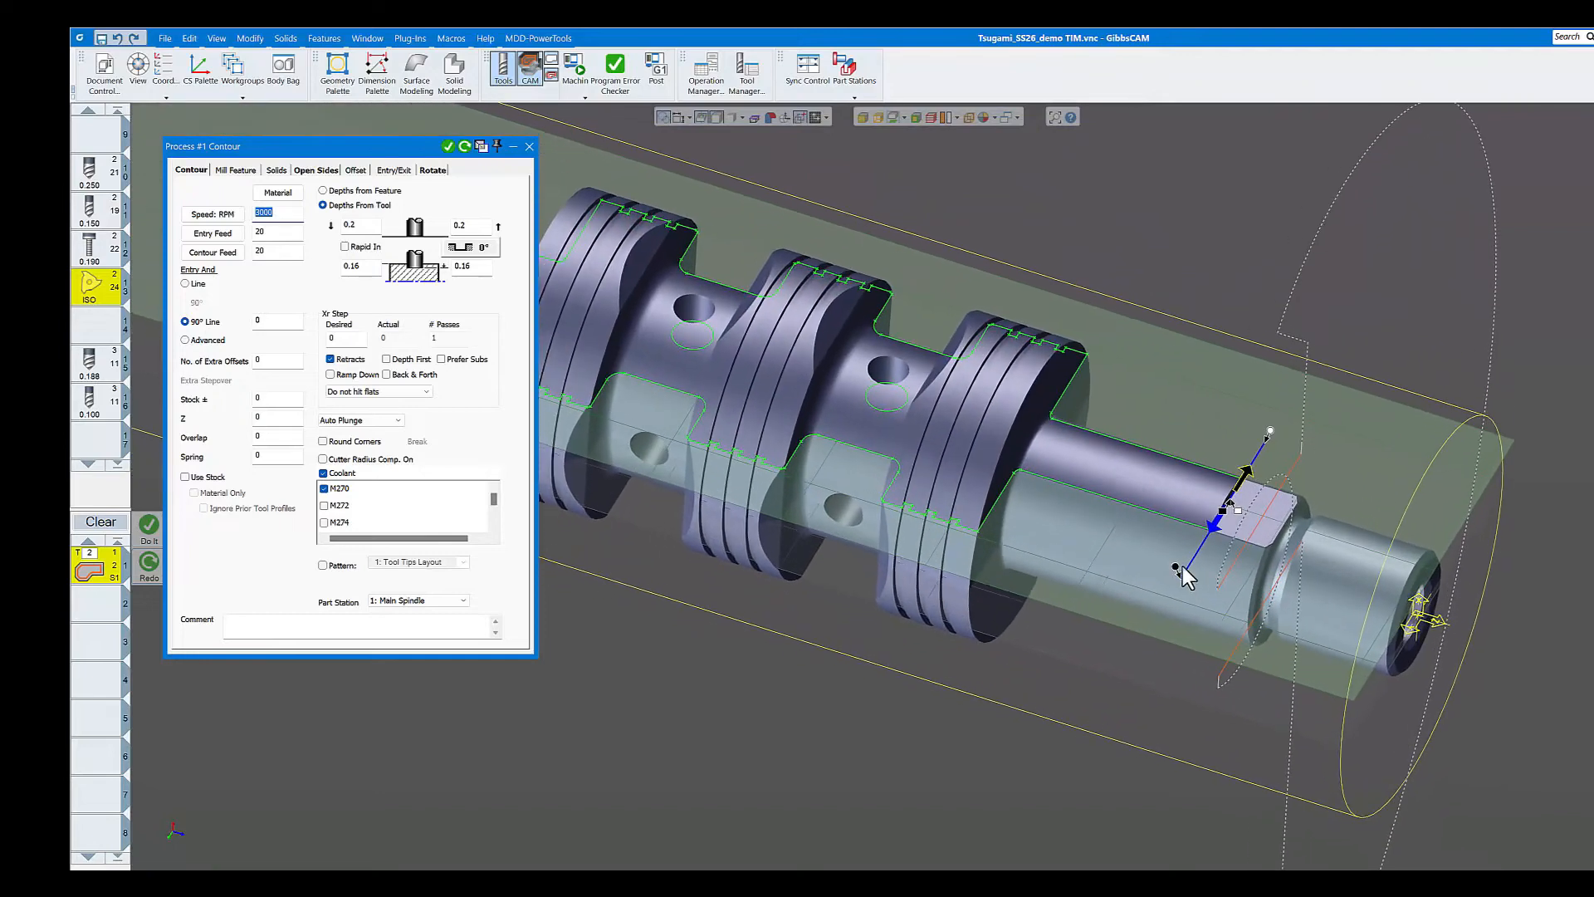
- Review the tool 2 contour process for the front flats, including its coordinate system plane and the rotary duplicate settings
left_click(890, 117)
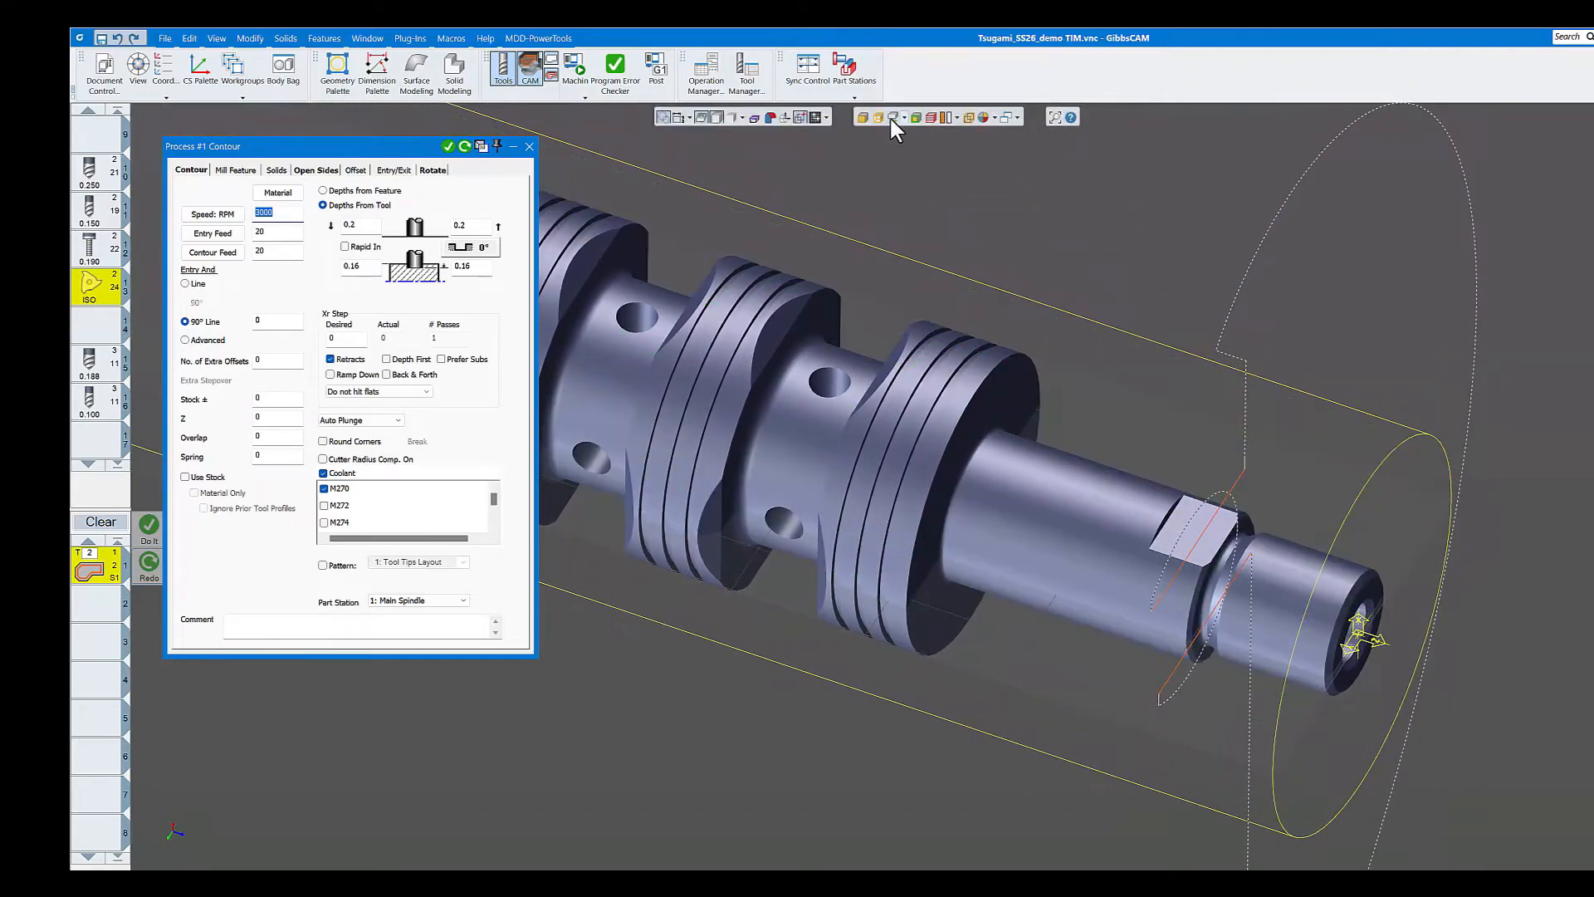
left_click(891, 117)
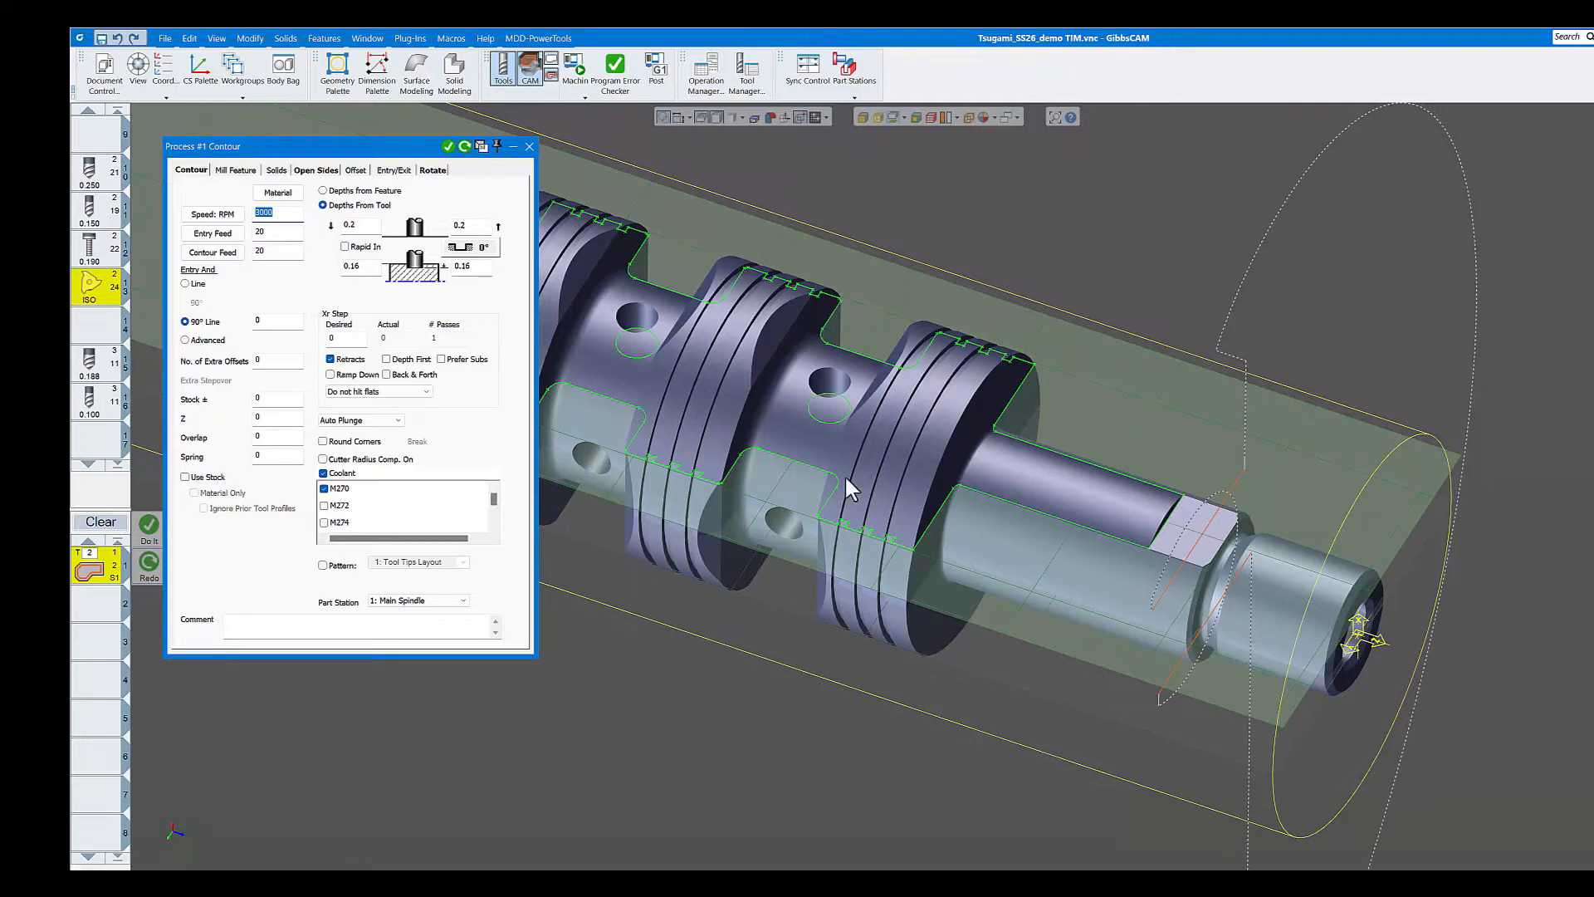
left_click(431, 170)
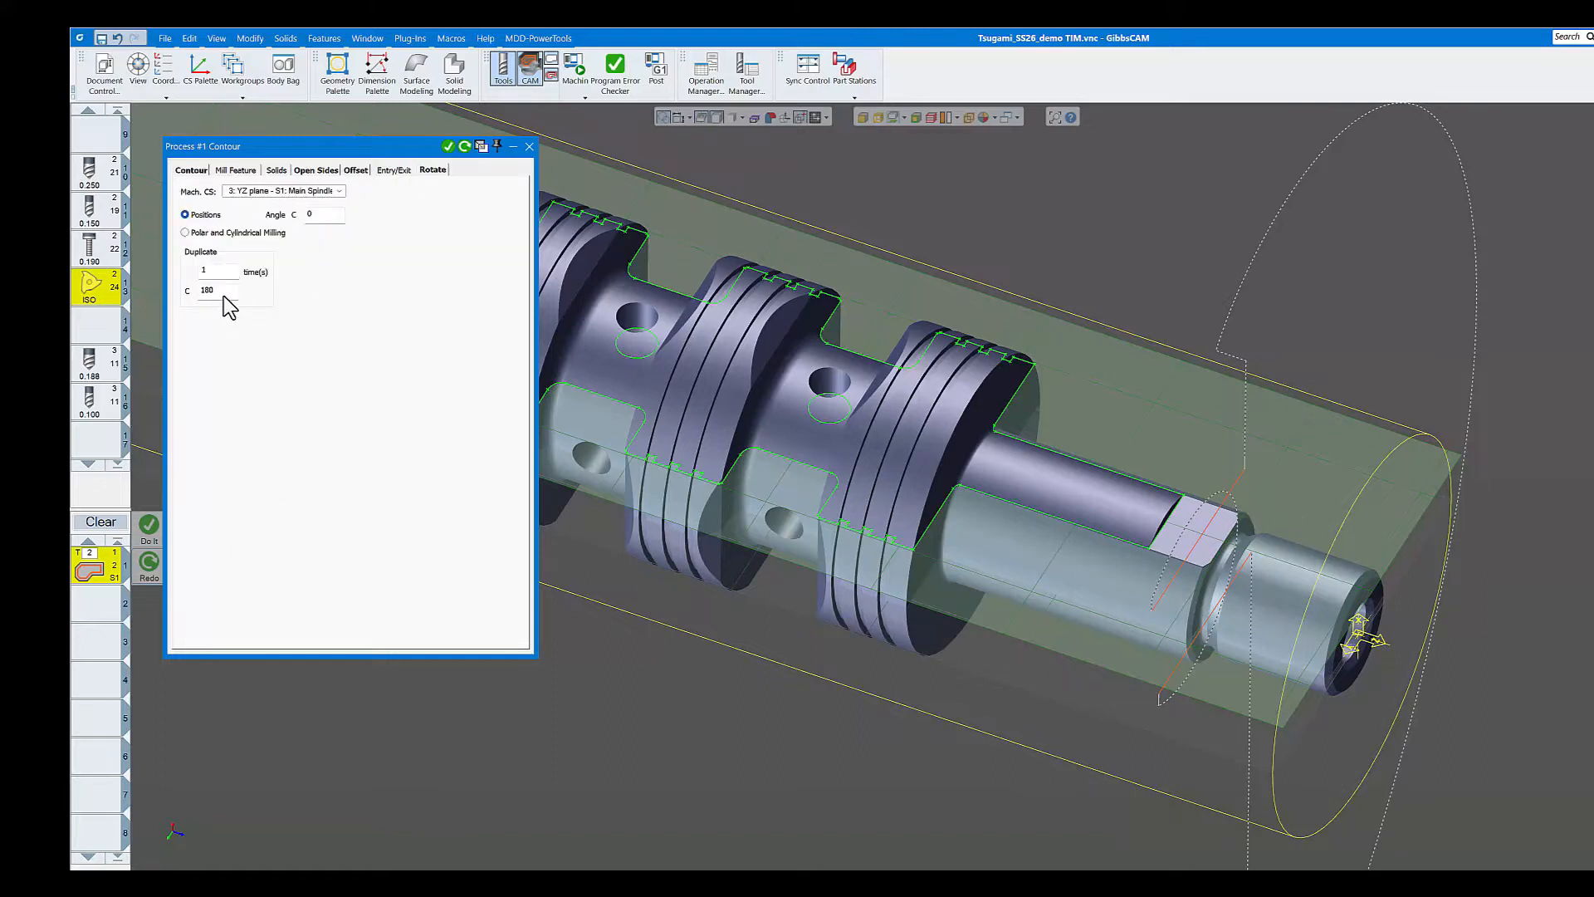
left_click(528, 147)
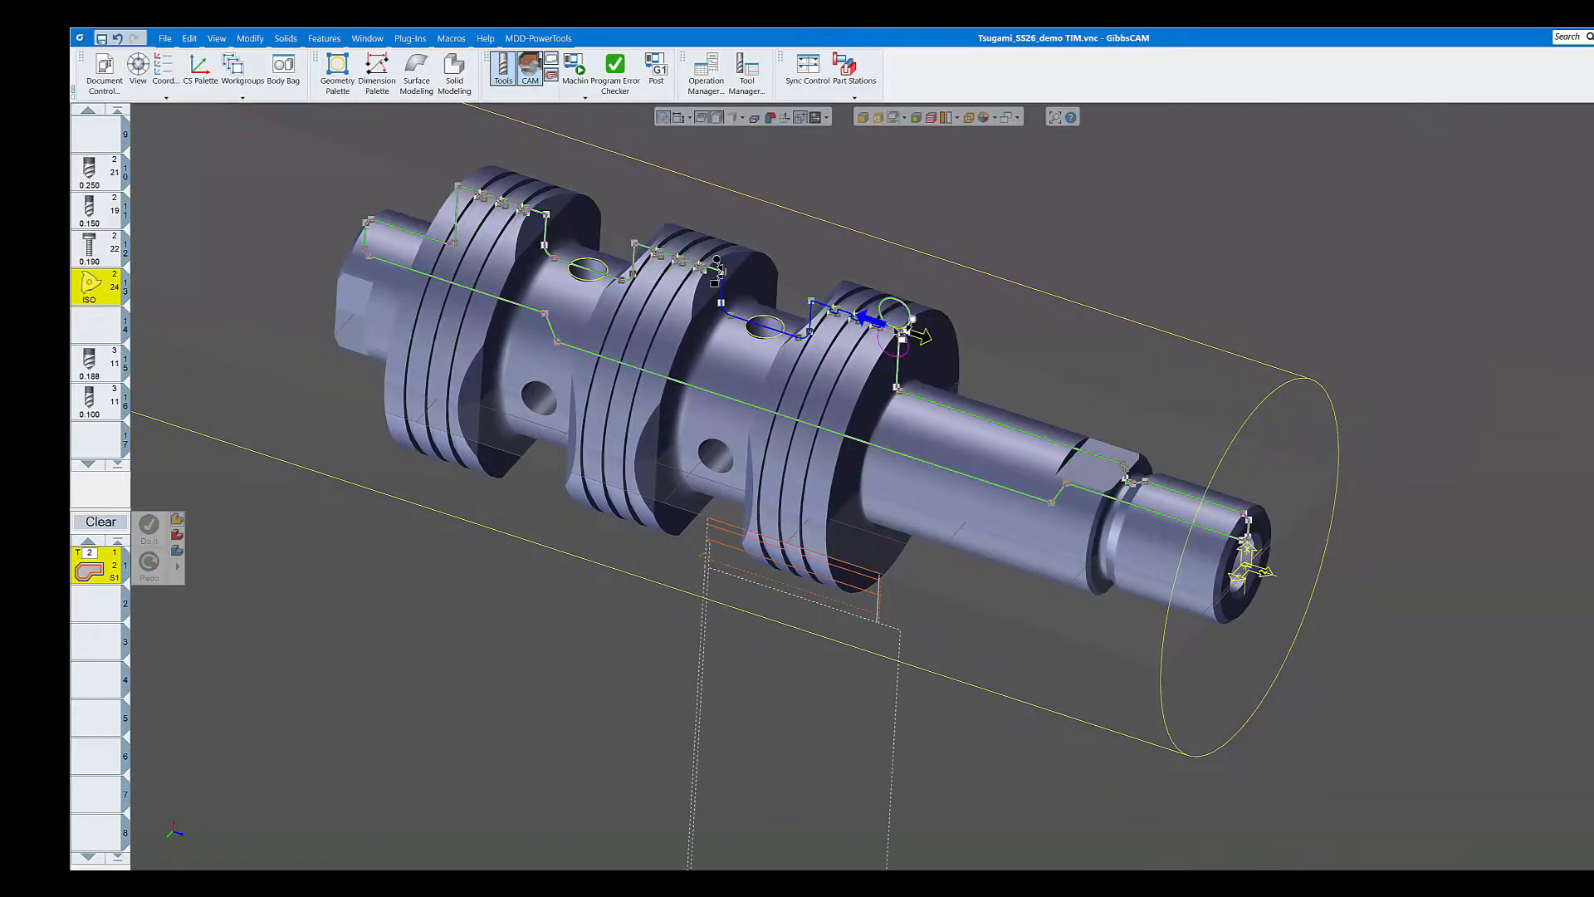
- Review the tool 7 roughing process on the first two lobes and open its companion tool 6 contour process
left_click(180, 804)
middle_click_drag(943, 545, 1237, 292)
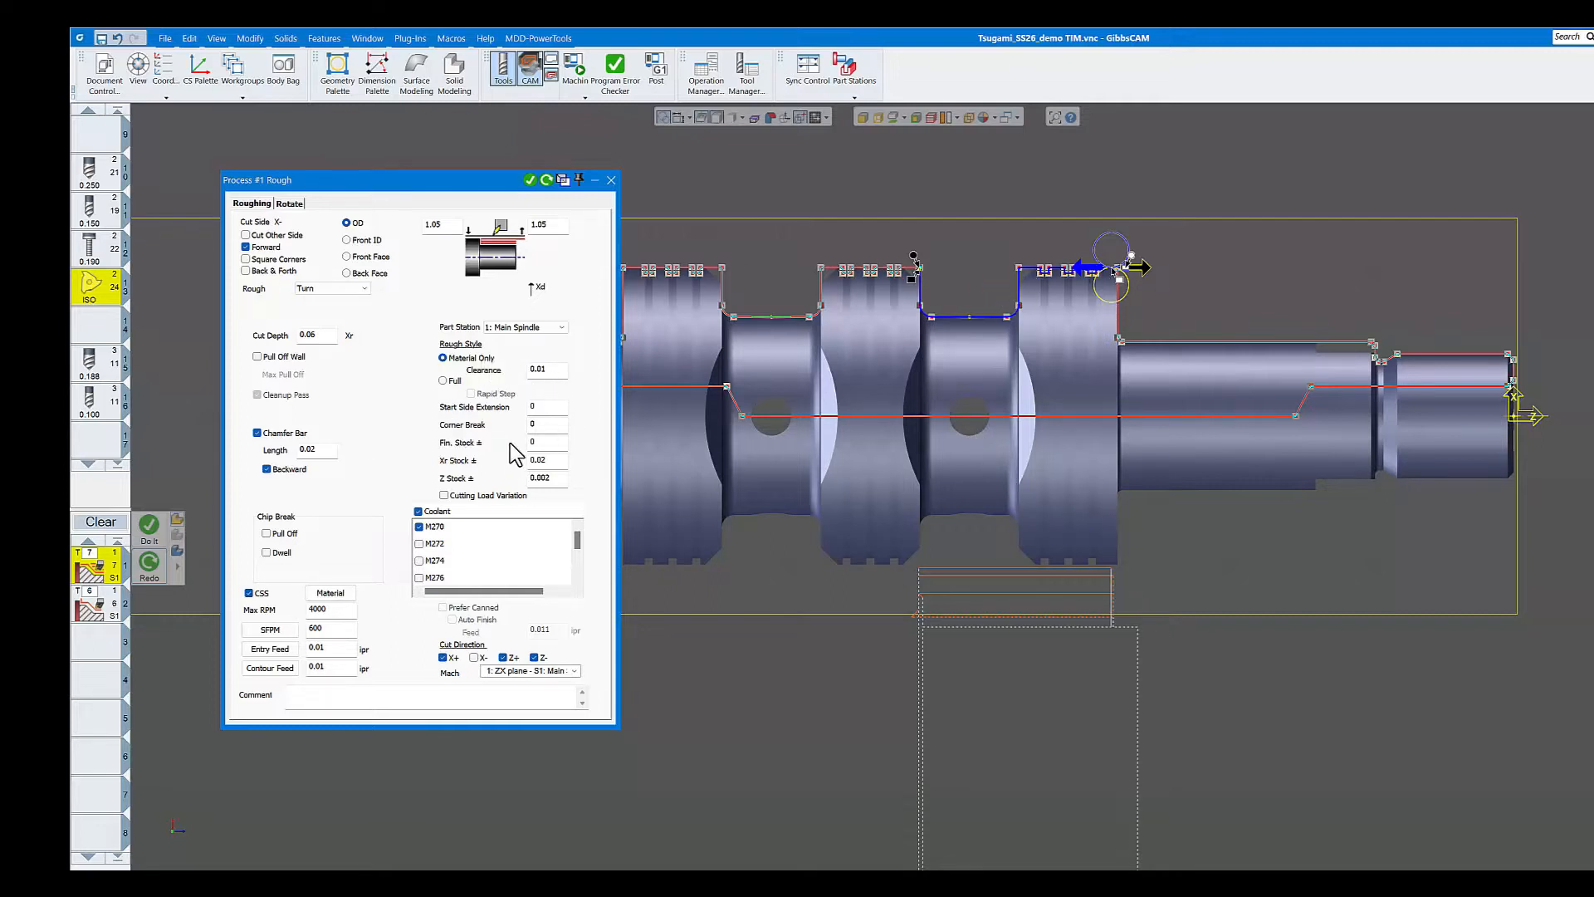
left_click(102, 609)
double_click(102, 609)
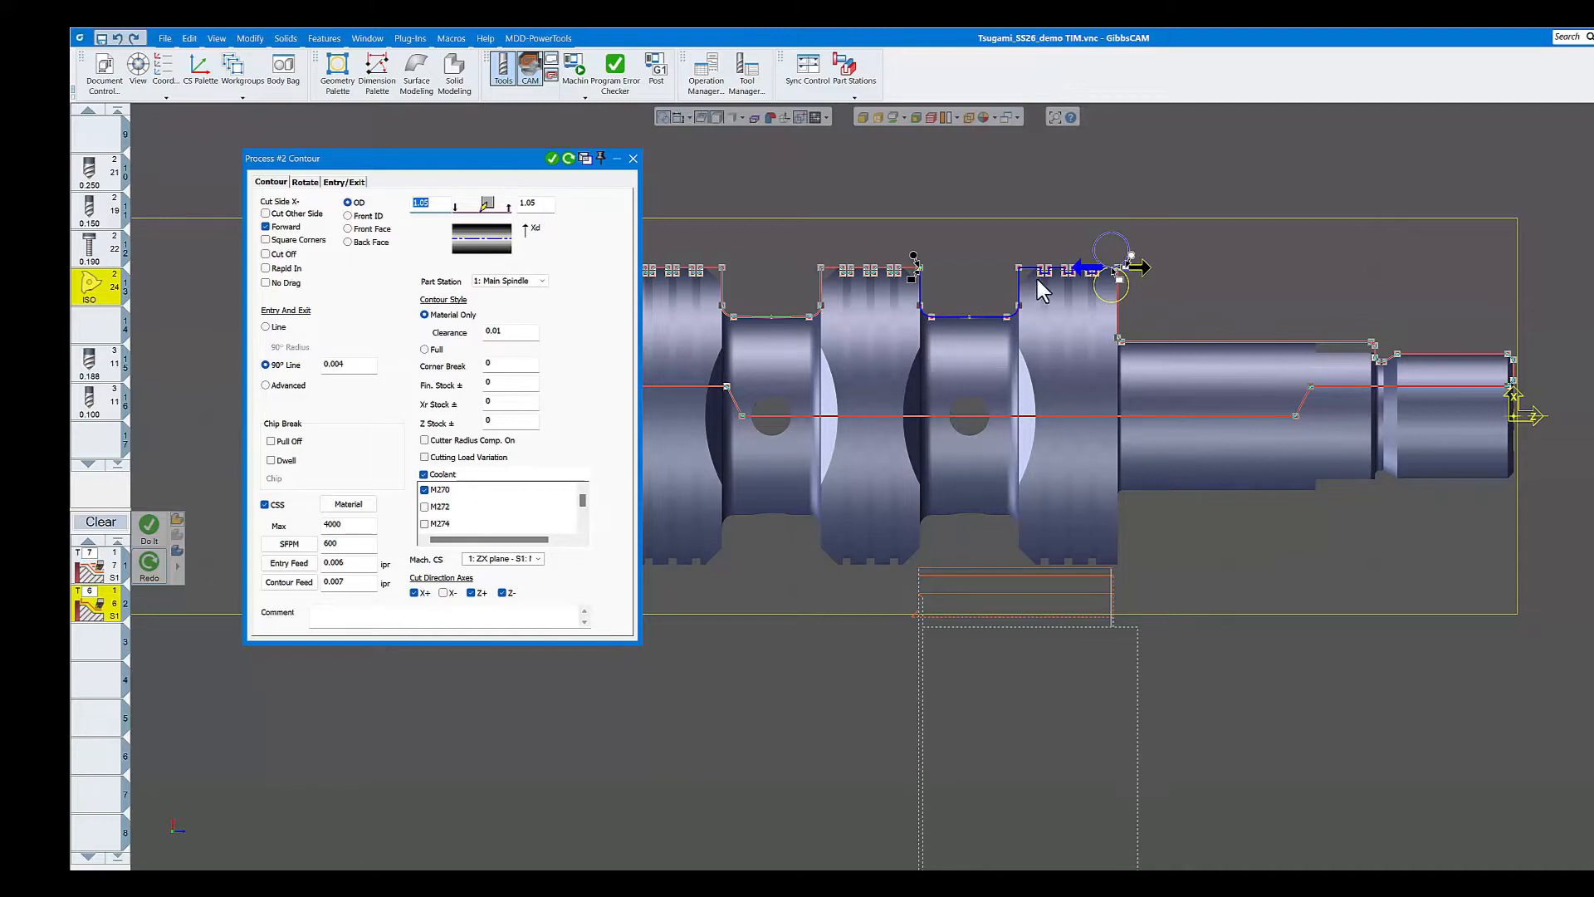
- Try allowing the X- cut direction in the tool 6 contour process, restore the setting and close the process
left_click(443, 593)
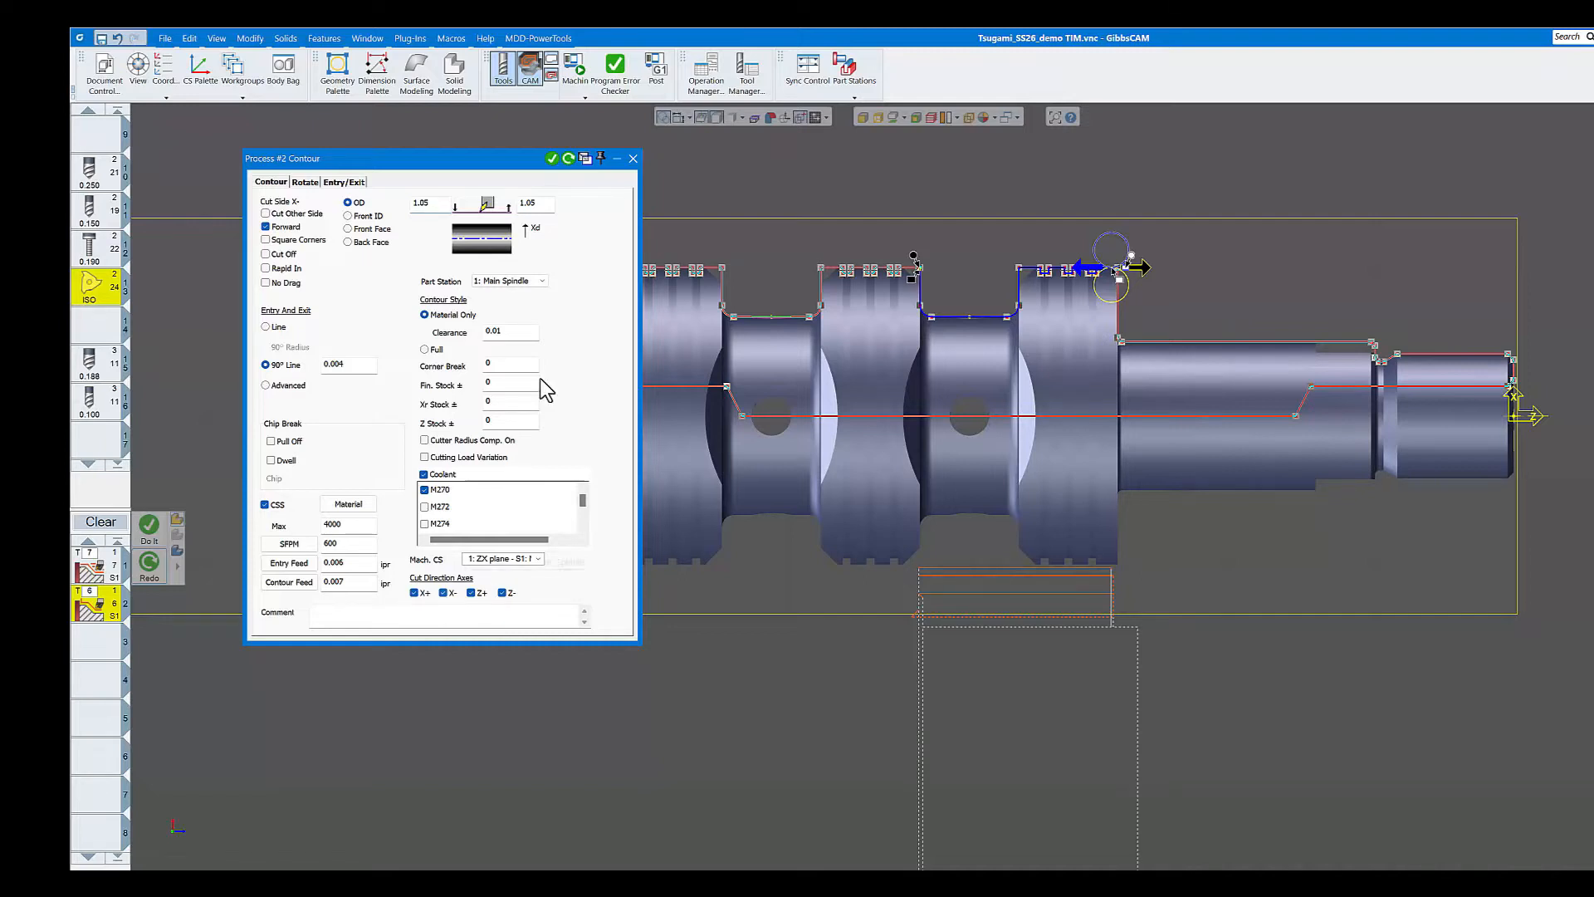
left_click(568, 159)
left_click(444, 593)
left_click(569, 158)
left_click(633, 158)
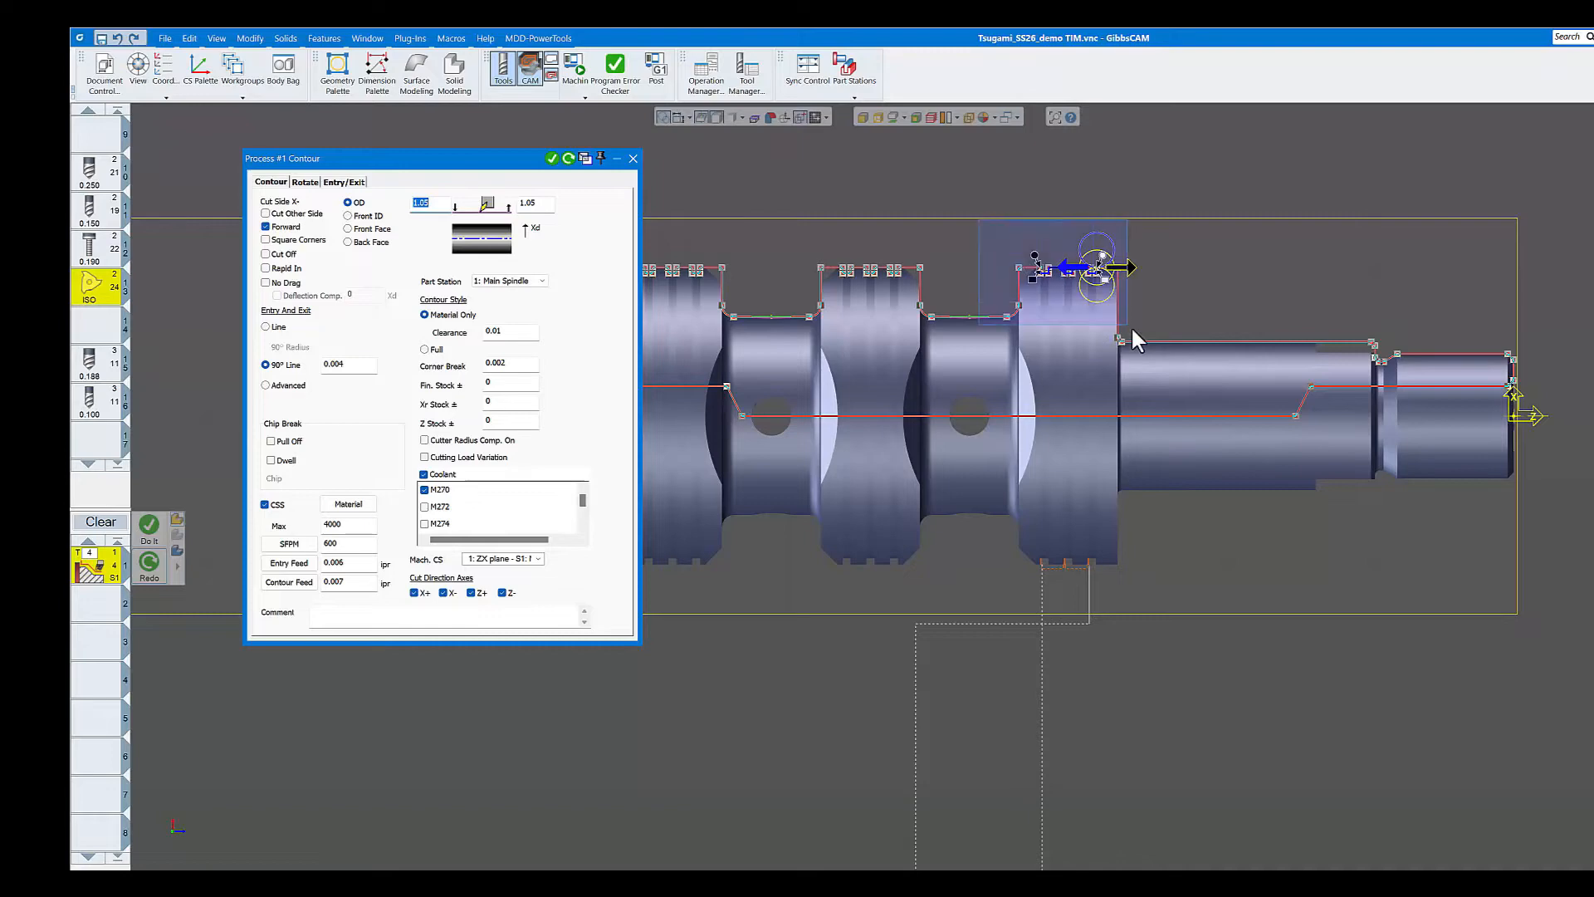
- Examine the tool 4 contour process's start point, end point and selected geometry along the three grooves of the front lobe
scroll(1120, 233, "up", 5)
scroll(1019, 380, "down", 3)
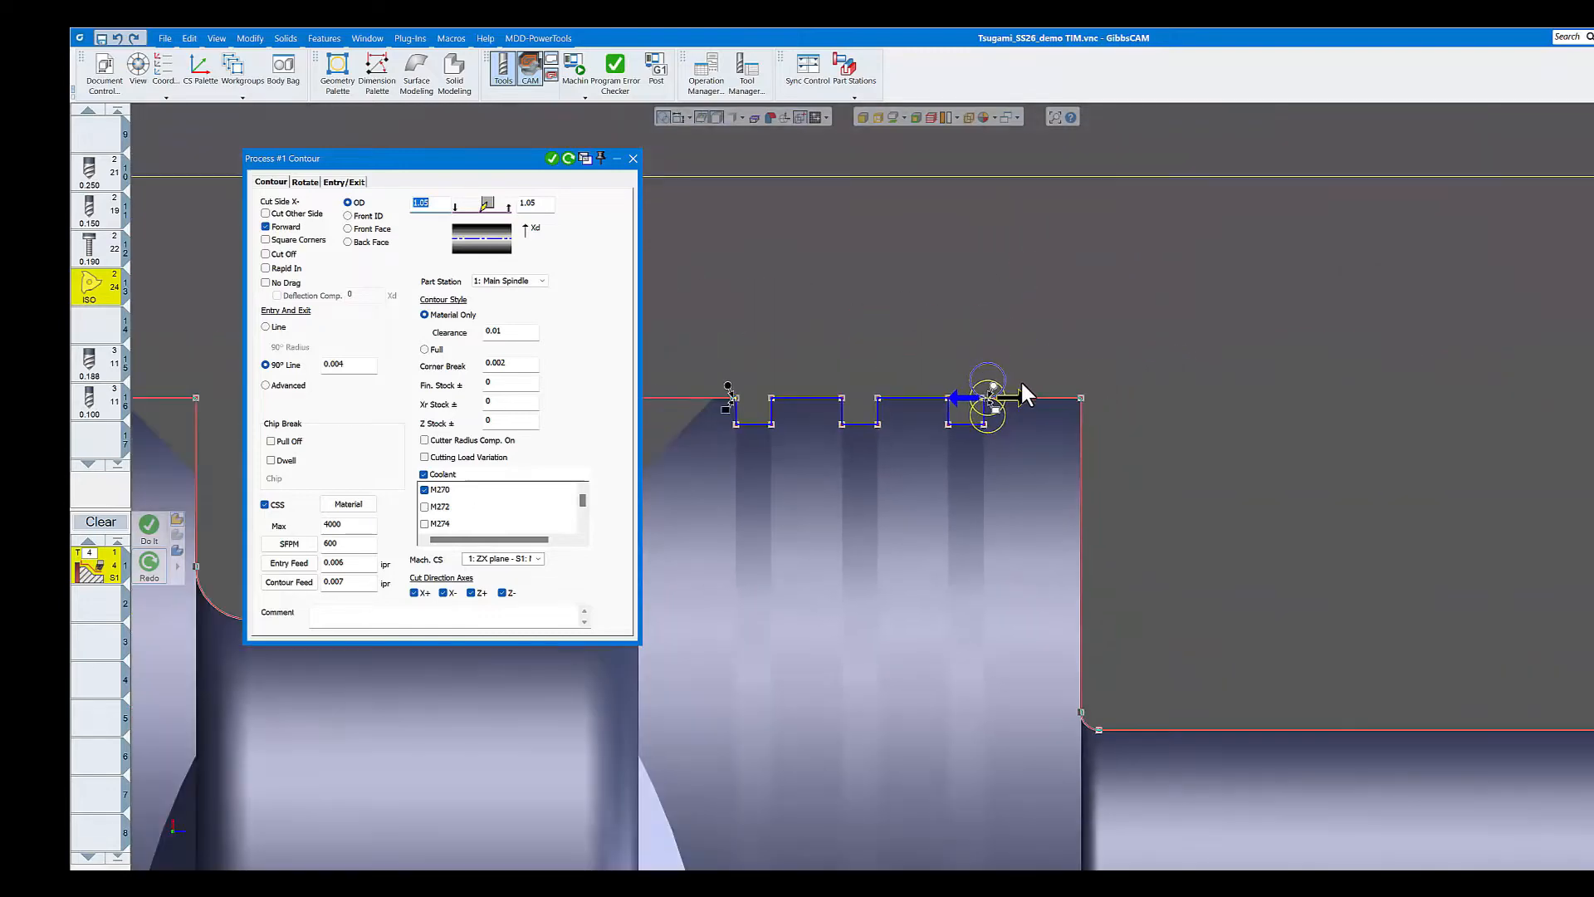
scroll(1019, 394, "up", 2)
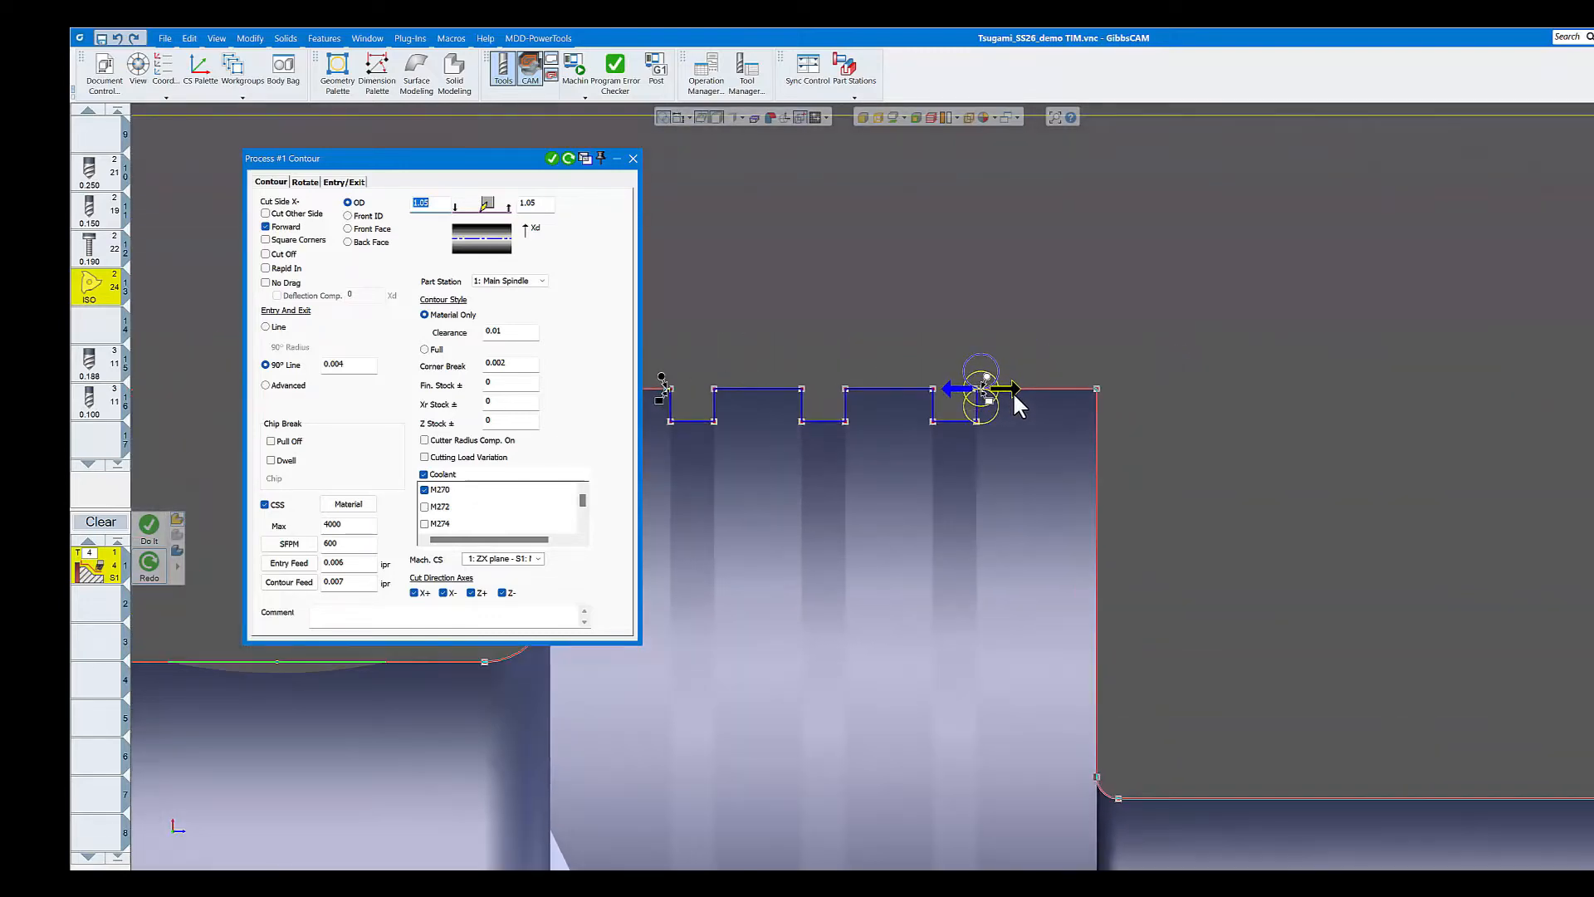
middle_click_drag(688, 386, 886, 347)
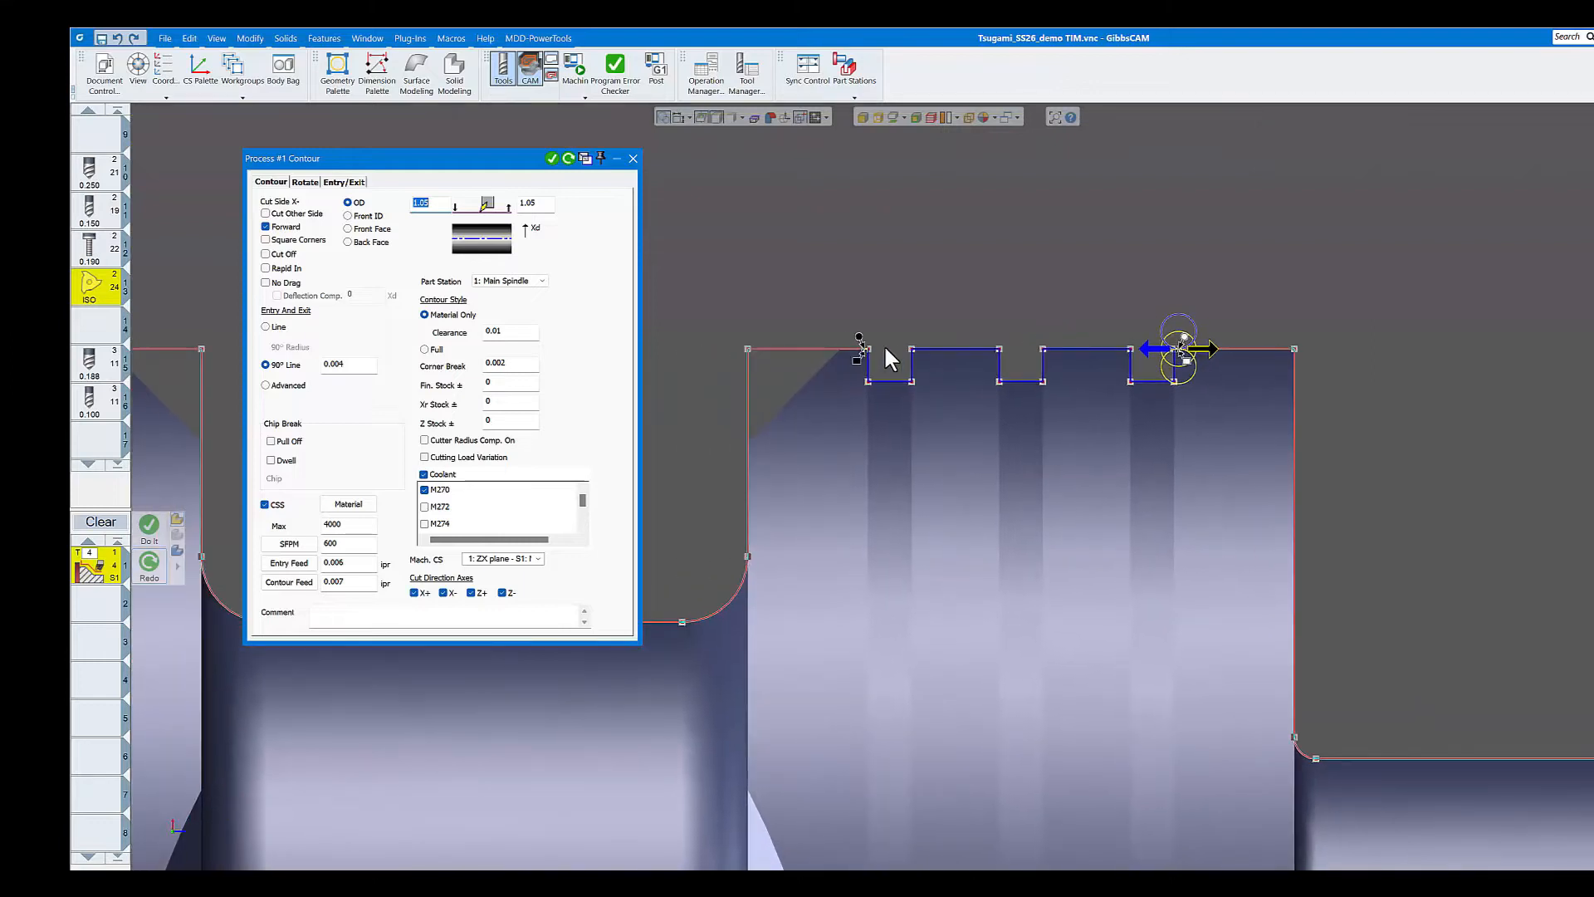
scroll(939, 382, "down", 1)
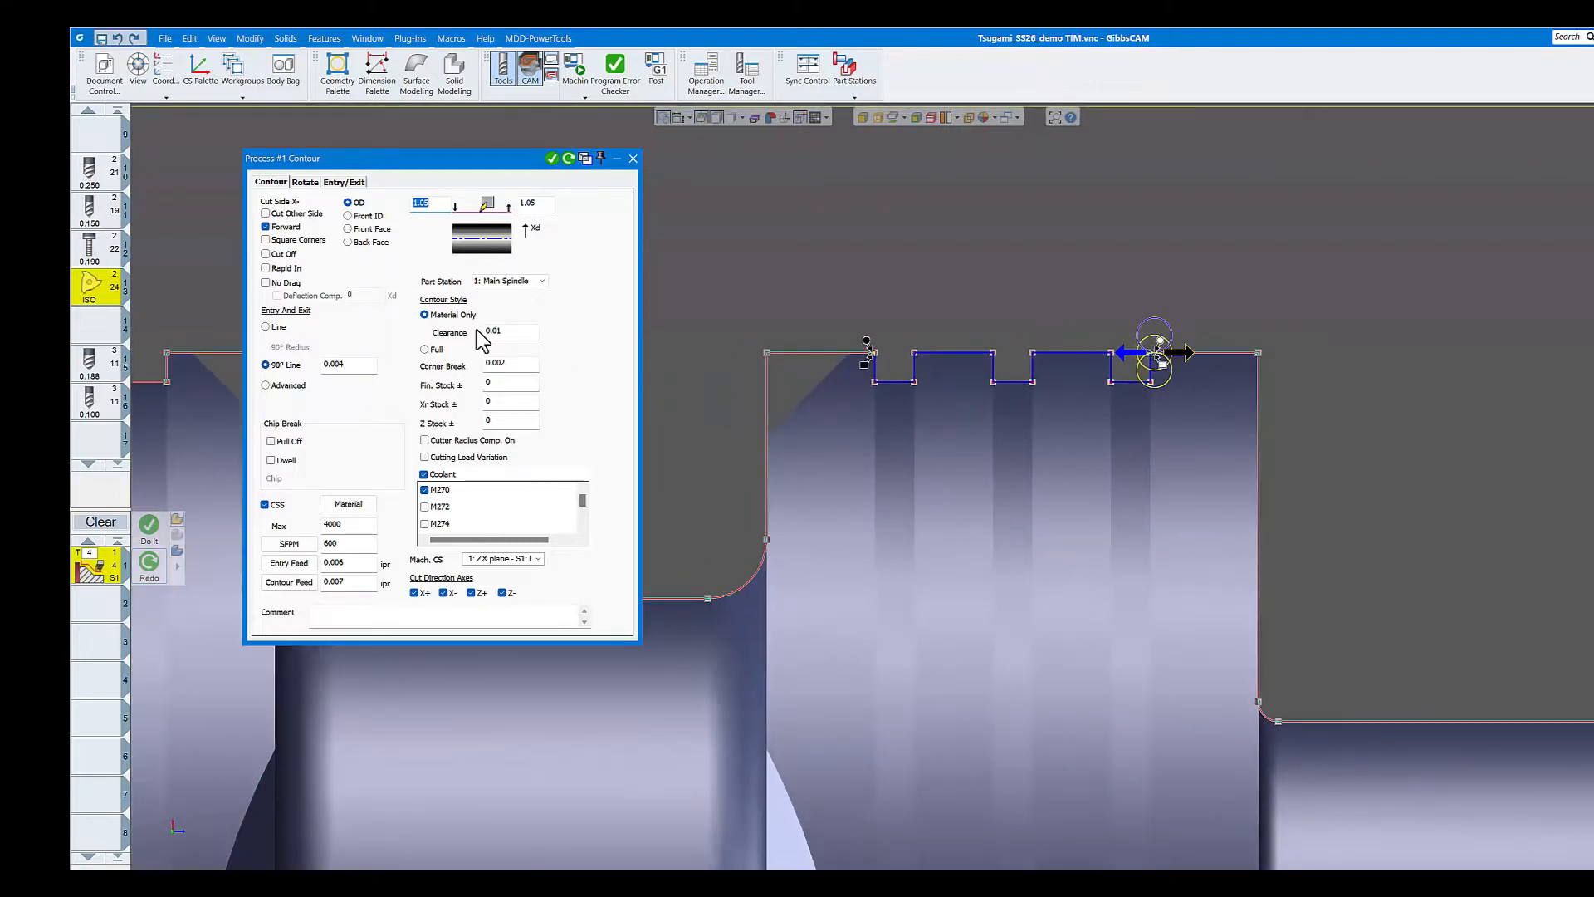
scroll(928, 349, "down", 4)
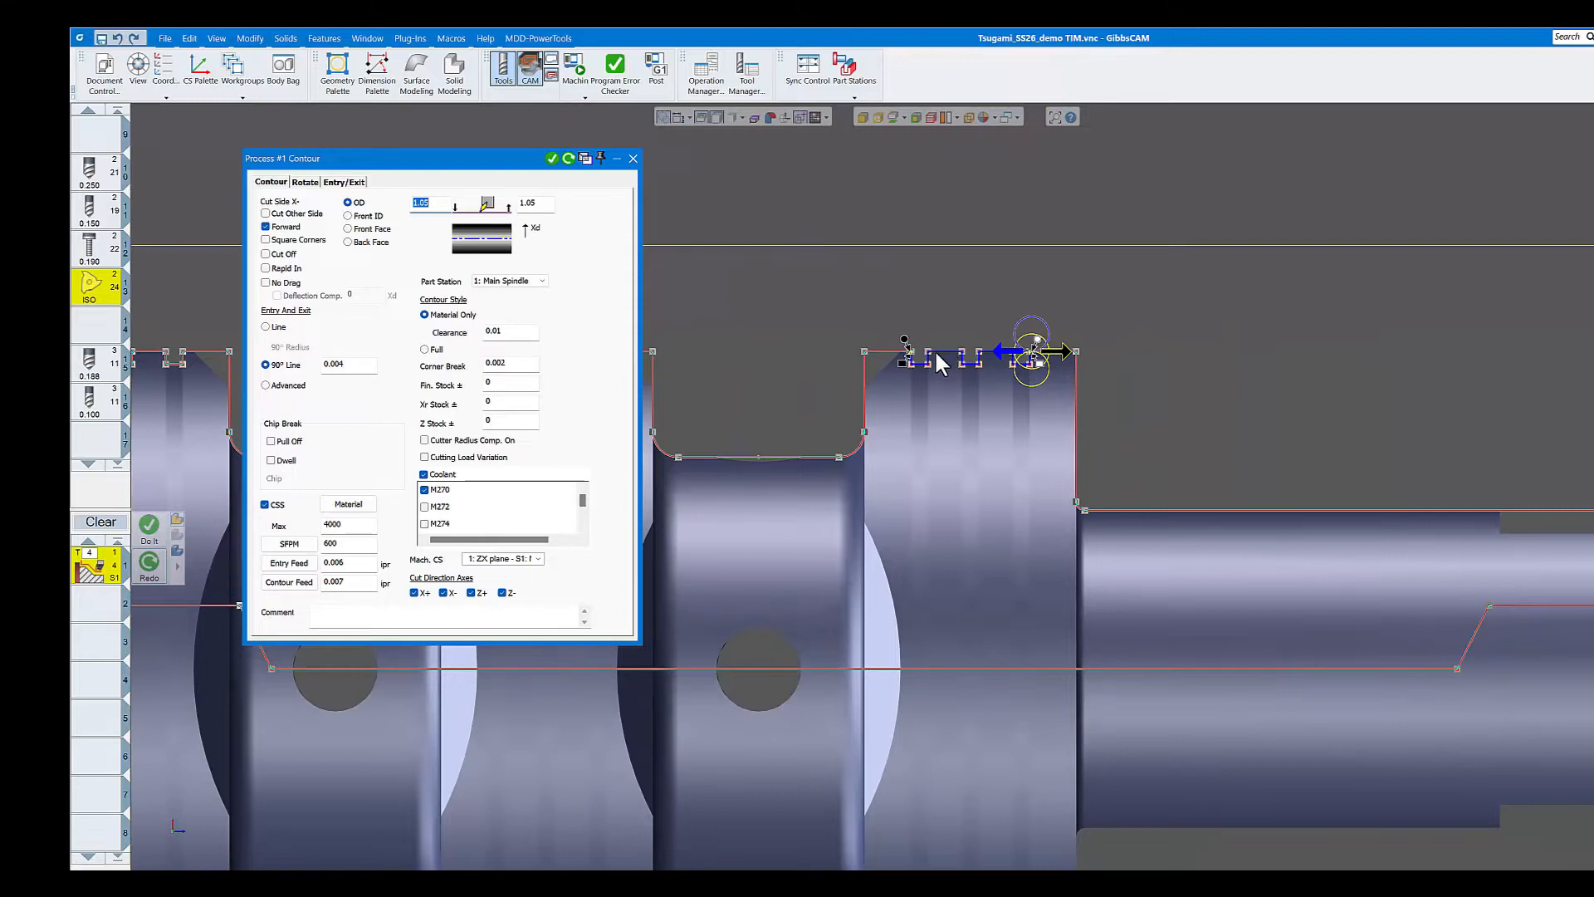
scroll(946, 364, "down", 6)
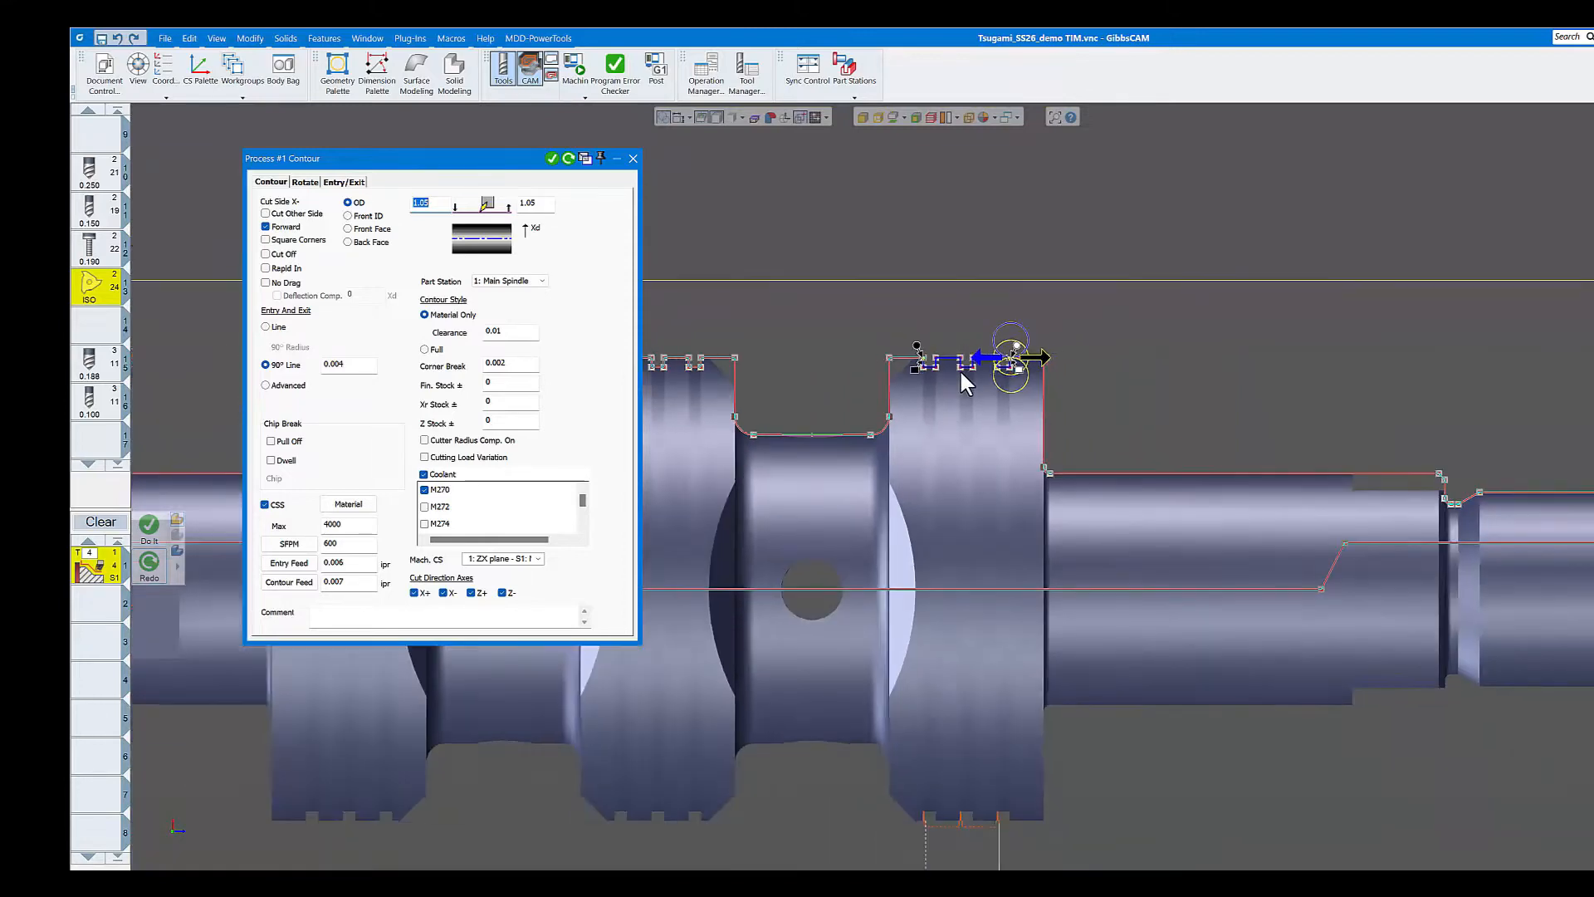
- Examine the tool 4 toolpath at the groove walls and corner breaks, then close the contour process
middle_click_drag(965, 408, 993, 241)
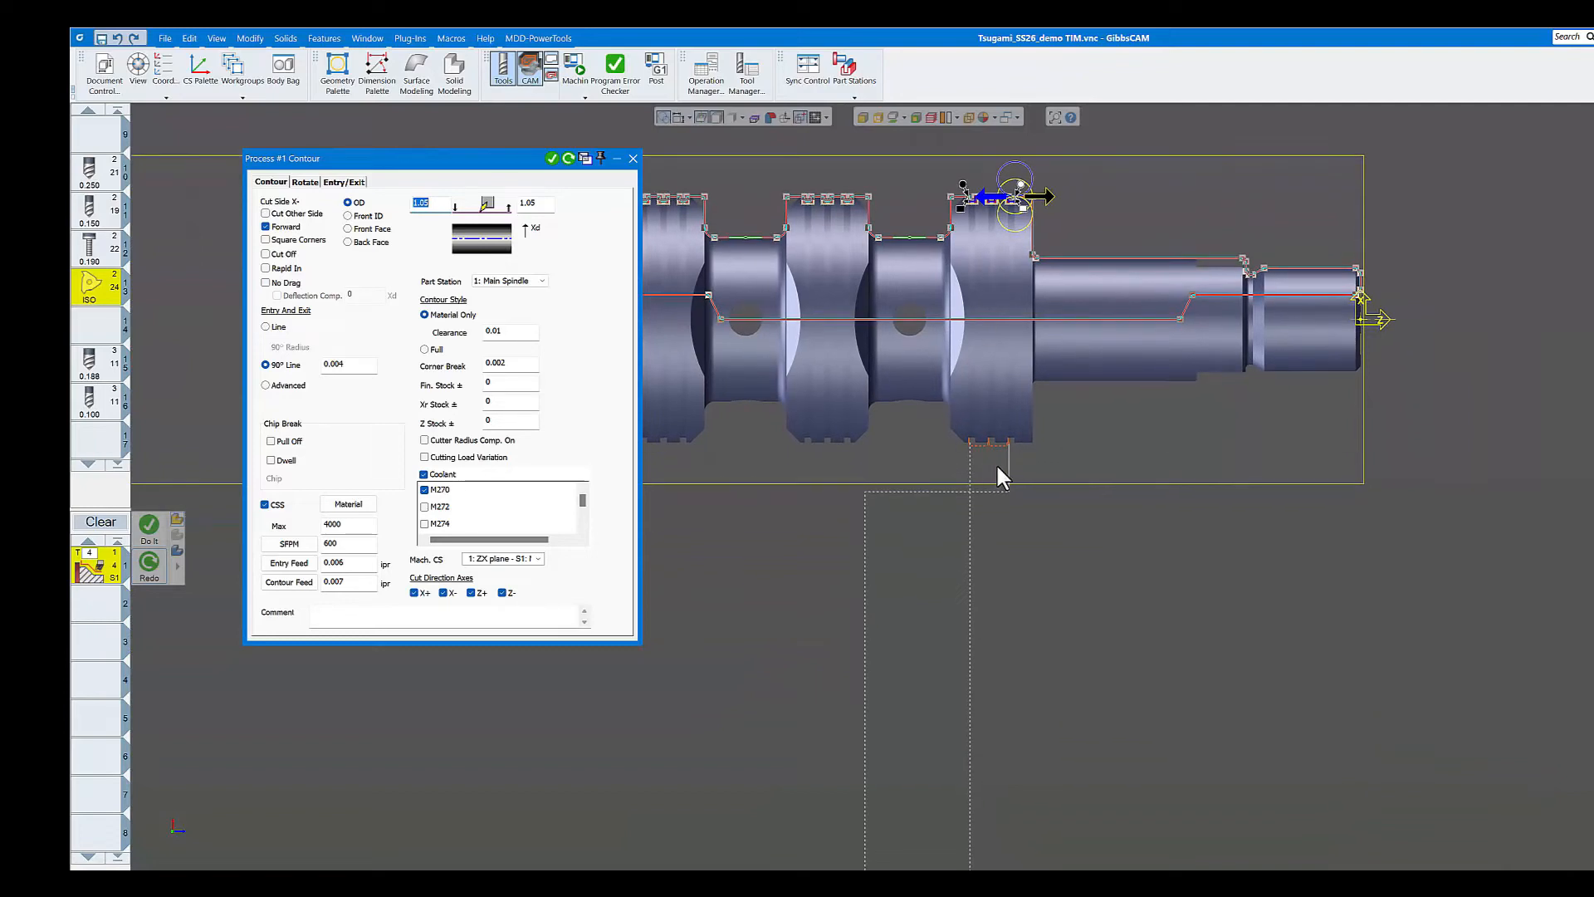
scroll(955, 444, "up", 5)
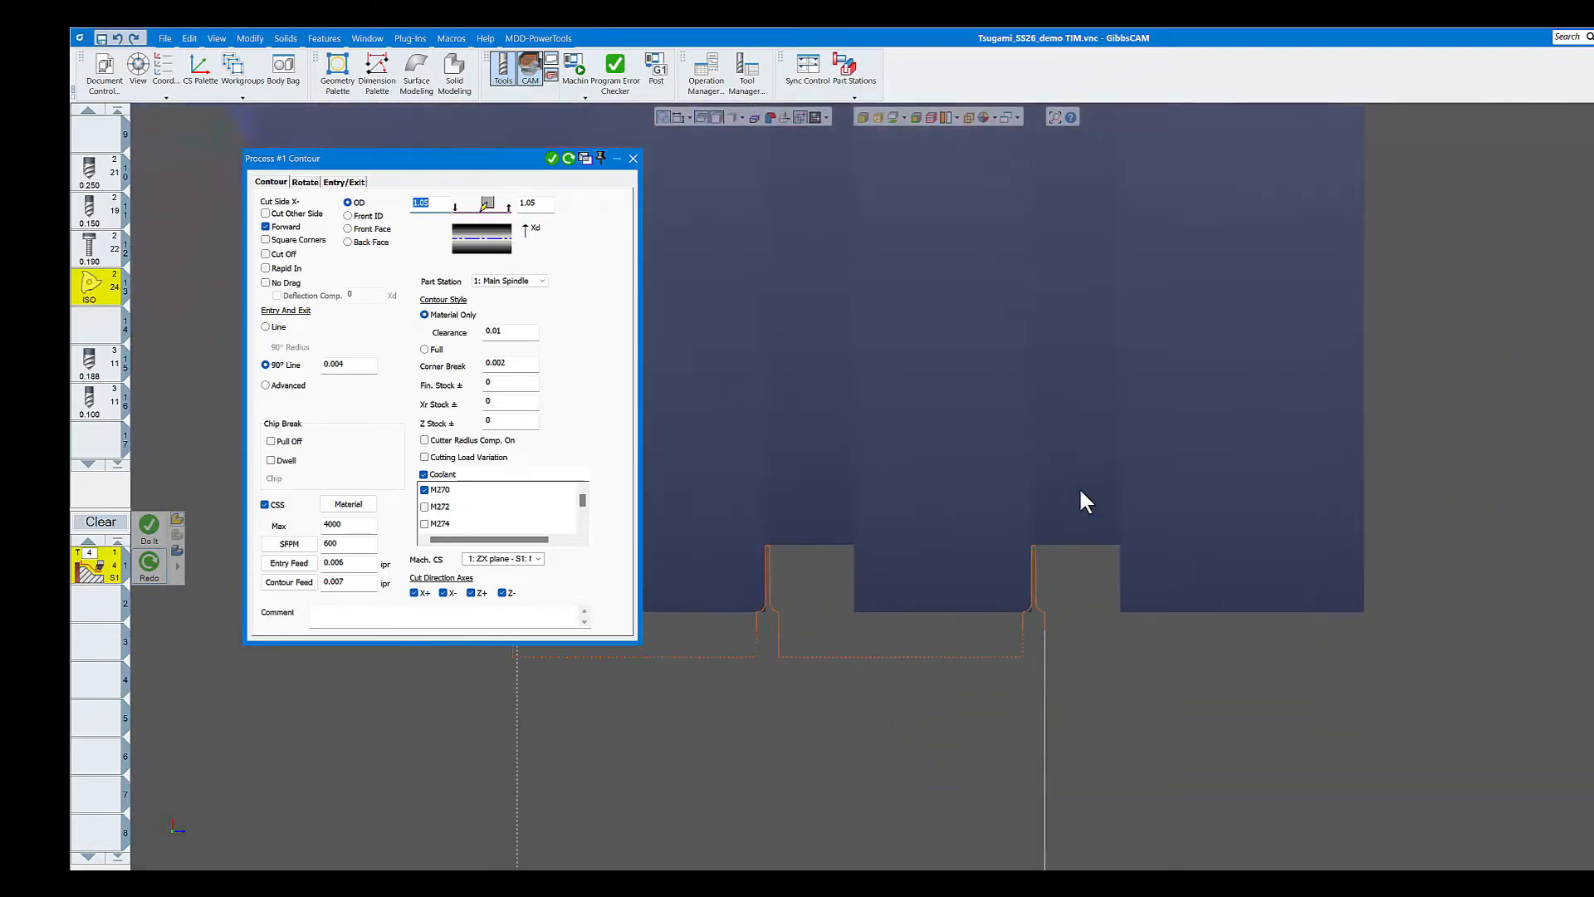
middle_click_drag(955, 649, 1195, 524)
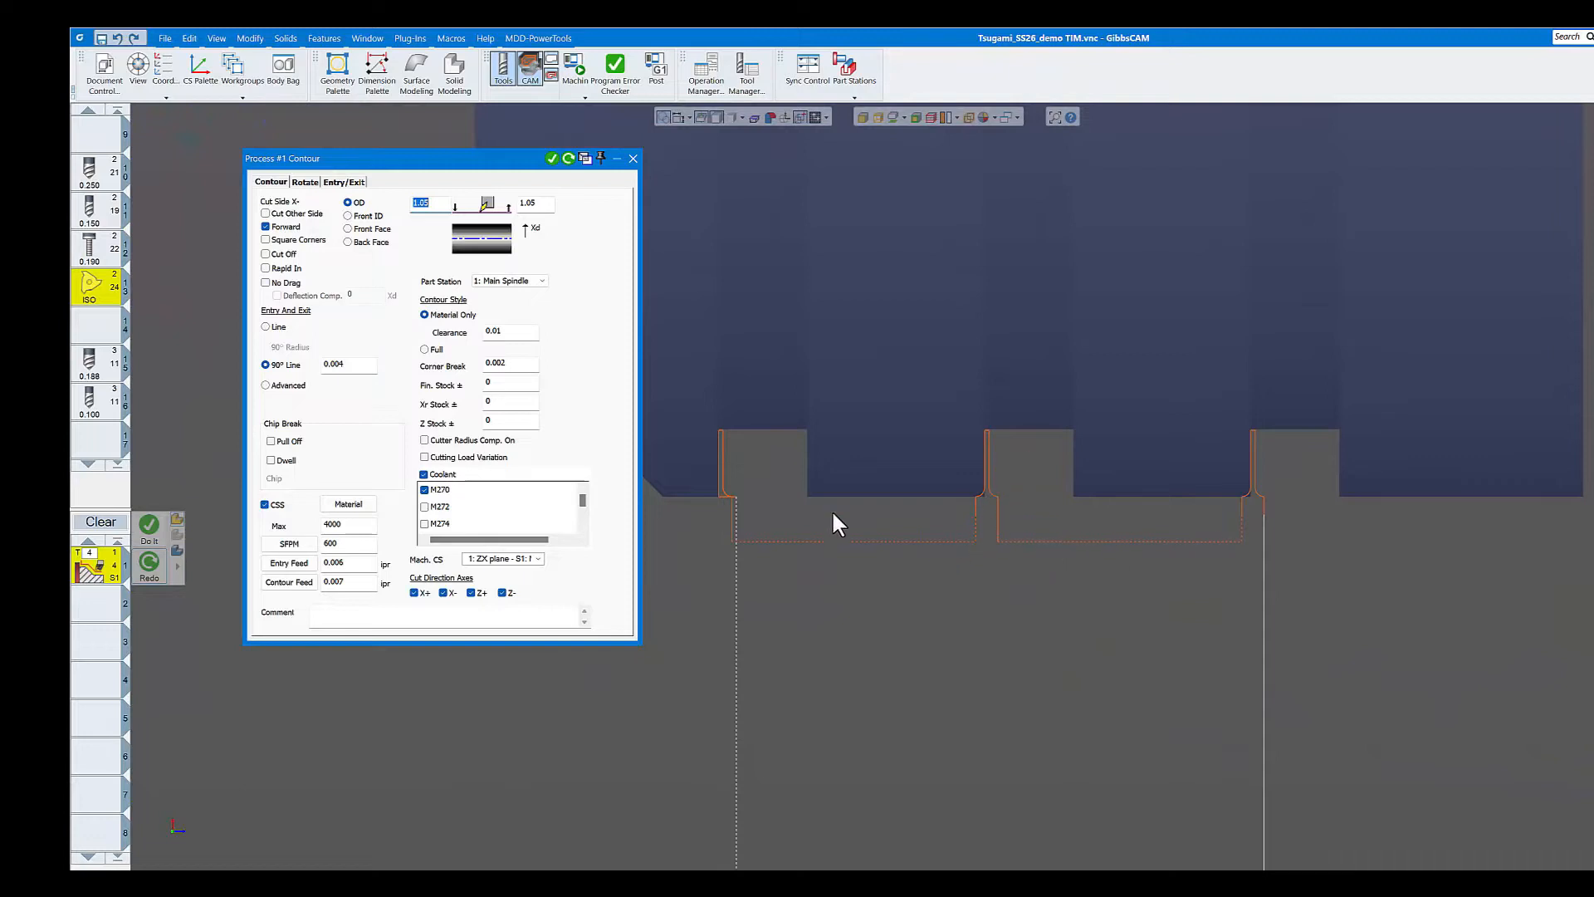
scroll(907, 502, "down", 3)
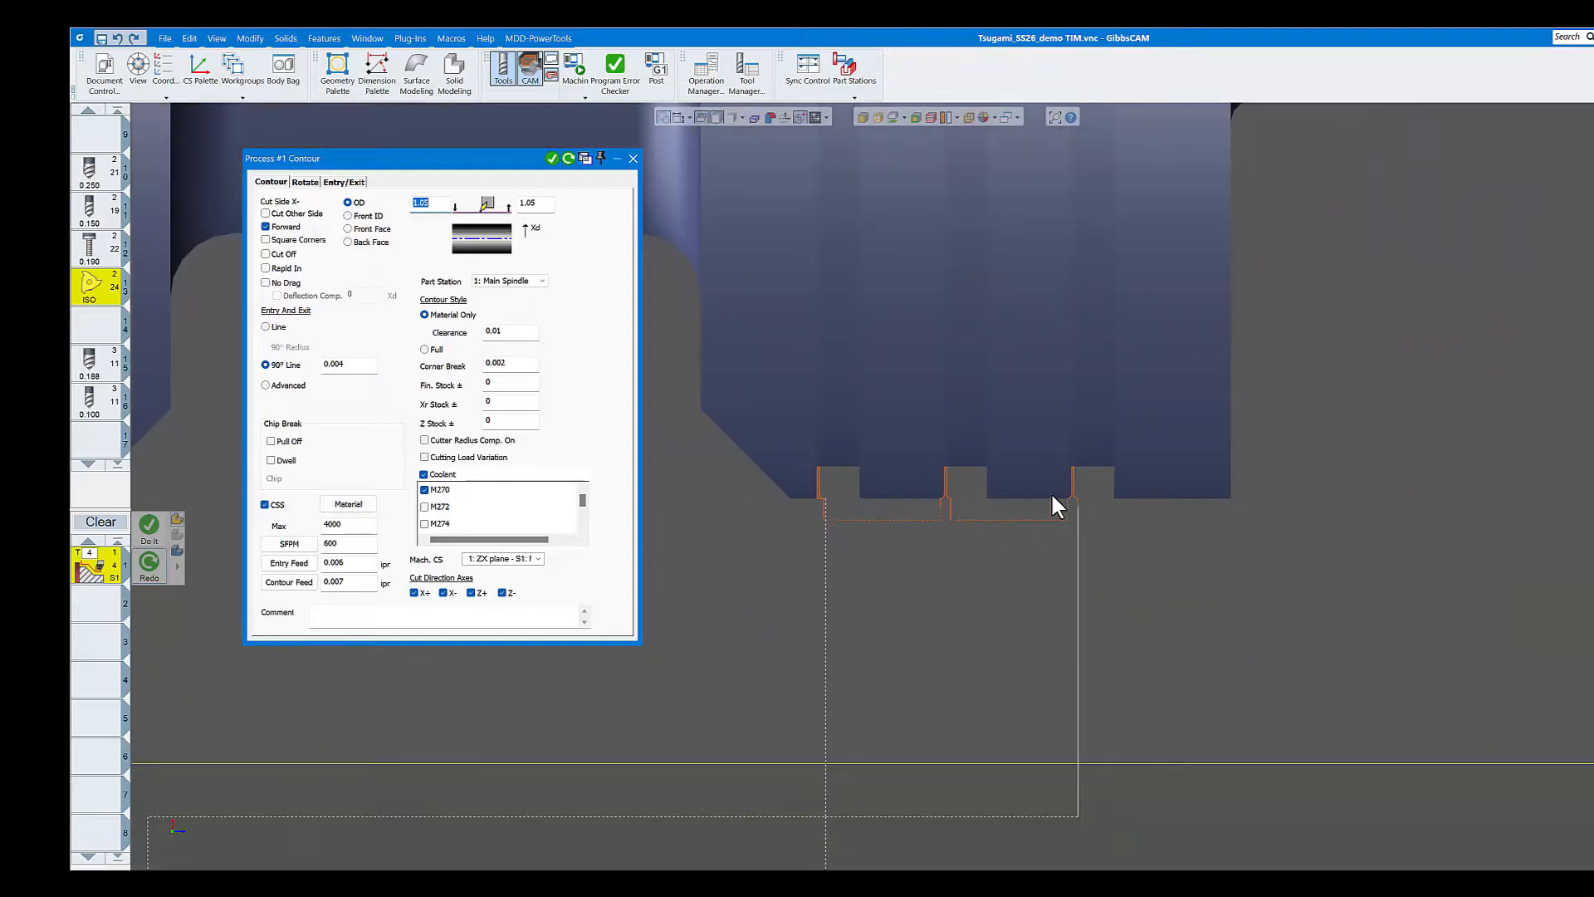
scroll(1032, 515, "down", 6)
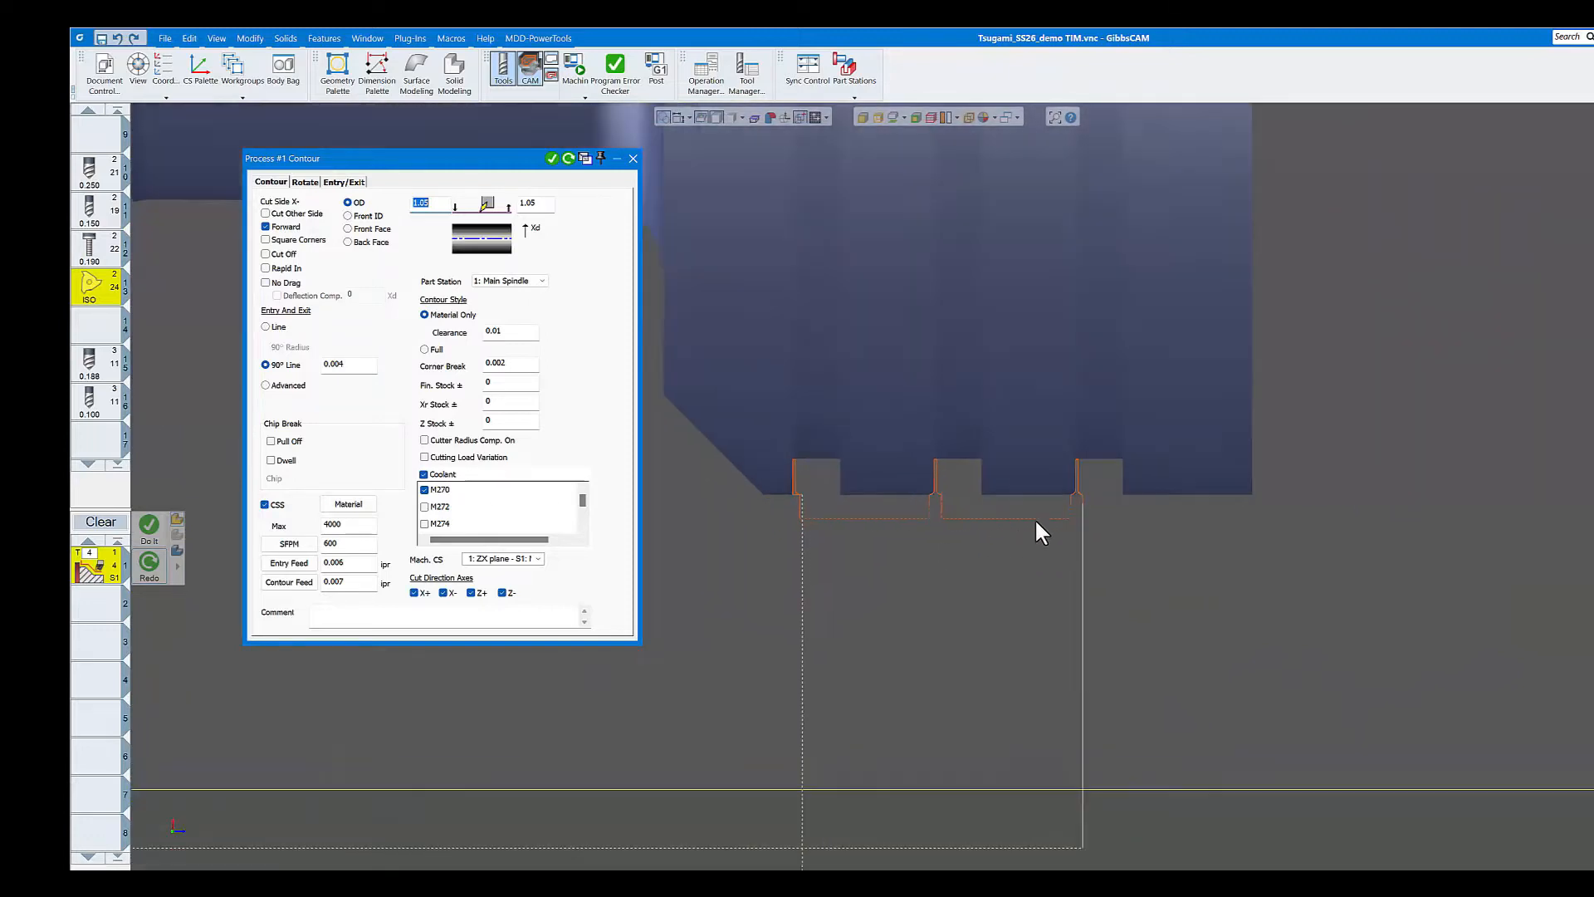
scroll(1032, 513, "down", 1)
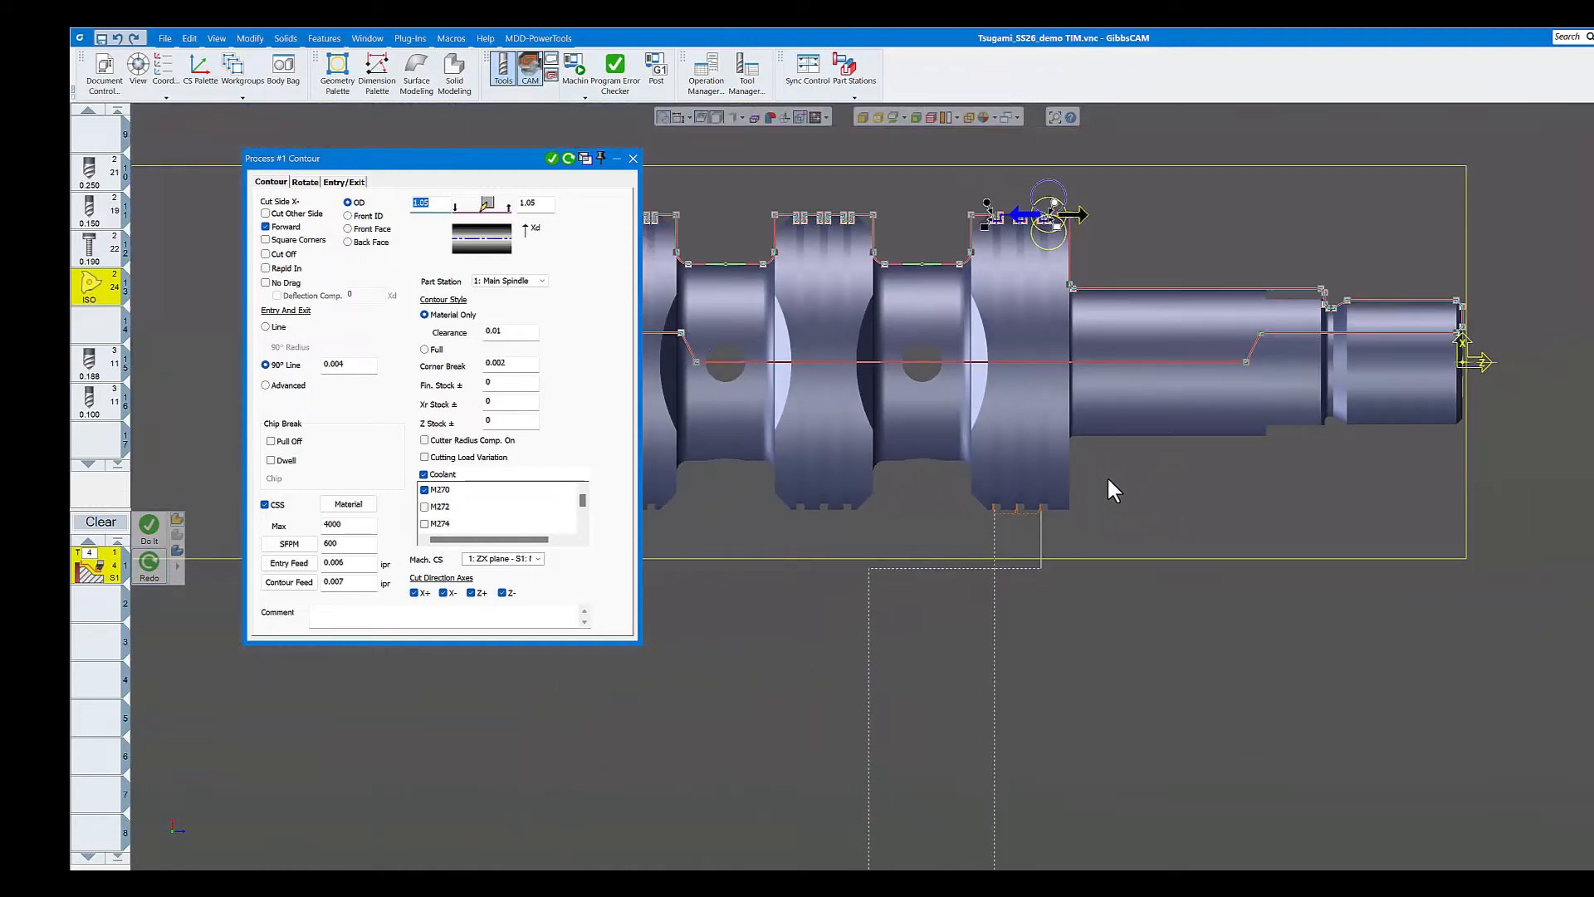
middle_click_drag(1145, 481, 1133, 555)
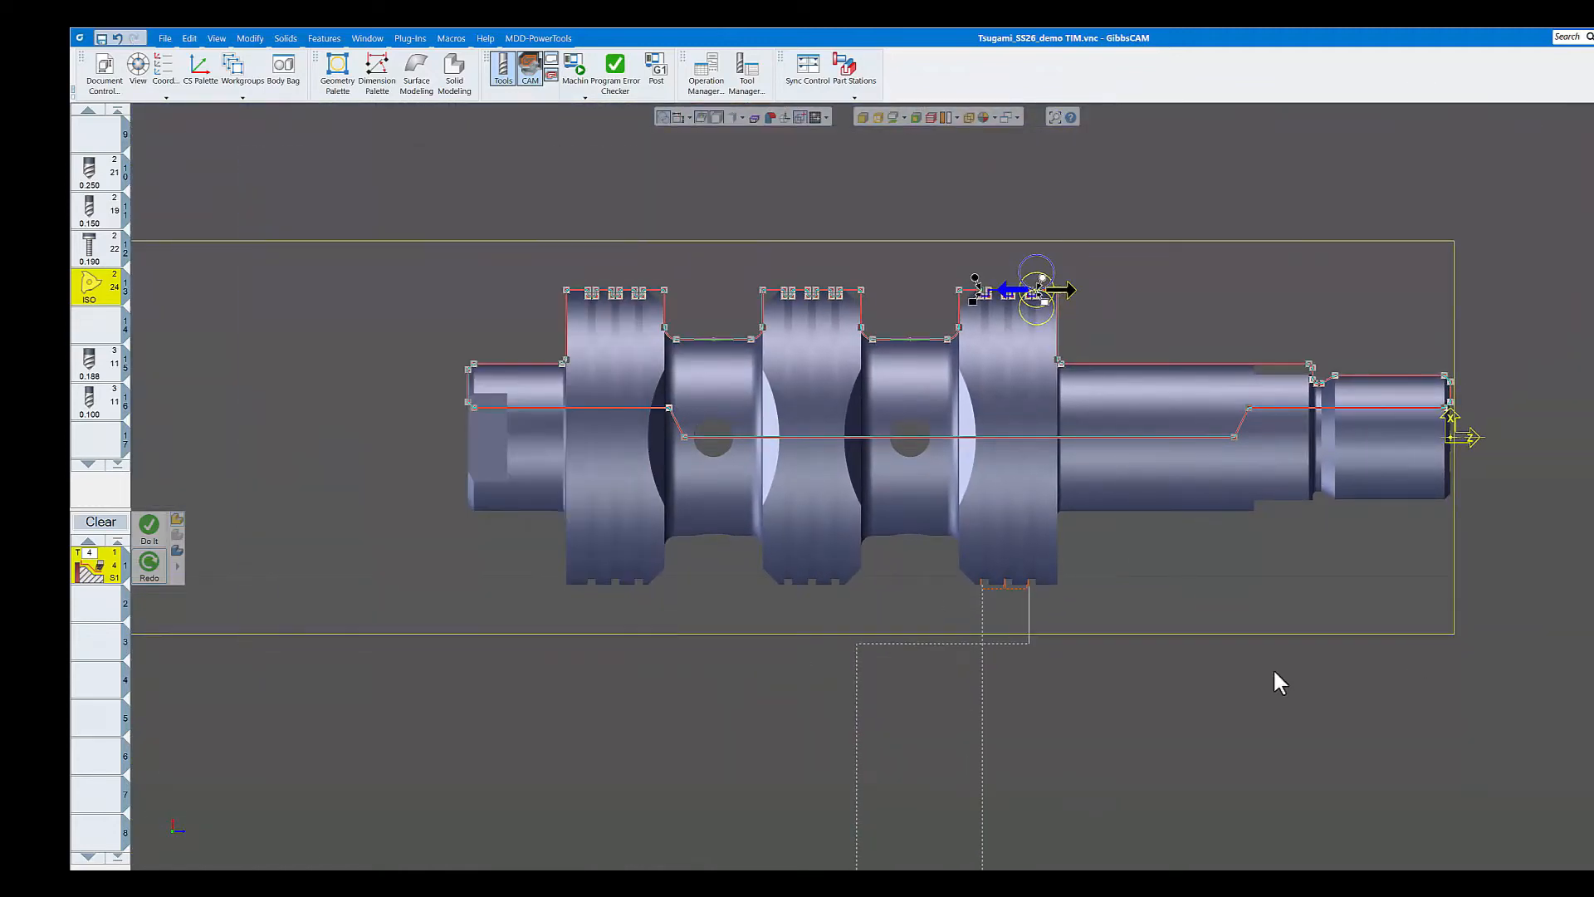
- Review the tool 15 holes process on the cross holes between the lobes, including its toolpath and coordinate system plane
middle_click_drag(1045, 649, 1254, 554)
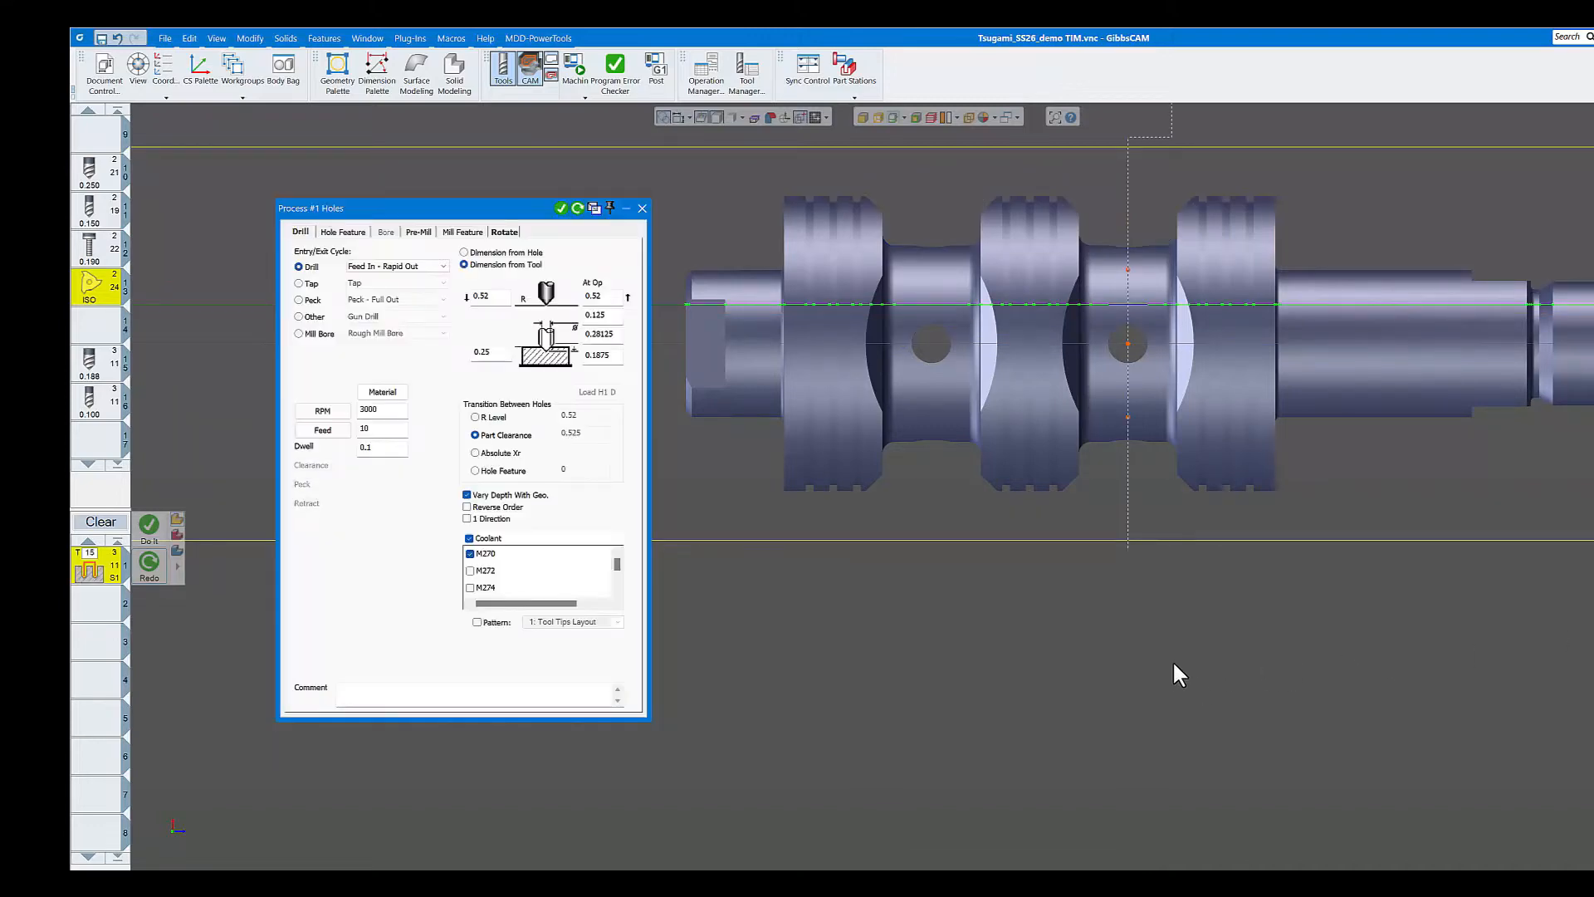
middle_click_drag(1028, 503, 1030, 686)
scroll(1073, 489, "up", 2)
left_click(893, 117)
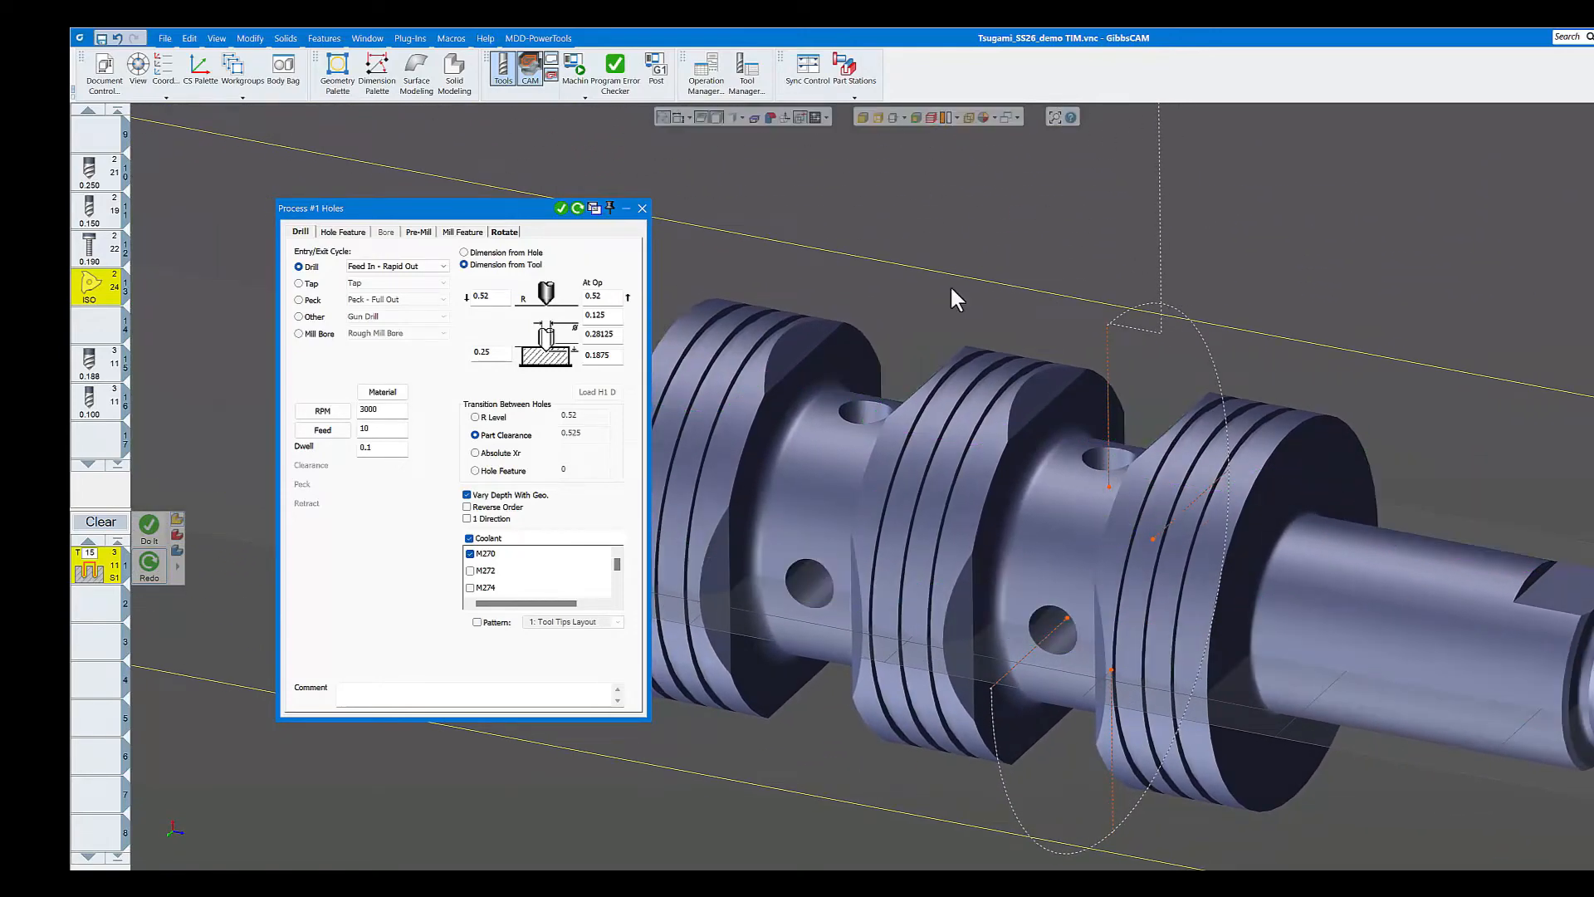
left_click(892, 117)
middle_click_drag(946, 249, 1054, 496)
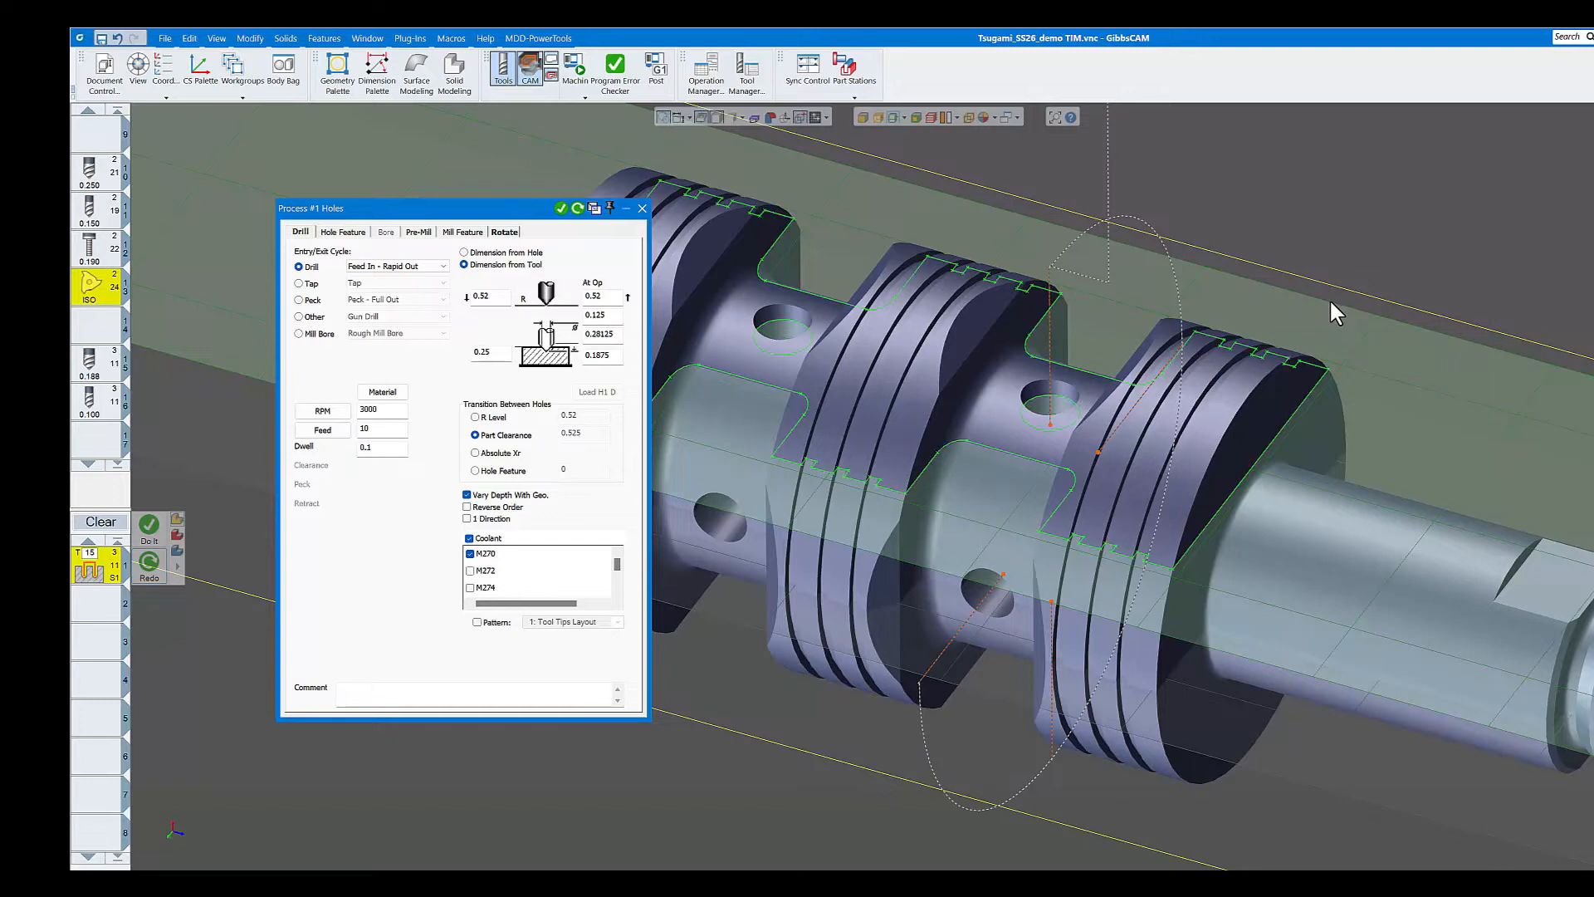
left_click(1064, 413)
left_click(642, 208)
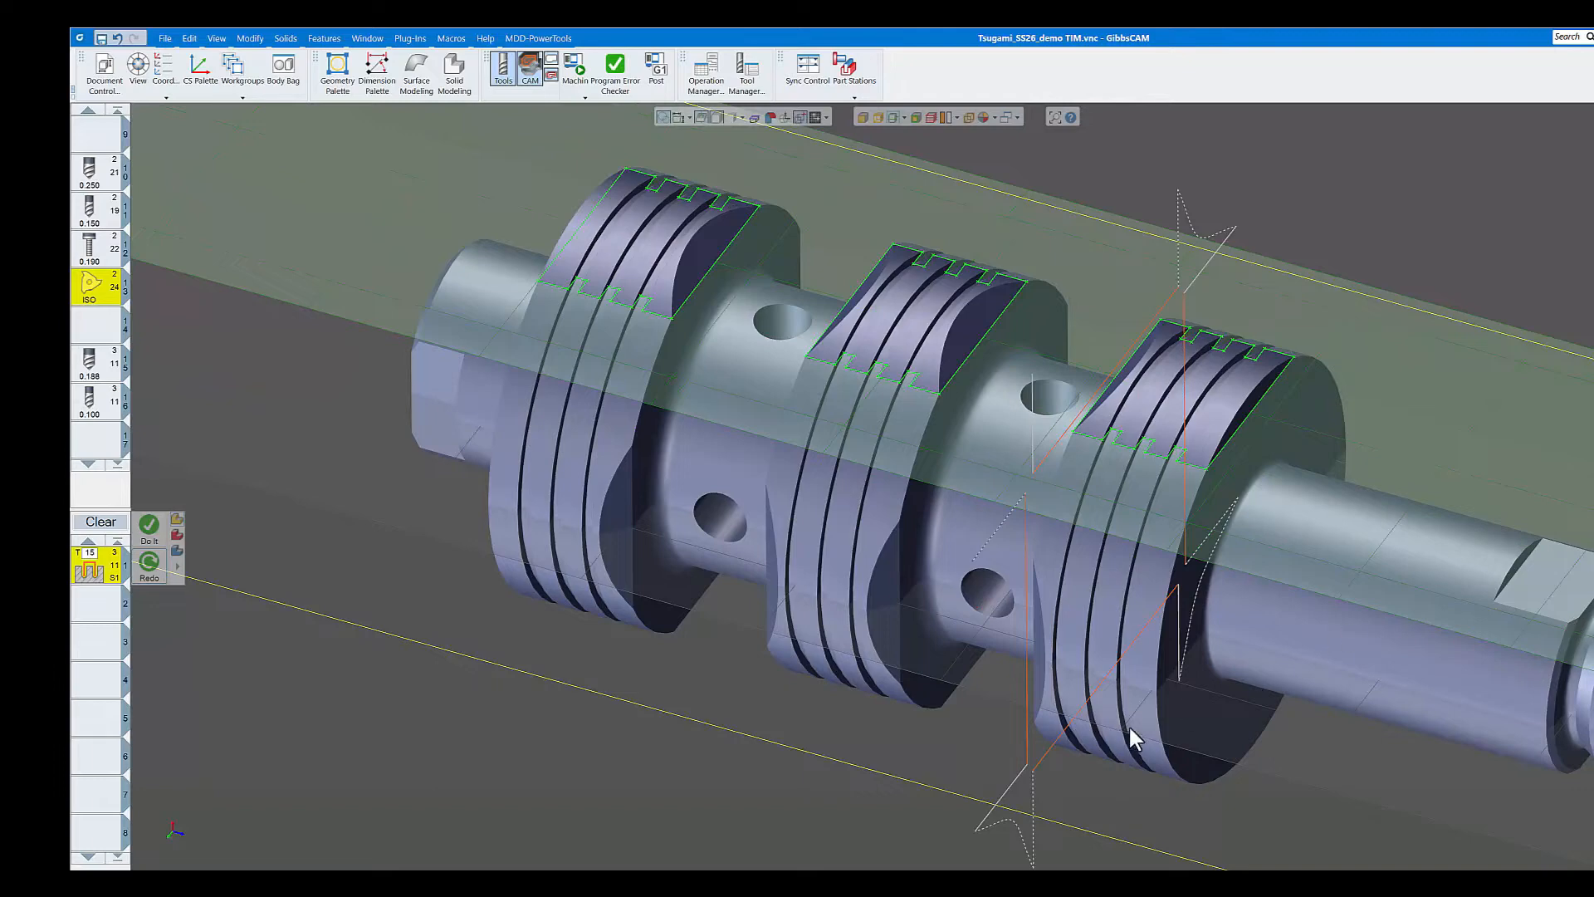
- Review the tool 15 contour process on the front lobe and check the spot drill's definition
scroll(1183, 699, "down", 2)
middle_click_drag(1064, 584, 1013, 545)
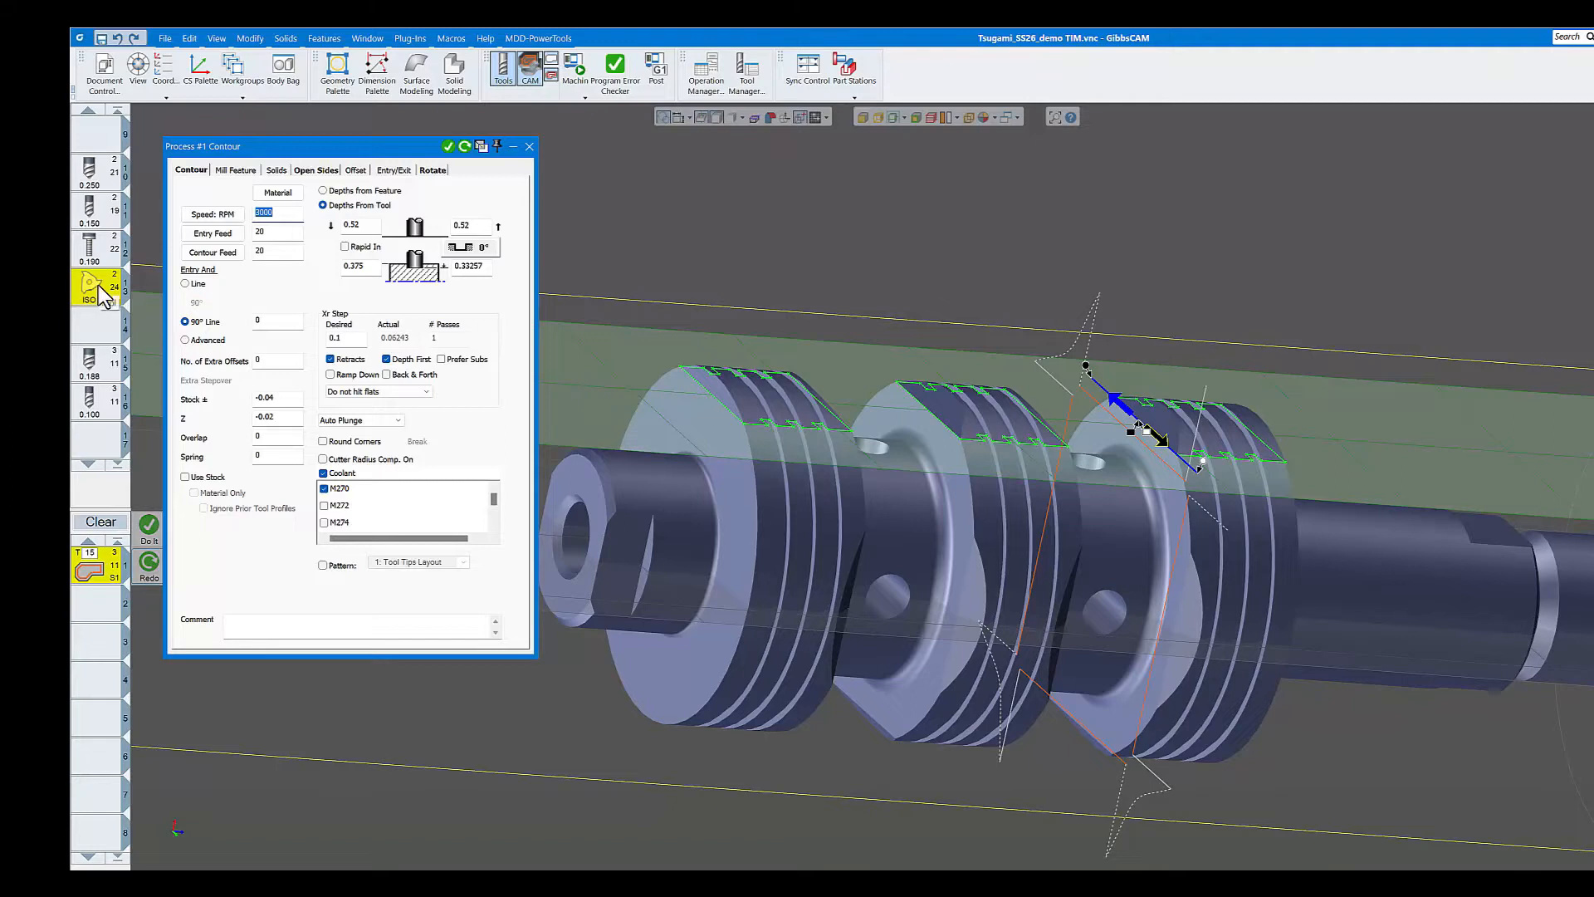
scroll(99, 298, "down", 1)
double_click(93, 333)
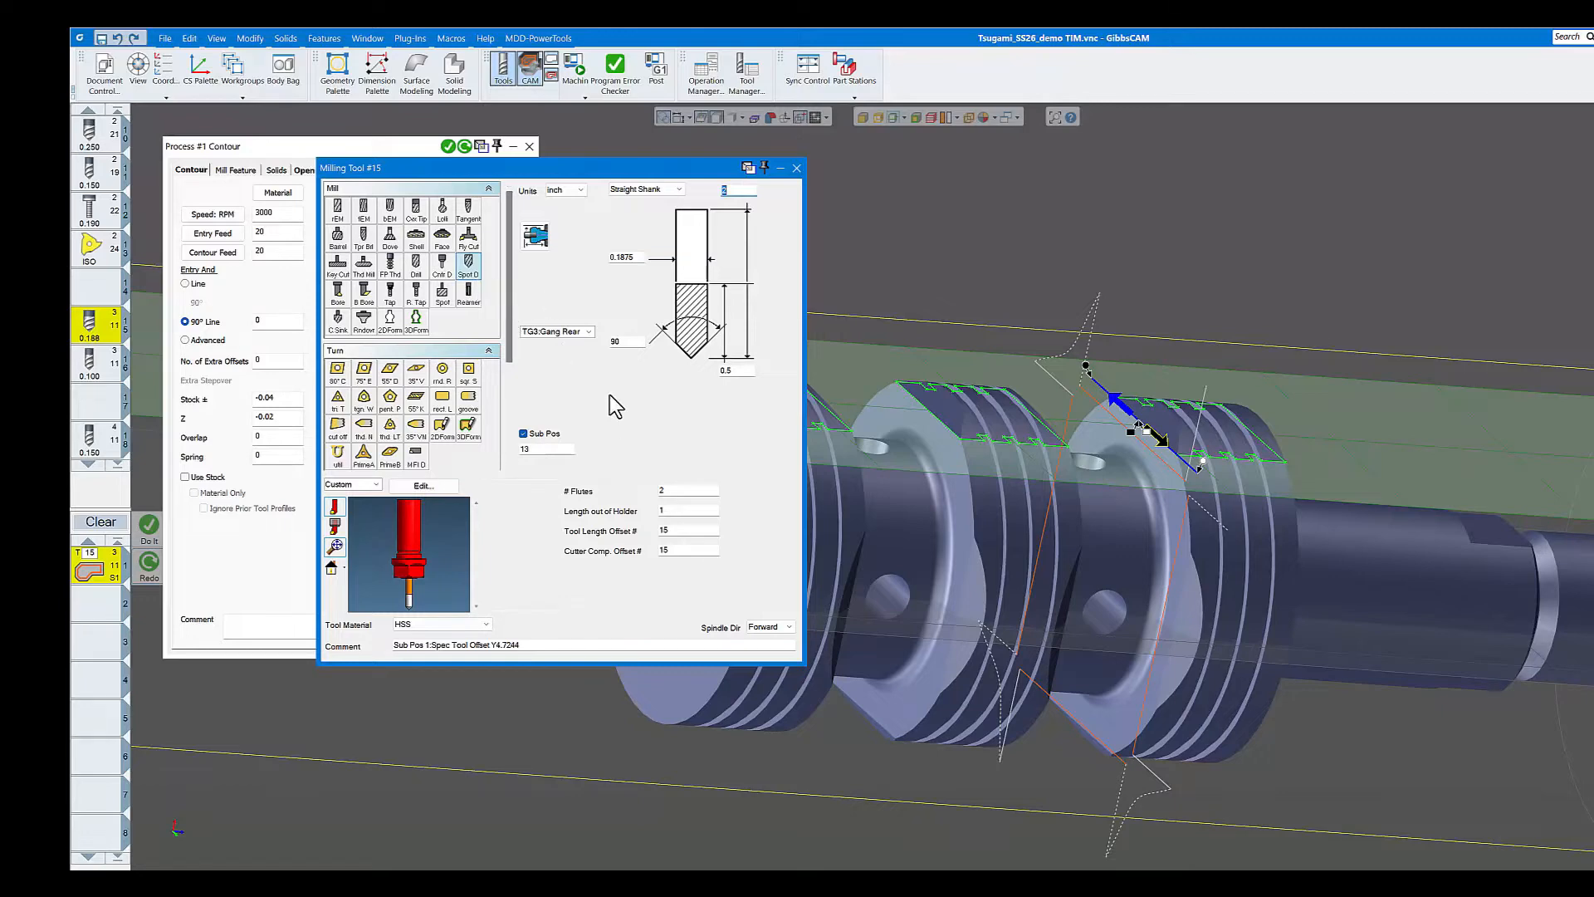
left_click(796, 168)
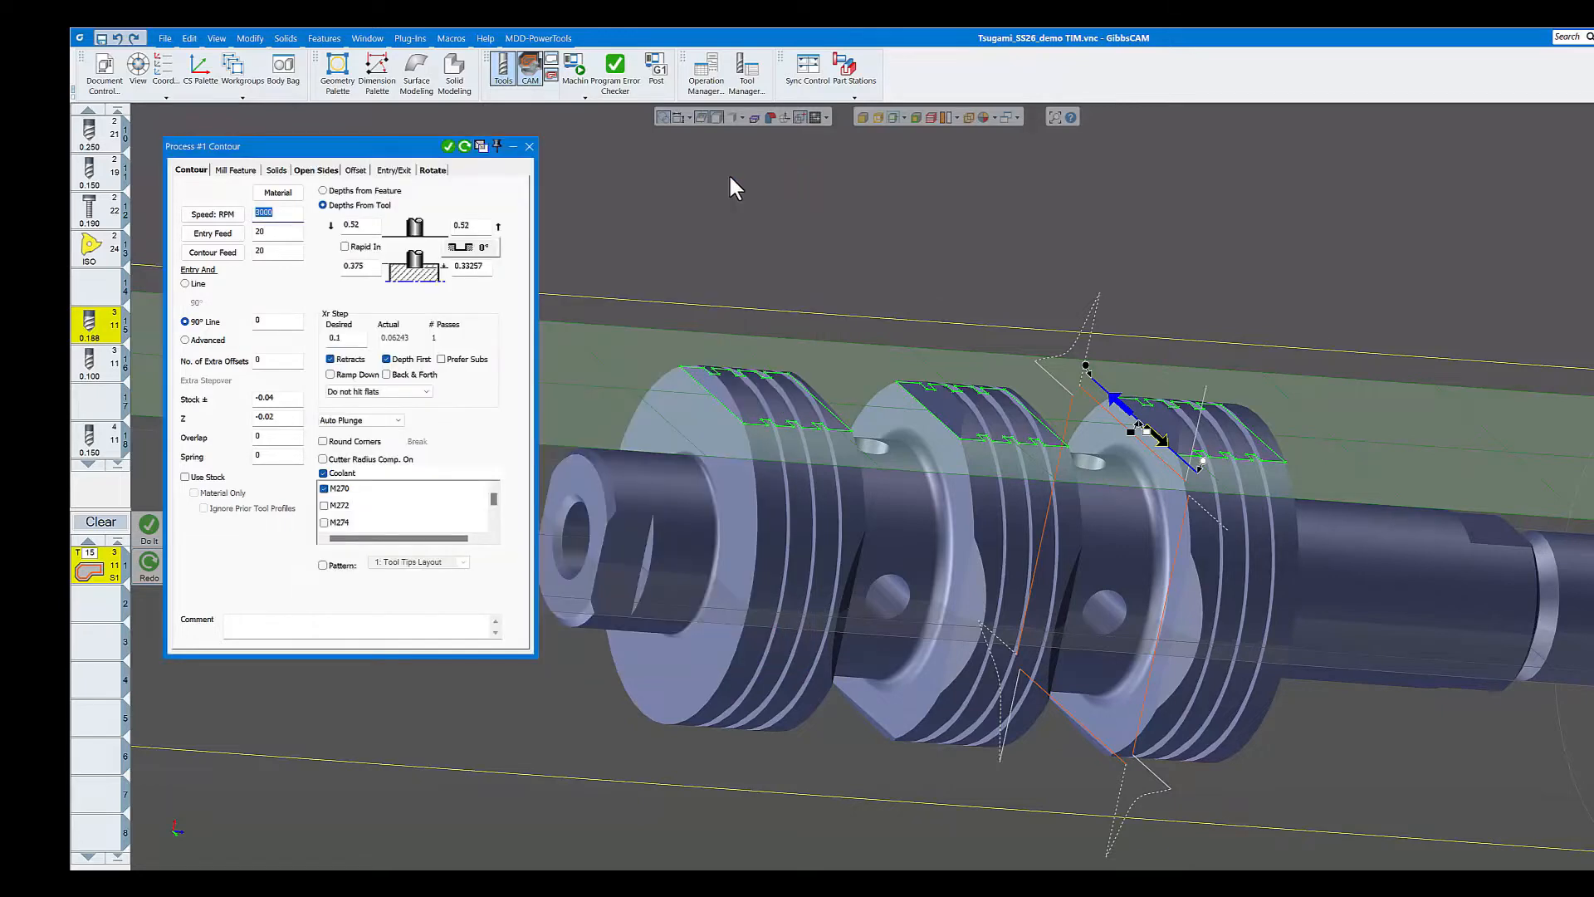
- Reselect the front lobe's rear edge for the tool 15 contour, extend its start and end points past both sides and apply Single Feature Cut
middle_click_drag(1019, 375, 1114, 363)
mouse_move(1220, 455)
middle_mouse_down()
mouse_move(1172, 610)
mouse_move(1164, 461)
mouse_move(971, 523)
middle_mouse_up()
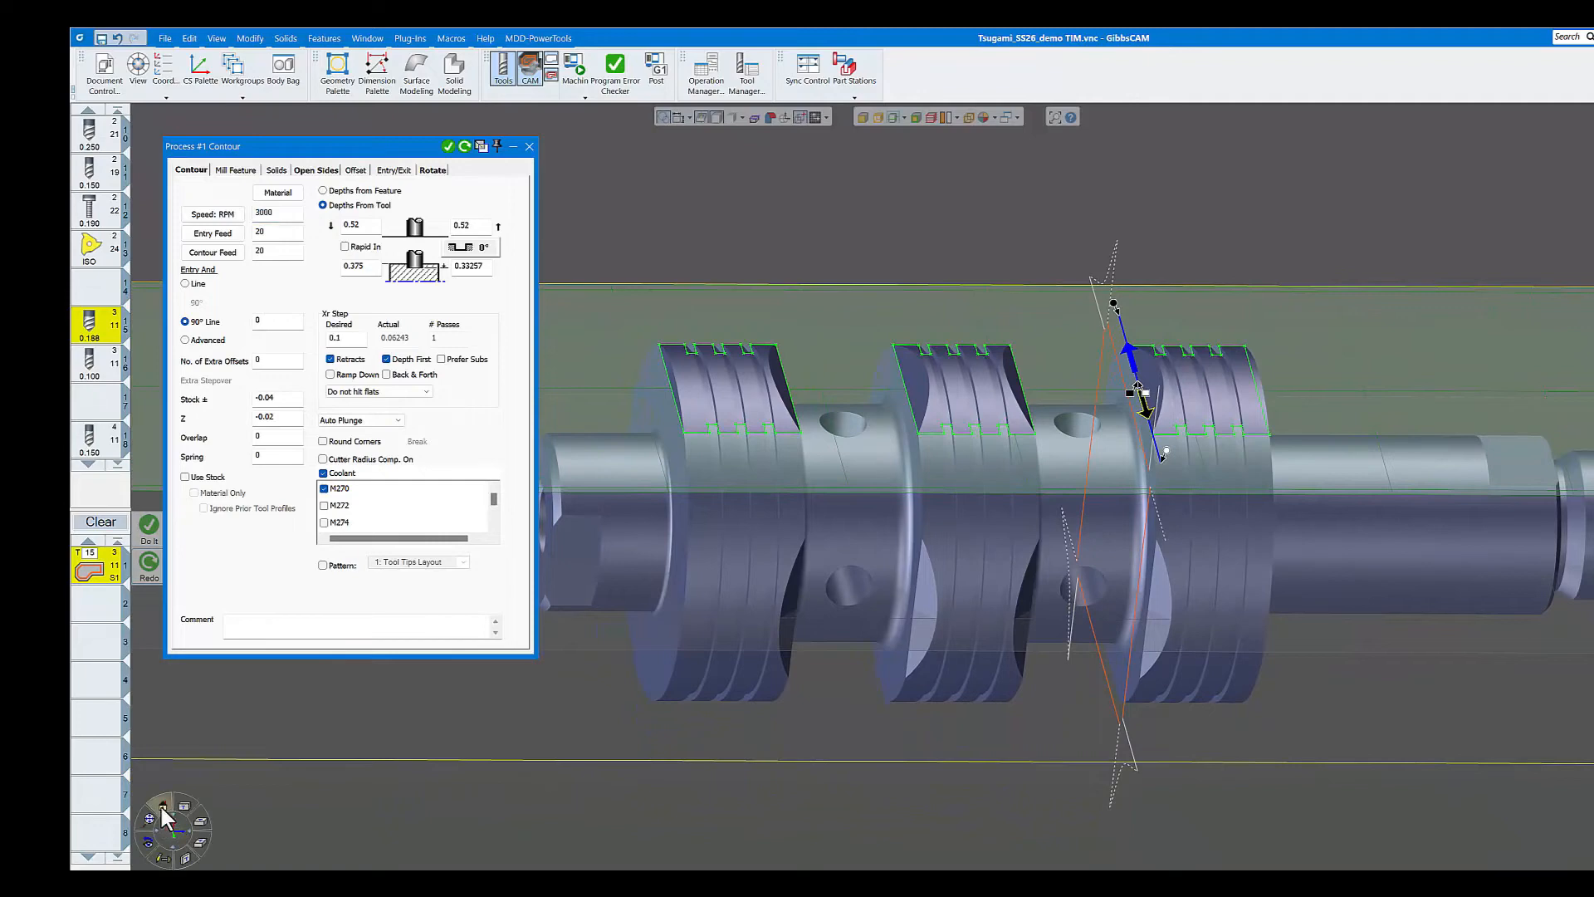
left_click(164, 818)
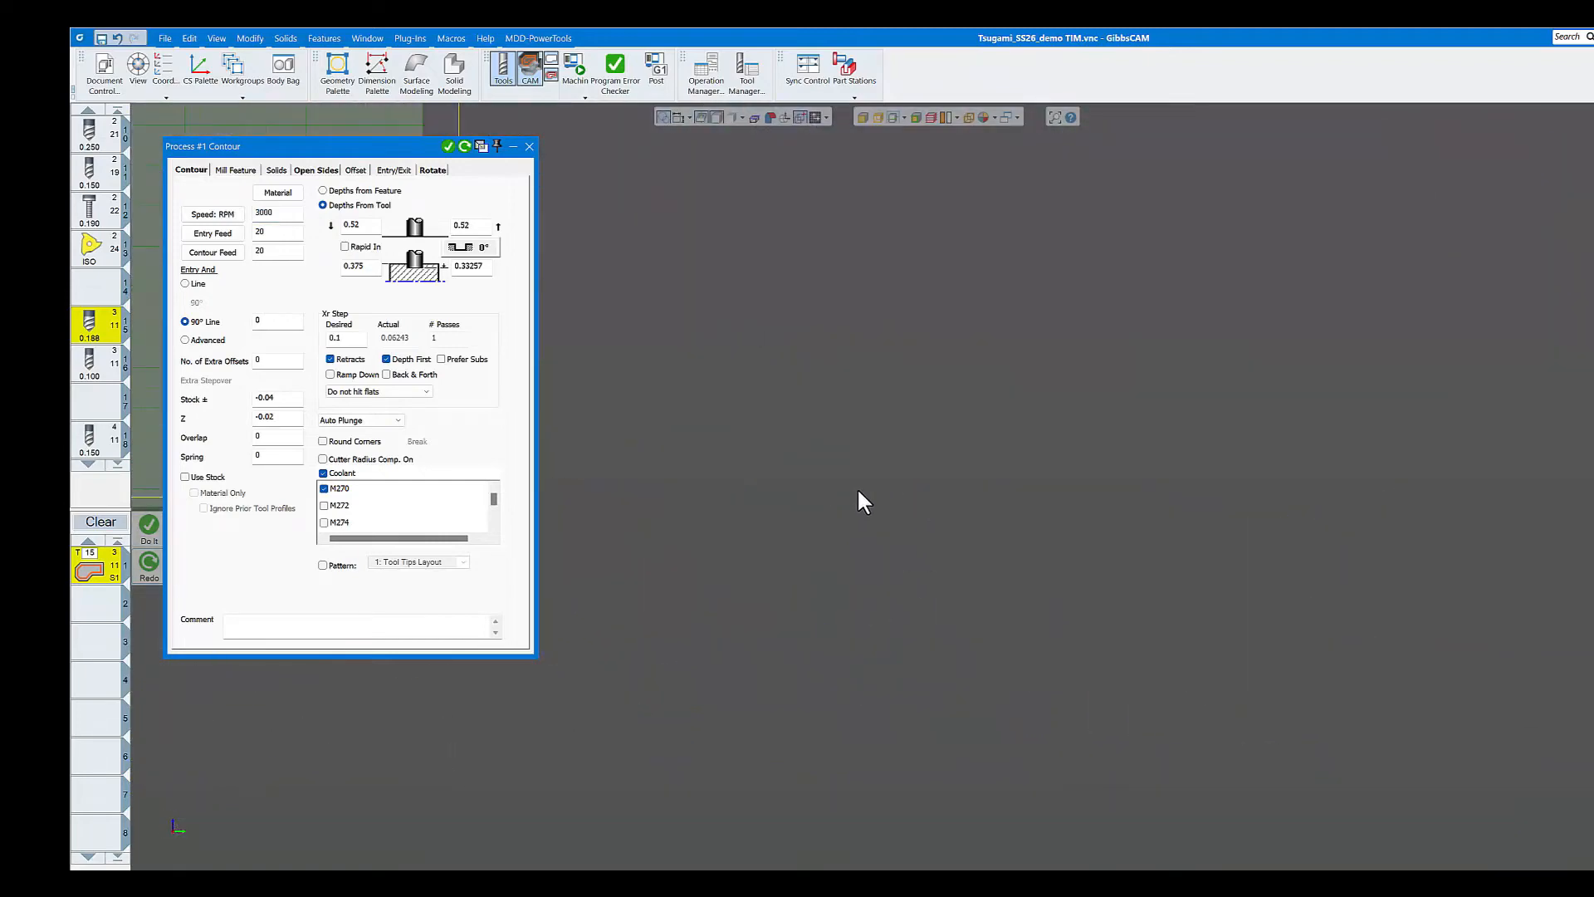
scroll(979, 619, "up", 5)
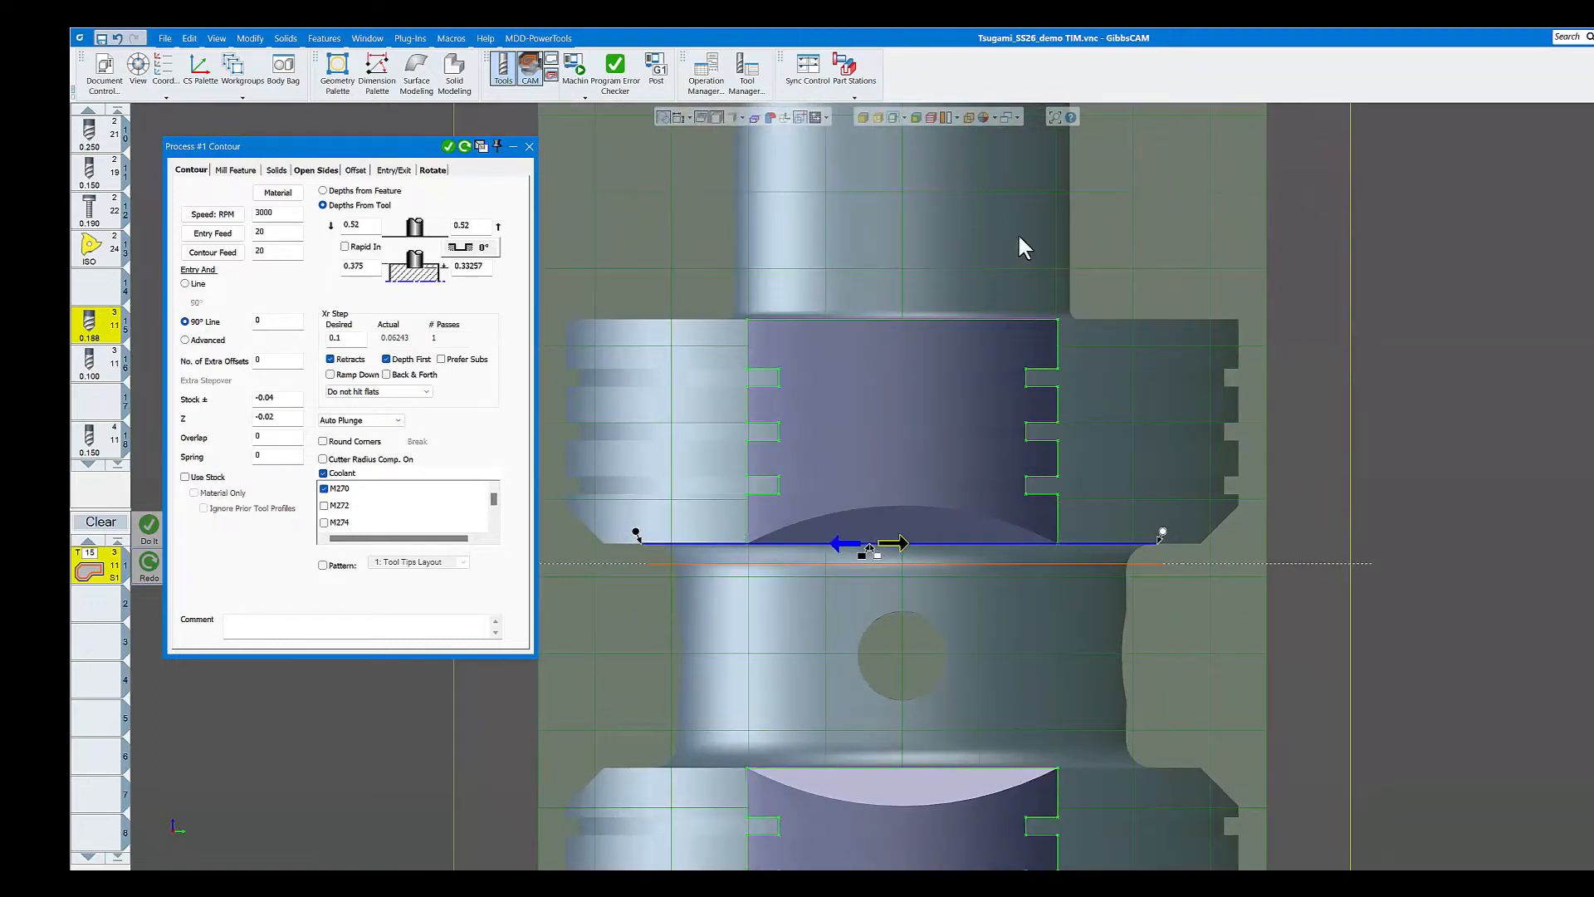
left_click(1300, 497)
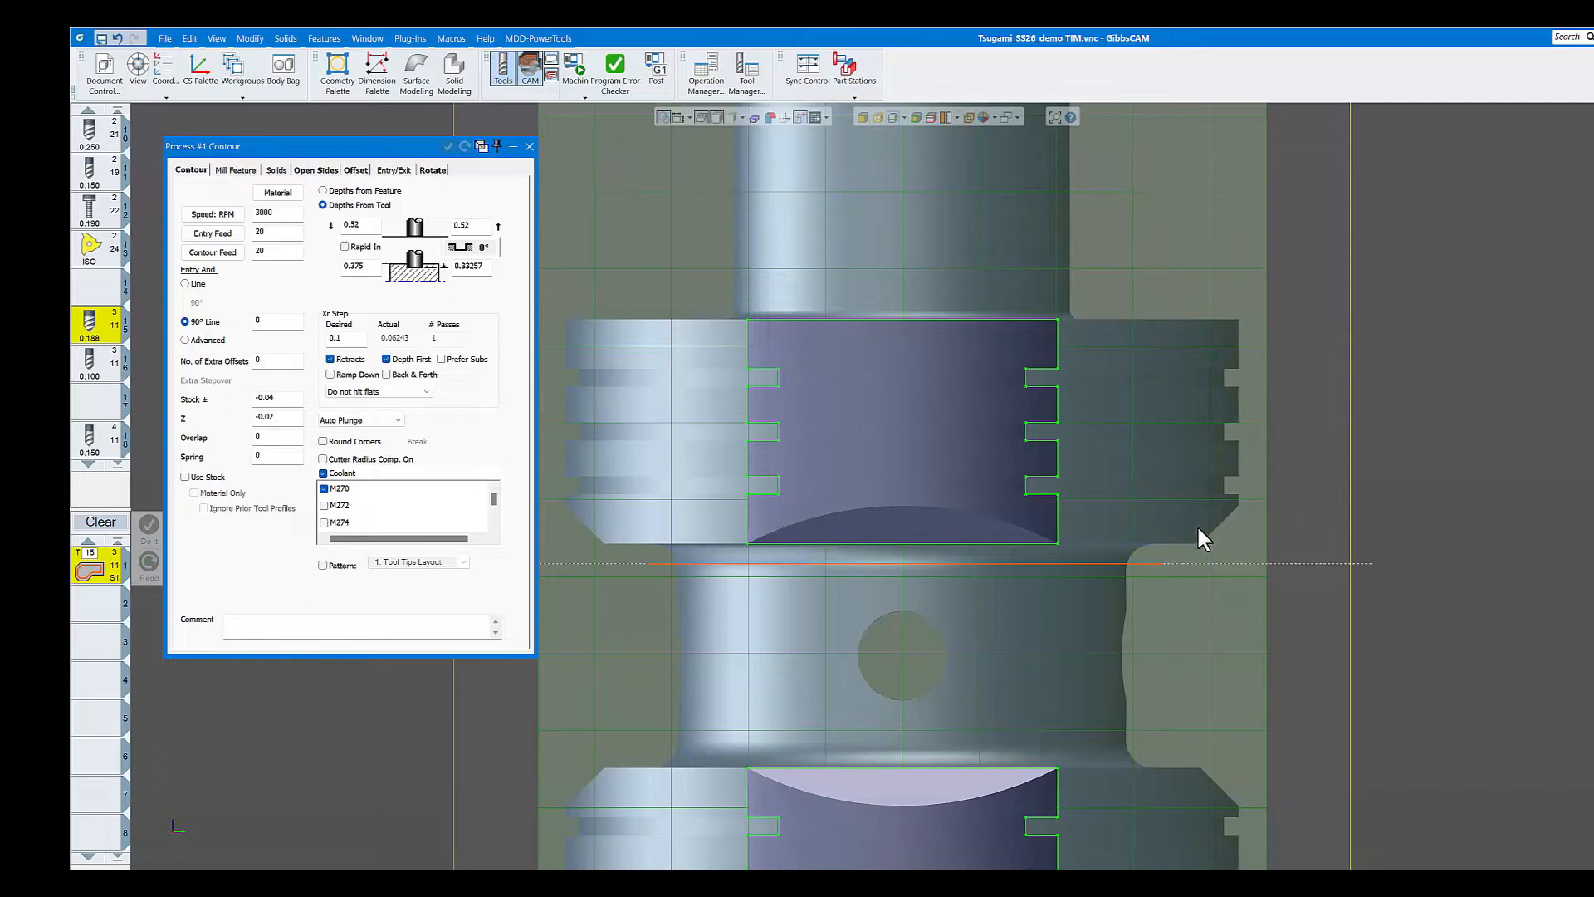
left_click(905, 543)
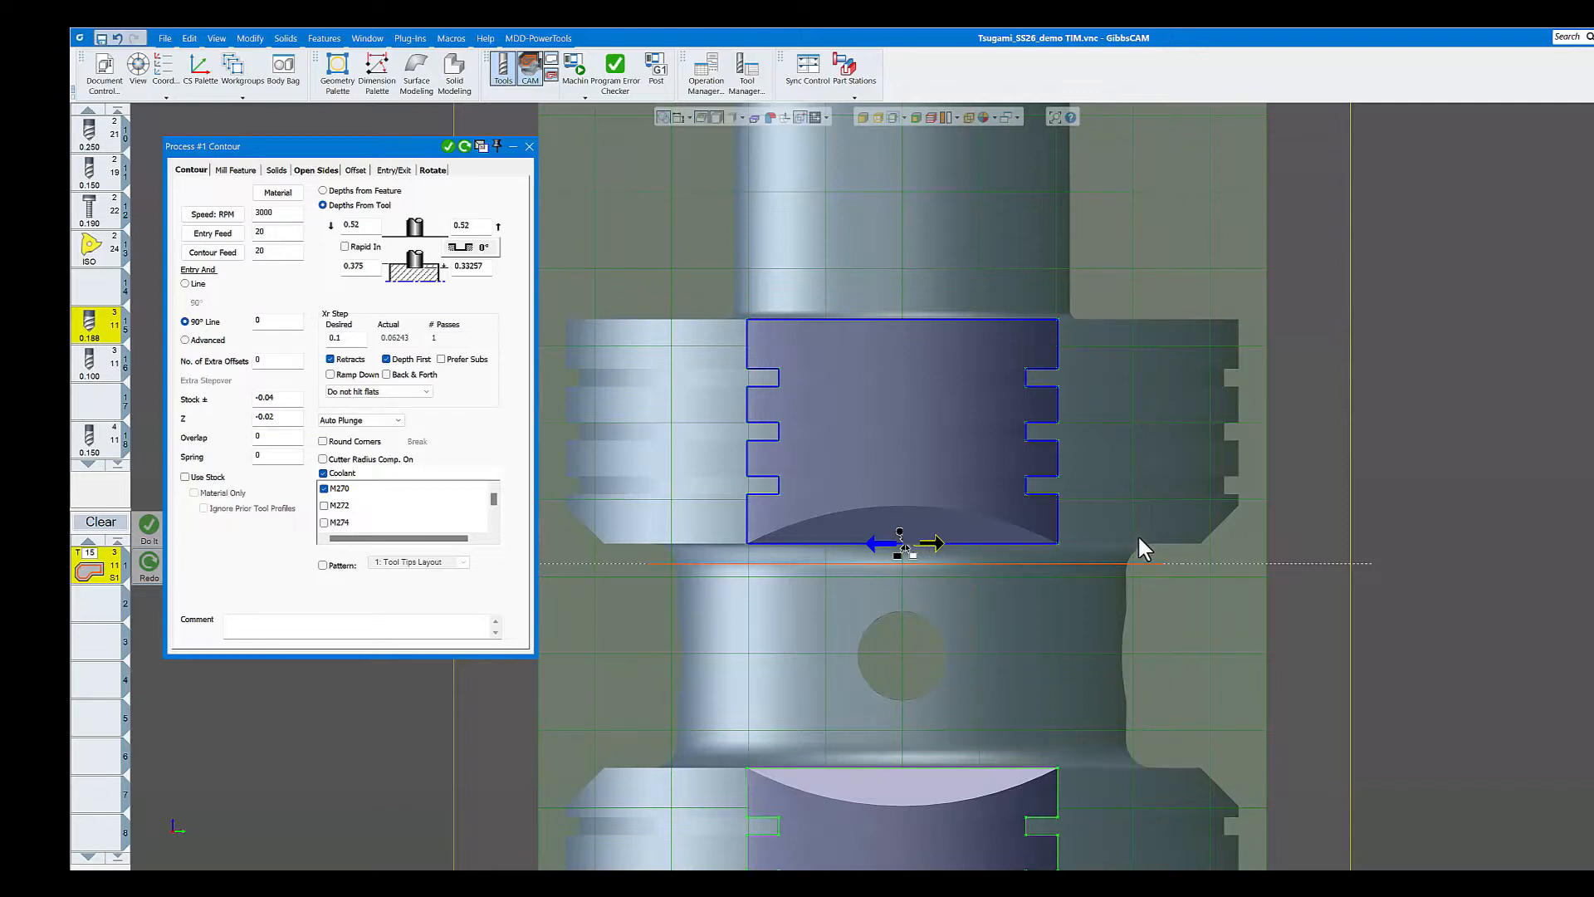
left_click(1167, 545)
left_click(643, 542)
right_click(1165, 533)
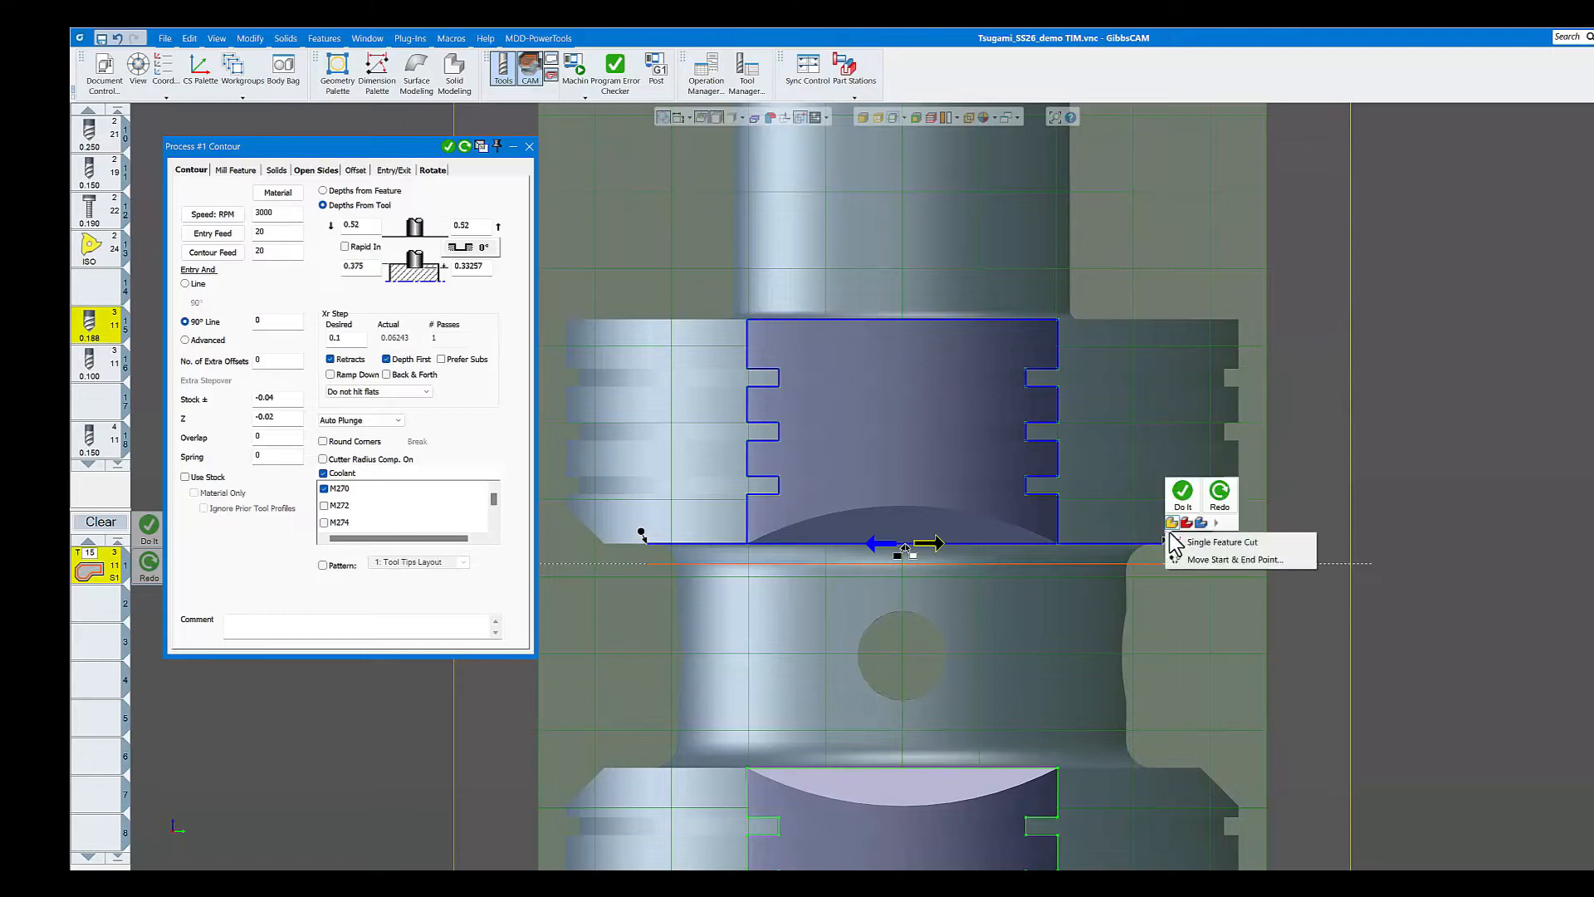
left_click(1218, 543)
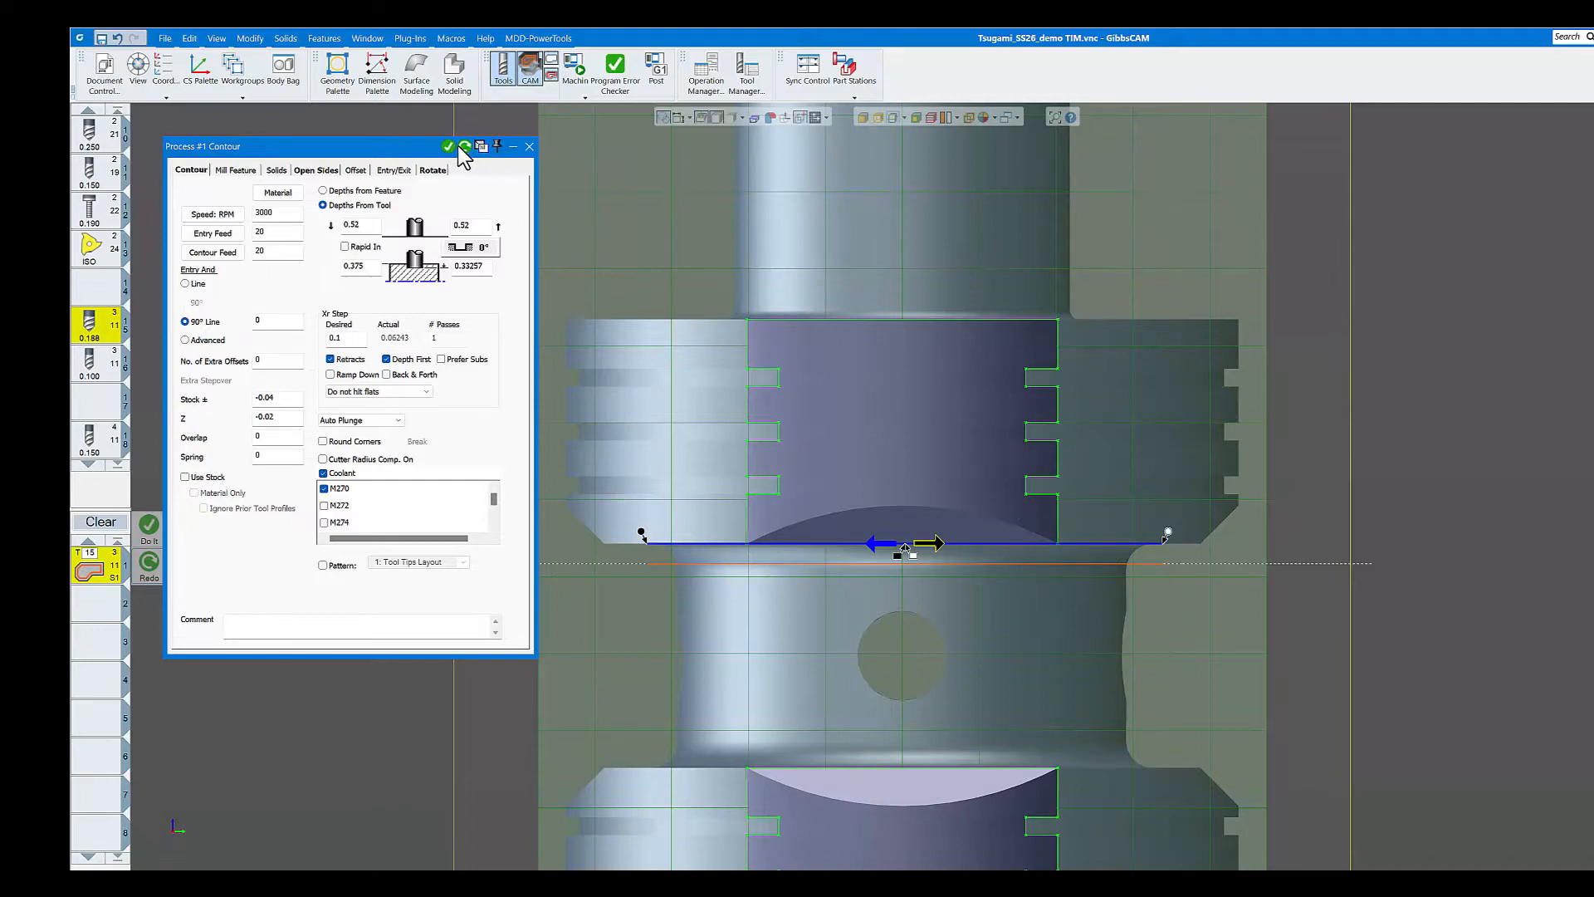
- Review the next tool 15 contour operation and the tool 16 holes process on the cross holes behind the front lobe
middle_click_drag(1037, 488, 1590, 656)
scroll(1222, 535, "down", 5)
double_click(1557, 656)
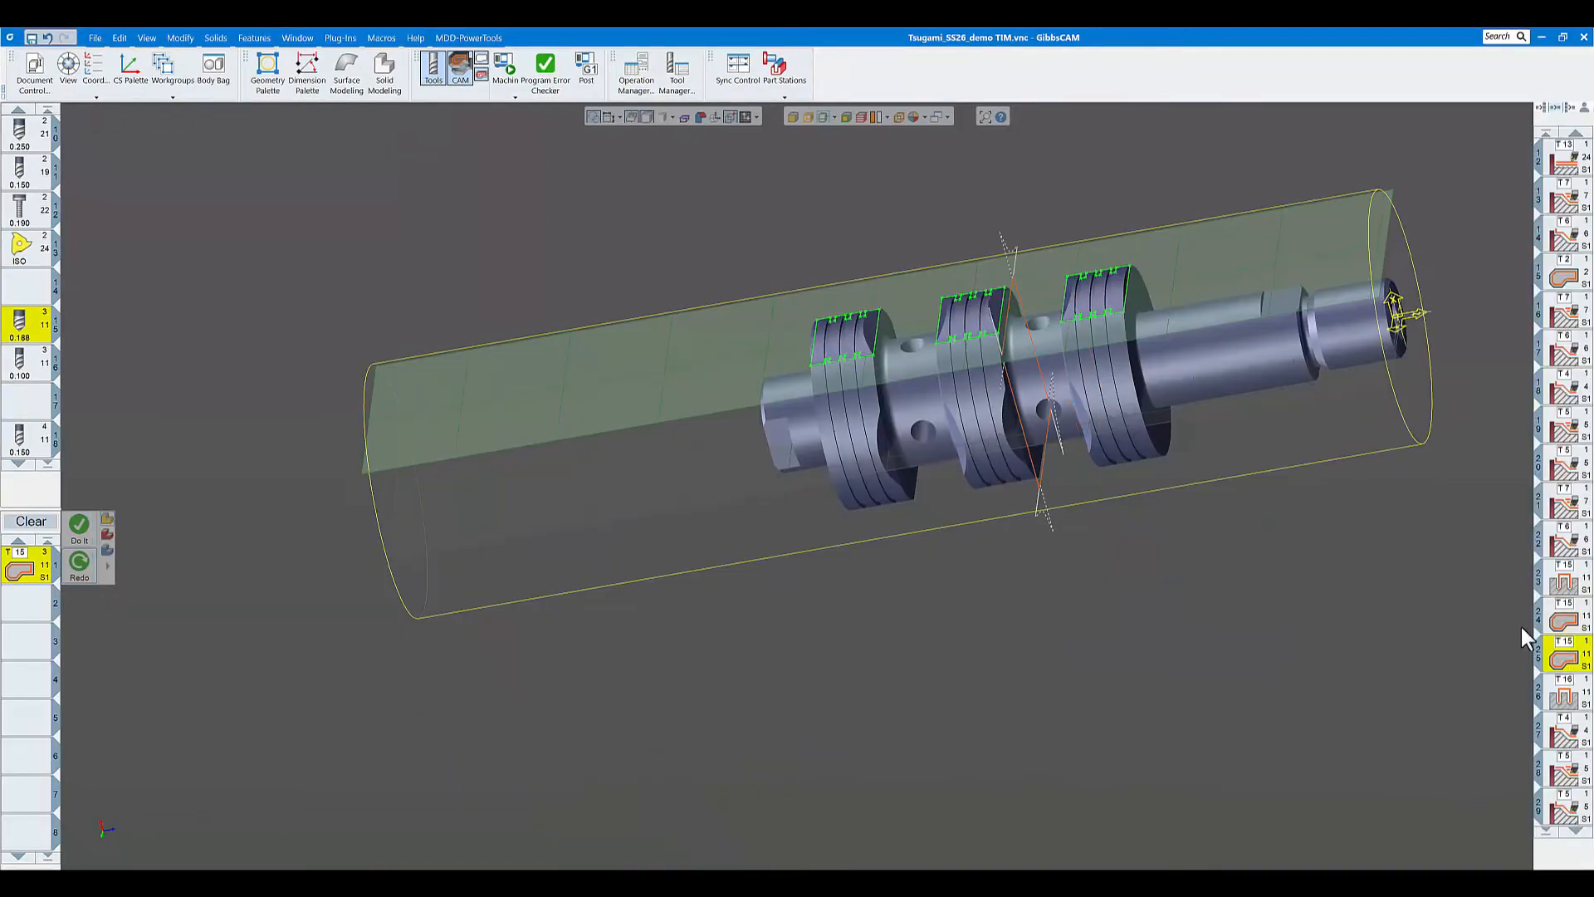
middle_click_drag(1086, 460, 1552, 726)
left_click(1573, 701)
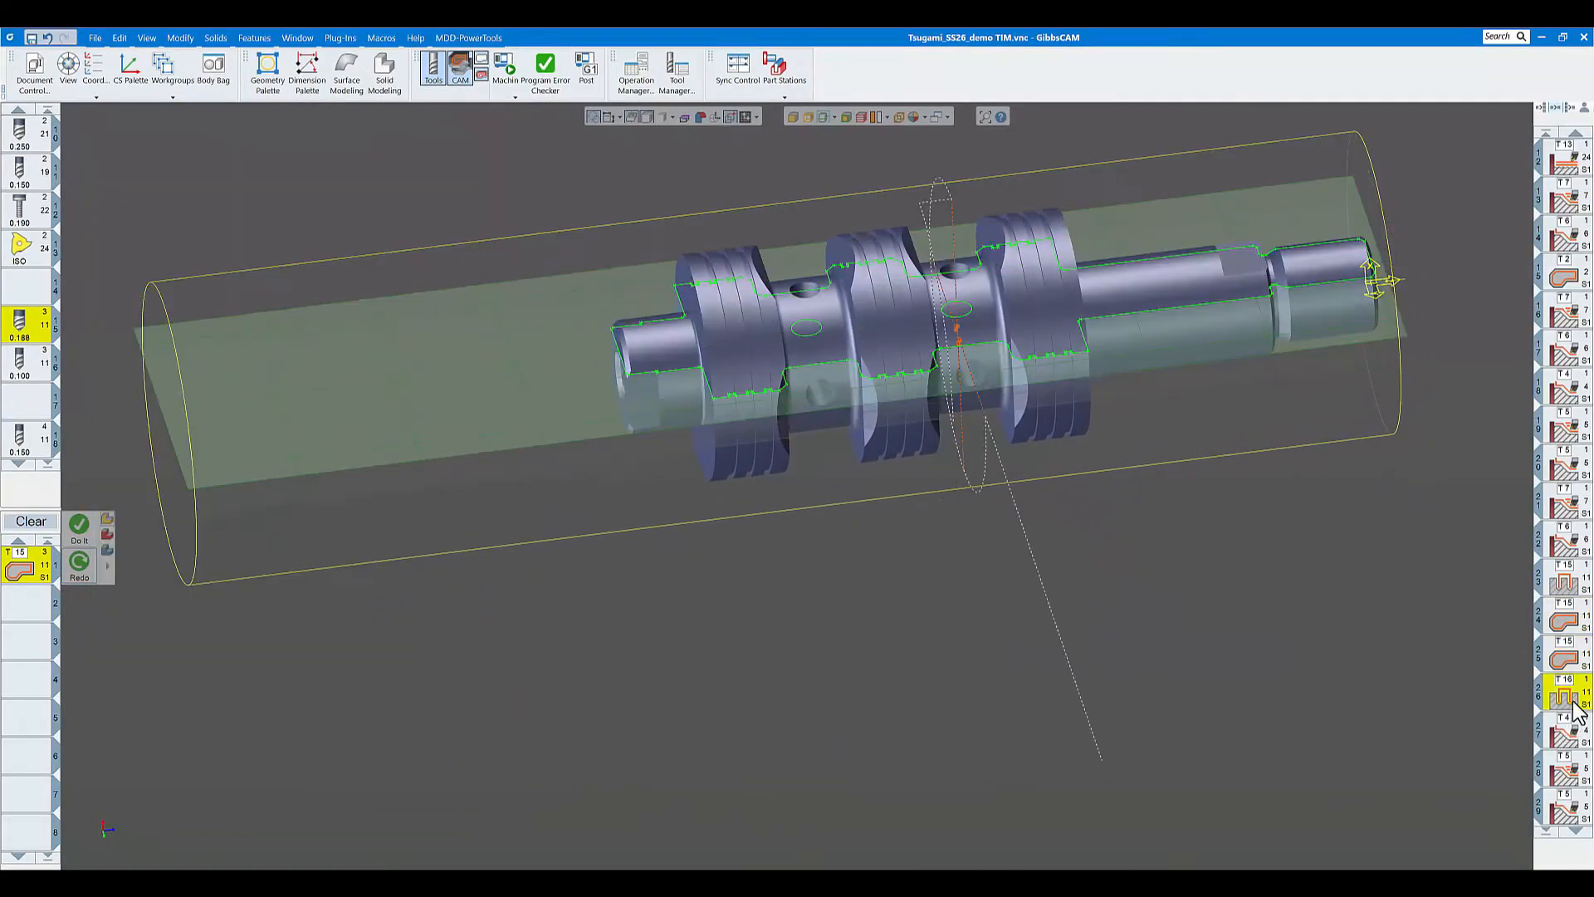
middle_click_drag(1220, 647, 953, 427)
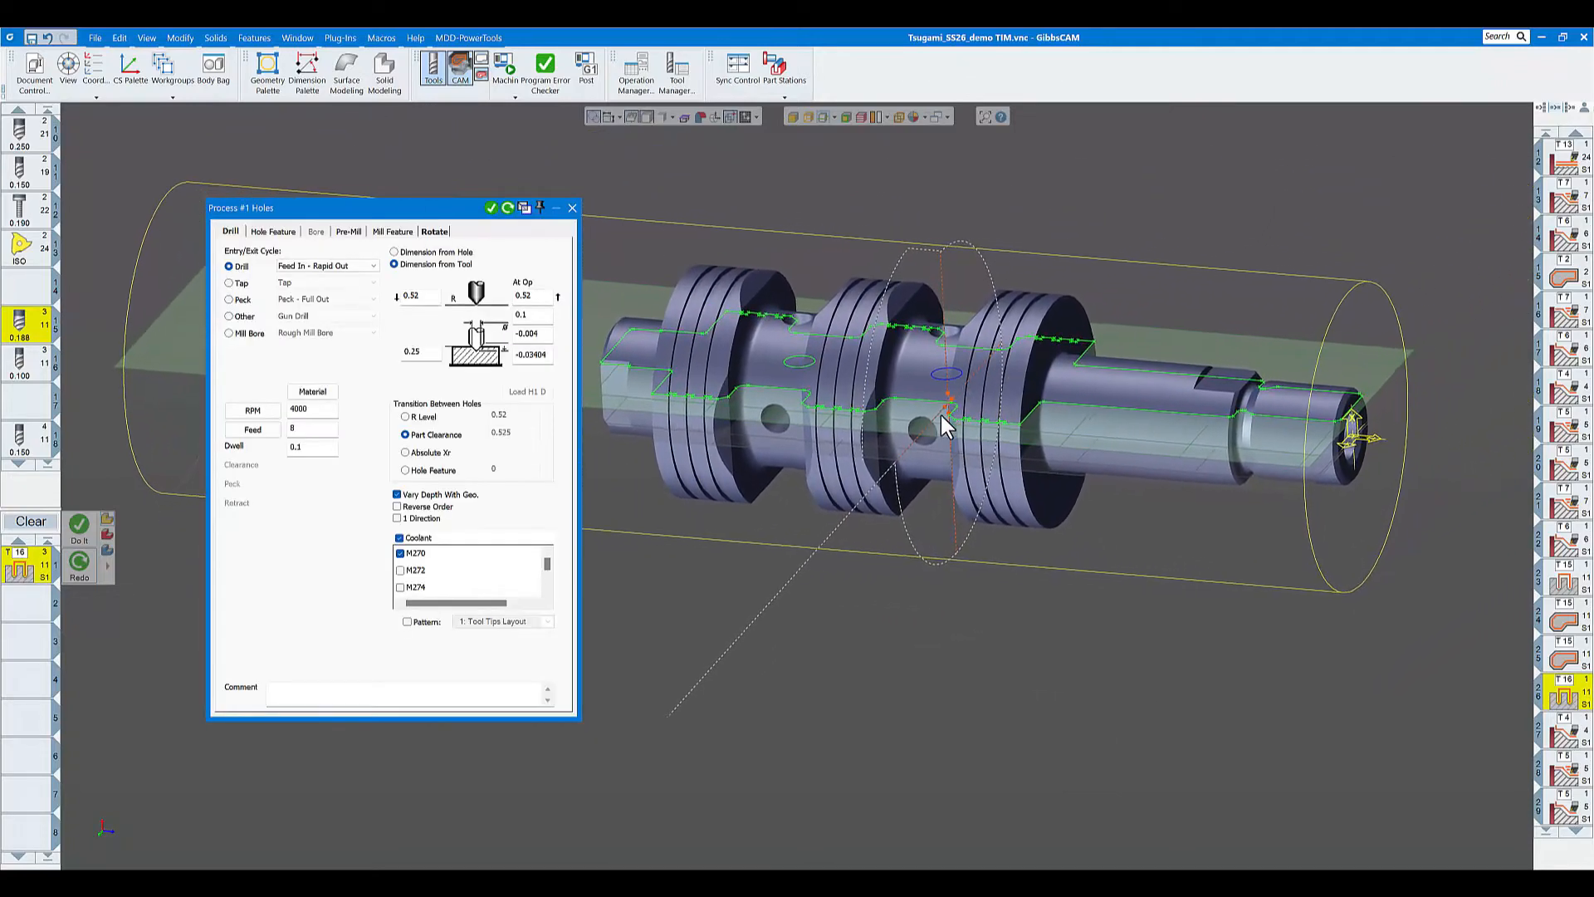
- Review the tool 4 contour process on the middle lobe's grooves and the tool 5 contour process between the middle and rear lobes
left_click(1570, 742)
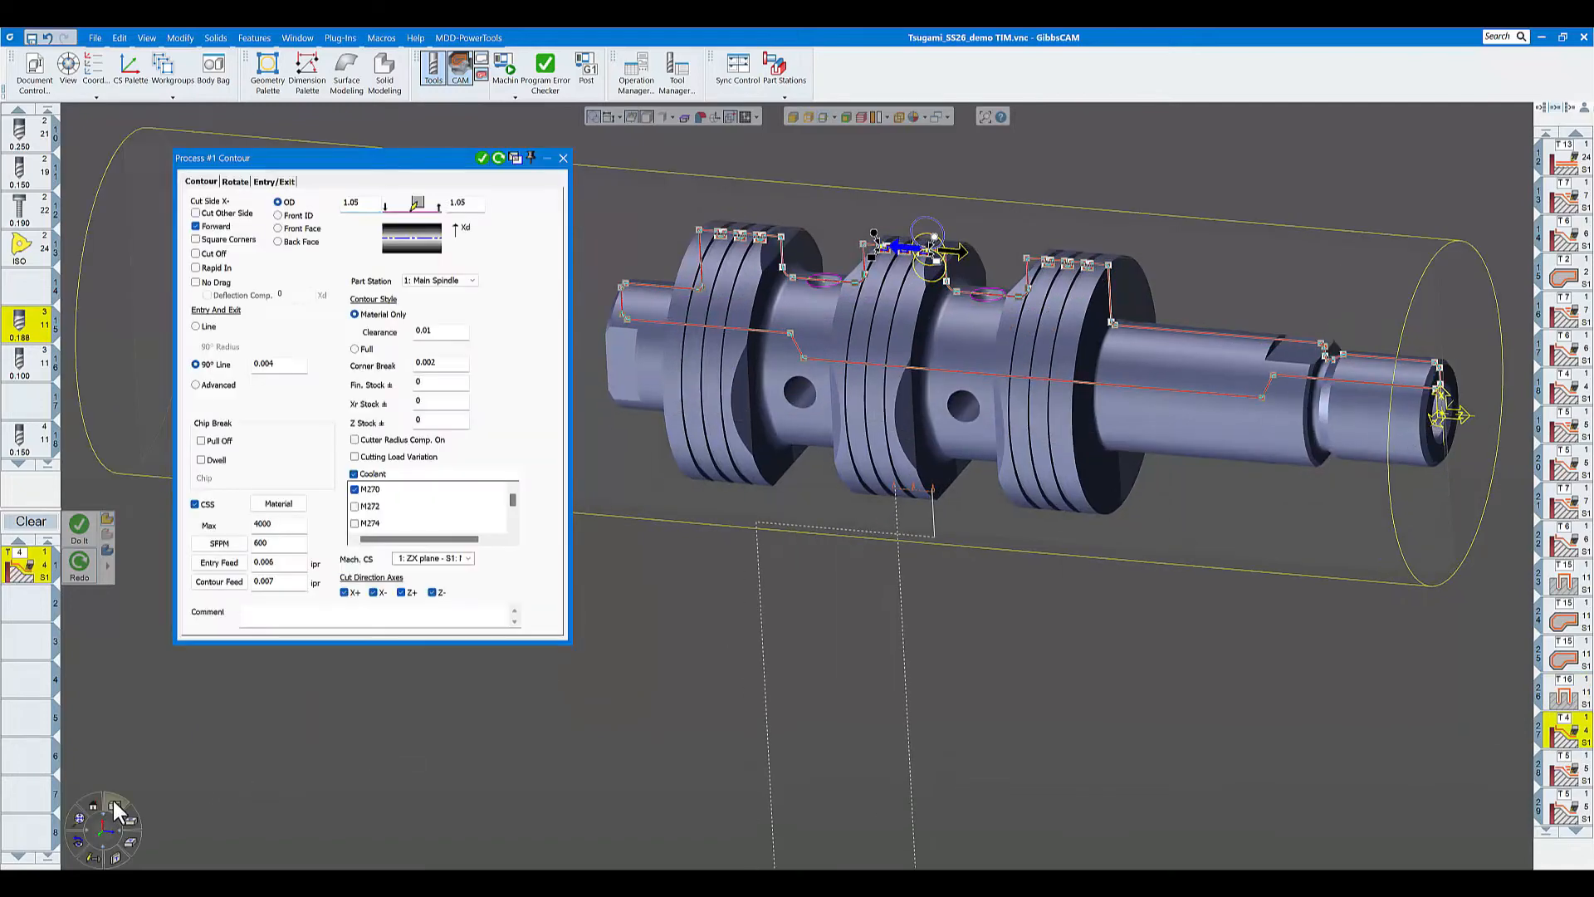
left_click(115, 816)
middle_click_drag(797, 476, 885, 478)
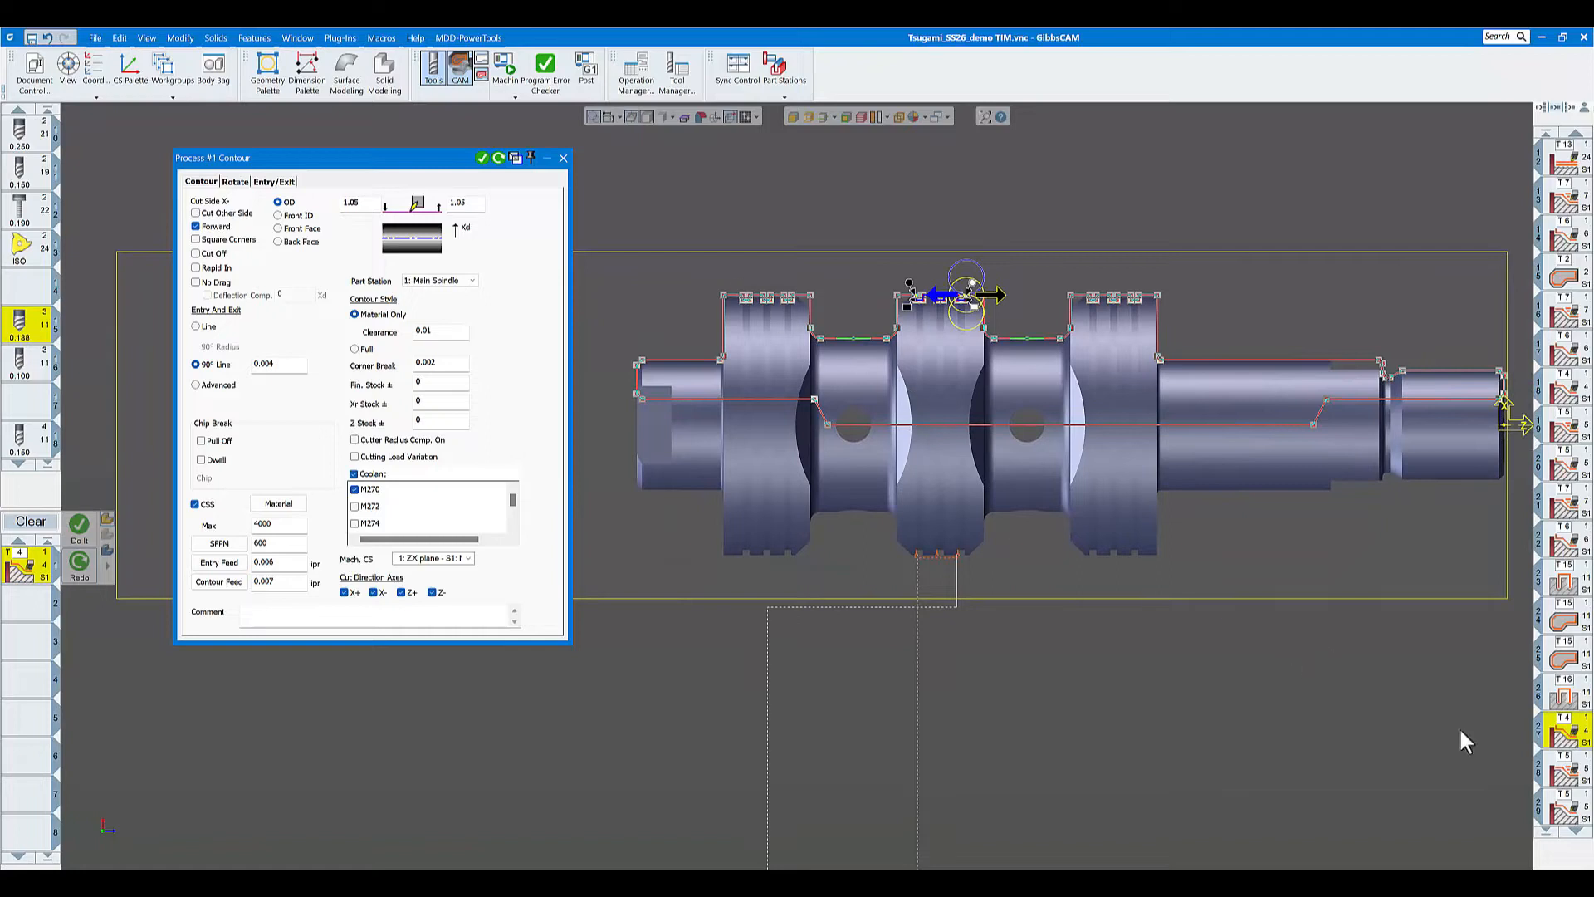
scroll(1559, 606, "down", 3)
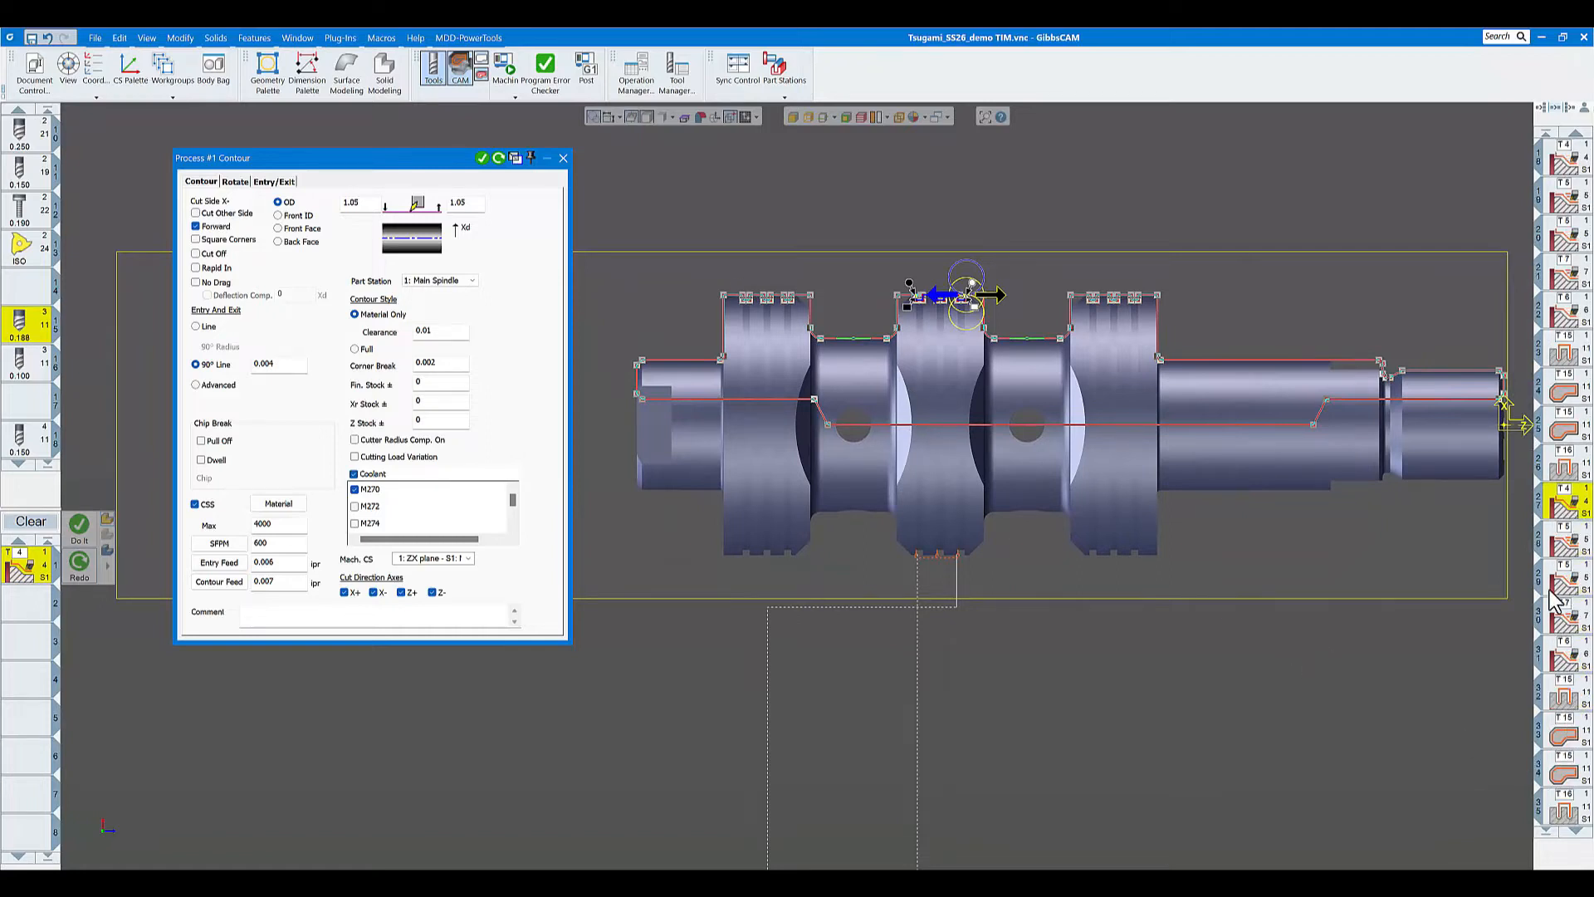
double_click(1564, 584)
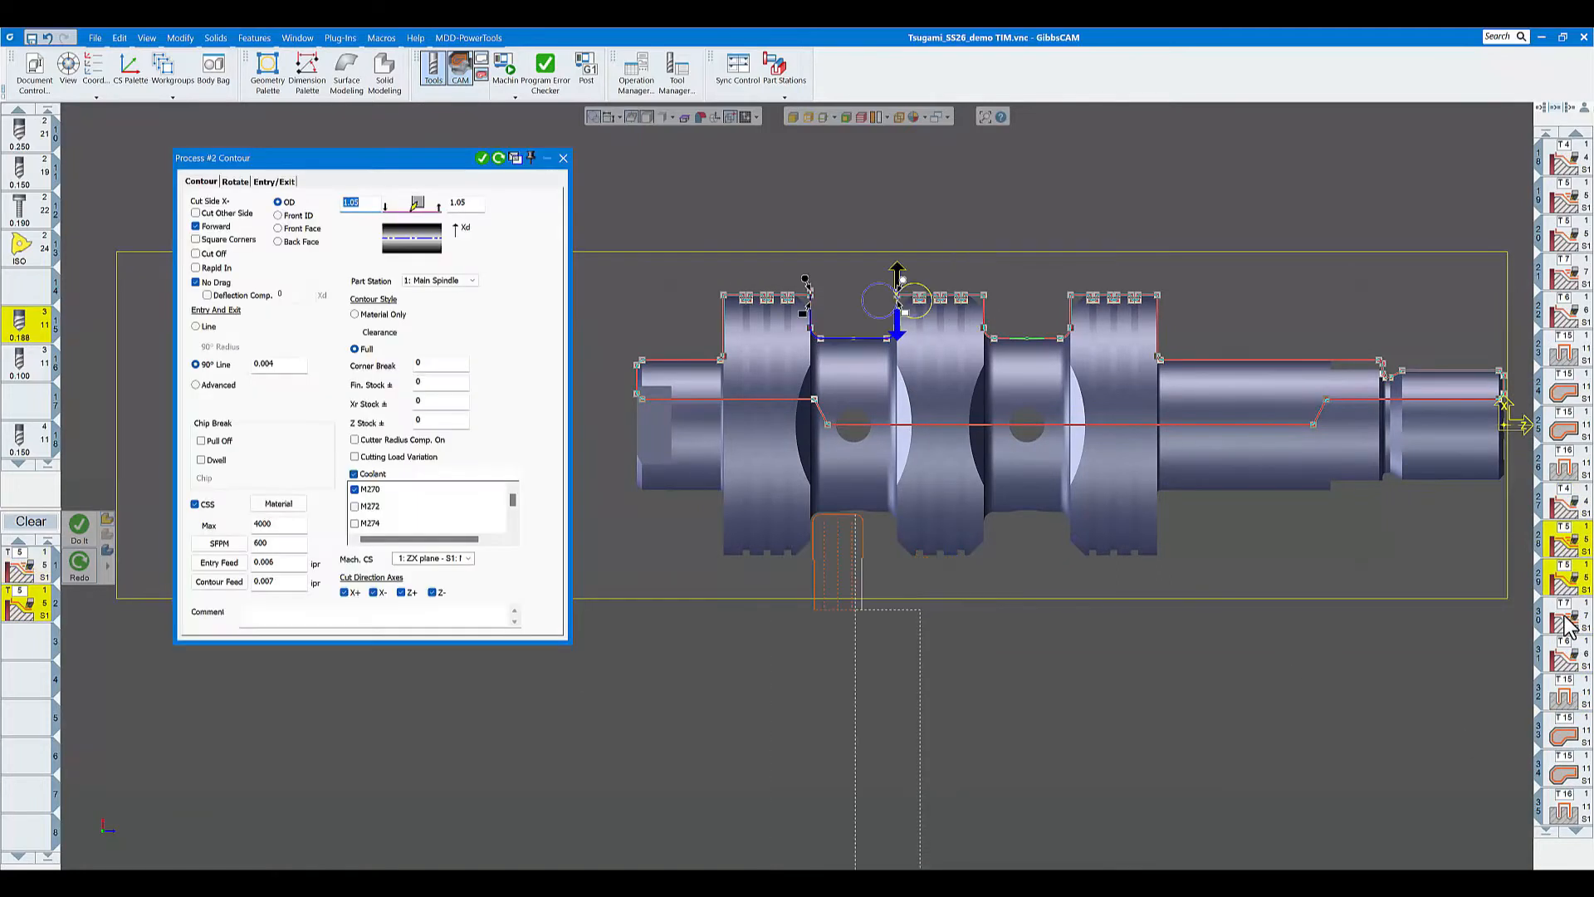
- Inspect the tool 7 roughing process on the rear lobe, including its start and end point settings
double_click(1566, 624)
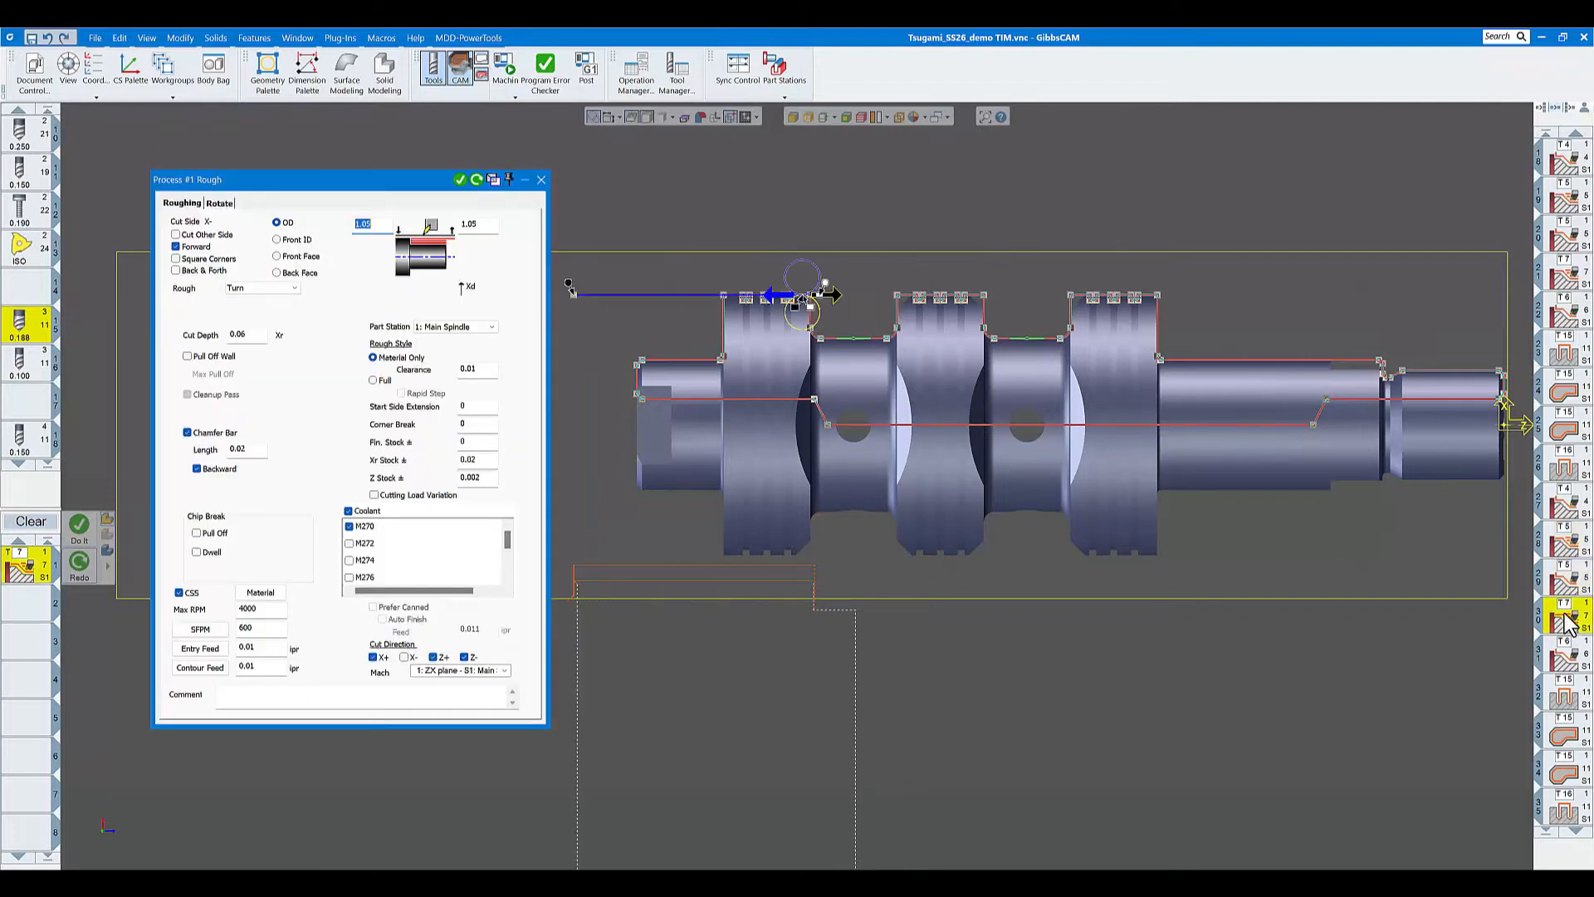
scroll(1141, 565, "down", 3)
middle_click_drag(1156, 595, 1235, 559)
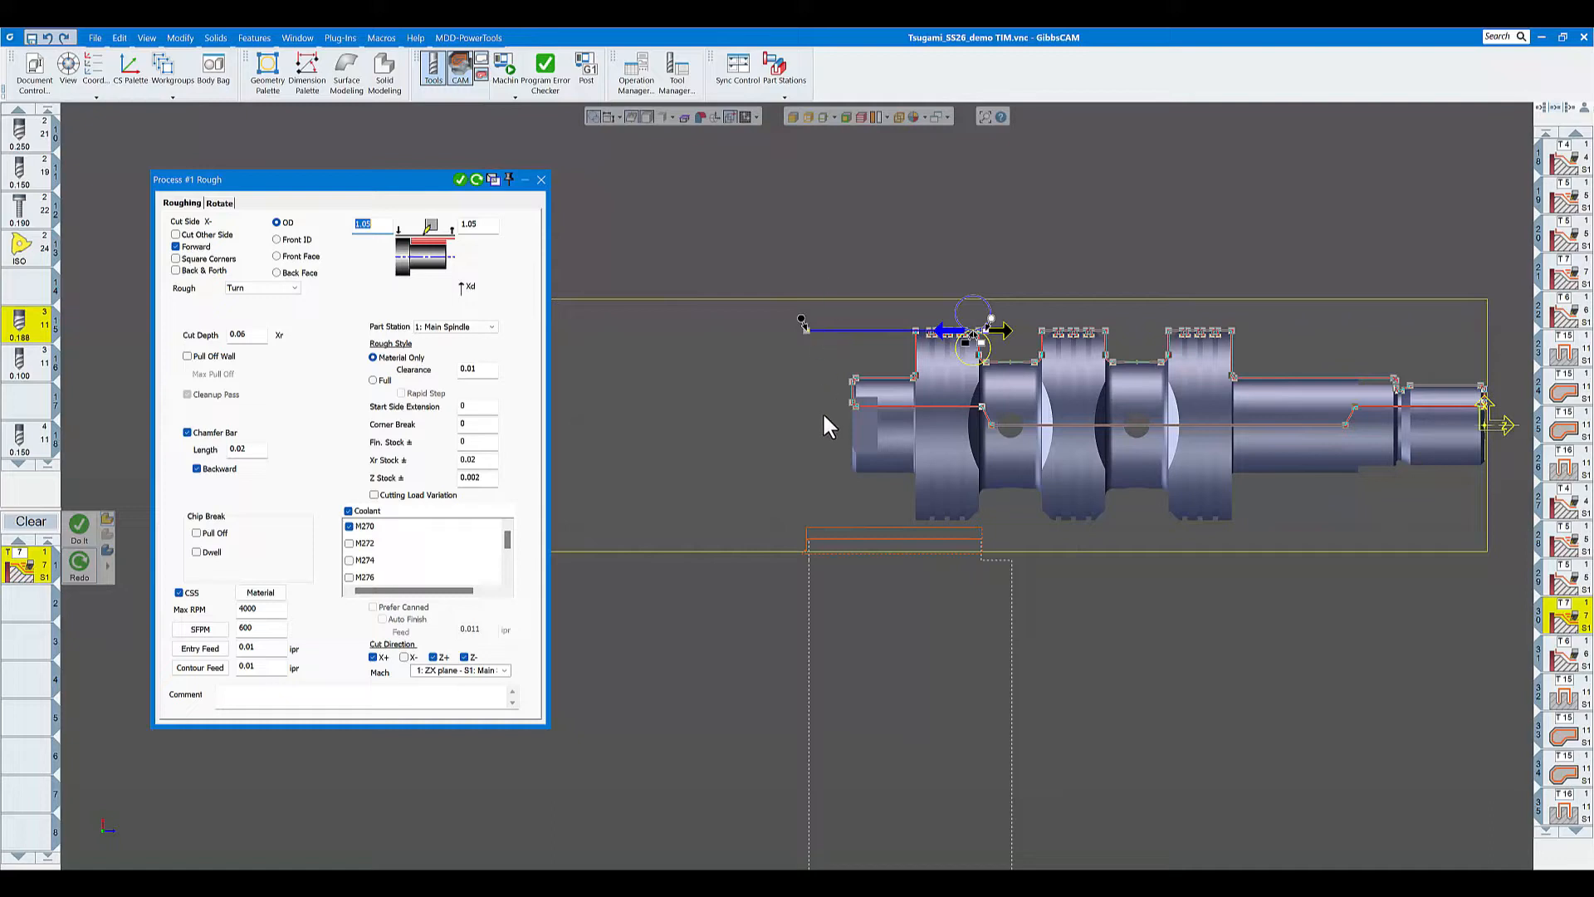
right_click(799, 318)
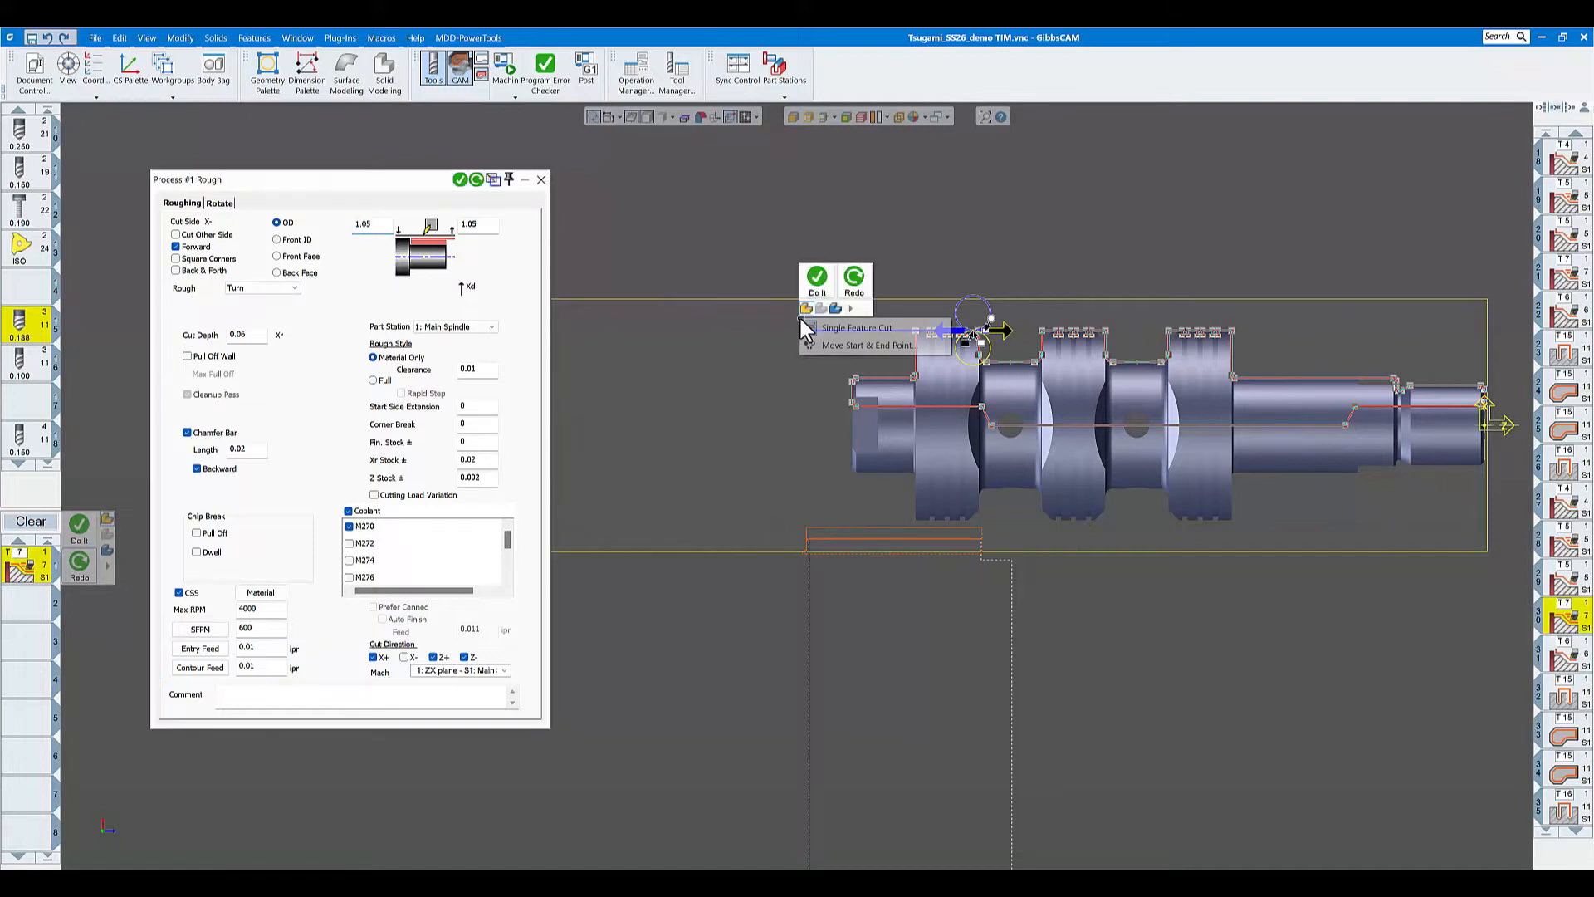
left_click(842, 345)
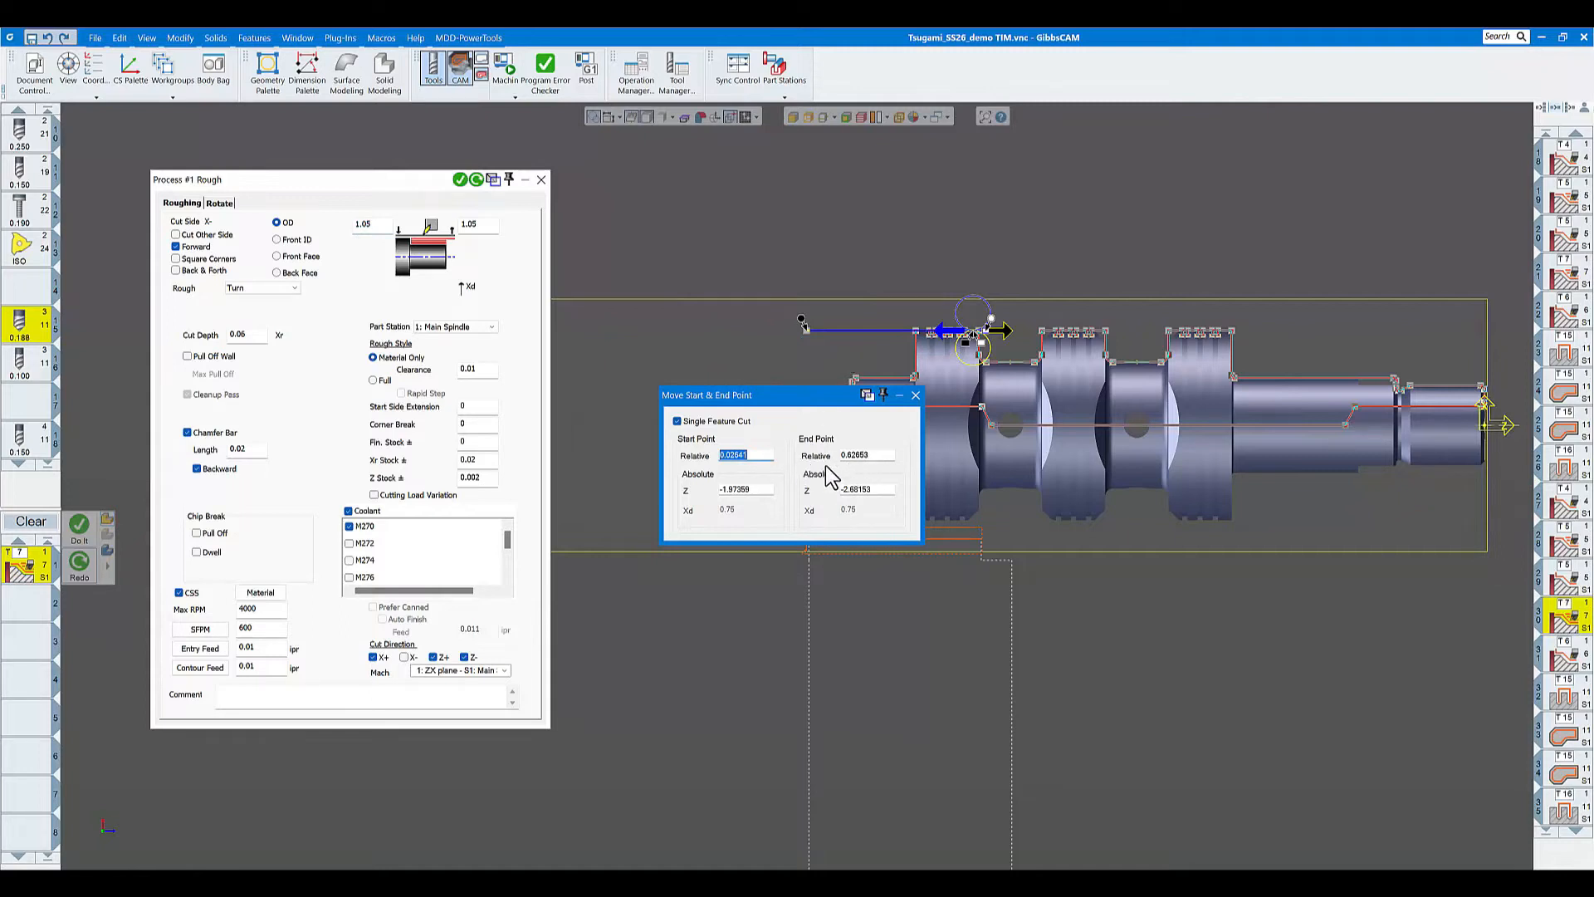
left_click(915, 396)
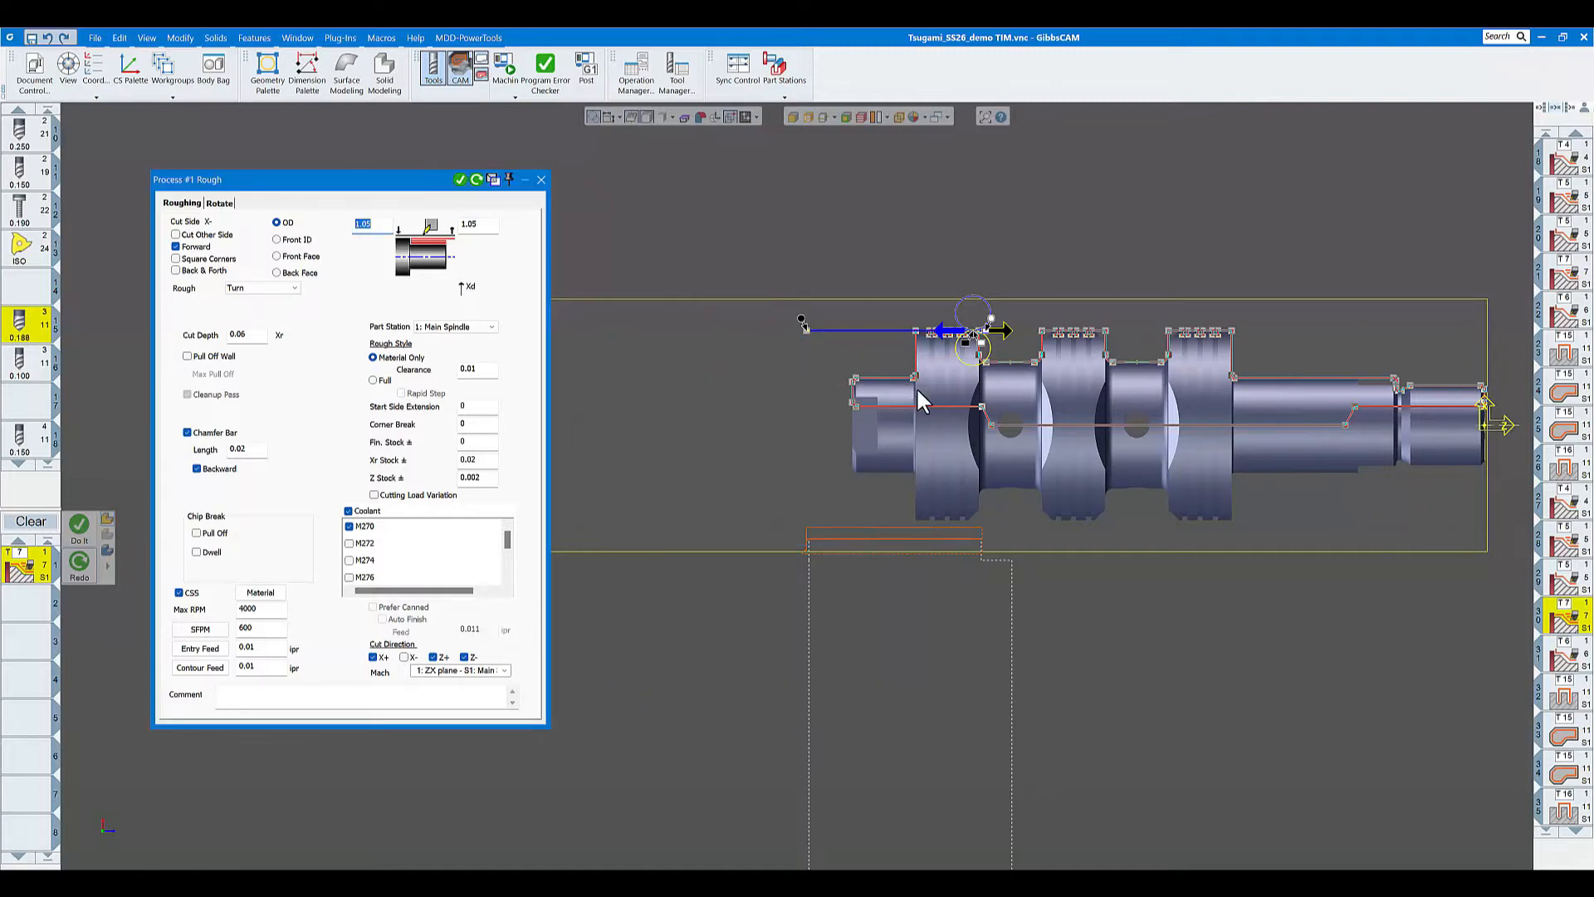
- Review the tool 6 finishing contour on the rear lobe and the tool 15 holes process on the cross holes ahead of it
left_click(1576, 665)
double_click(1582, 668)
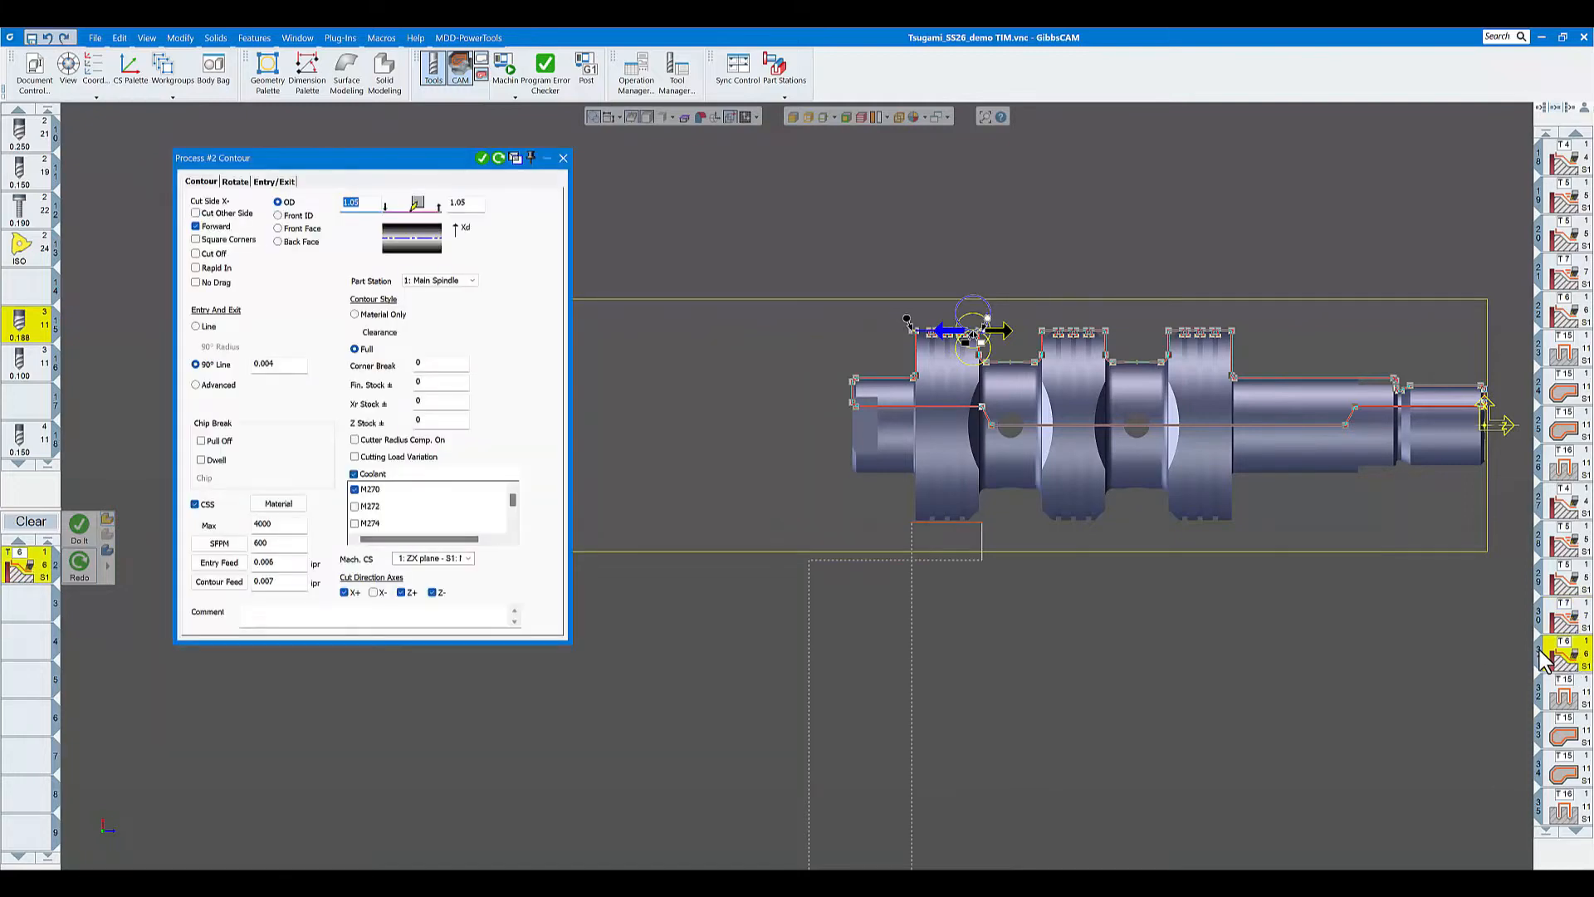
scroll(1272, 562, "down", 3)
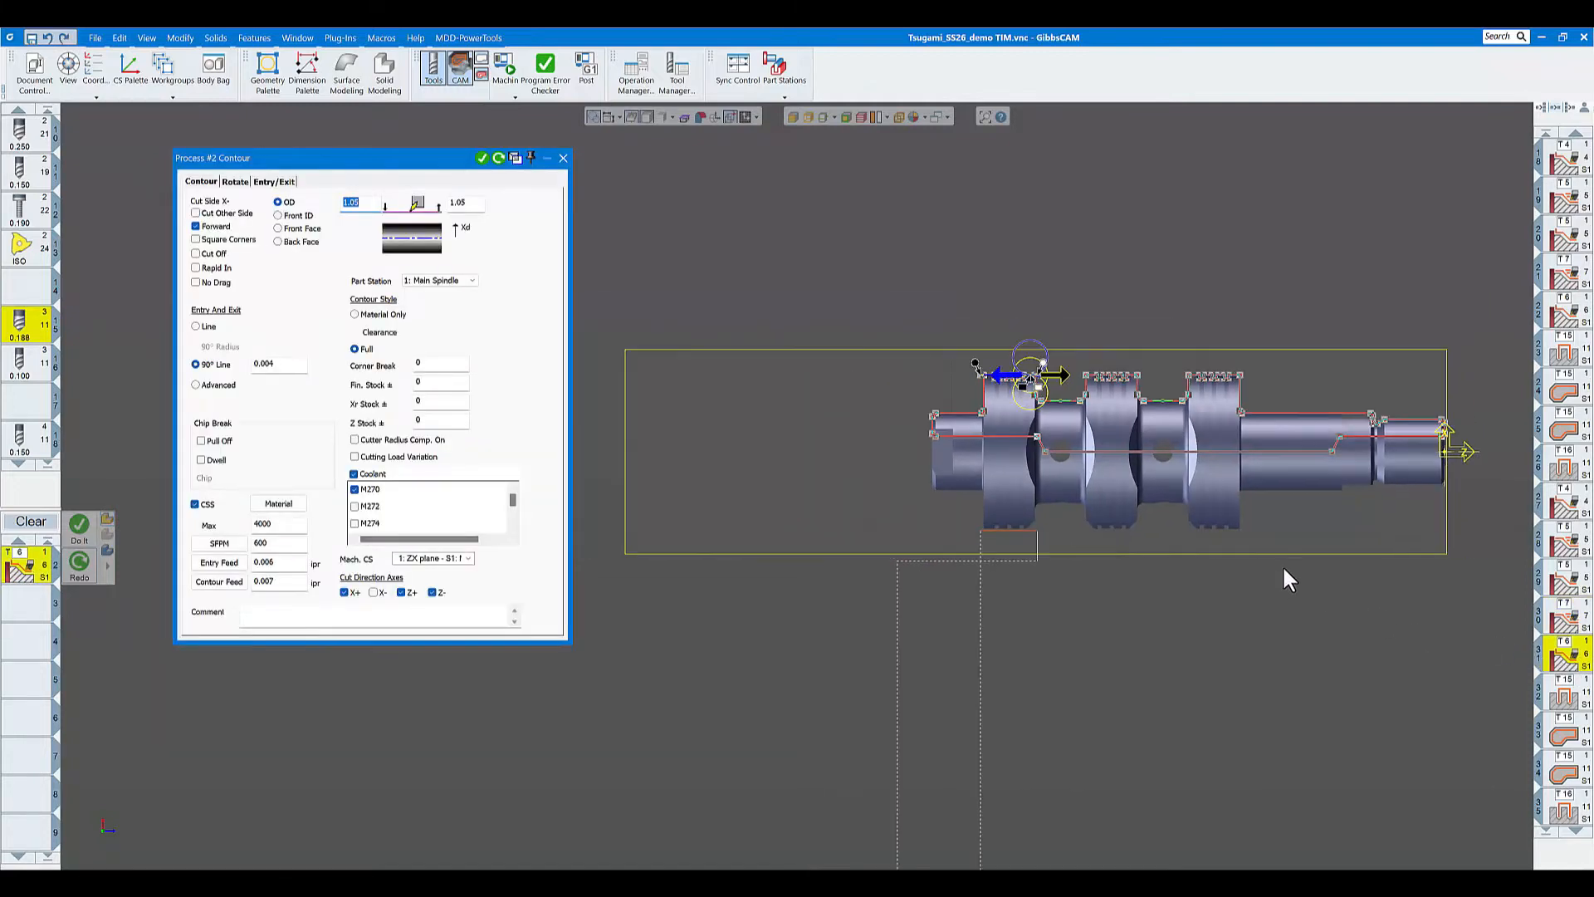
double_click(1564, 696)
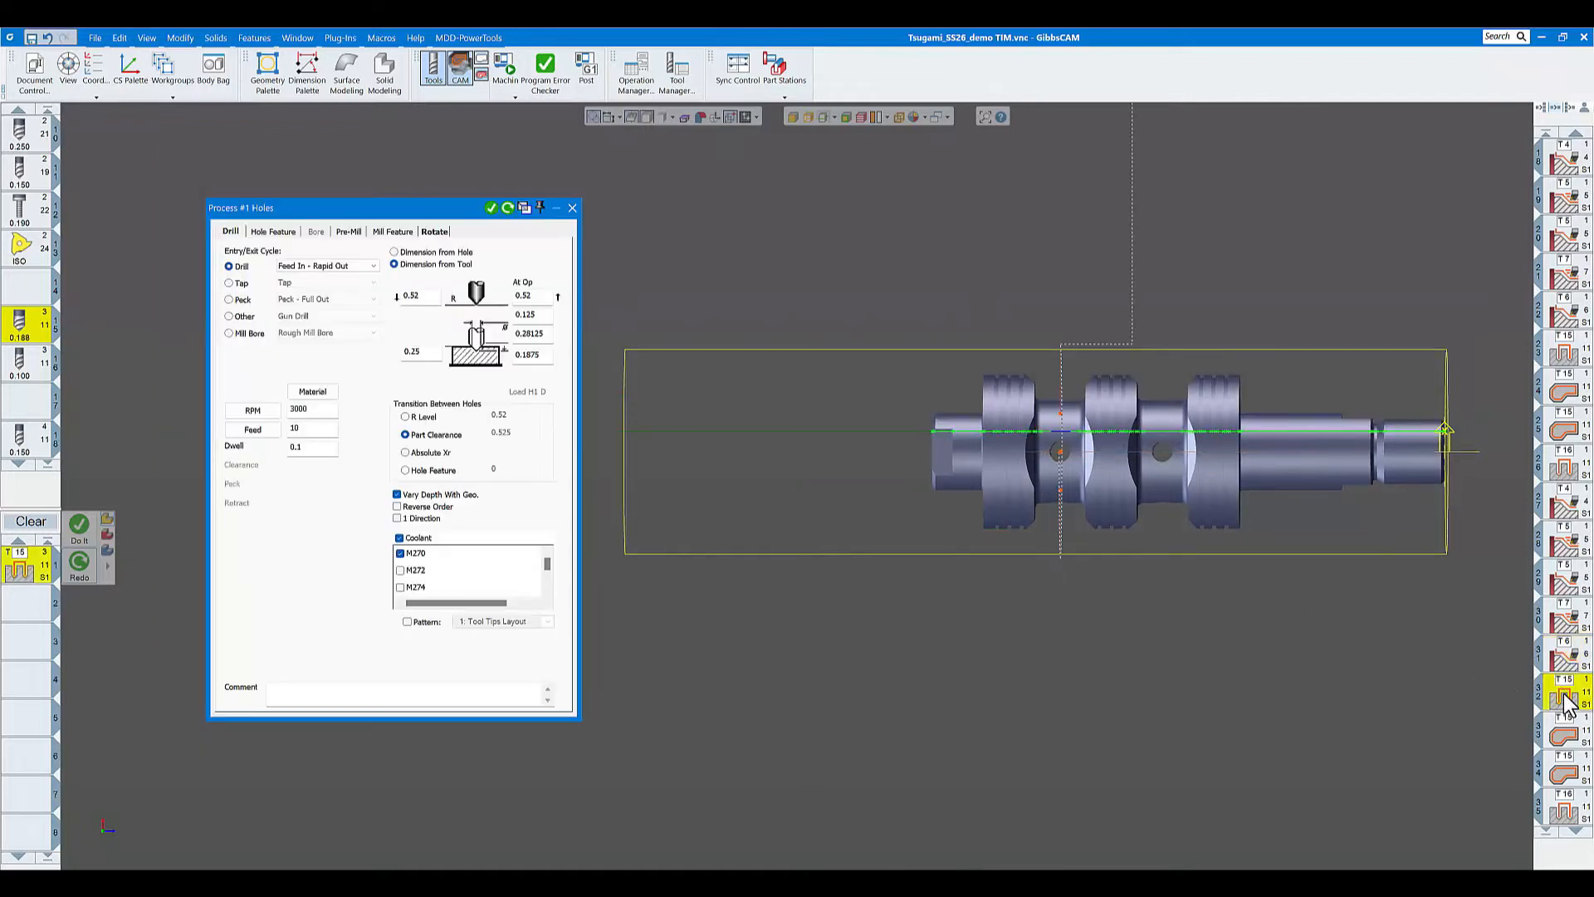
- Check the two tool 15 contour operations and their toolpaths along the edges of the middle and rear lobes
scroll(1566, 704, "down", 2)
left_click(1565, 540)
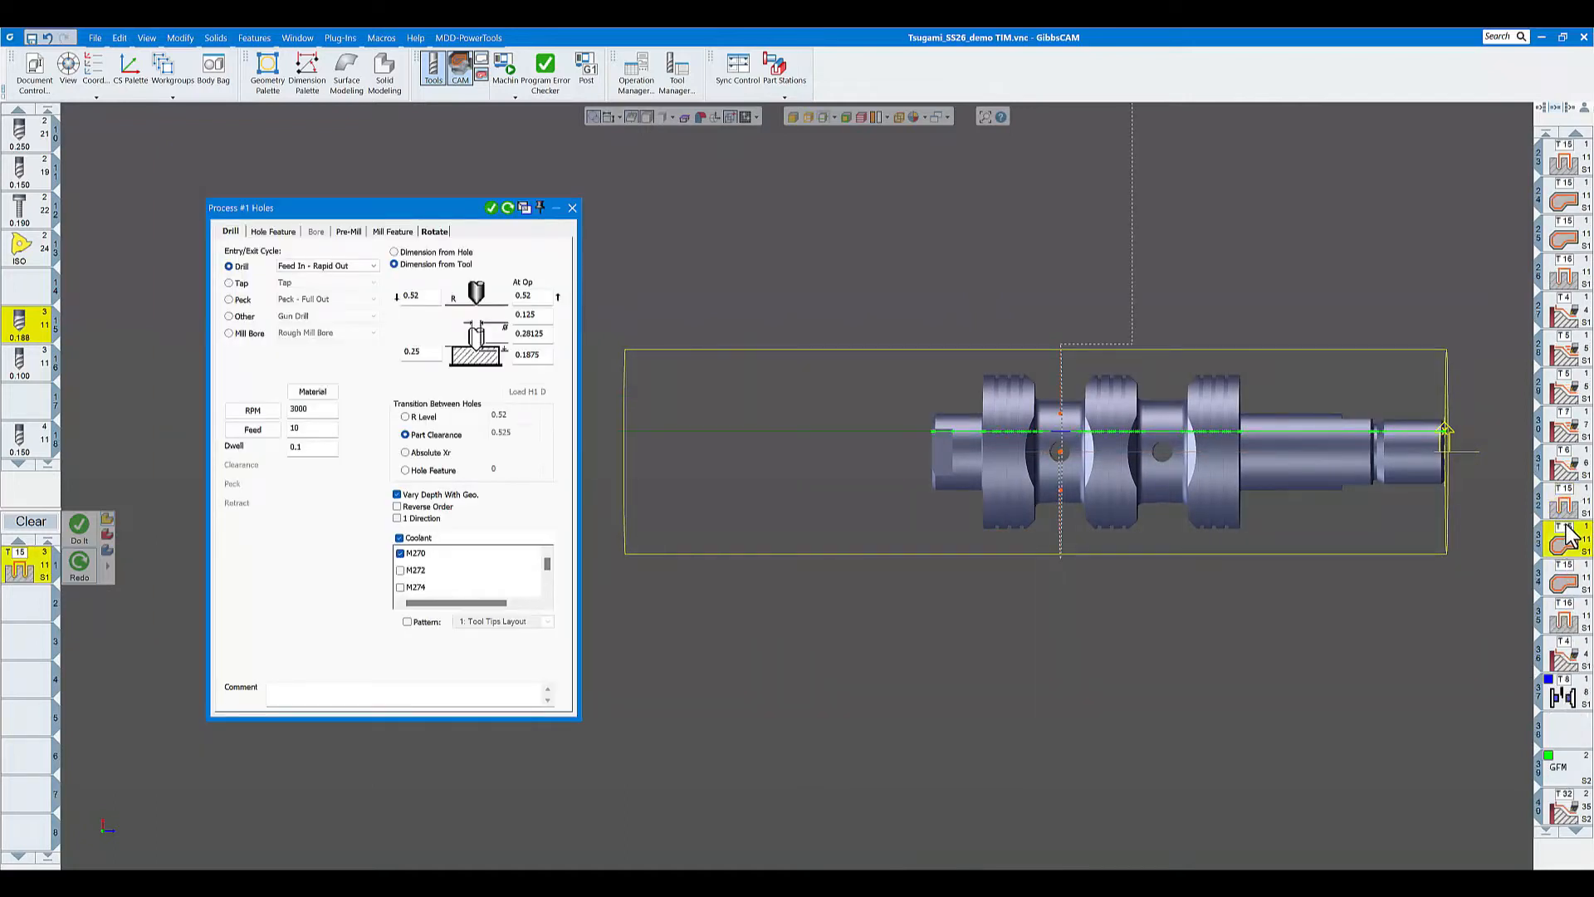
mouse_move(1122, 498)
middle_mouse_down()
mouse_move(1086, 454)
mouse_move(1107, 484)
middle_mouse_up()
middle_click_drag(1124, 539, 1558, 581)
left_click(1562, 578)
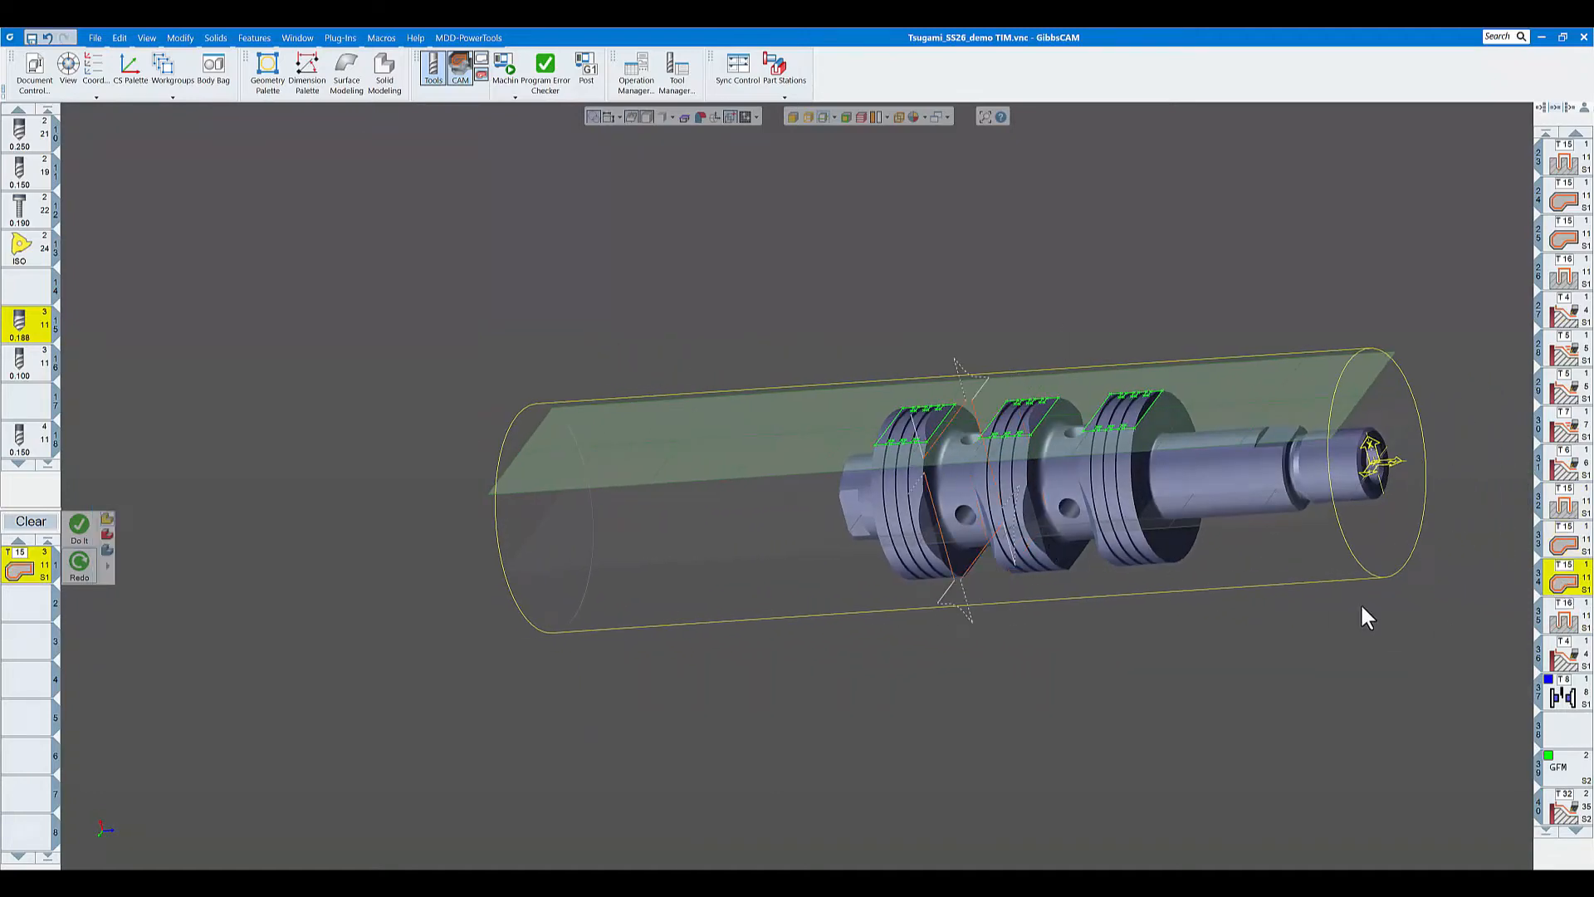
- Review the tool 16 holes operation behind the middle lobe and the tool 4 contour process on the rear lobe's grooves
left_click(1565, 618)
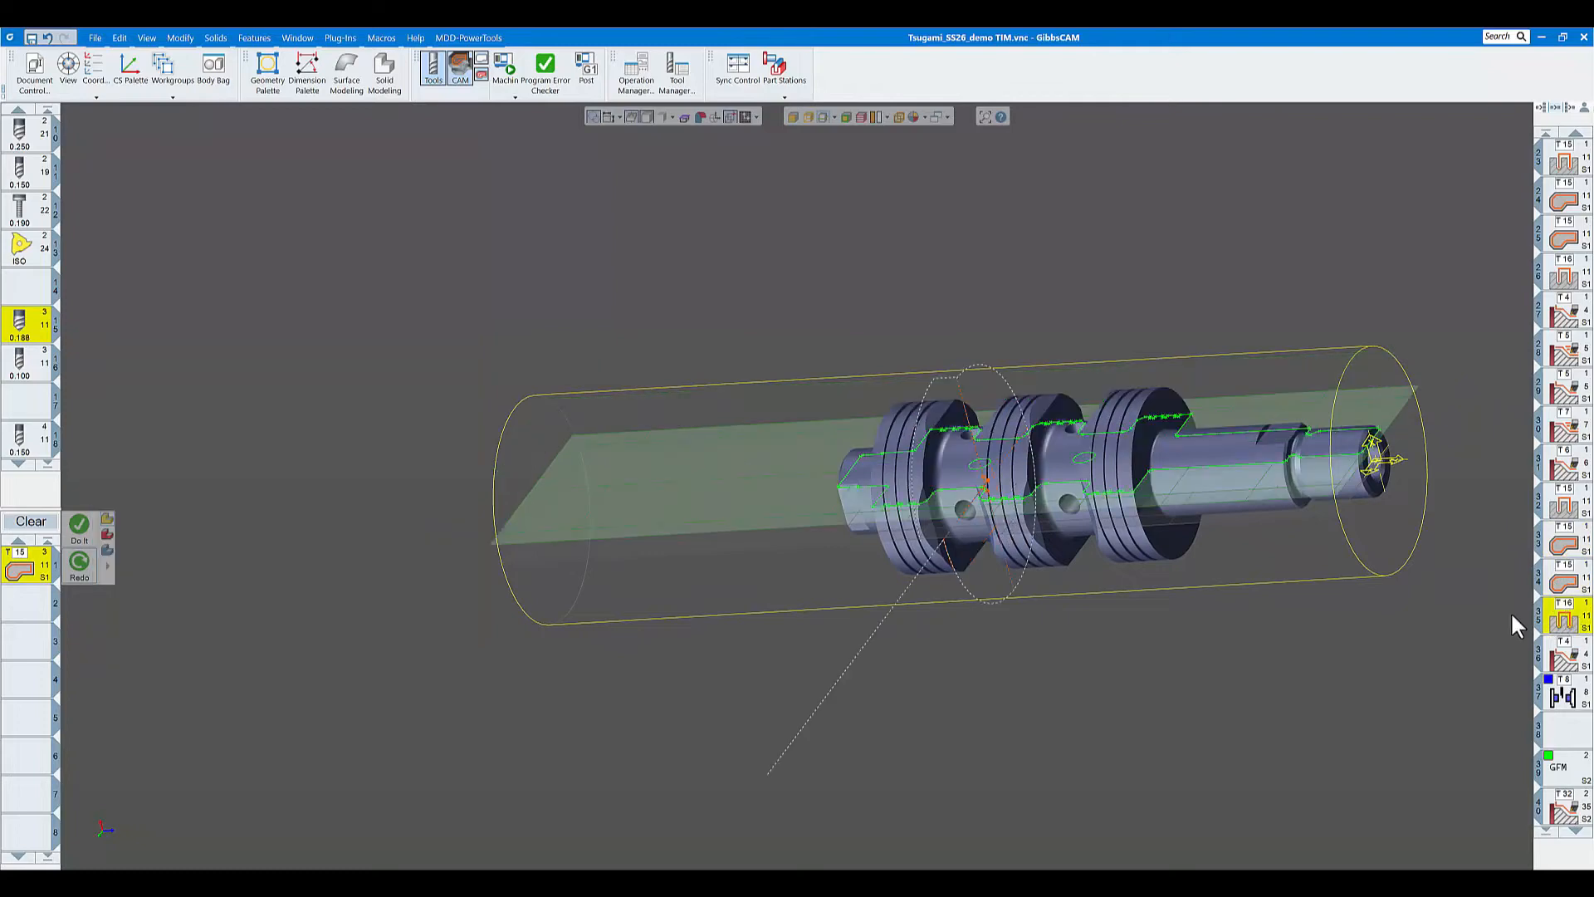
middle_click_drag(946, 466, 1068, 551)
left_click(1573, 660)
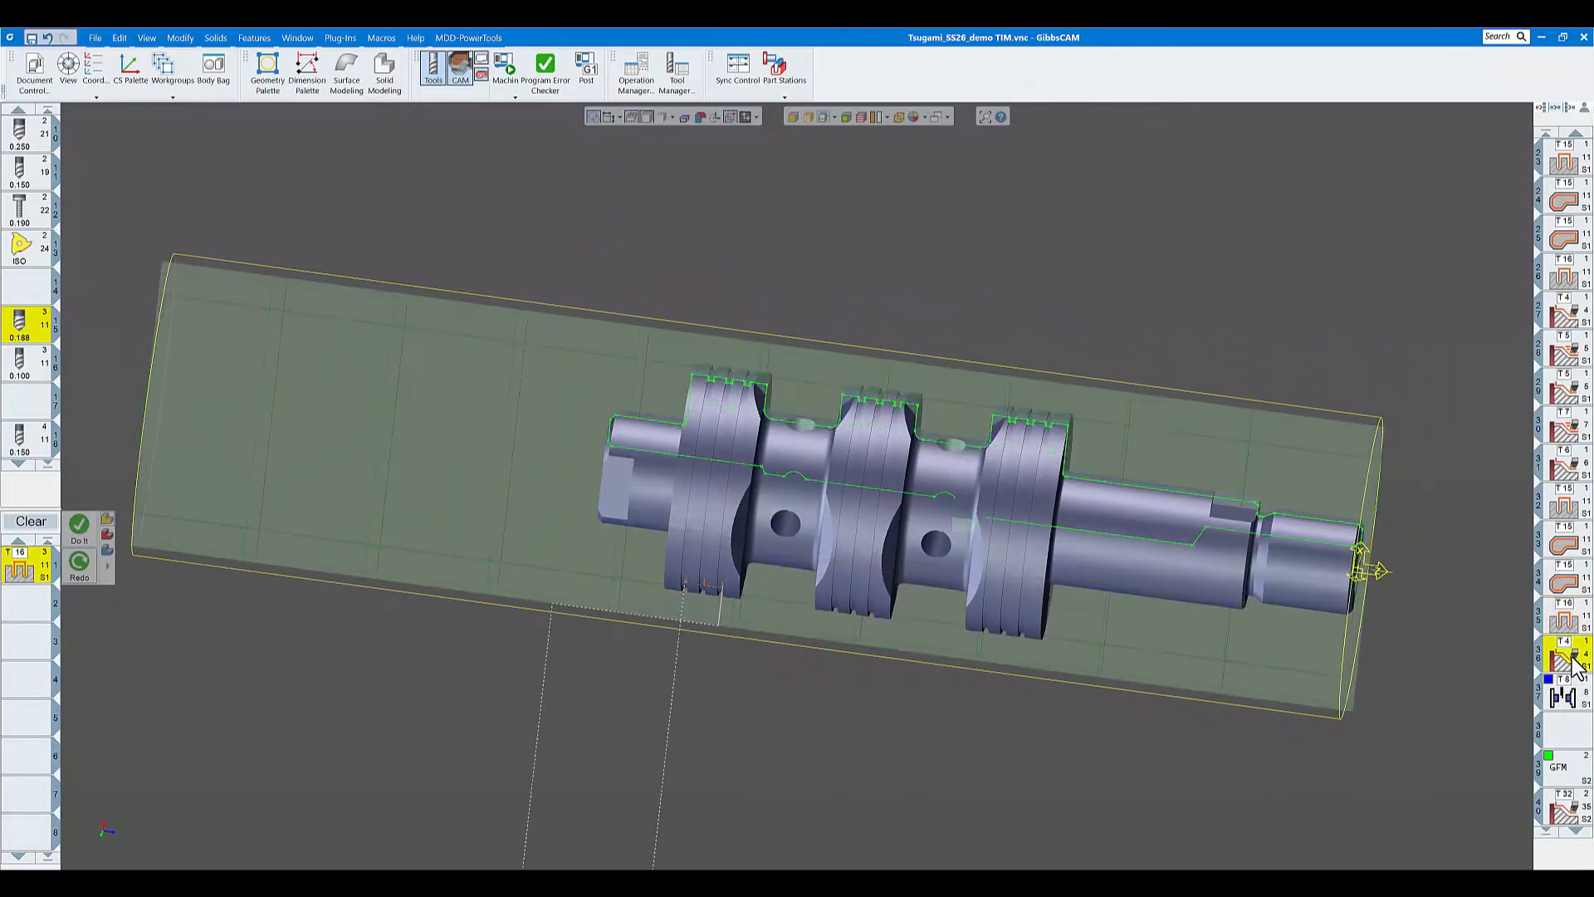
middle_click_drag(1057, 644, 757, 665)
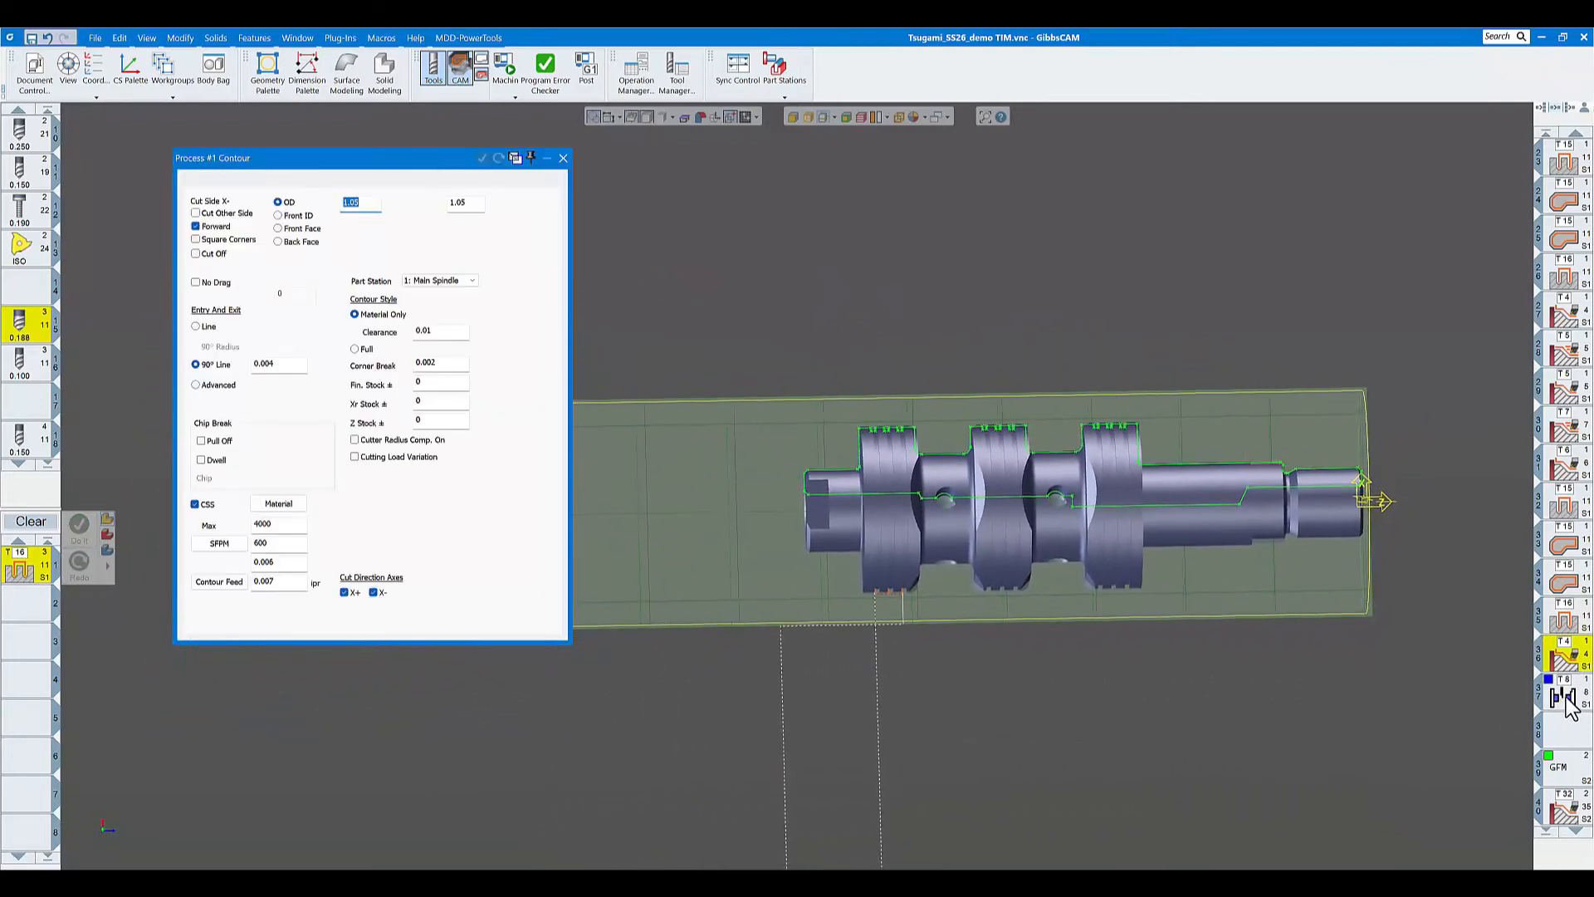
- Inspect the cutoff part transfer's grip settings, turn C Synched off and on again to compare its options, and close the process
left_click(1568, 697)
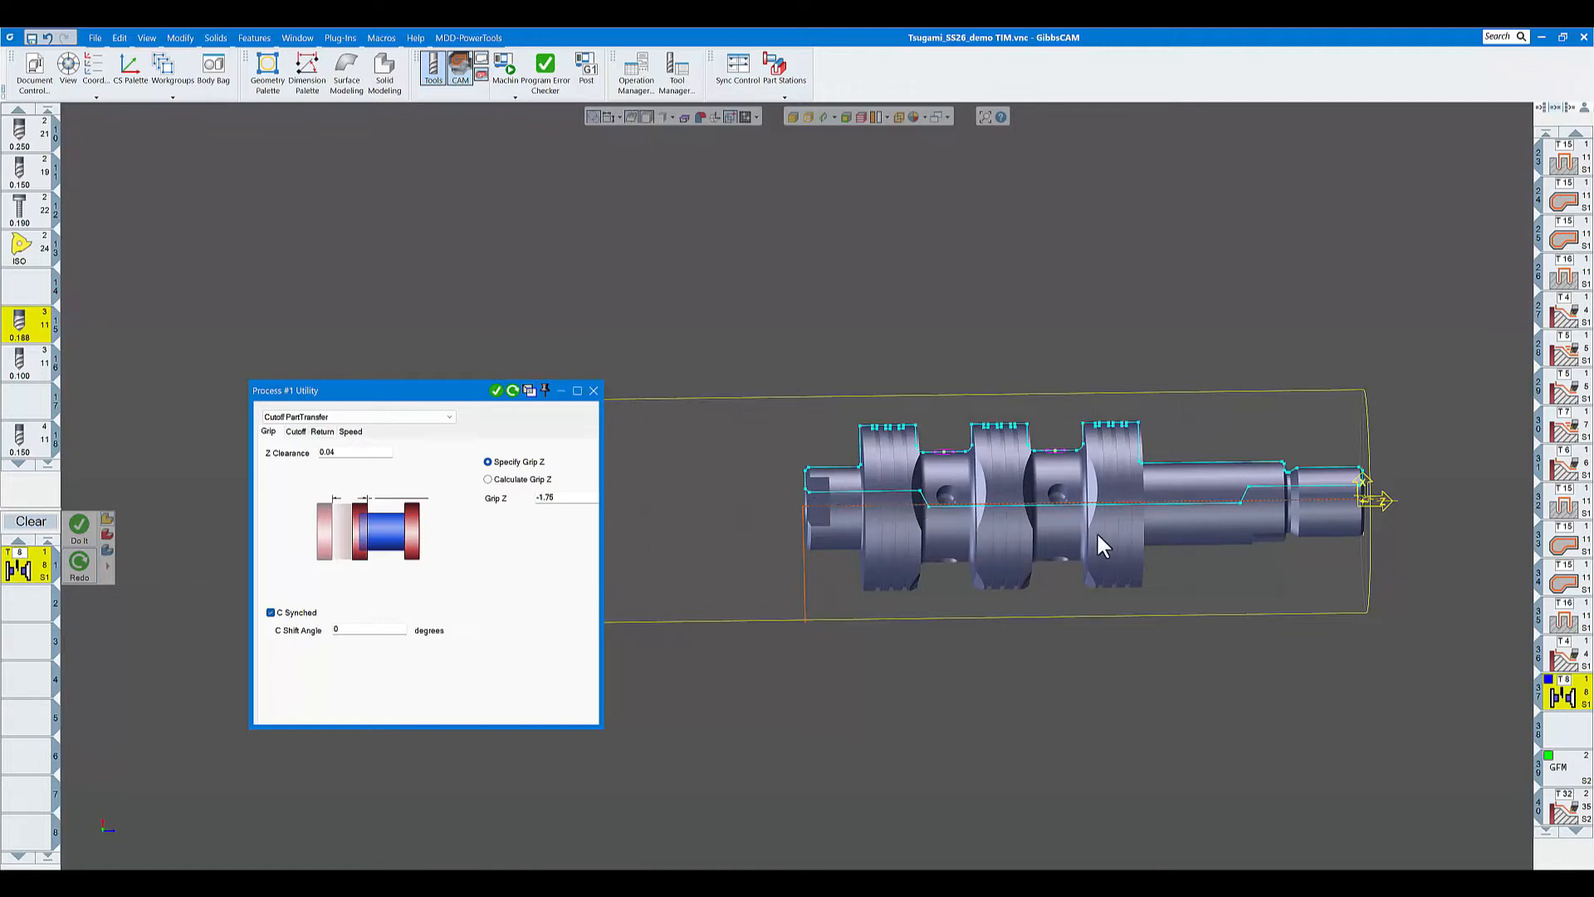
middle_click_drag(926, 509, 829, 497)
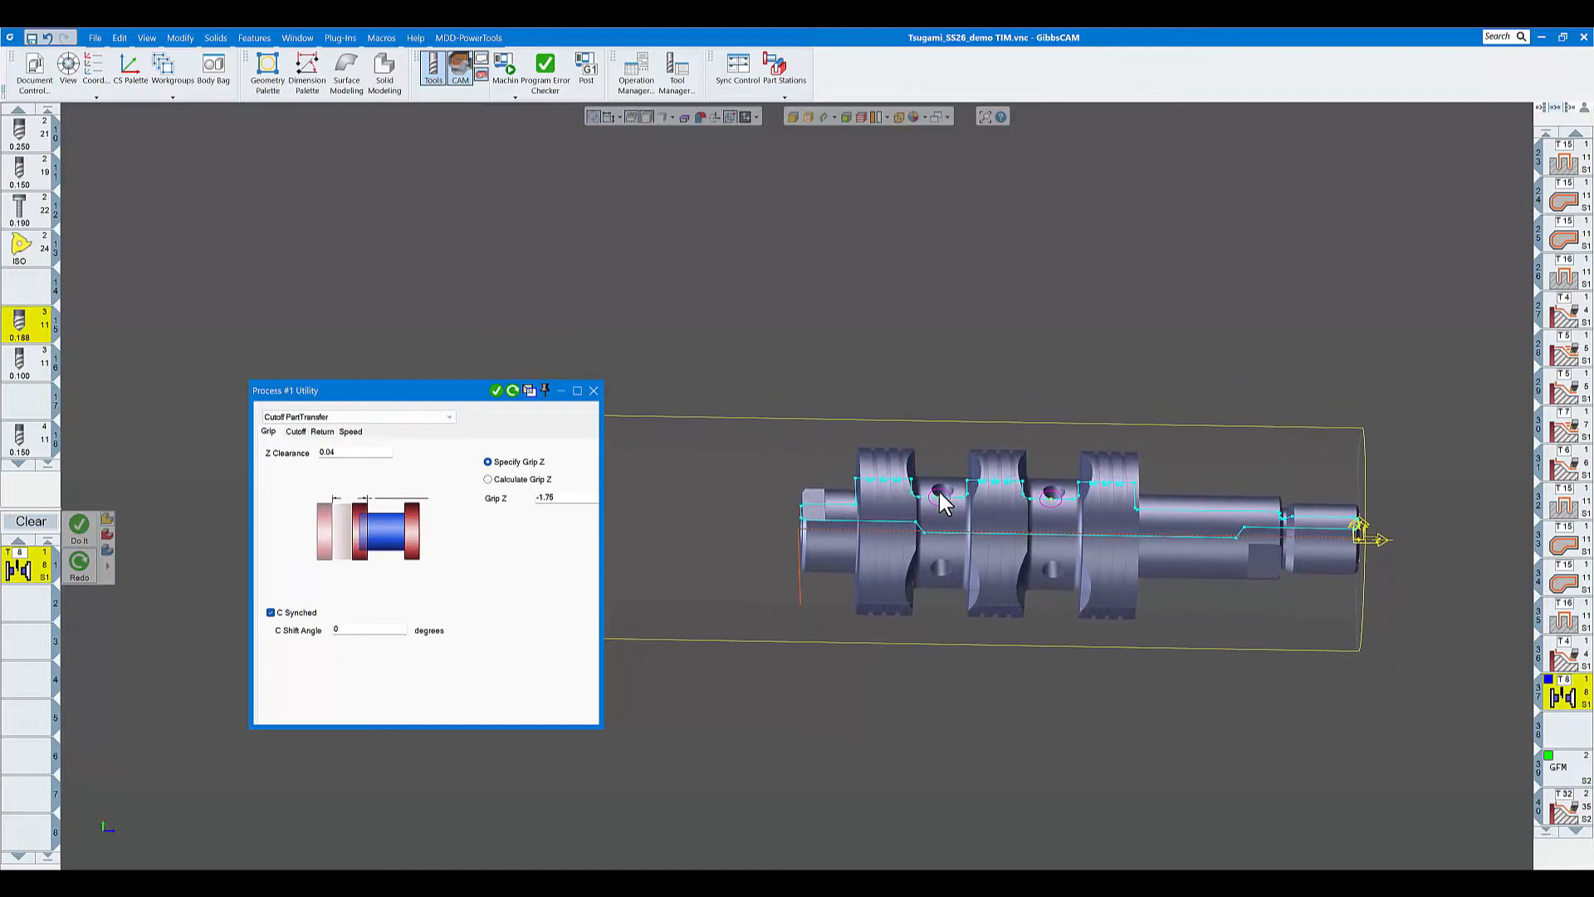
left_click(272, 614)
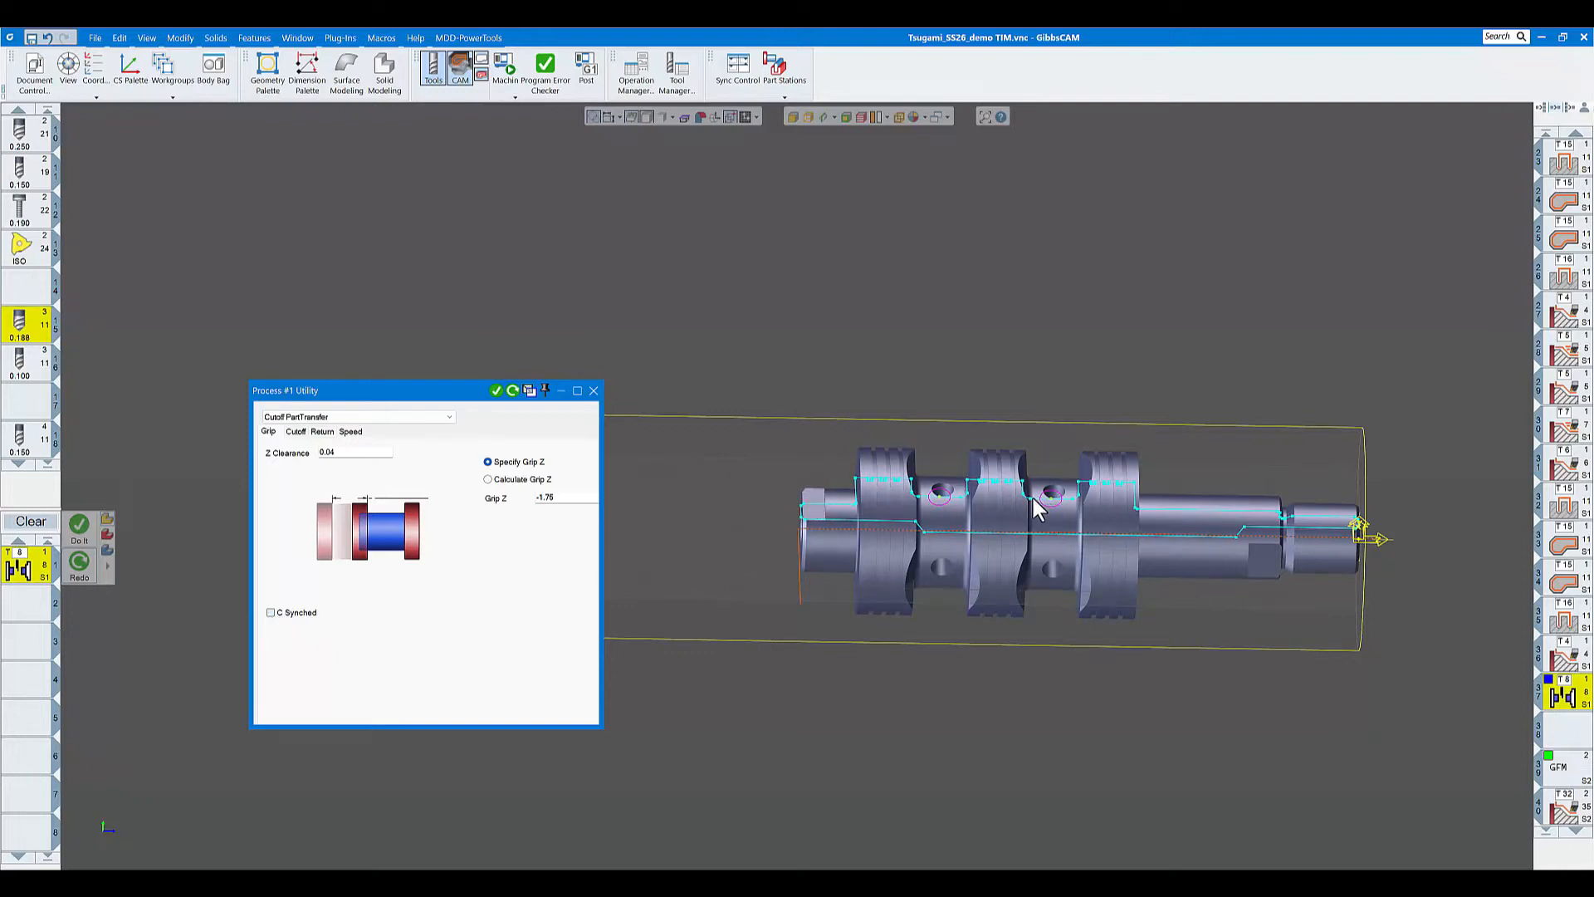
left_click(271, 613)
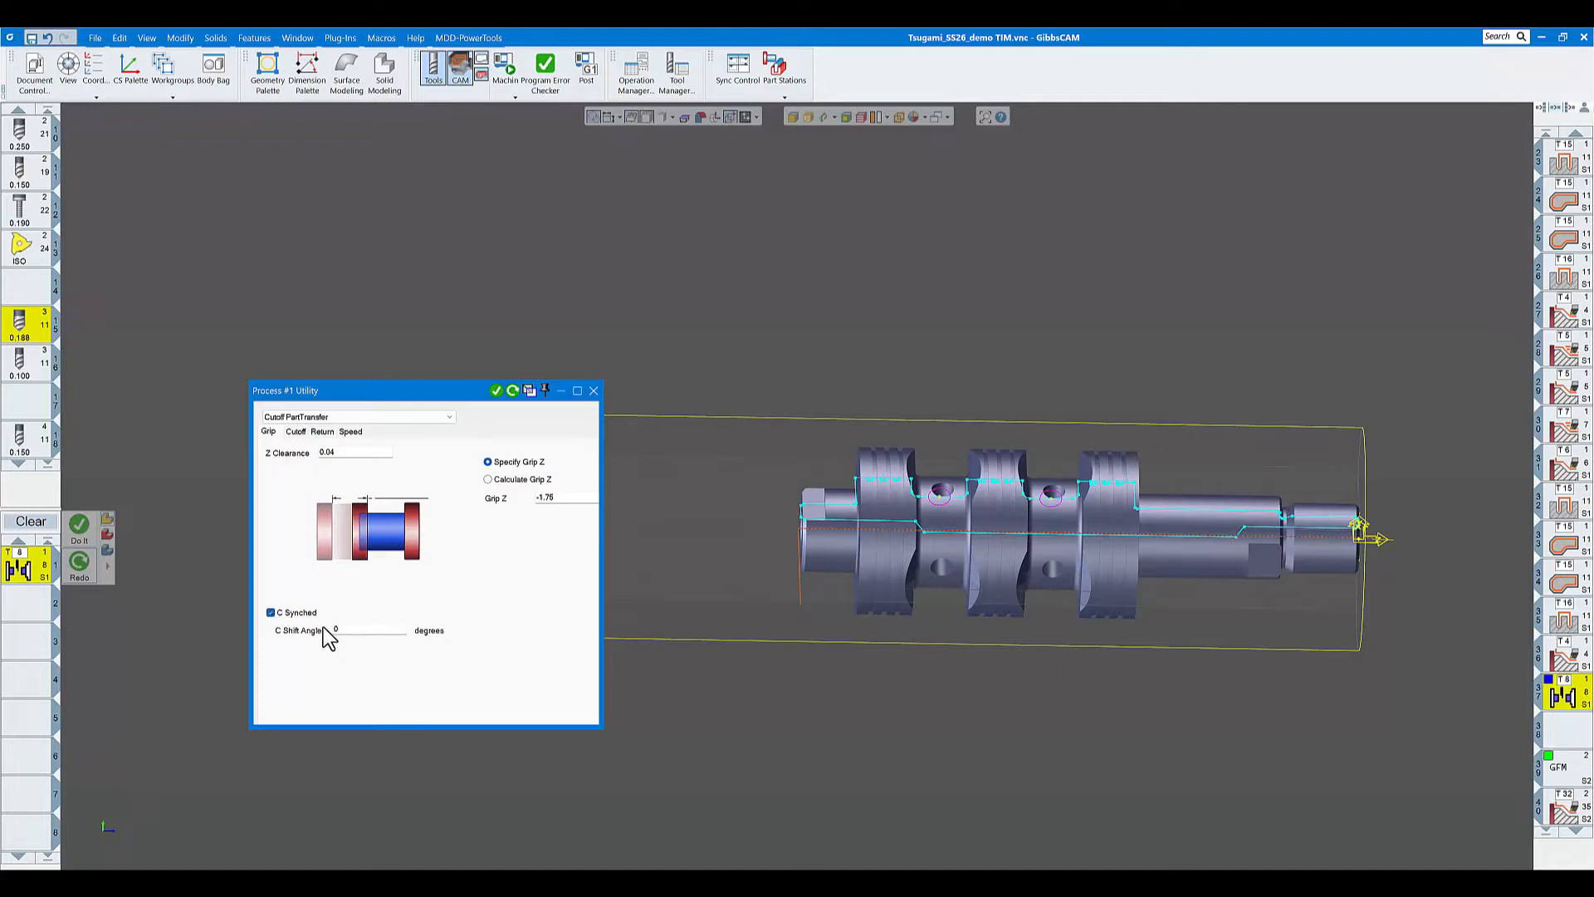
left_click(593, 390)
- Compare the position and orientation of the part on the main spindle with the transferred part on the sub spindle
scroll(1555, 471, "down", 5)
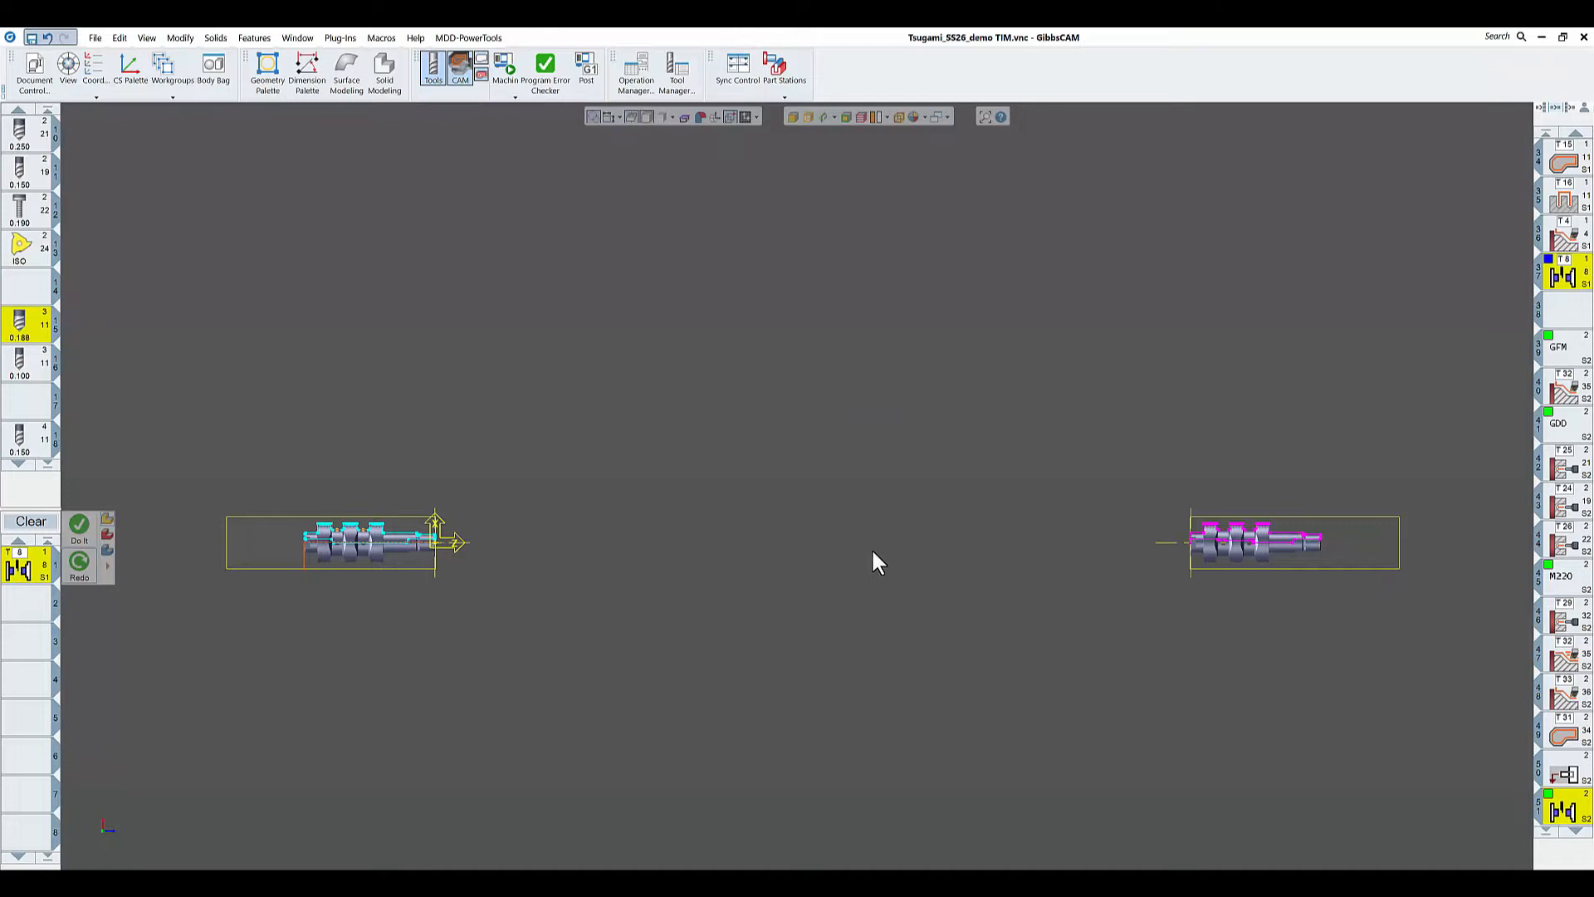
left_click(79, 819)
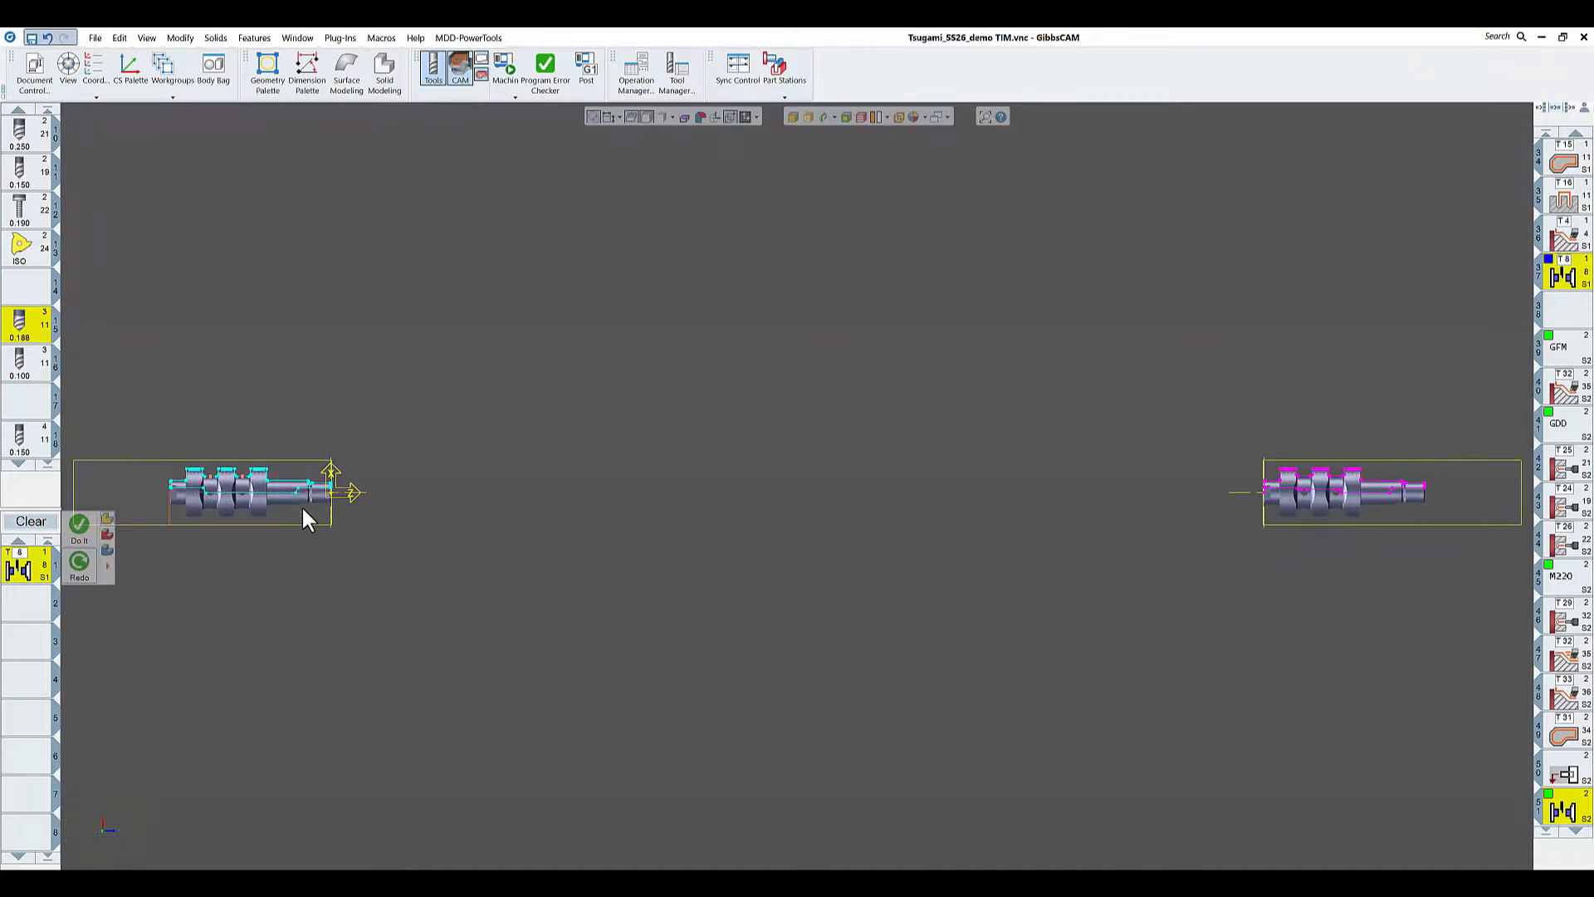
middle_click_drag(1055, 508, 491, 552)
scroll(496, 566, "up", 4)
scroll(501, 569, "down", 4)
middle_click_drag(465, 623, 1140, 610)
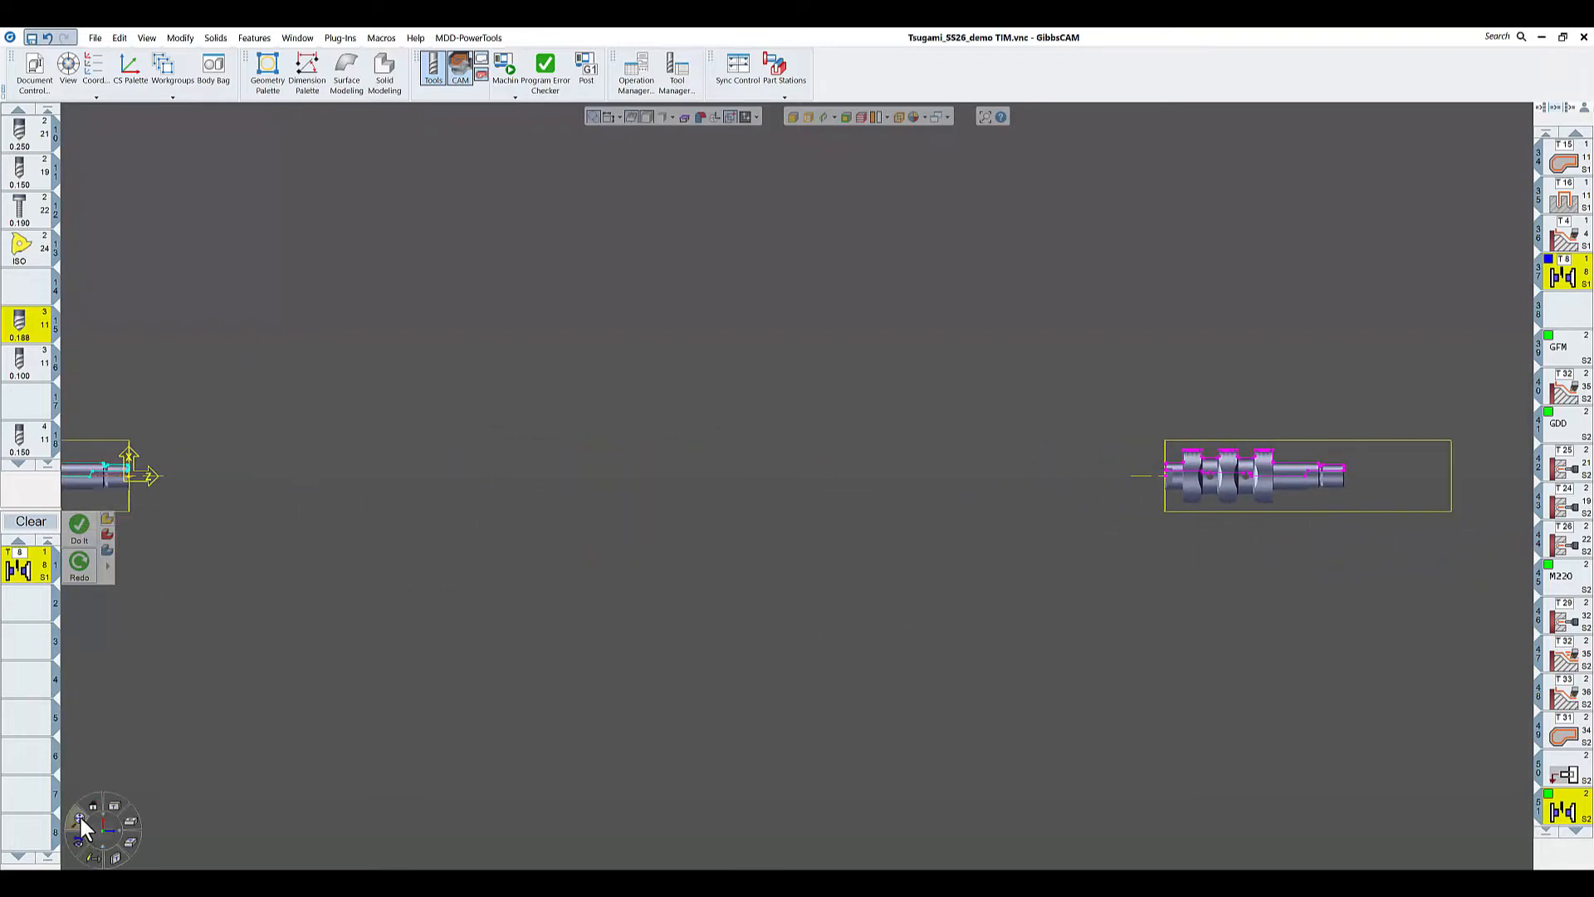
left_click(83, 822)
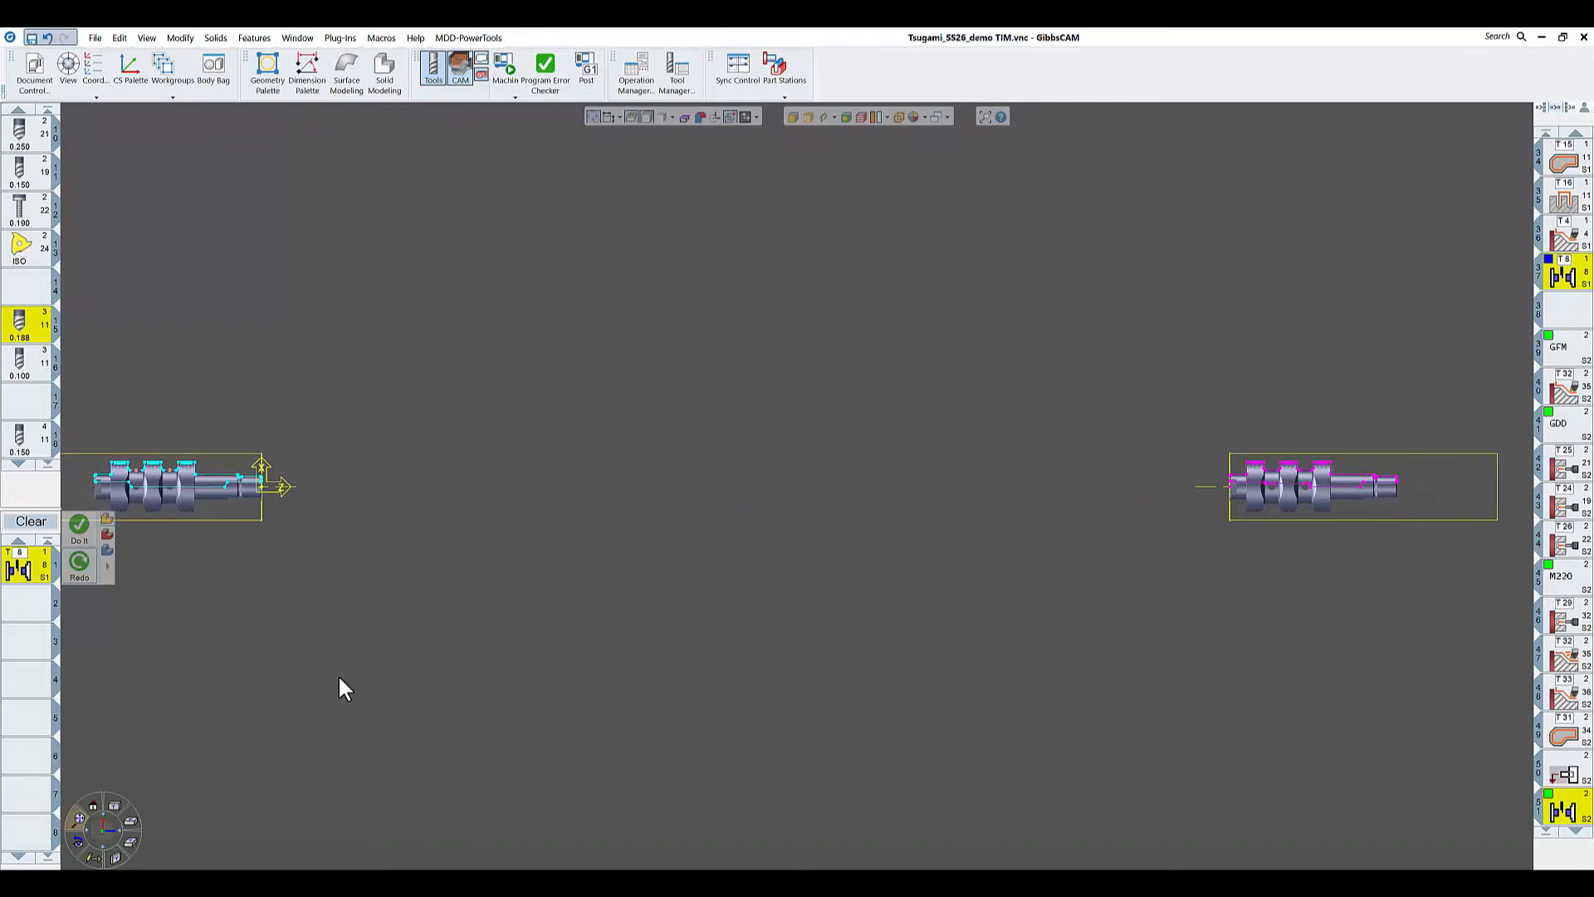
- Hide the main spindle part station and frame the remaining part on the sub spindle
left_click(784, 95)
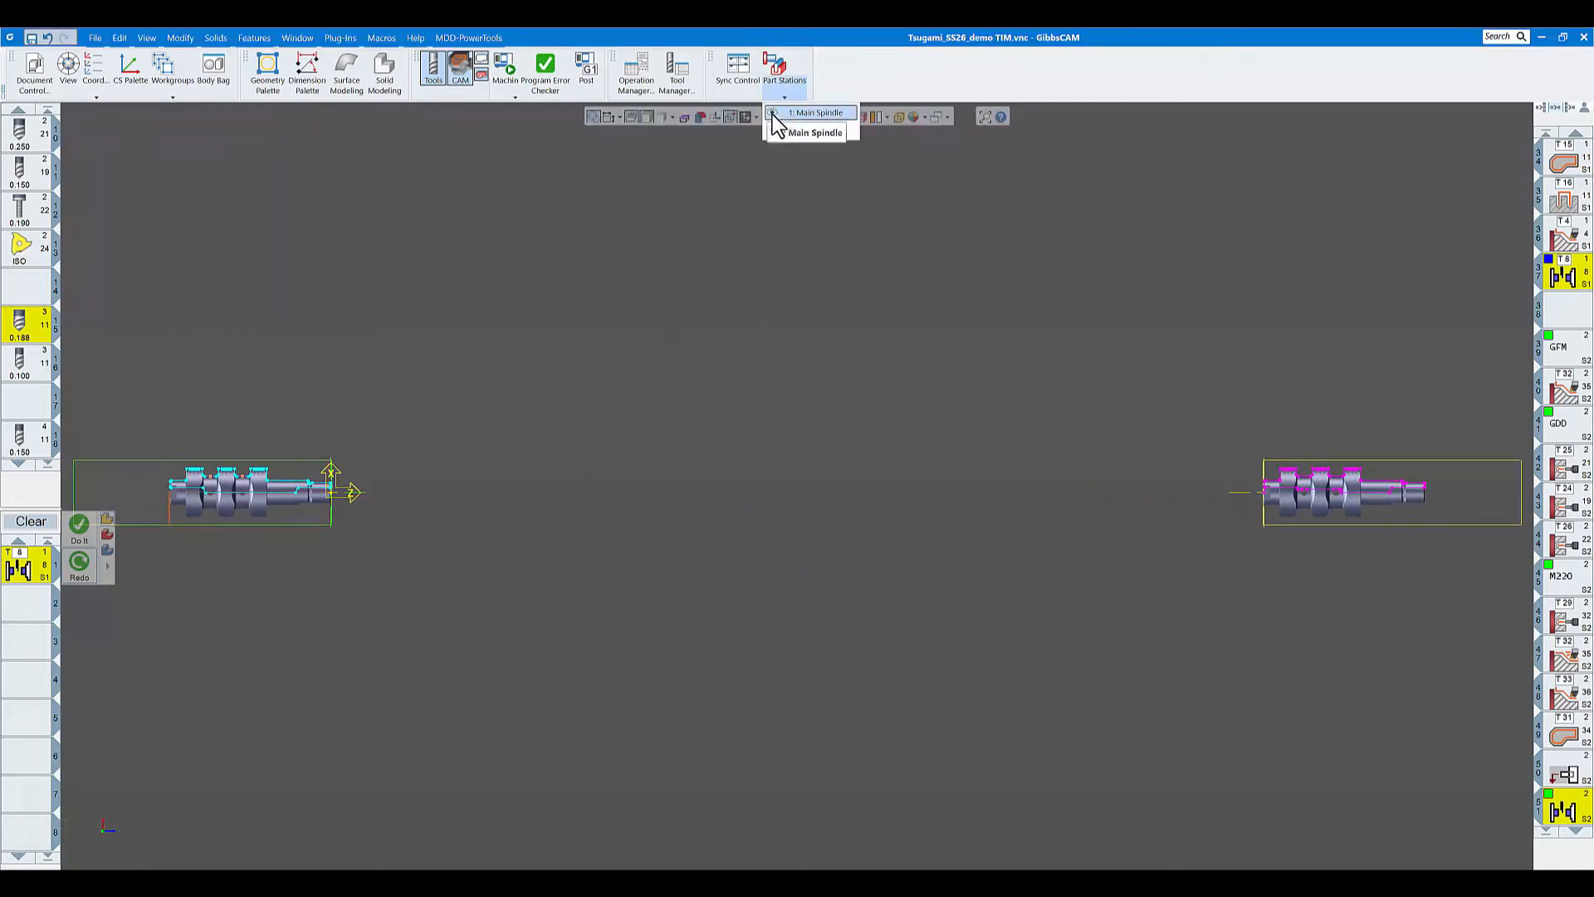
left_click(774, 115)
mouse_move(89, 825)
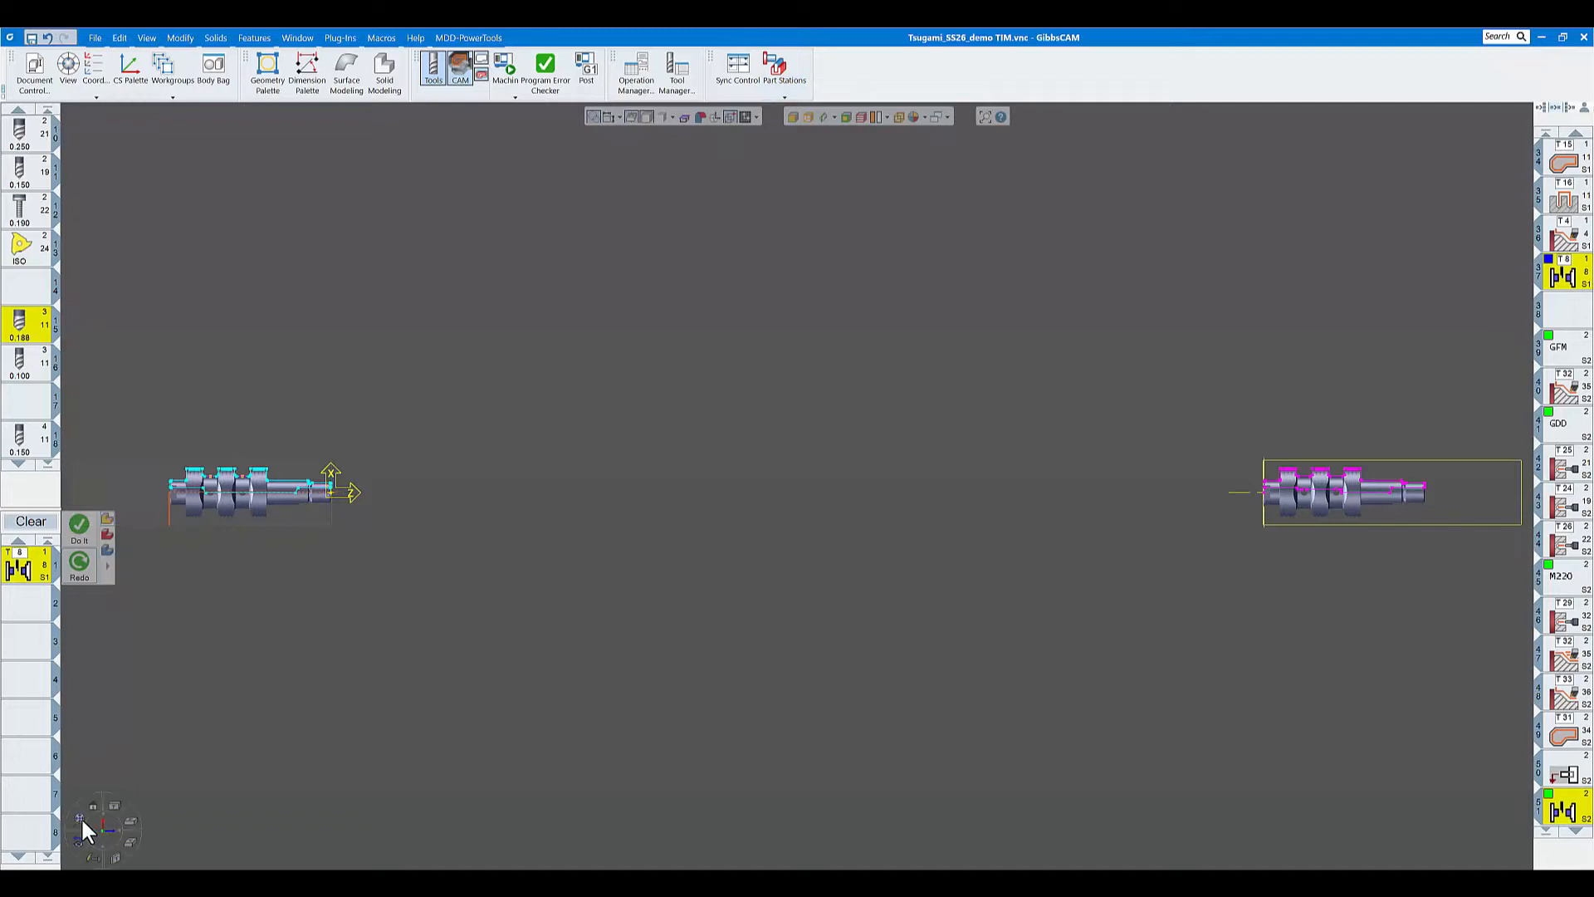
left_click(79, 820)
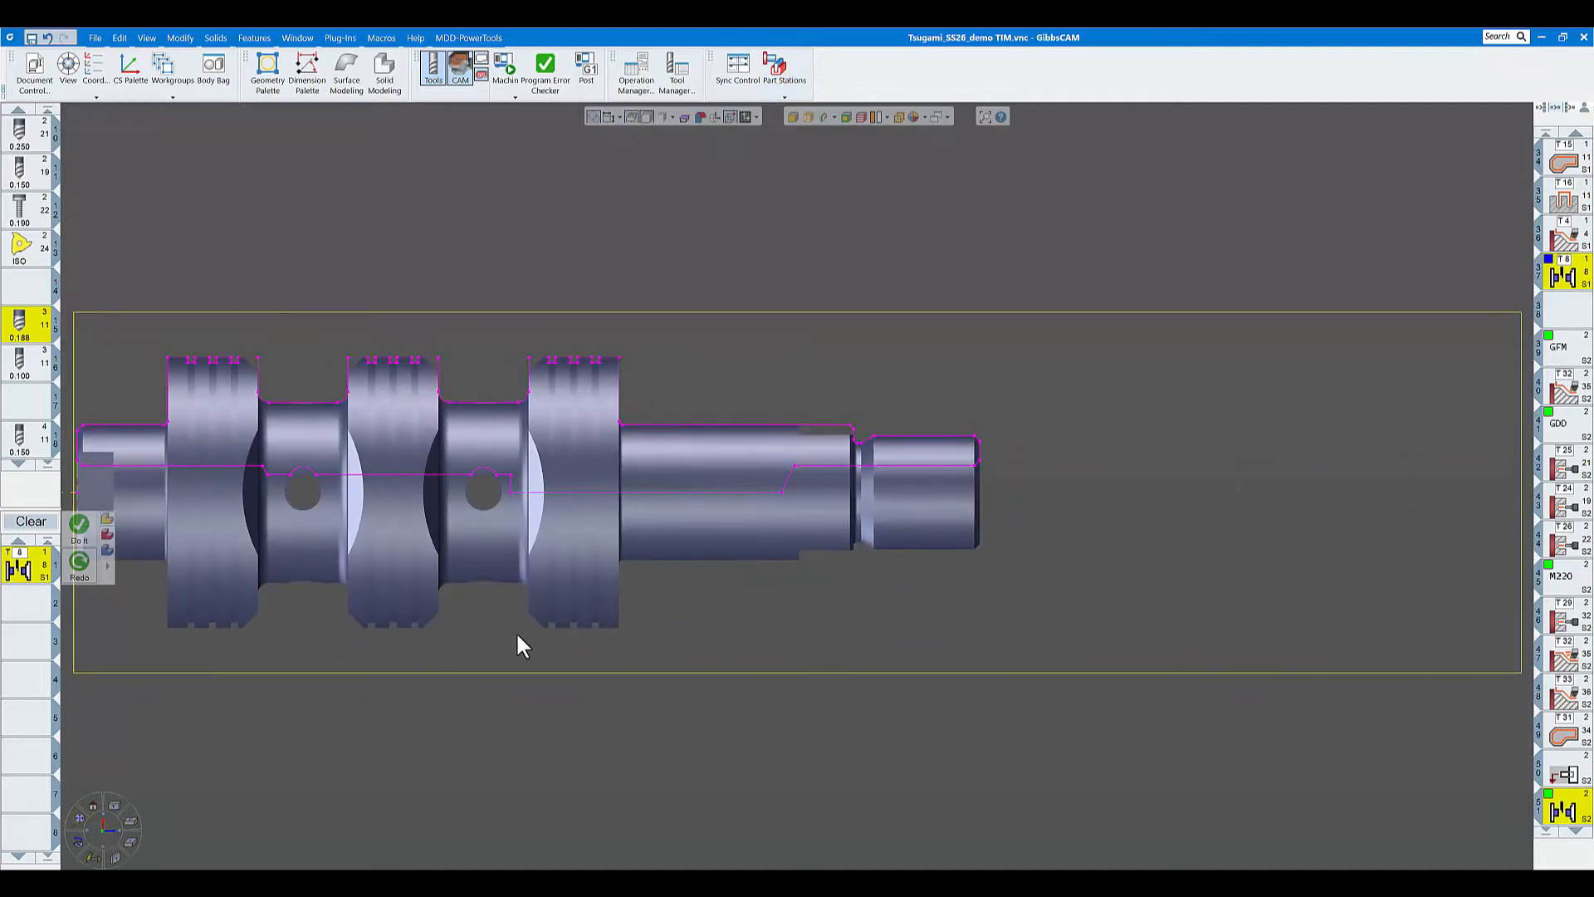
scroll(523, 635, "down", 3)
middle_click_drag(496, 663, 772, 588)
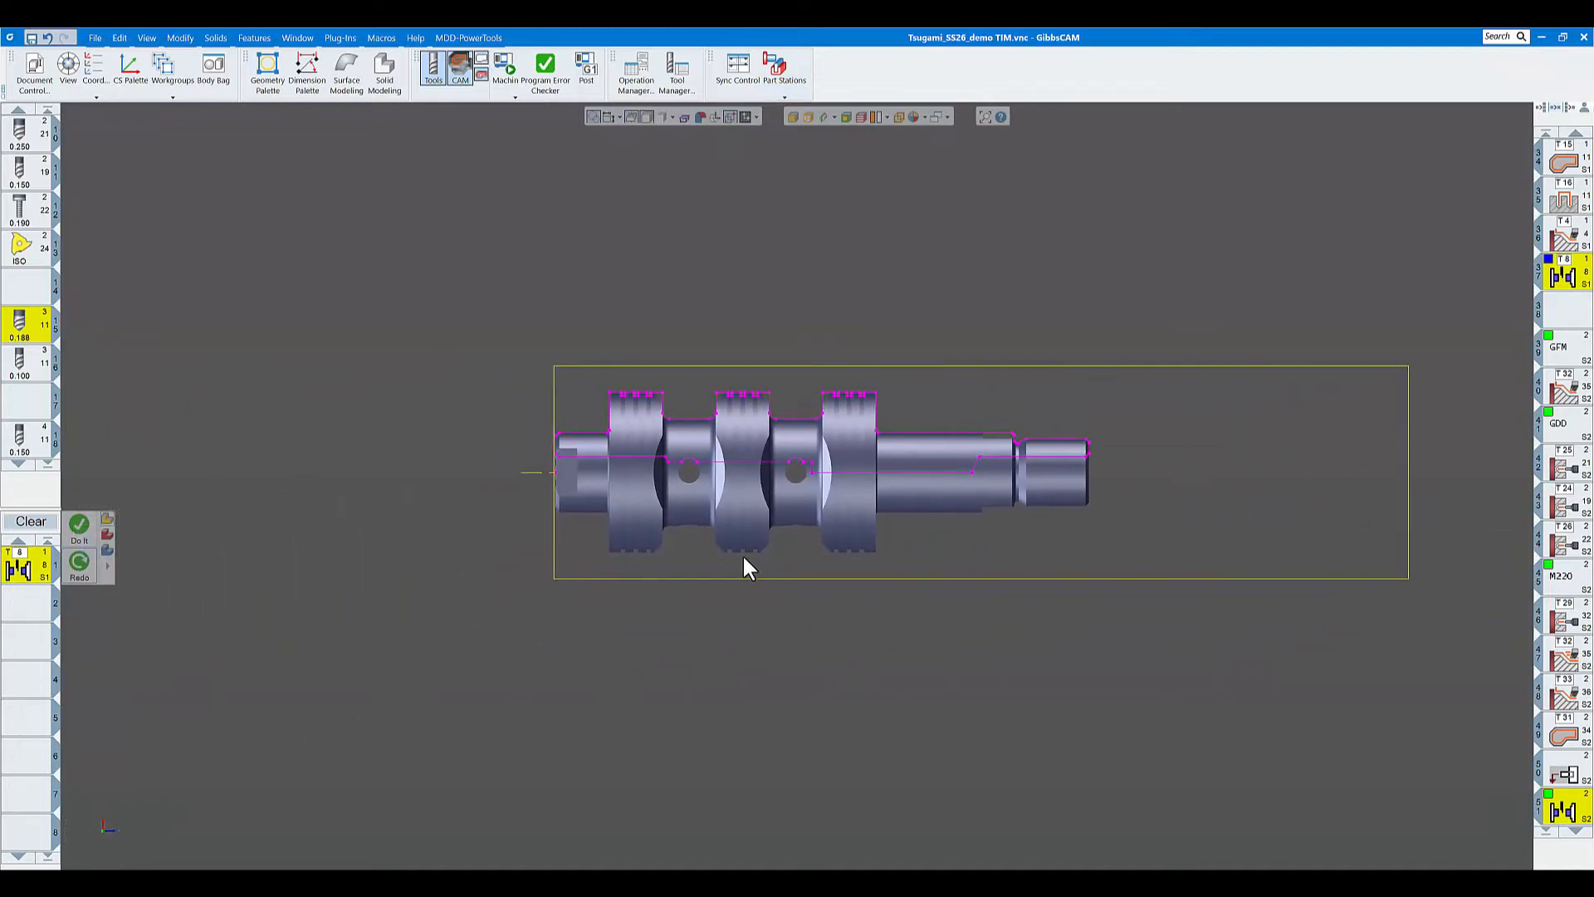
scroll(756, 495, "up", 3)
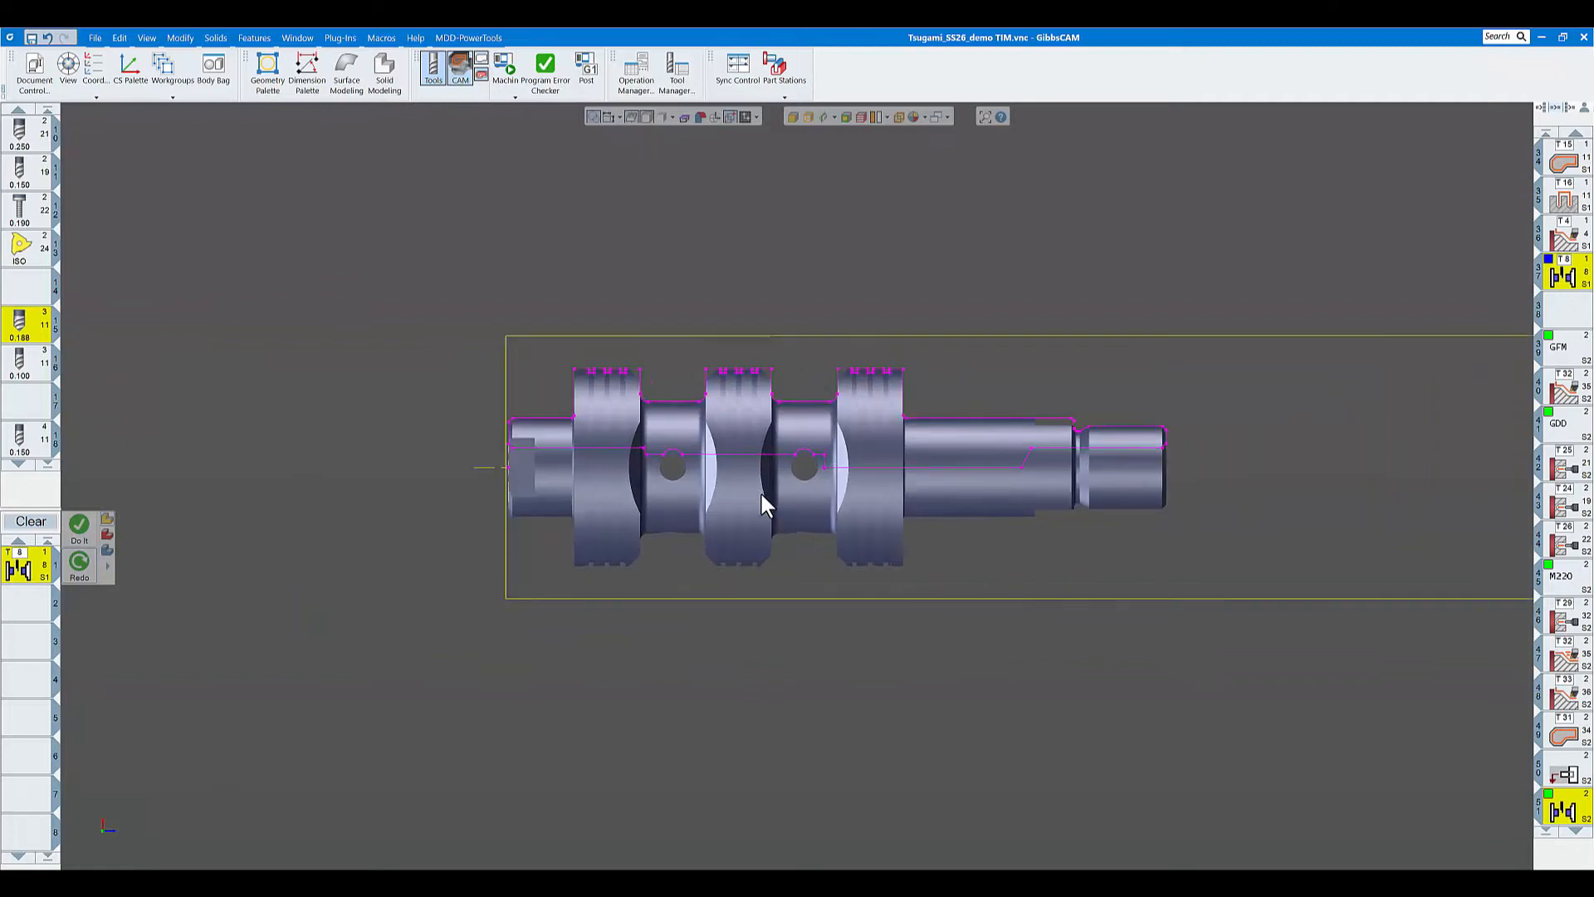
- Switch to coordinate system 5, the ZX plane of the sub spindle, from the part's geometry
right_click(801, 392)
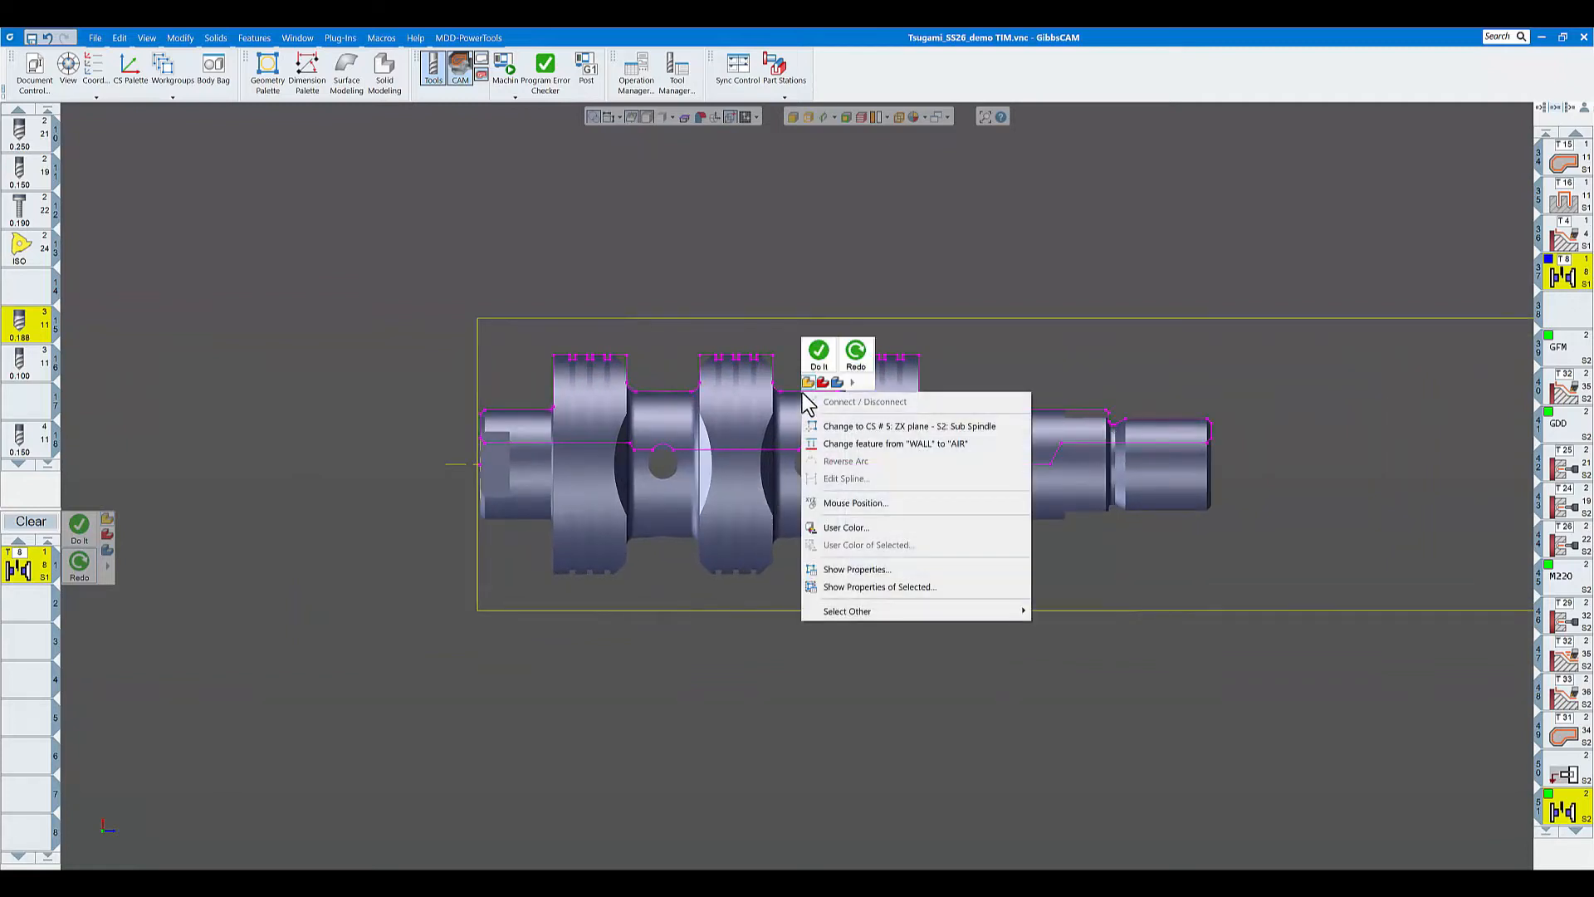
left_click(855, 425)
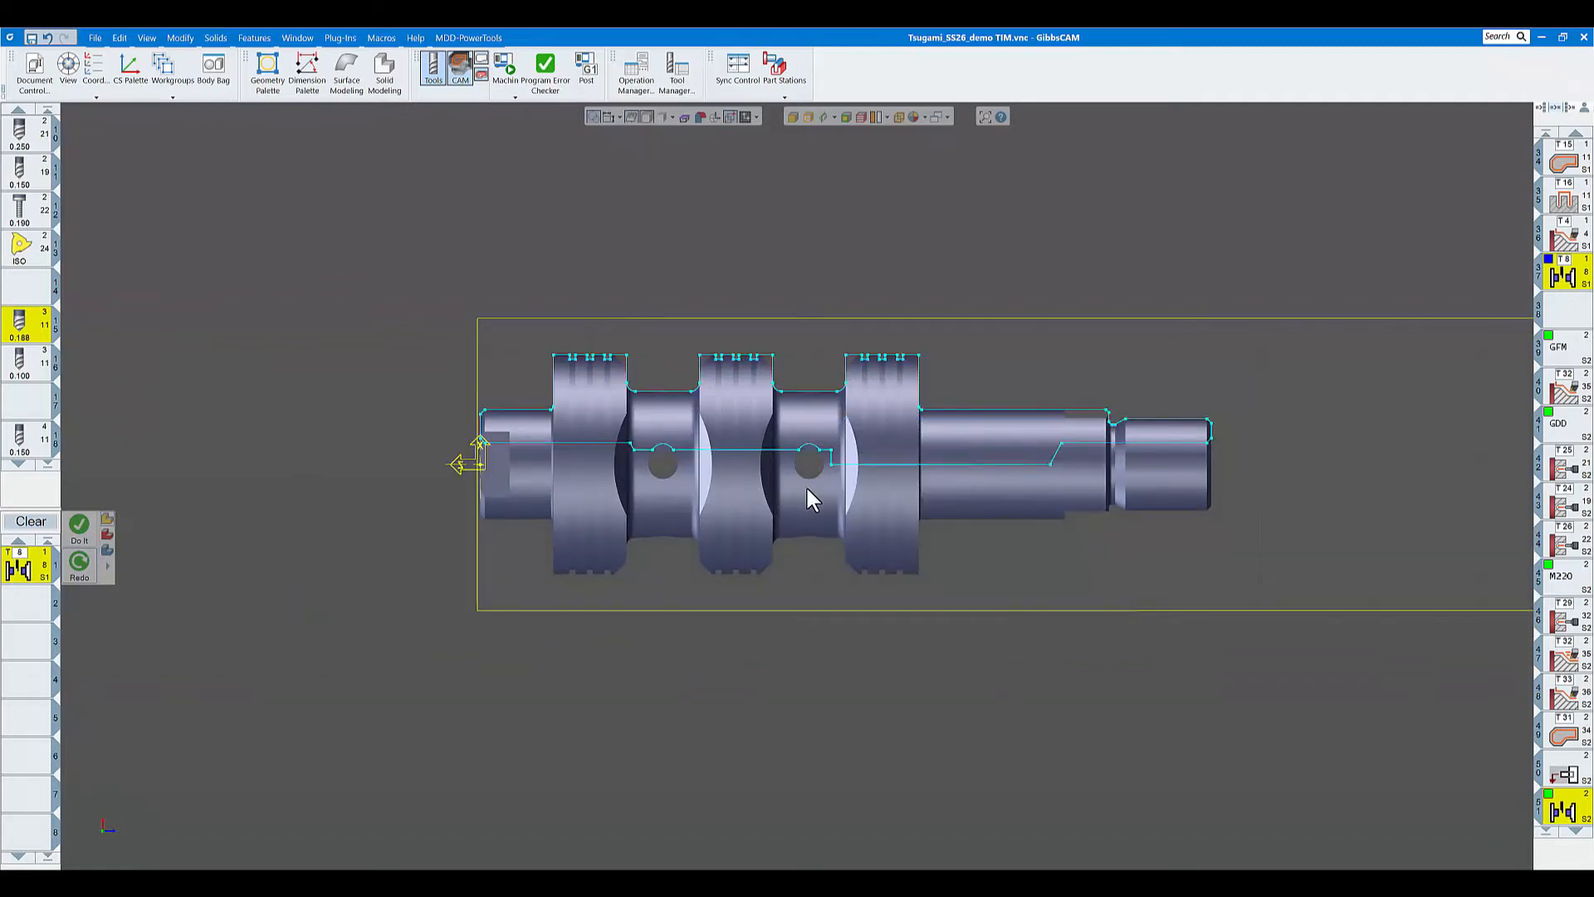
scroll(806, 489, "down", 2)
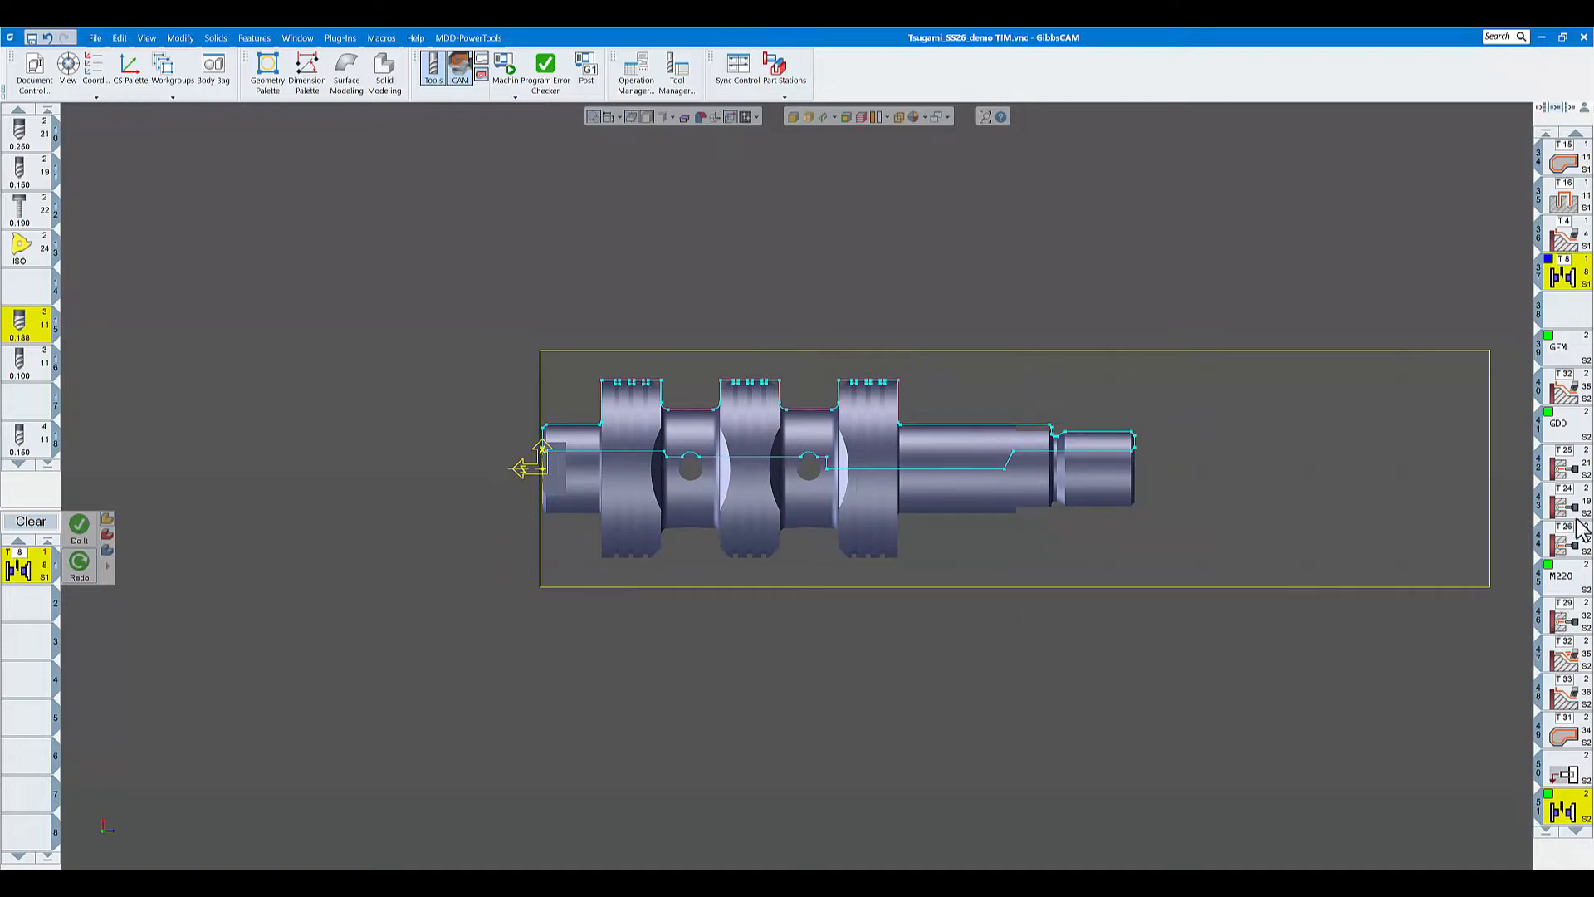
- Check the machine mode set in the GFM utility operation and close the process
scroll(1564, 346, "down", 2)
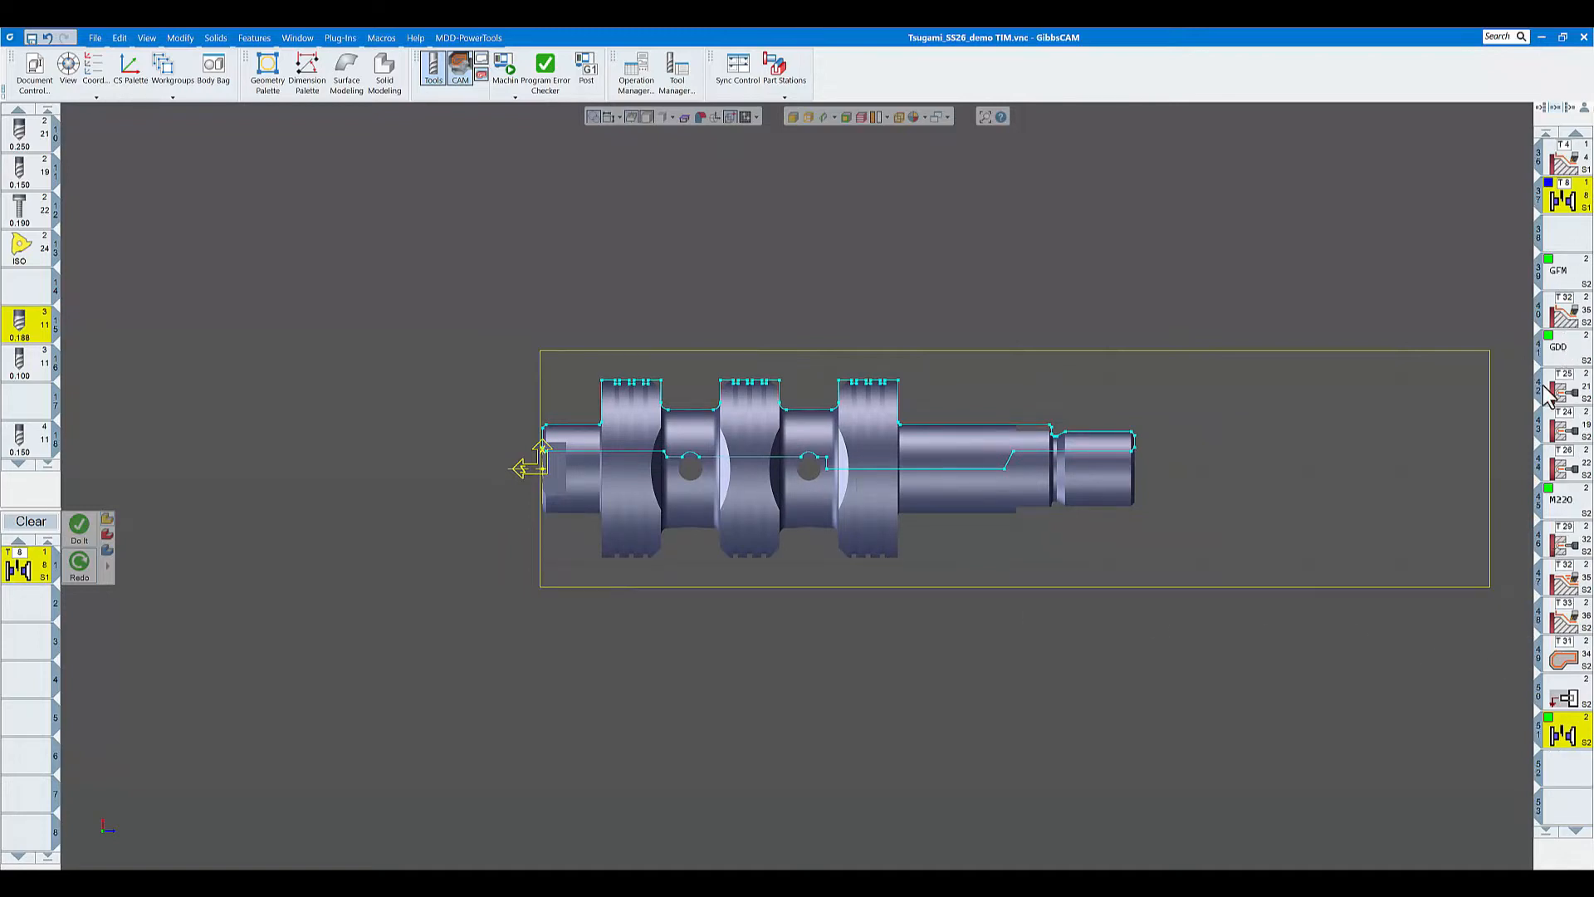
double_click(1568, 285)
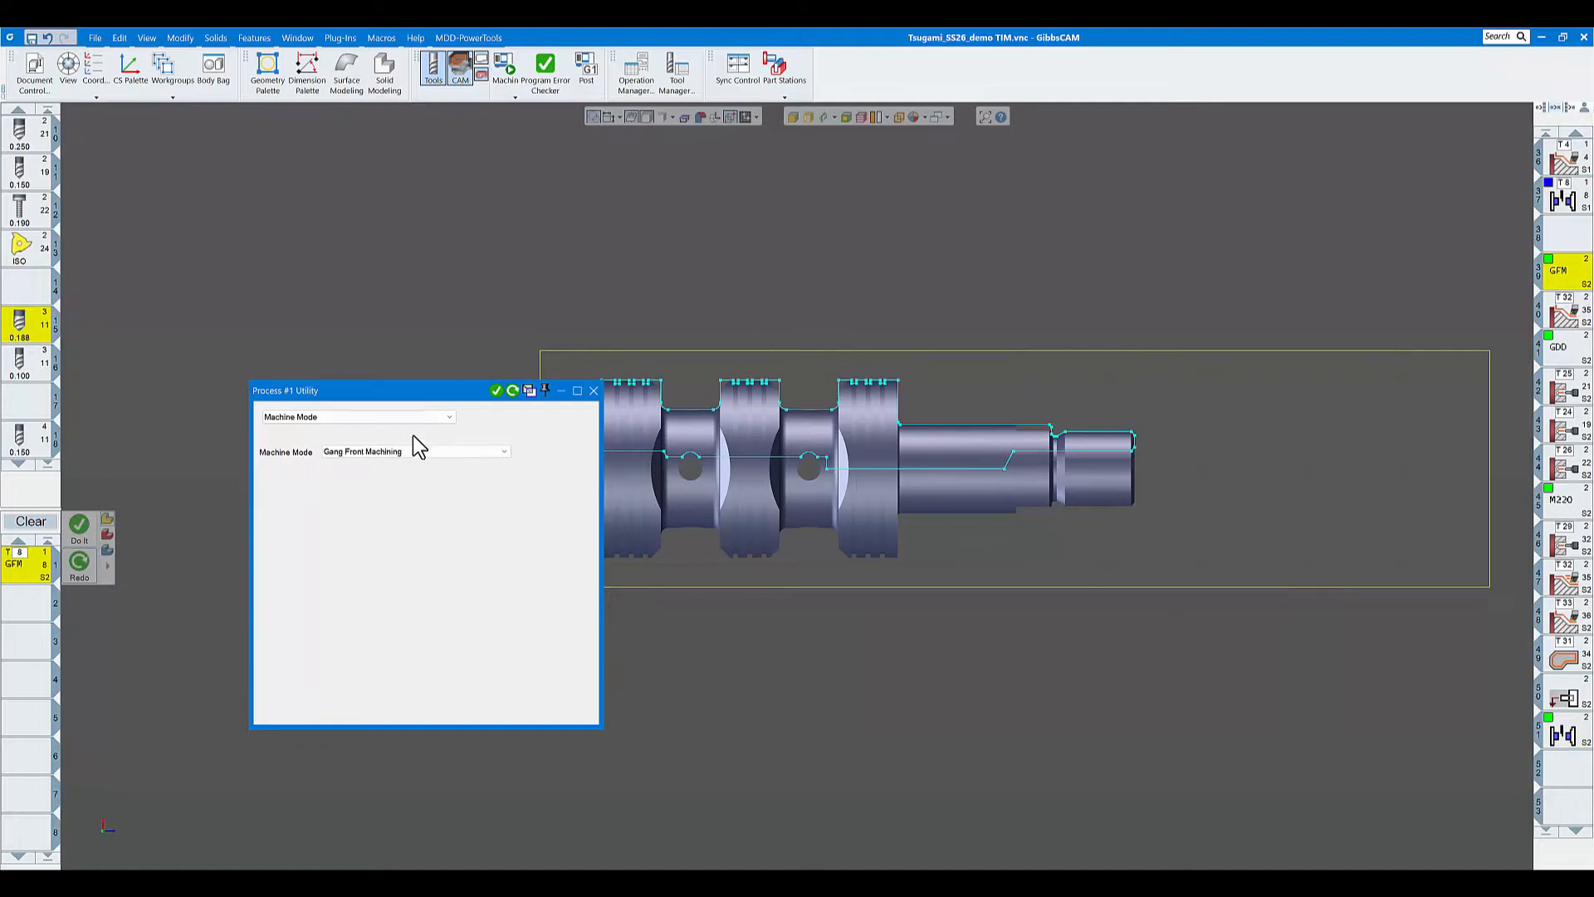
left_click(593, 390)
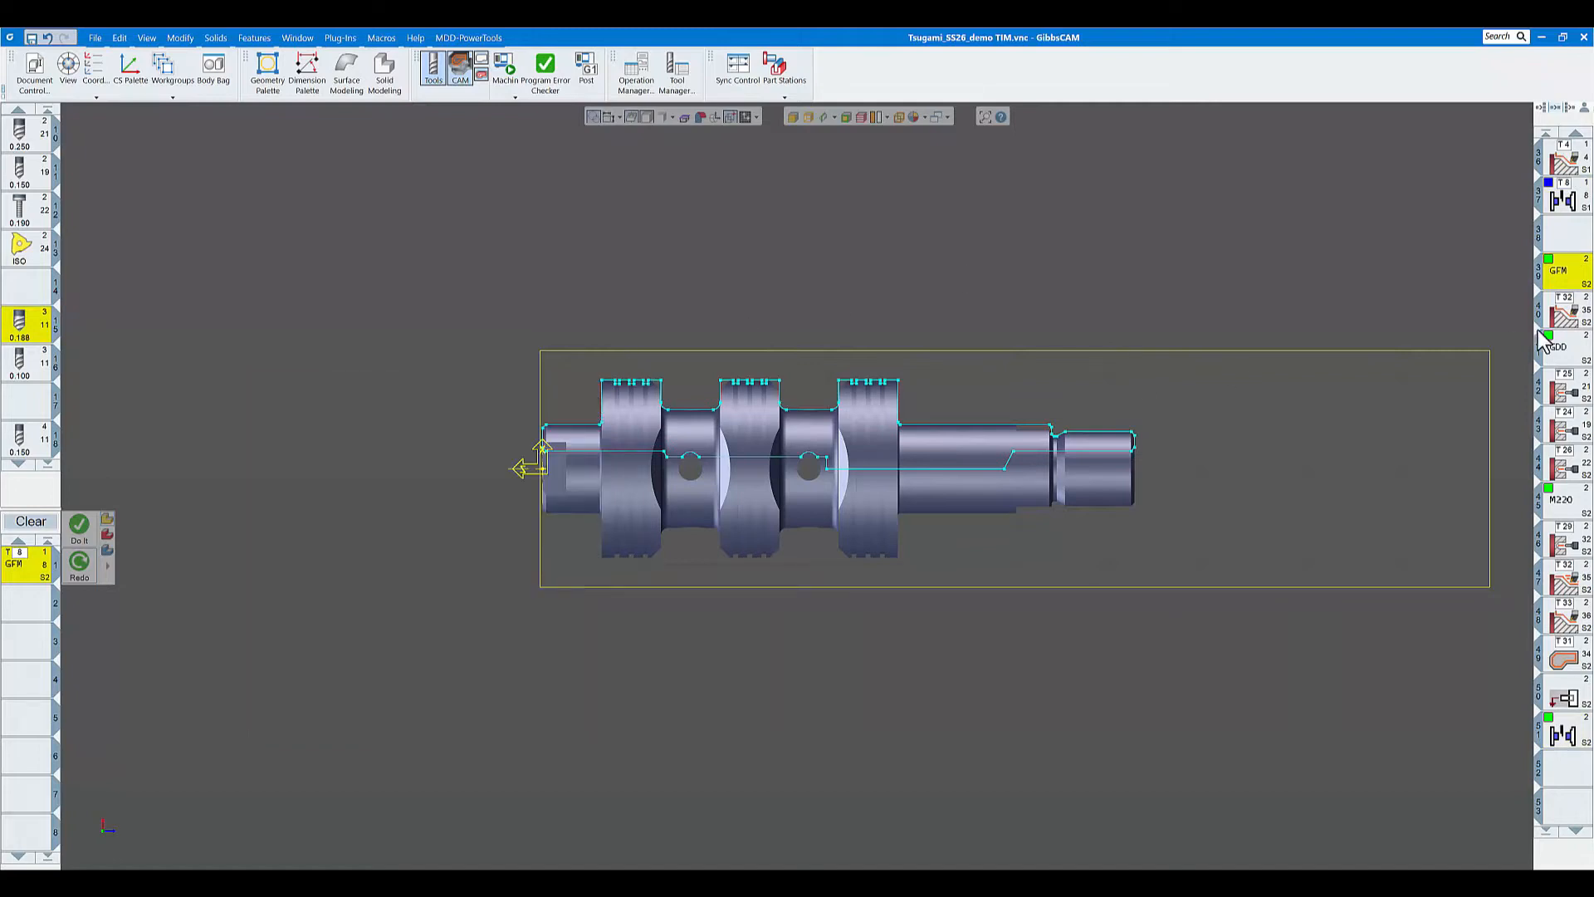
- Review the tool 32 front face contour process and its toolpath at the sub spindle part's end face
left_click(1566, 322)
double_click(1566, 322)
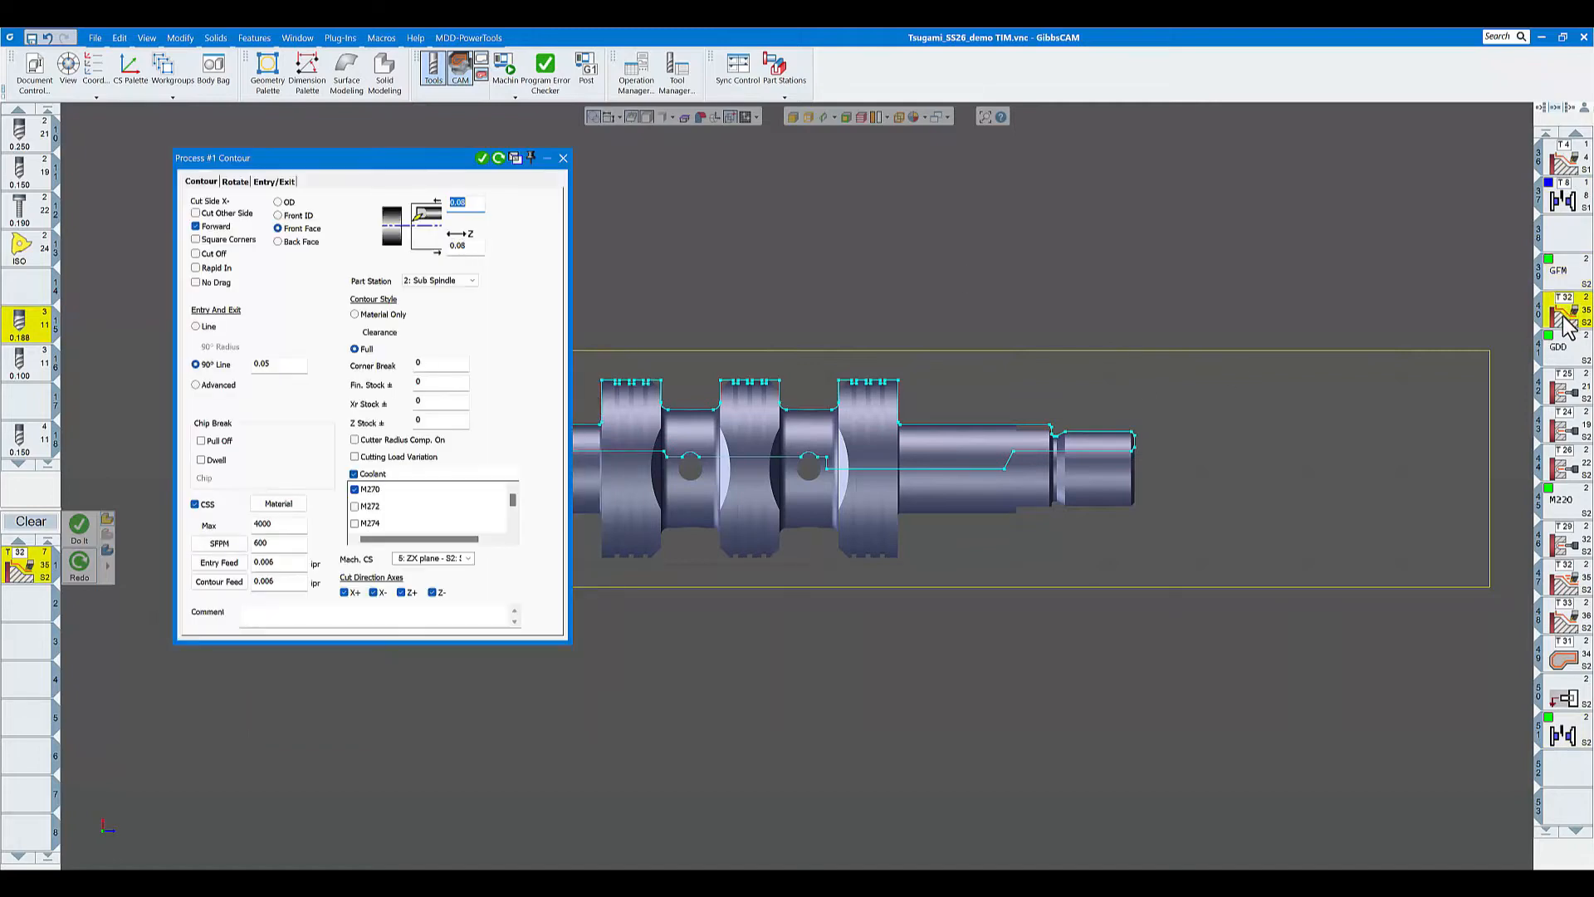
scroll(905, 404, "up", 2)
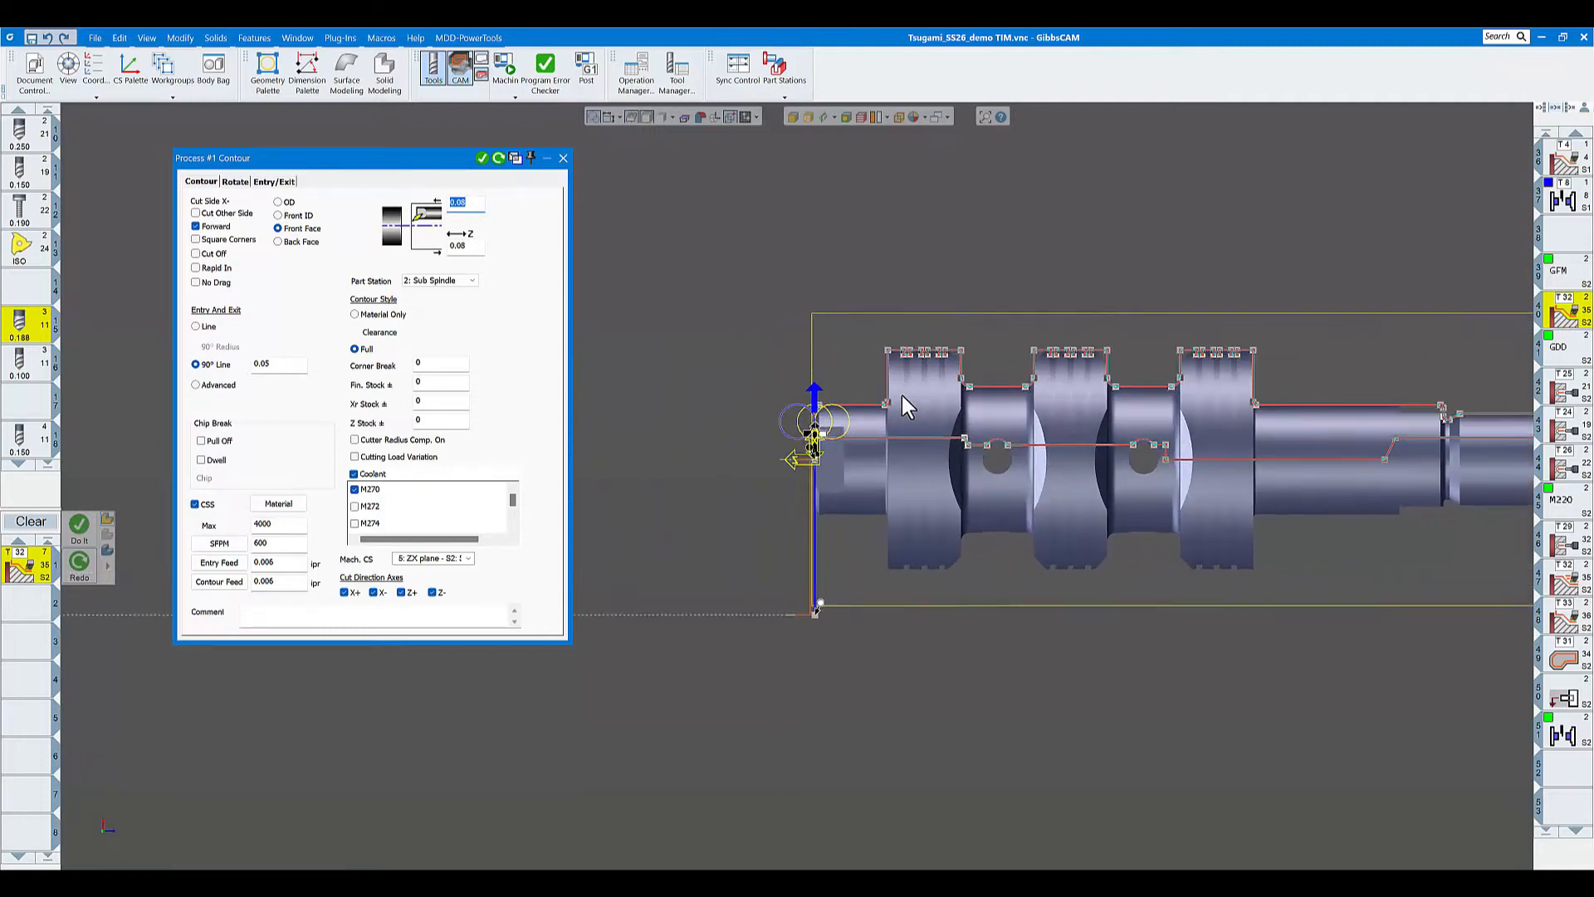
scroll(887, 518, "down", 4)
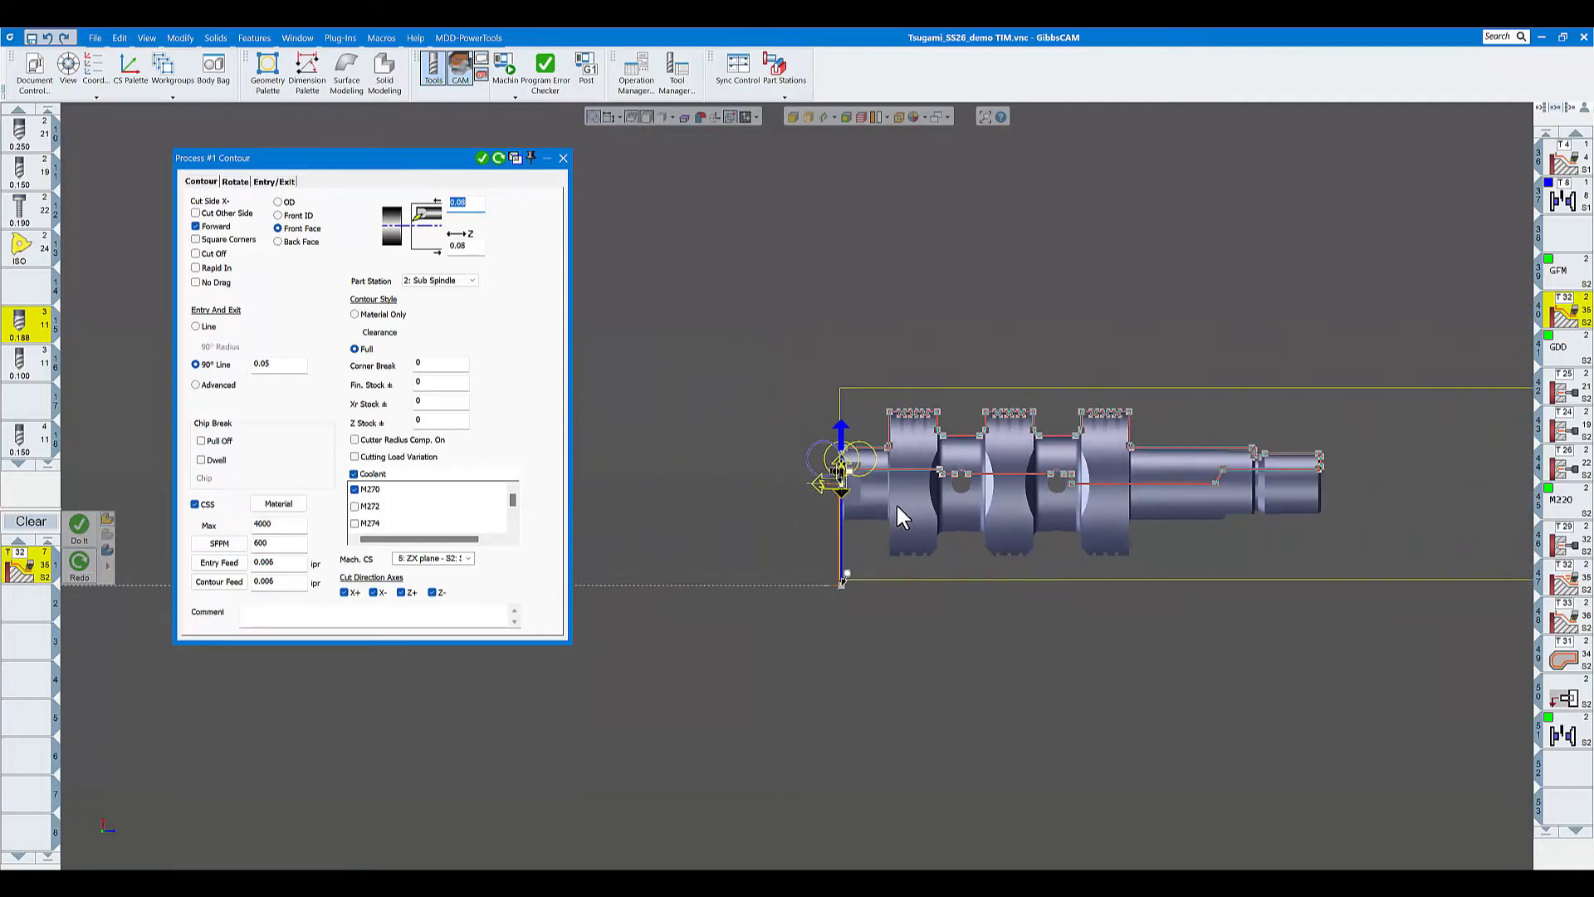
- Review the grouped holes operations of tools 25, 24 and 26 and the definitions of these three tools, and close their windows
left_click(1566, 388)
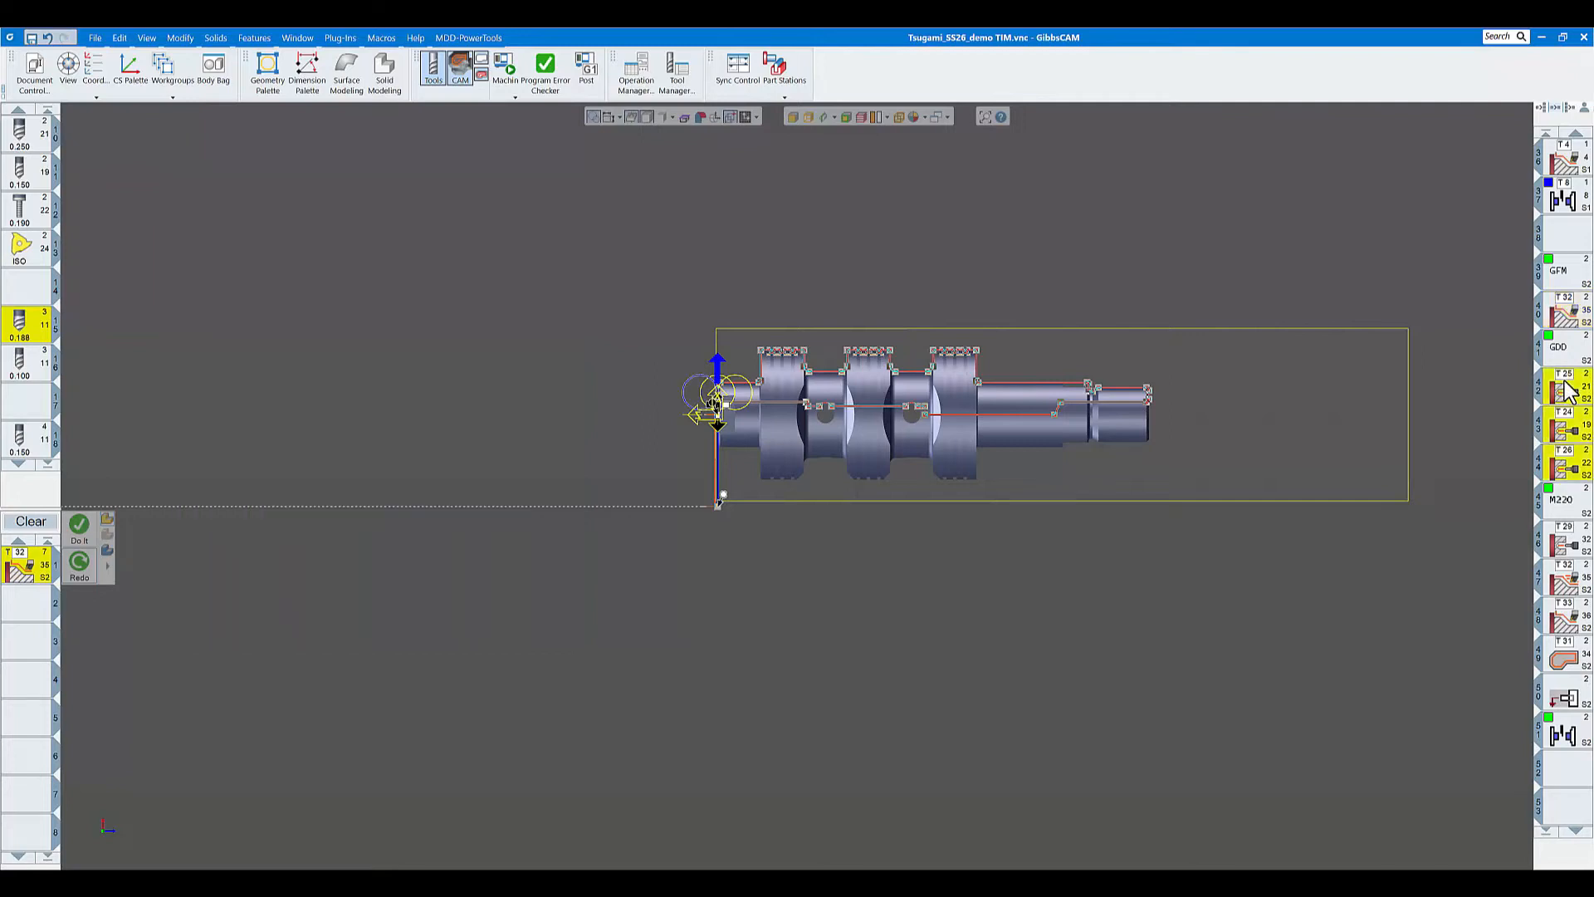
double_click(1566, 388)
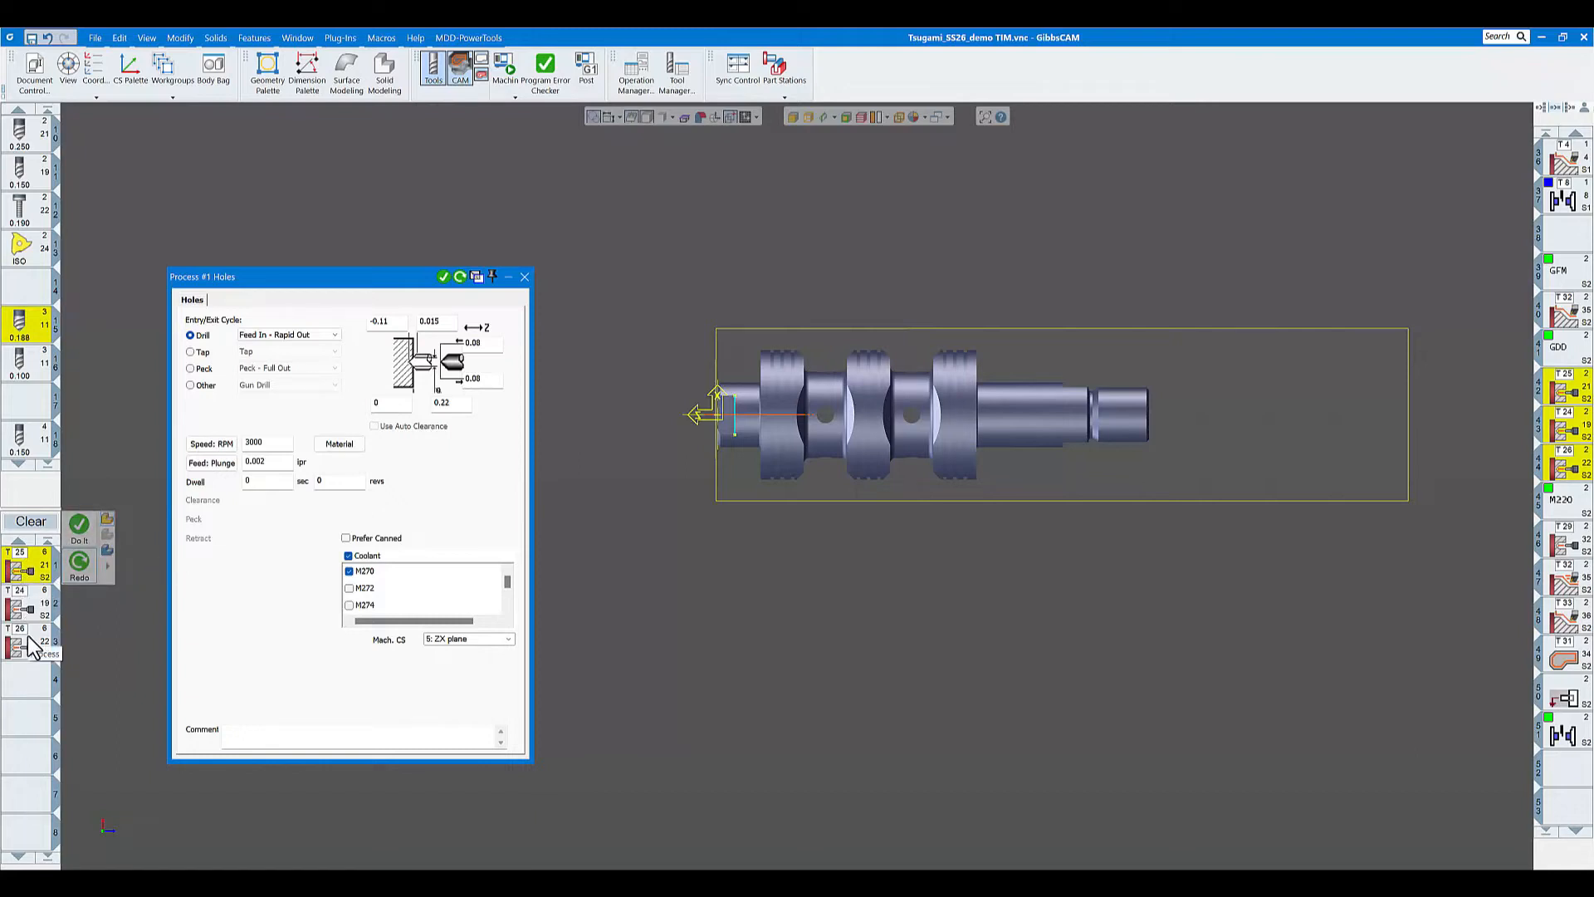
scroll(32, 348, "down", 3)
scroll(32, 348, "down", 3)
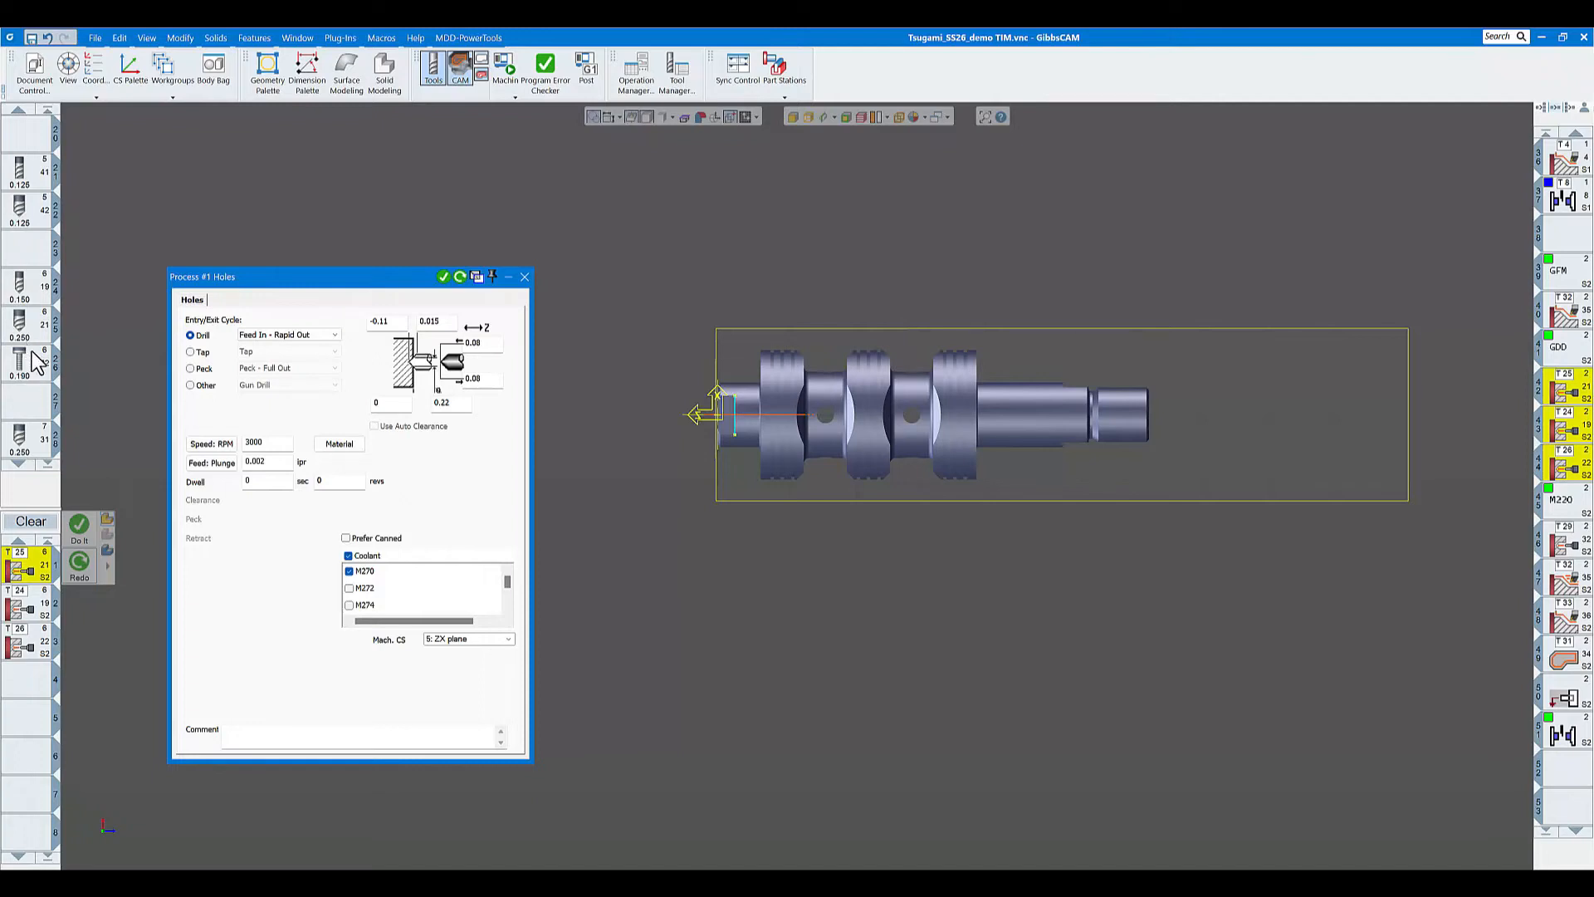
double_click(31, 331)
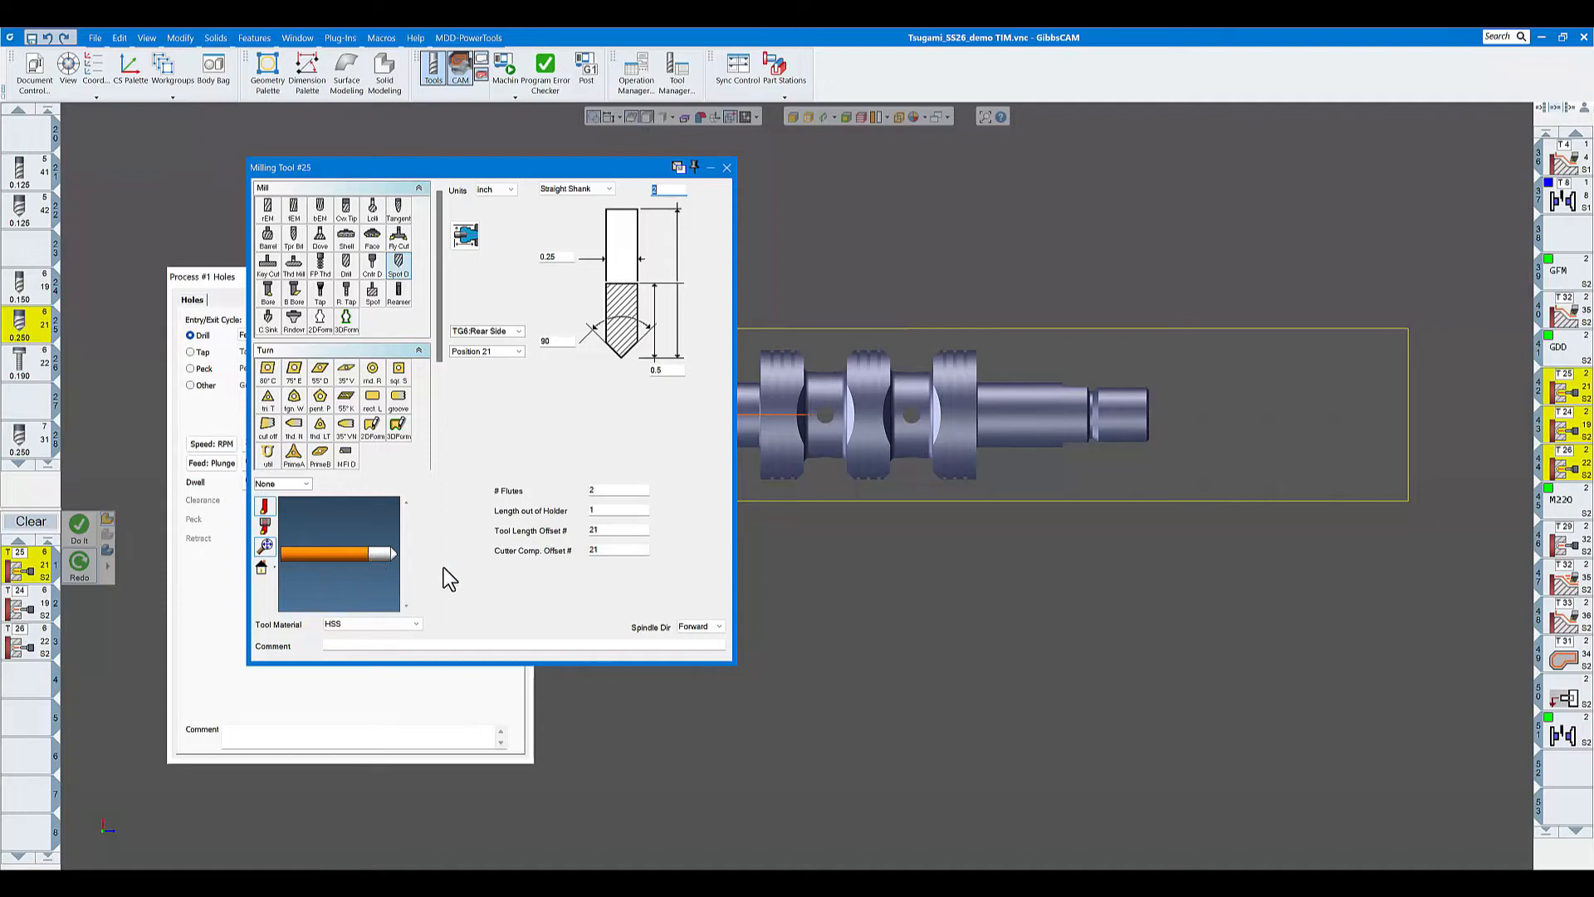
left_click(37, 294)
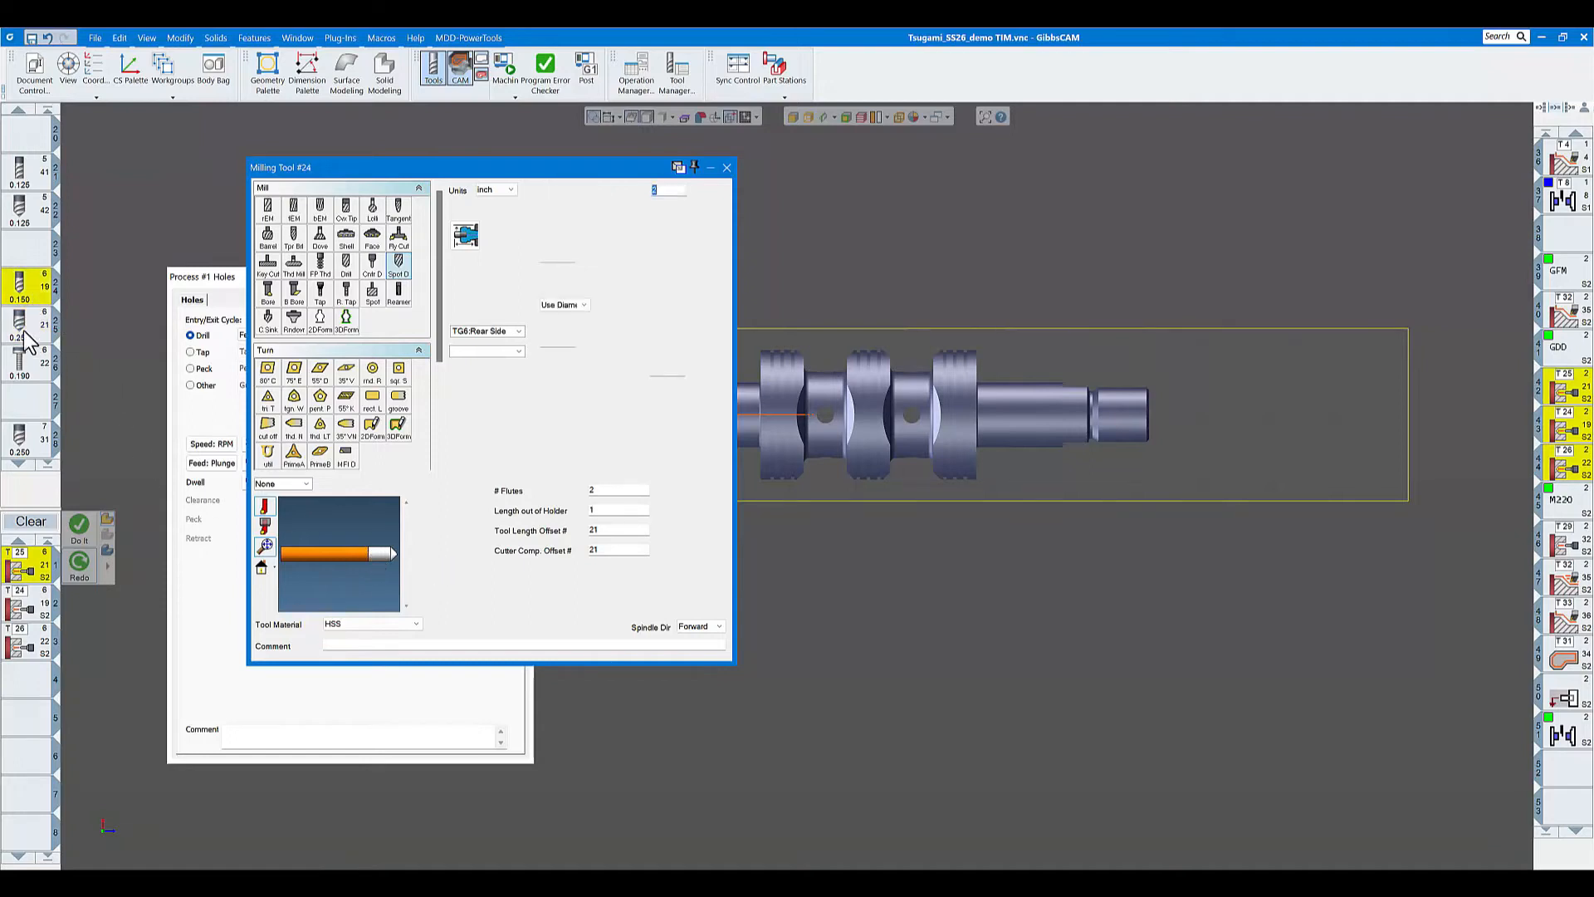
left_click(29, 370)
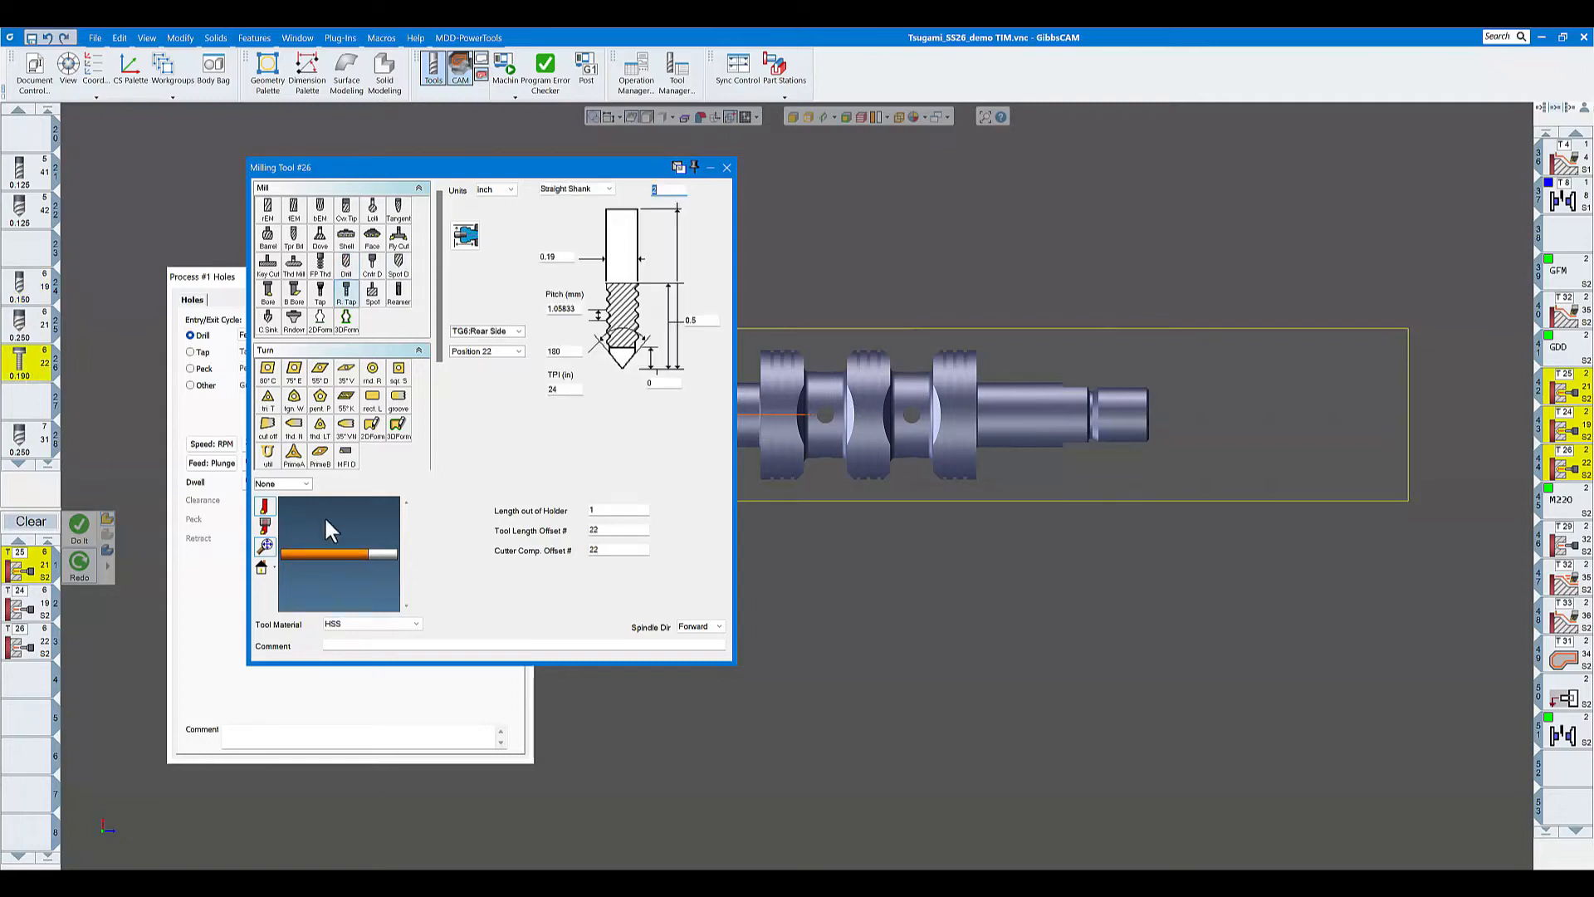
left_click(727, 167)
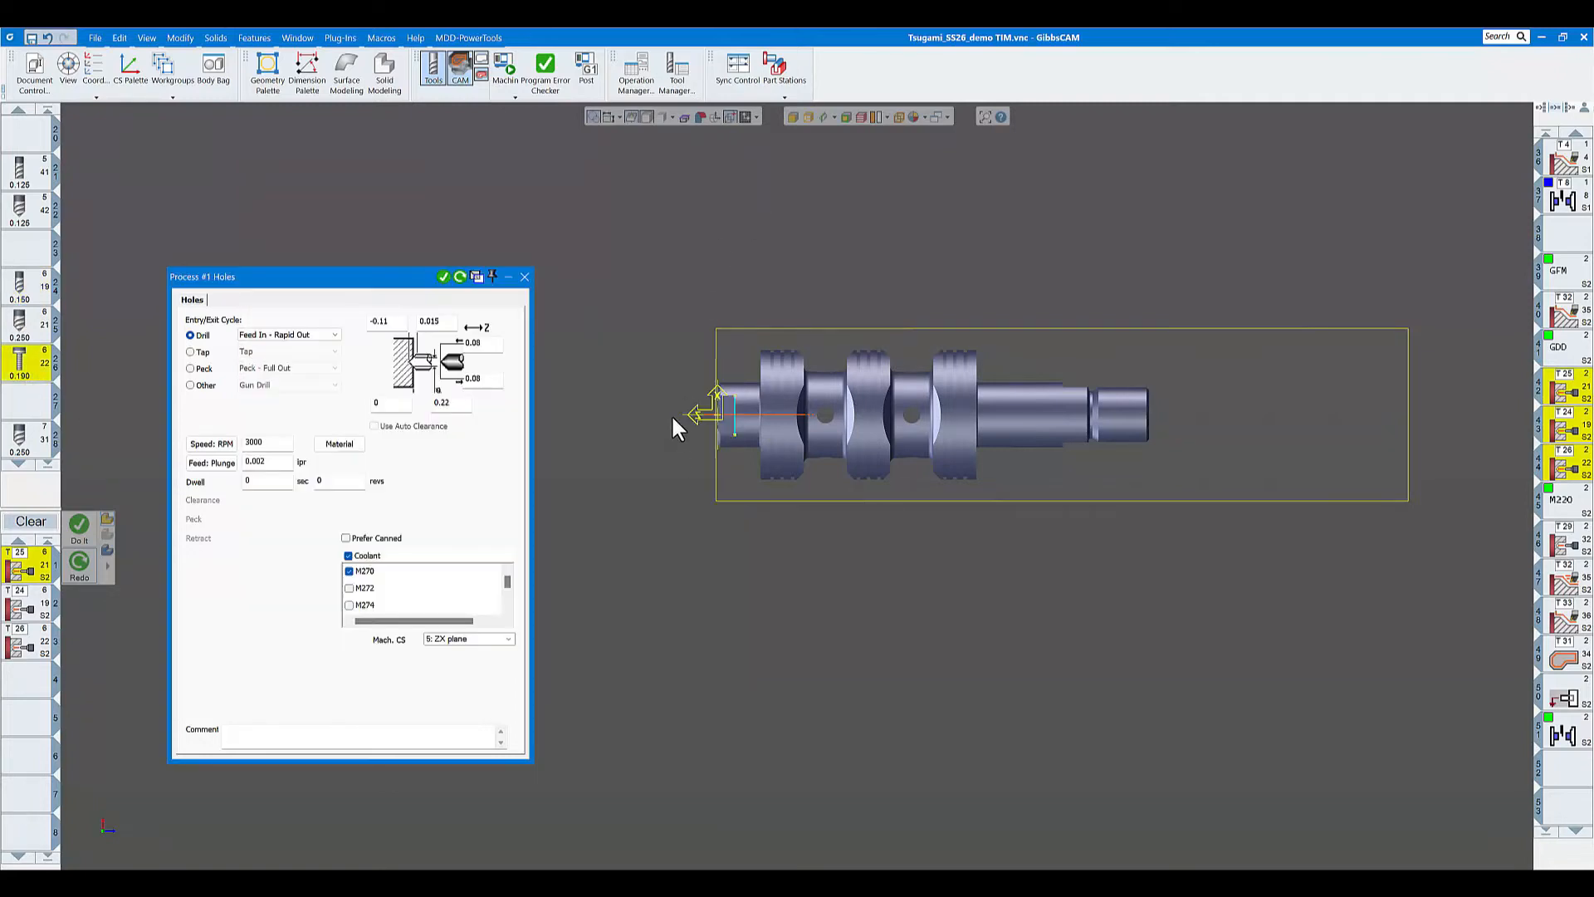
left_click(524, 277)
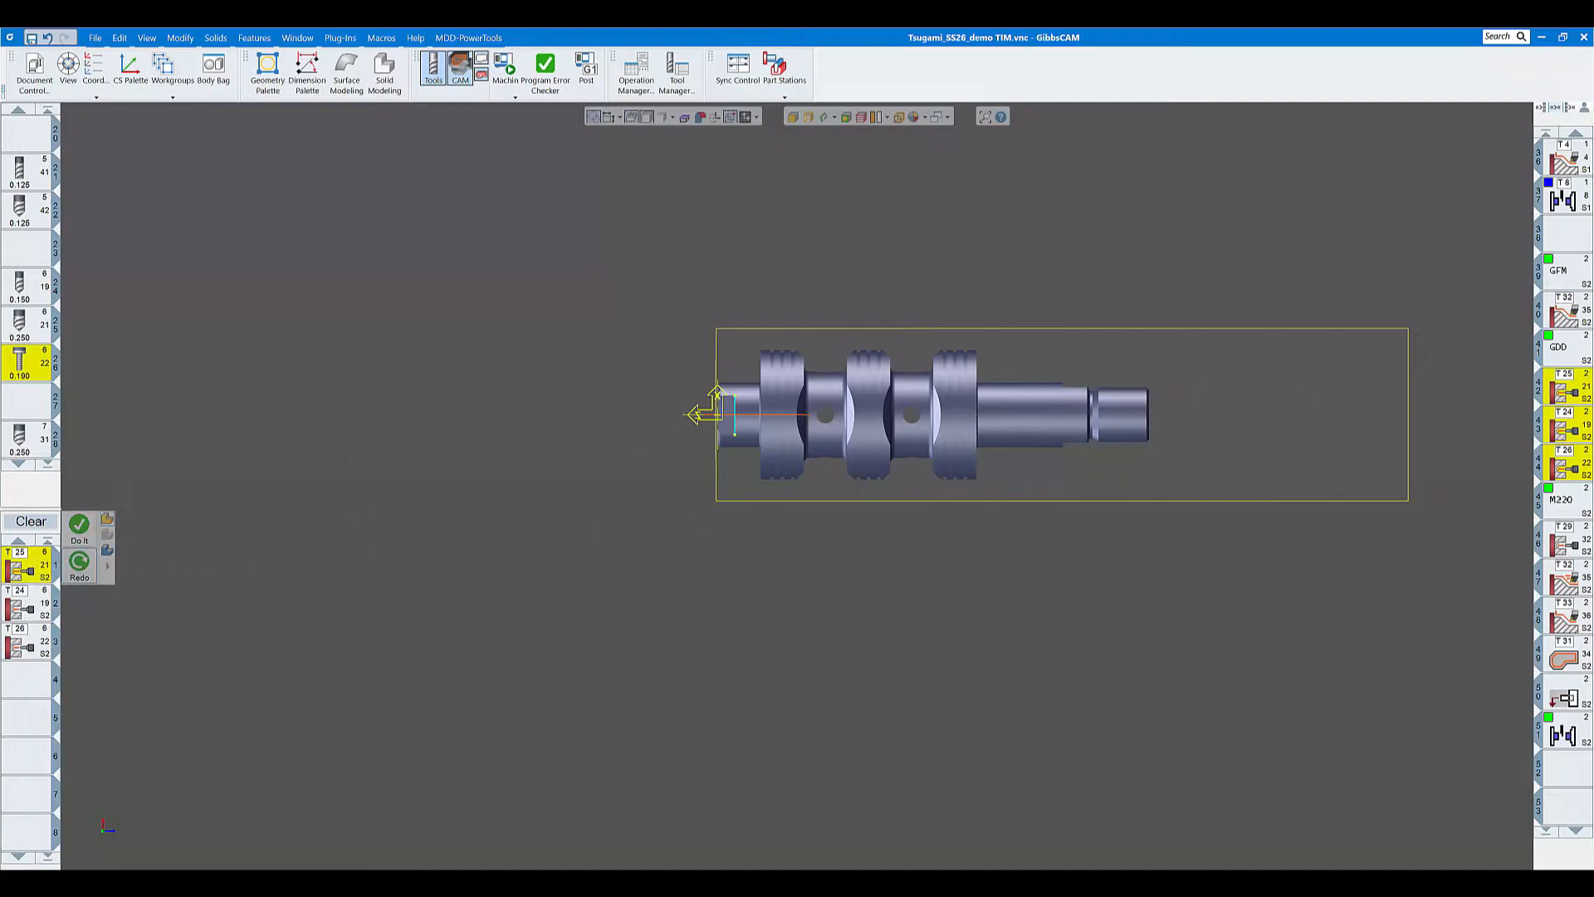
double_click(20, 607)
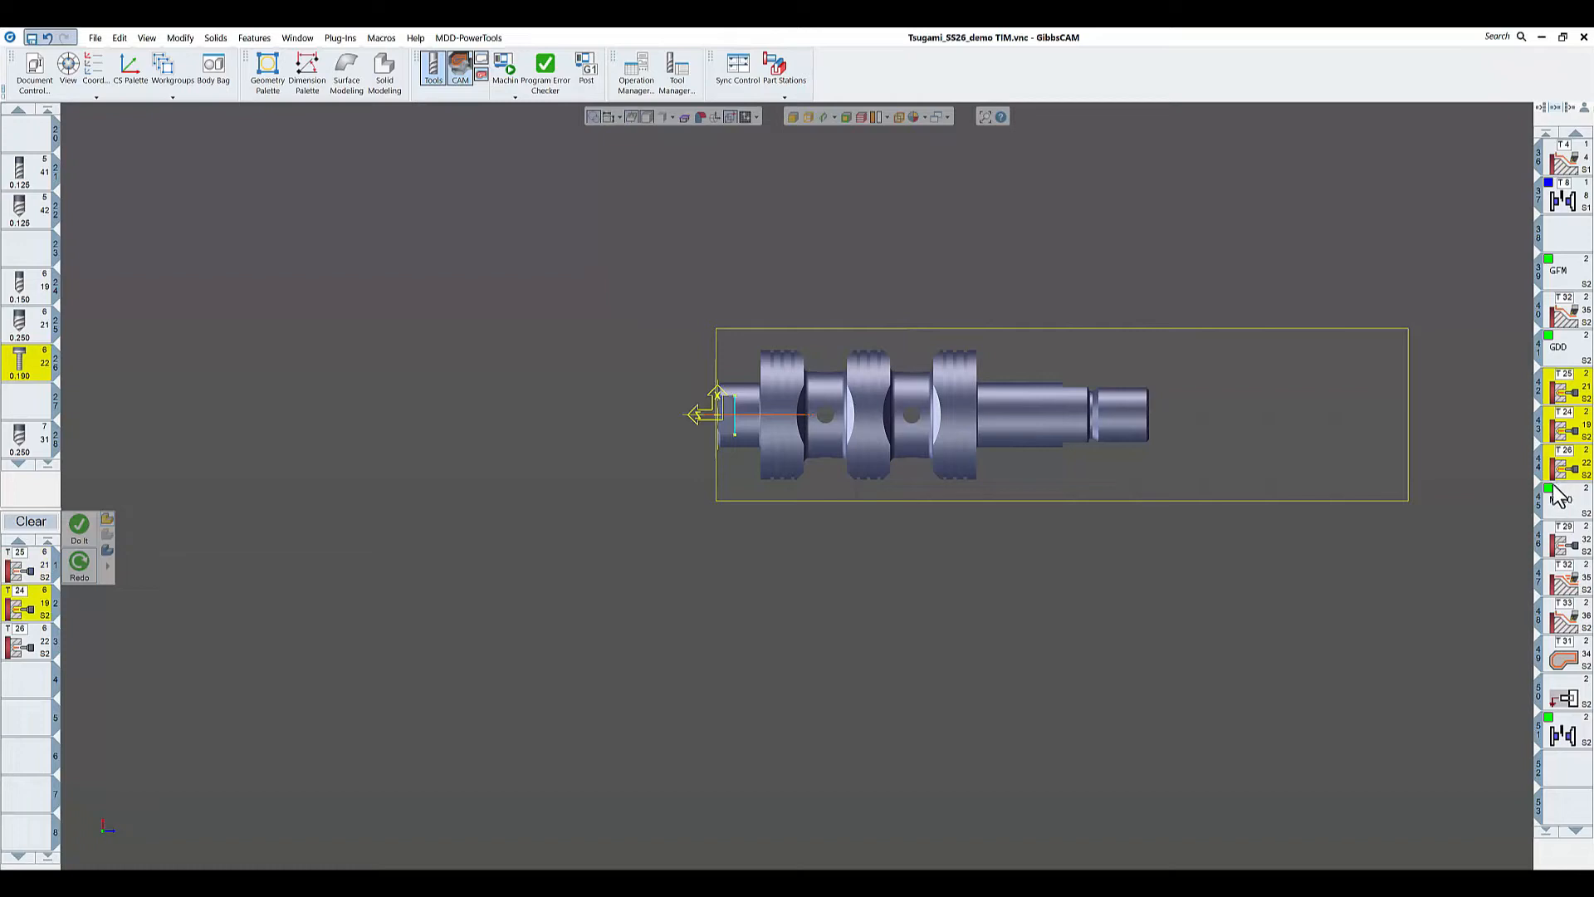
- Check the M220 utility operation's machine mode, and review the tool 29 peck drilling process together with its tool definition
double_click(1560, 506)
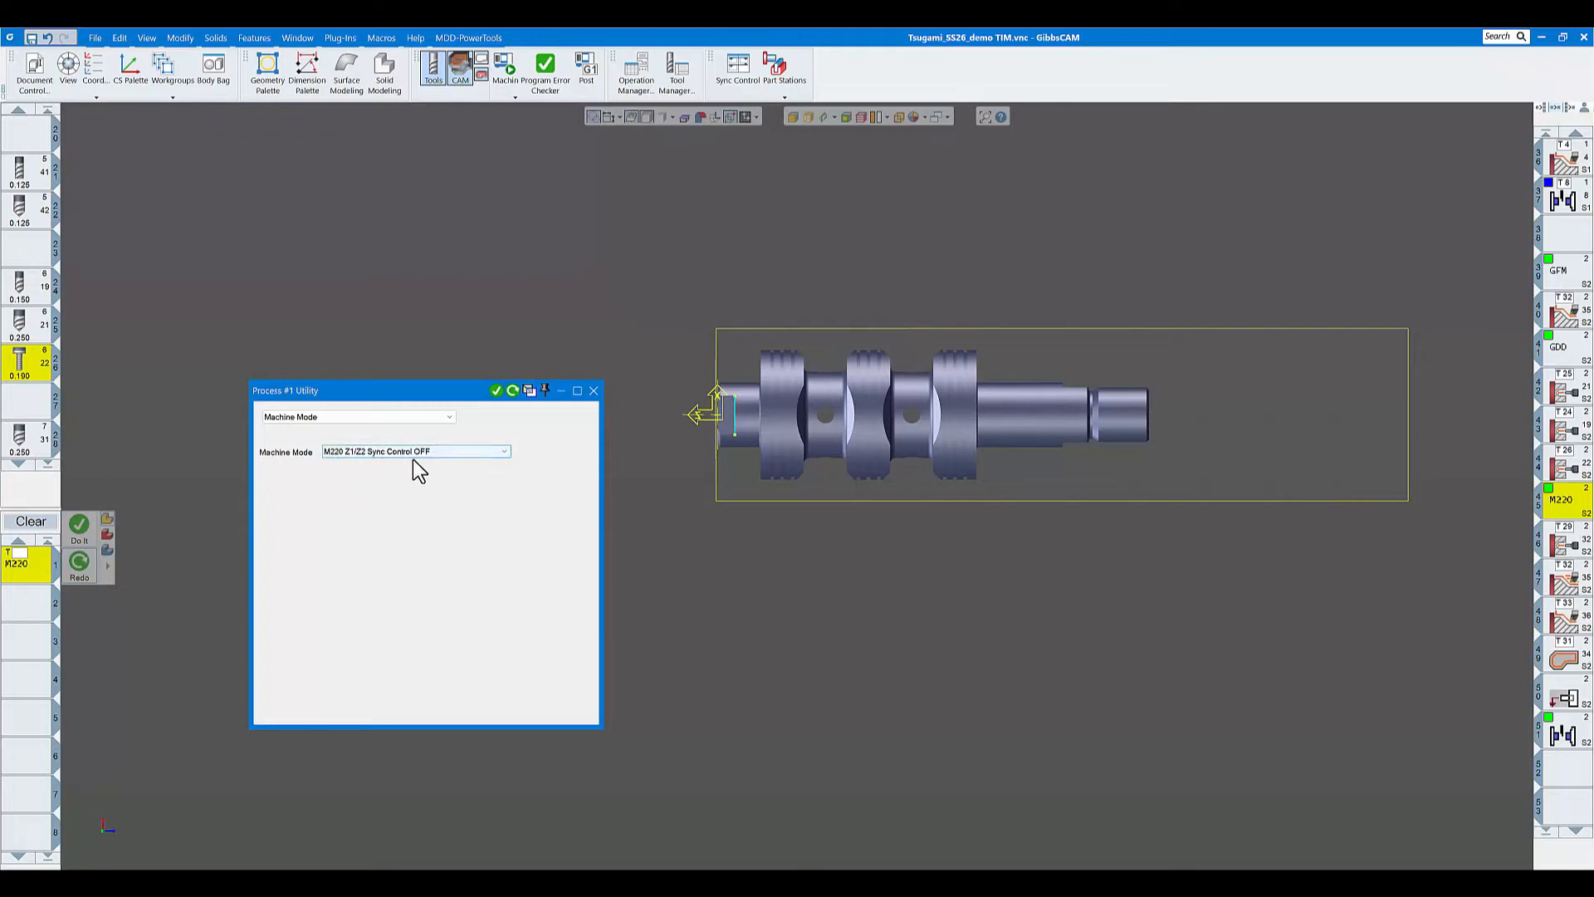
left_click(594, 391)
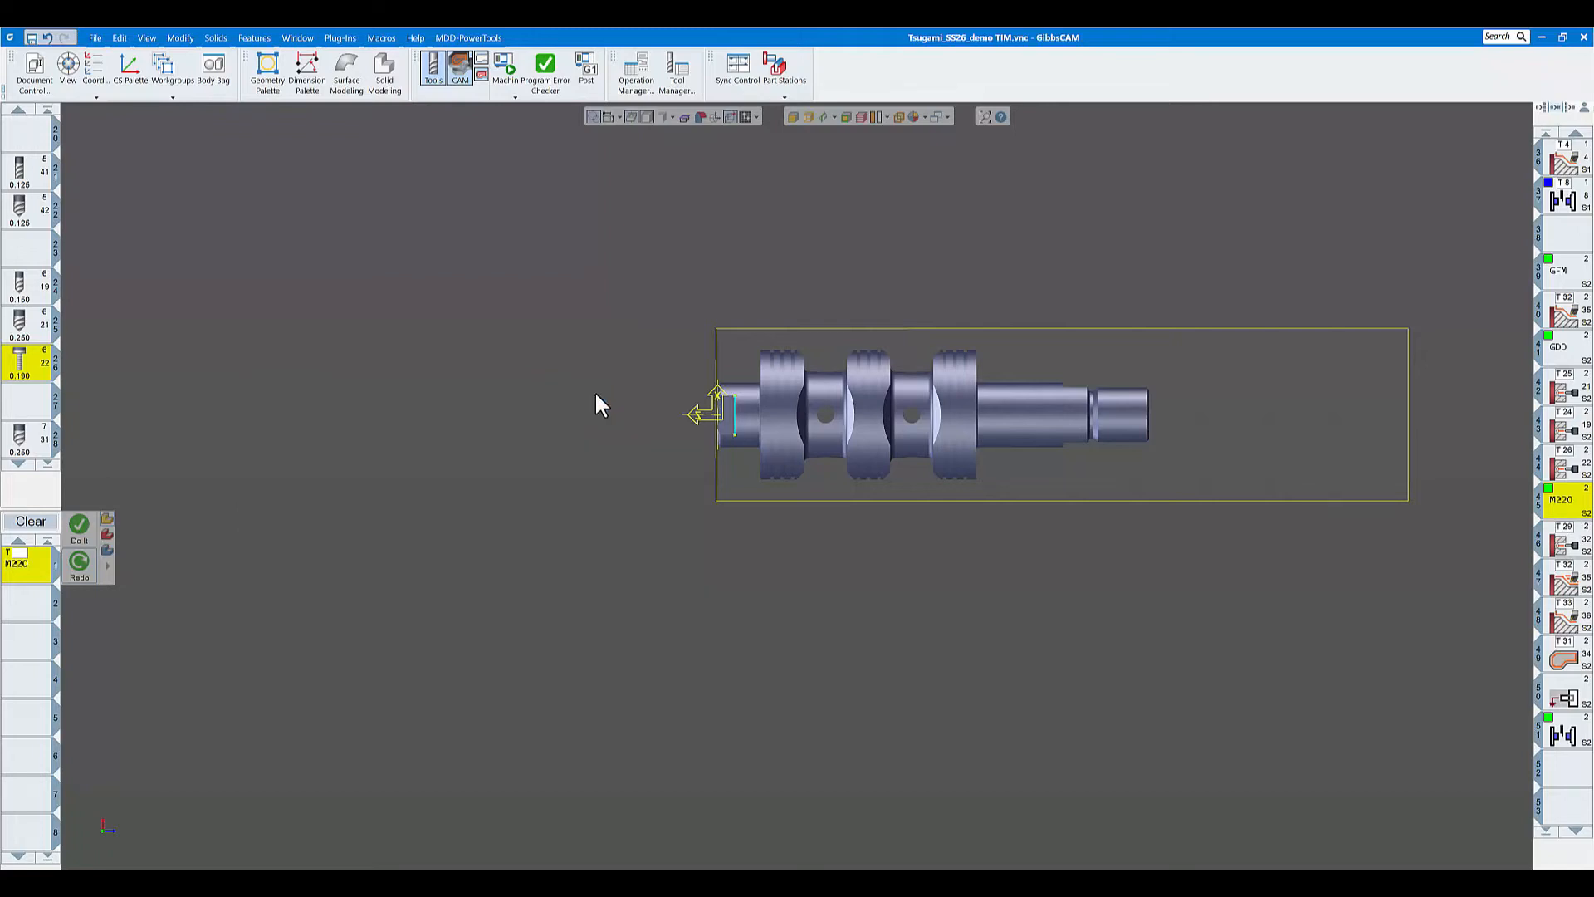
scroll(1558, 512, "down", 5)
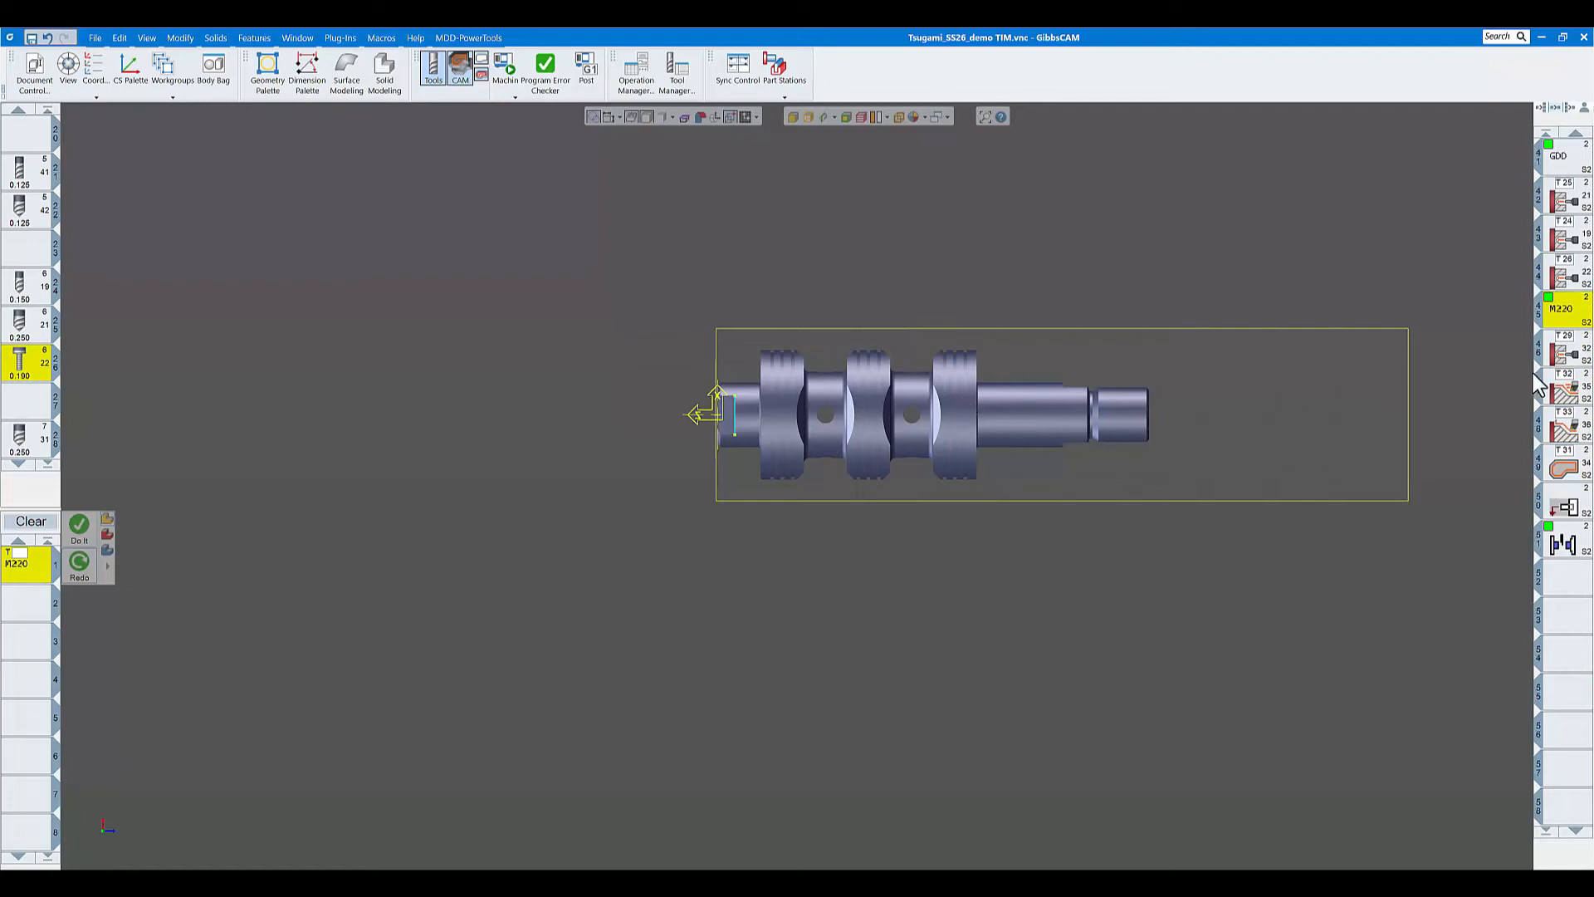
left_click(1567, 358)
double_click(1567, 358)
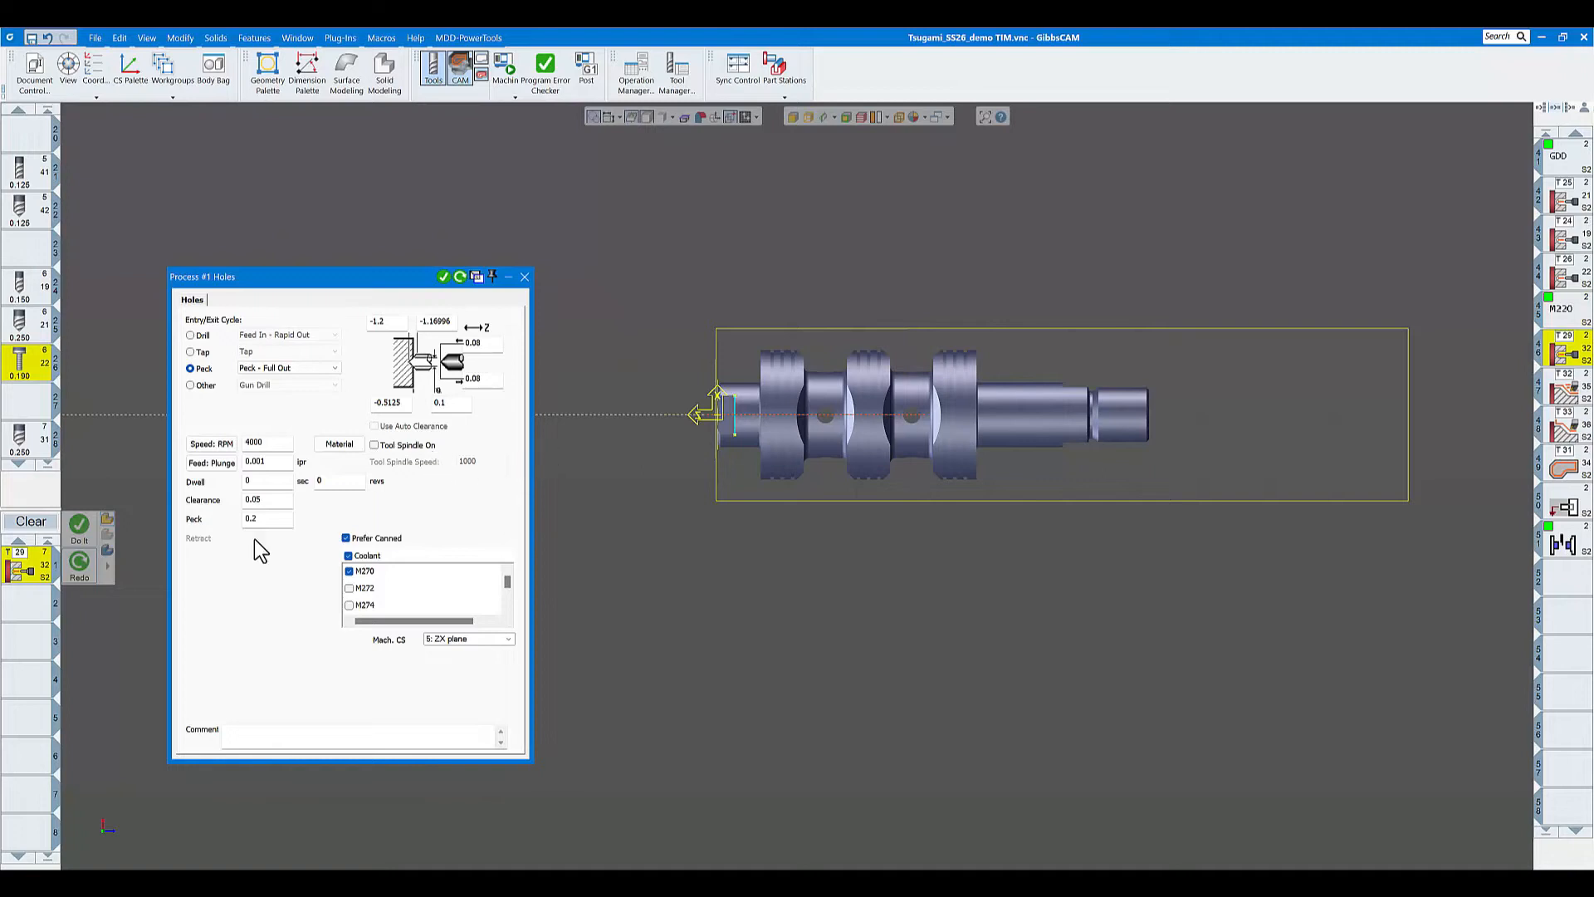
scroll(22, 440, "down", 3)
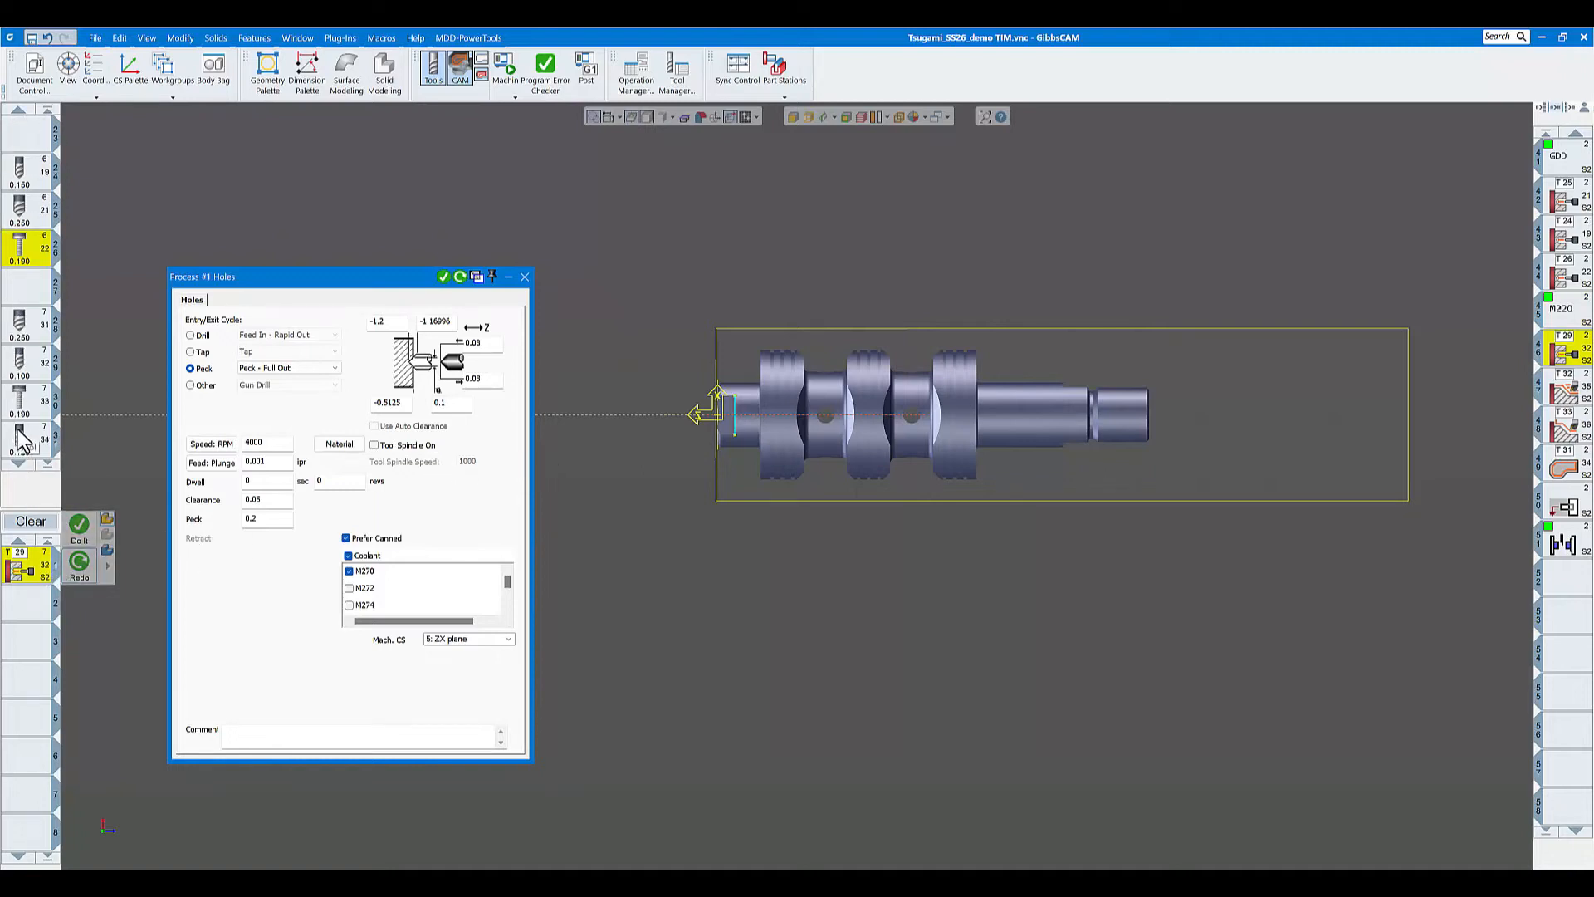
double_click(30, 369)
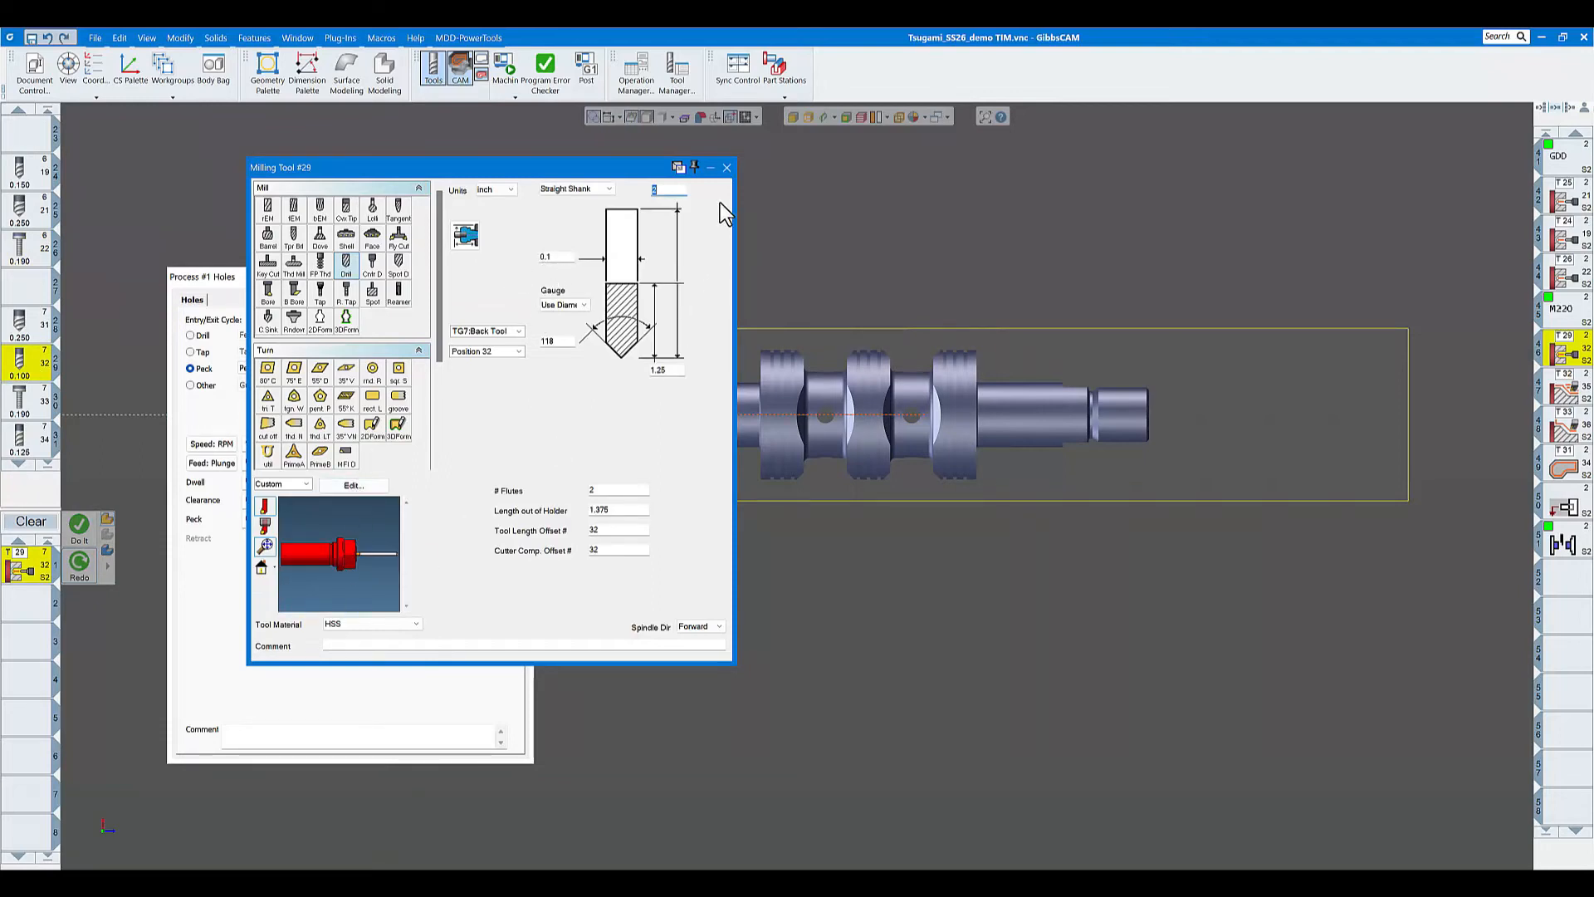
left_click(727, 167)
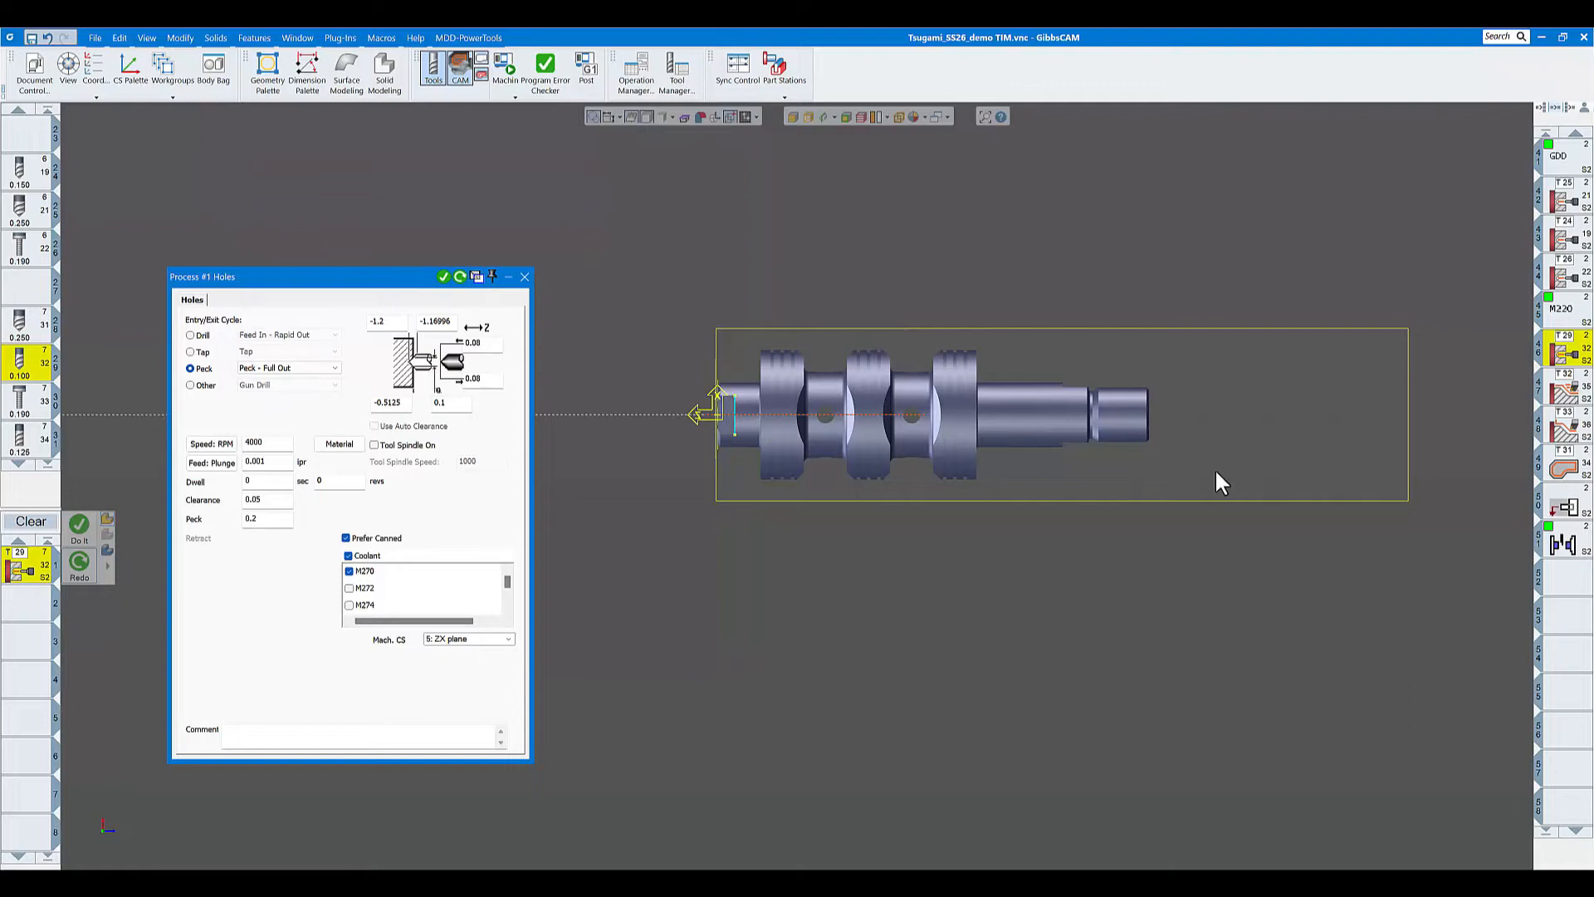
- Review the sub spindle OD roughing process of tool 32 and compare the definitions of turning tools 32 and 33
left_click(1564, 400)
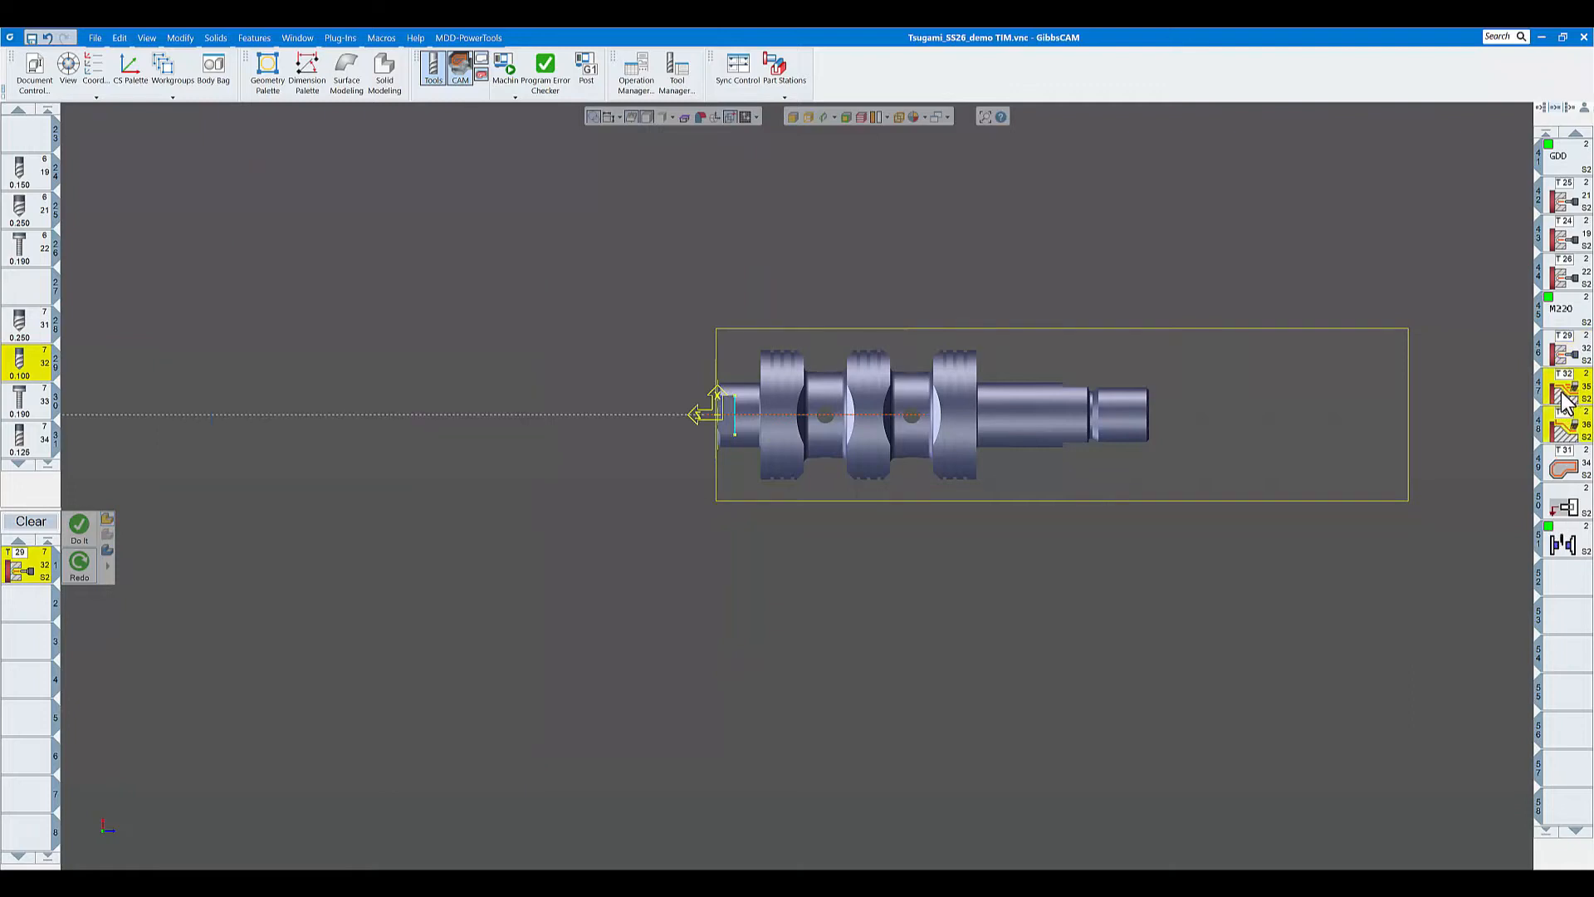
double_click(1564, 400)
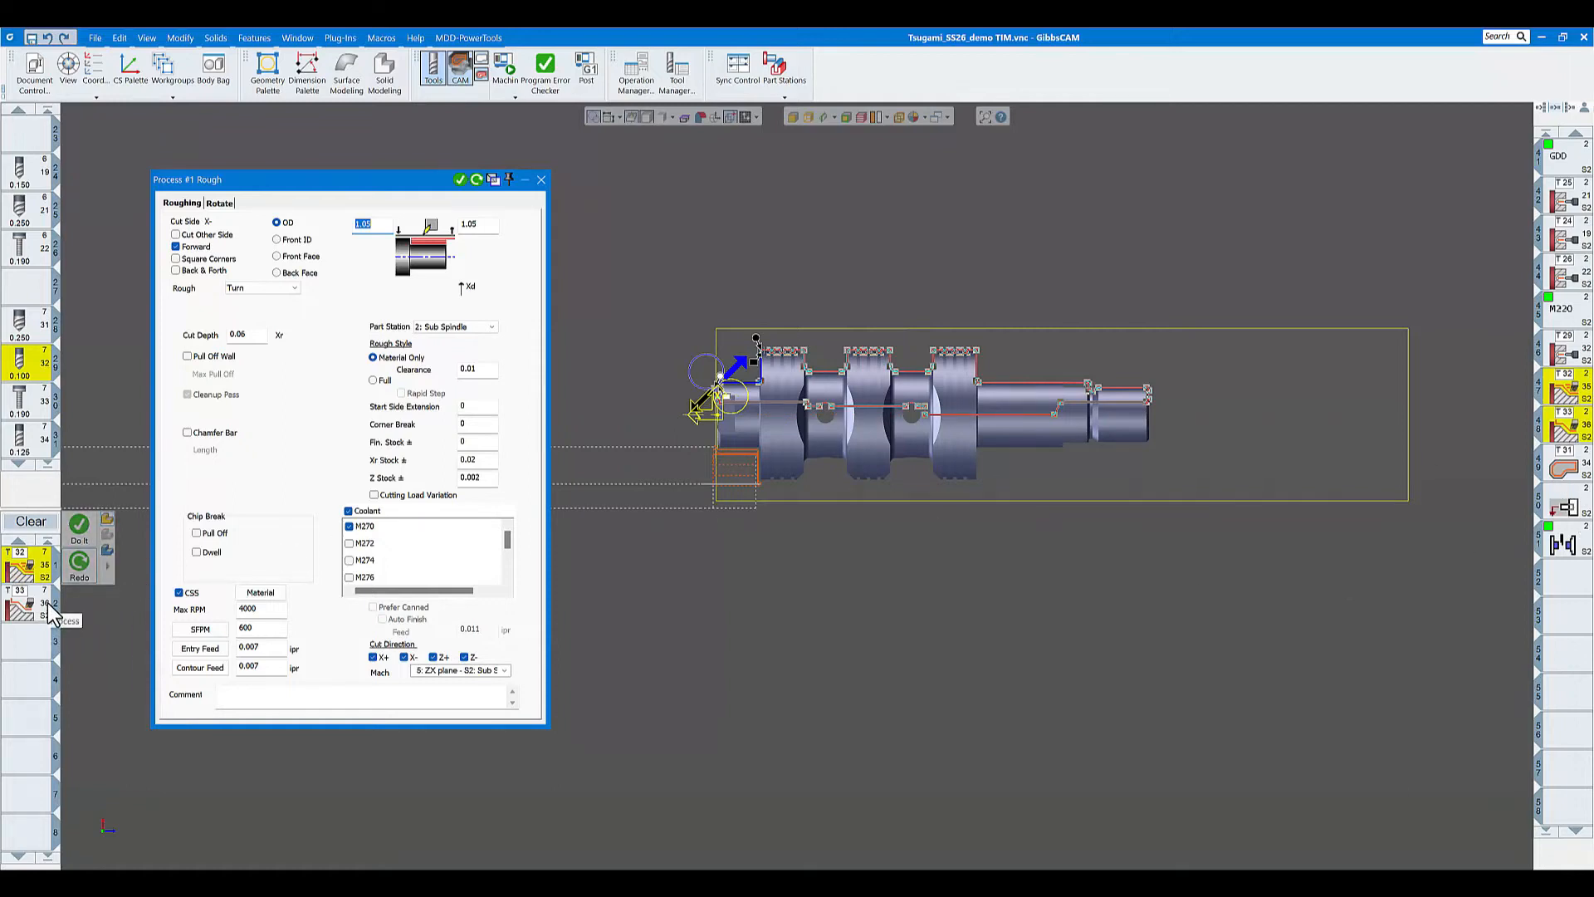
scroll(24, 383, "down", 4)
scroll(23, 383, "down", 1)
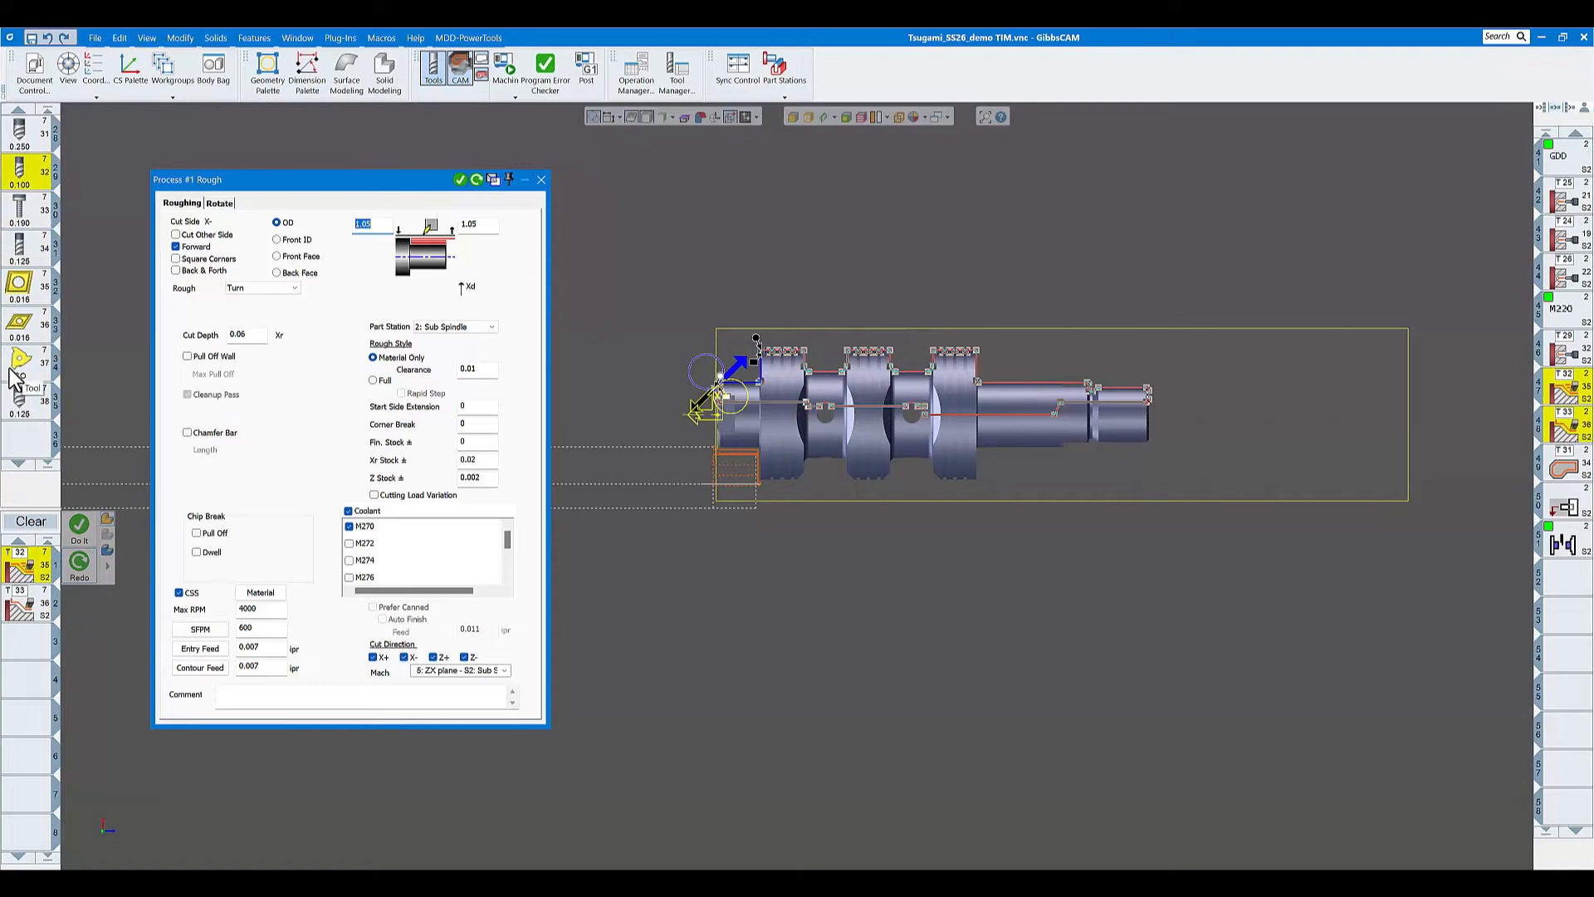
double_click(33, 299)
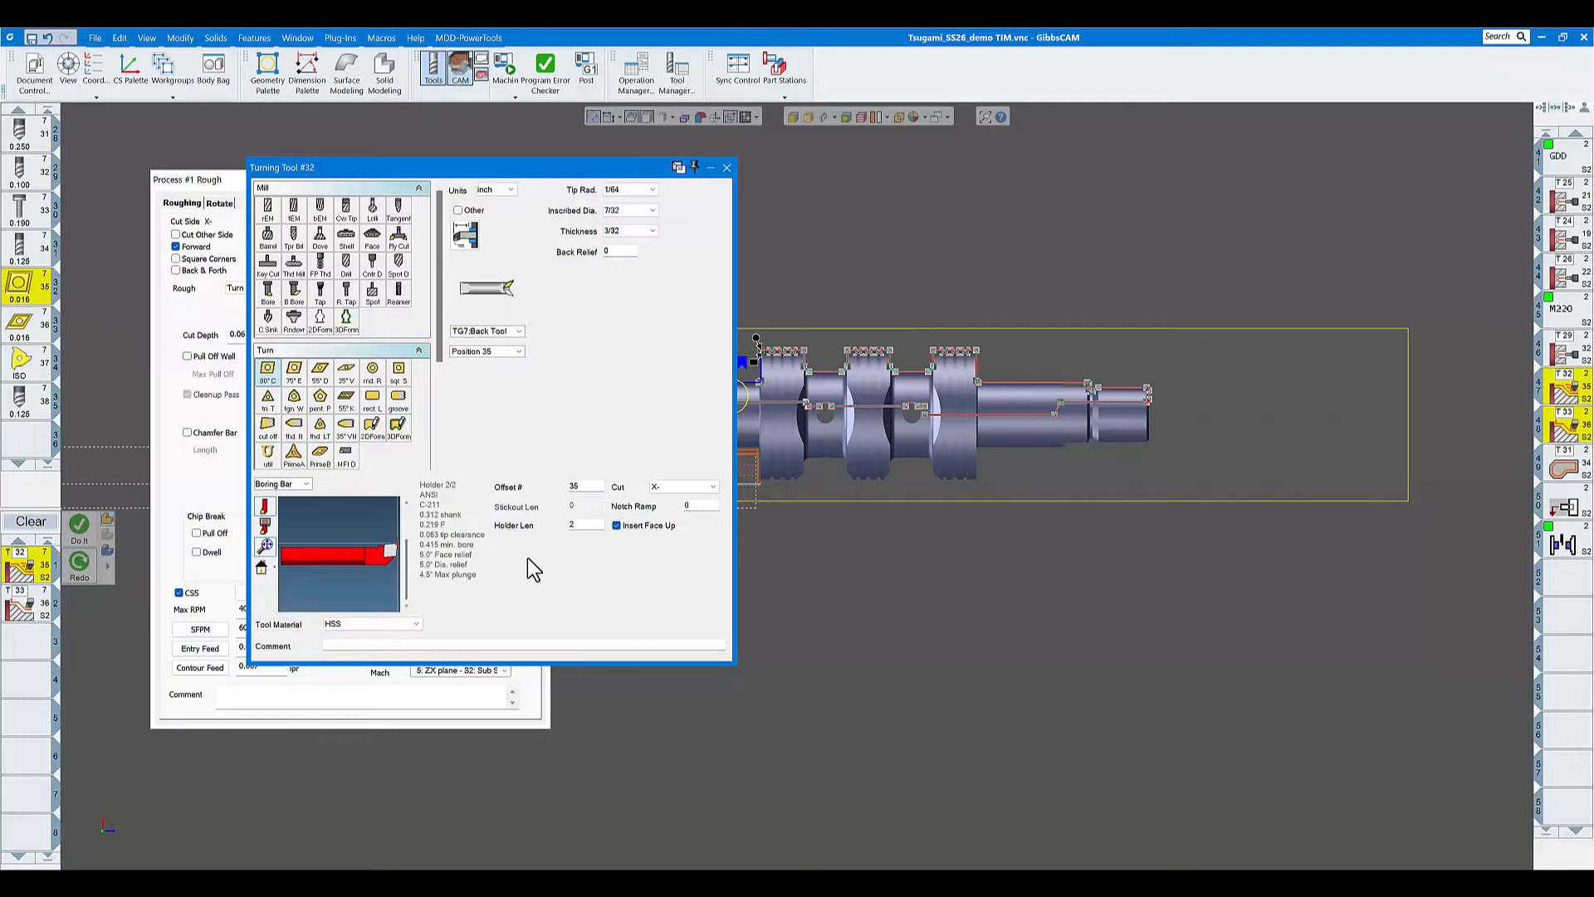
left_click(42, 332)
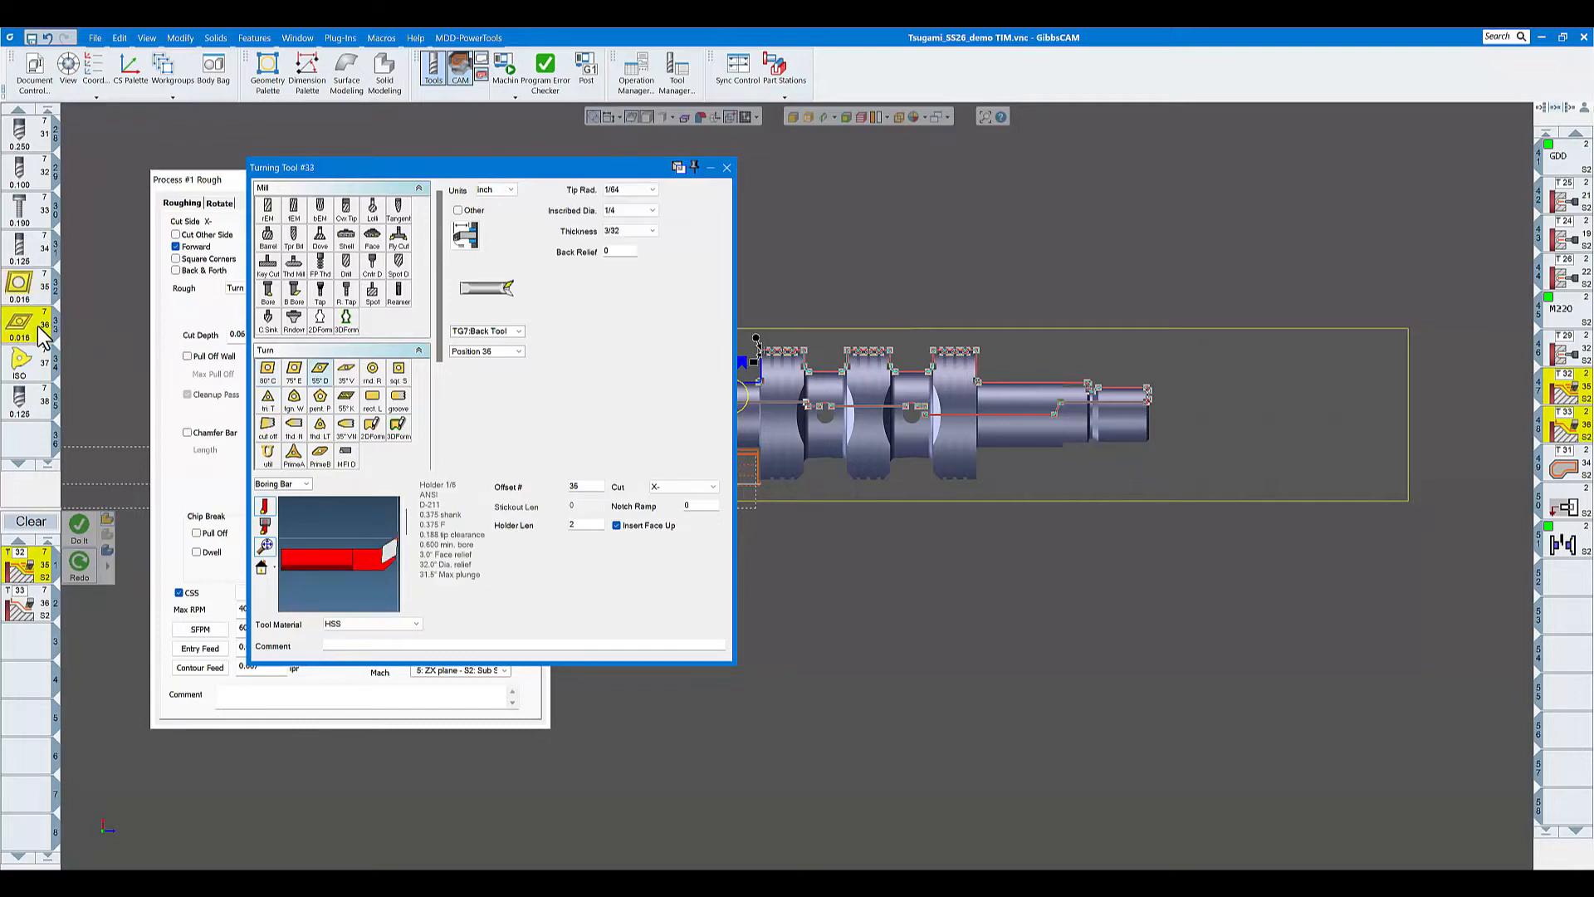
- Close the turning tool 33 definition and review the tool 31 contour process and its toolpath at the sub spindle part's end flats
left_click(726, 167)
left_click(1564, 470)
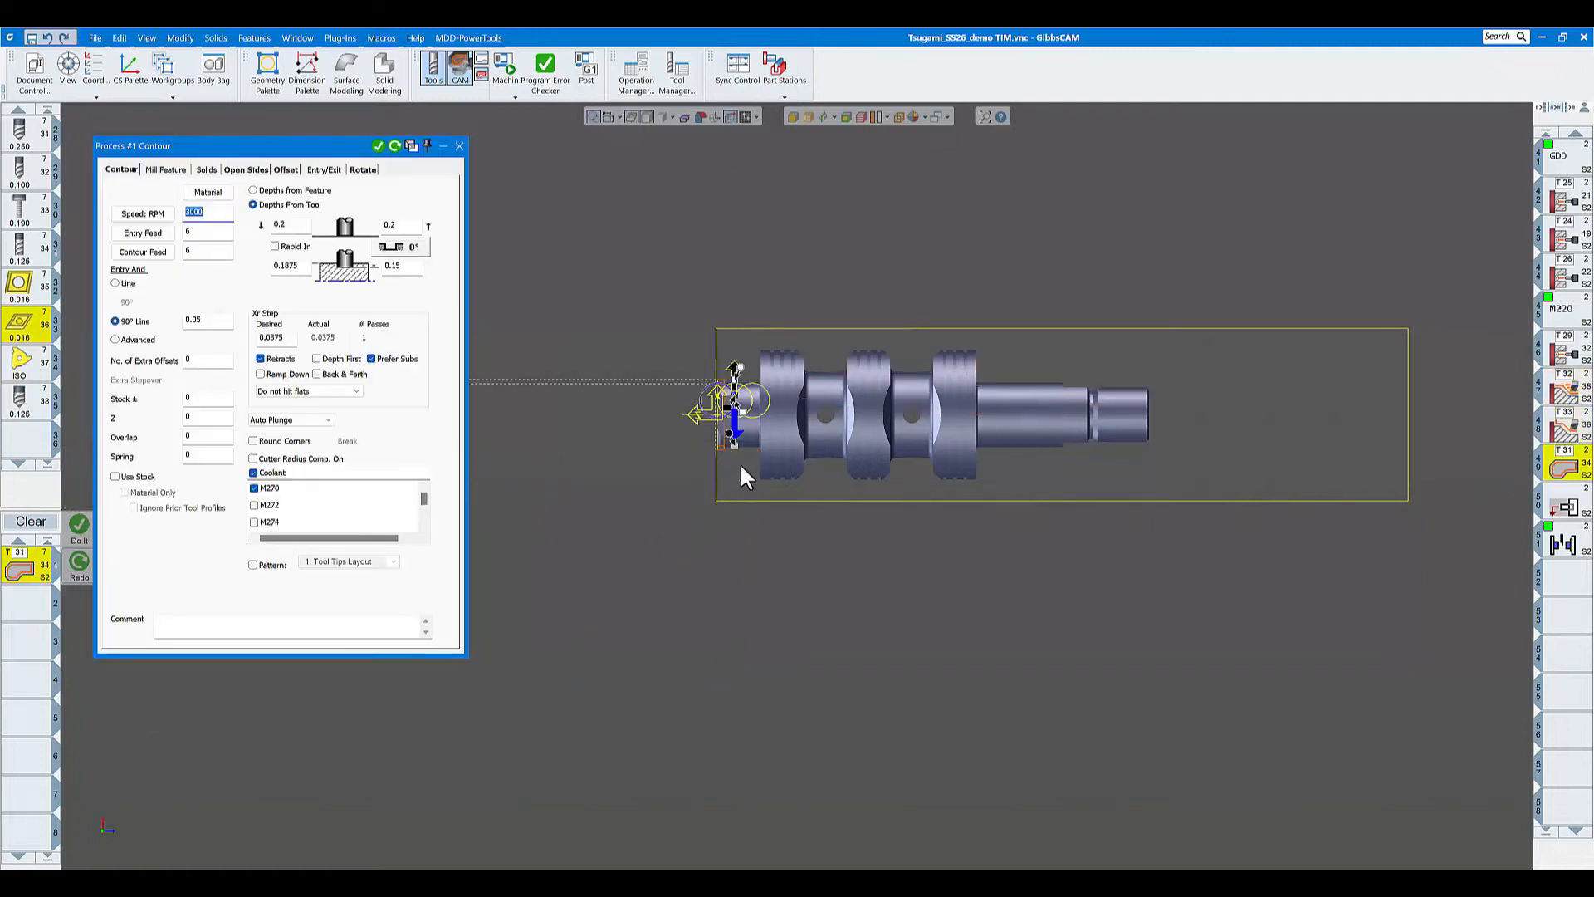
scroll(735, 460, "up", 4)
middle_click_drag(738, 463, 876, 538)
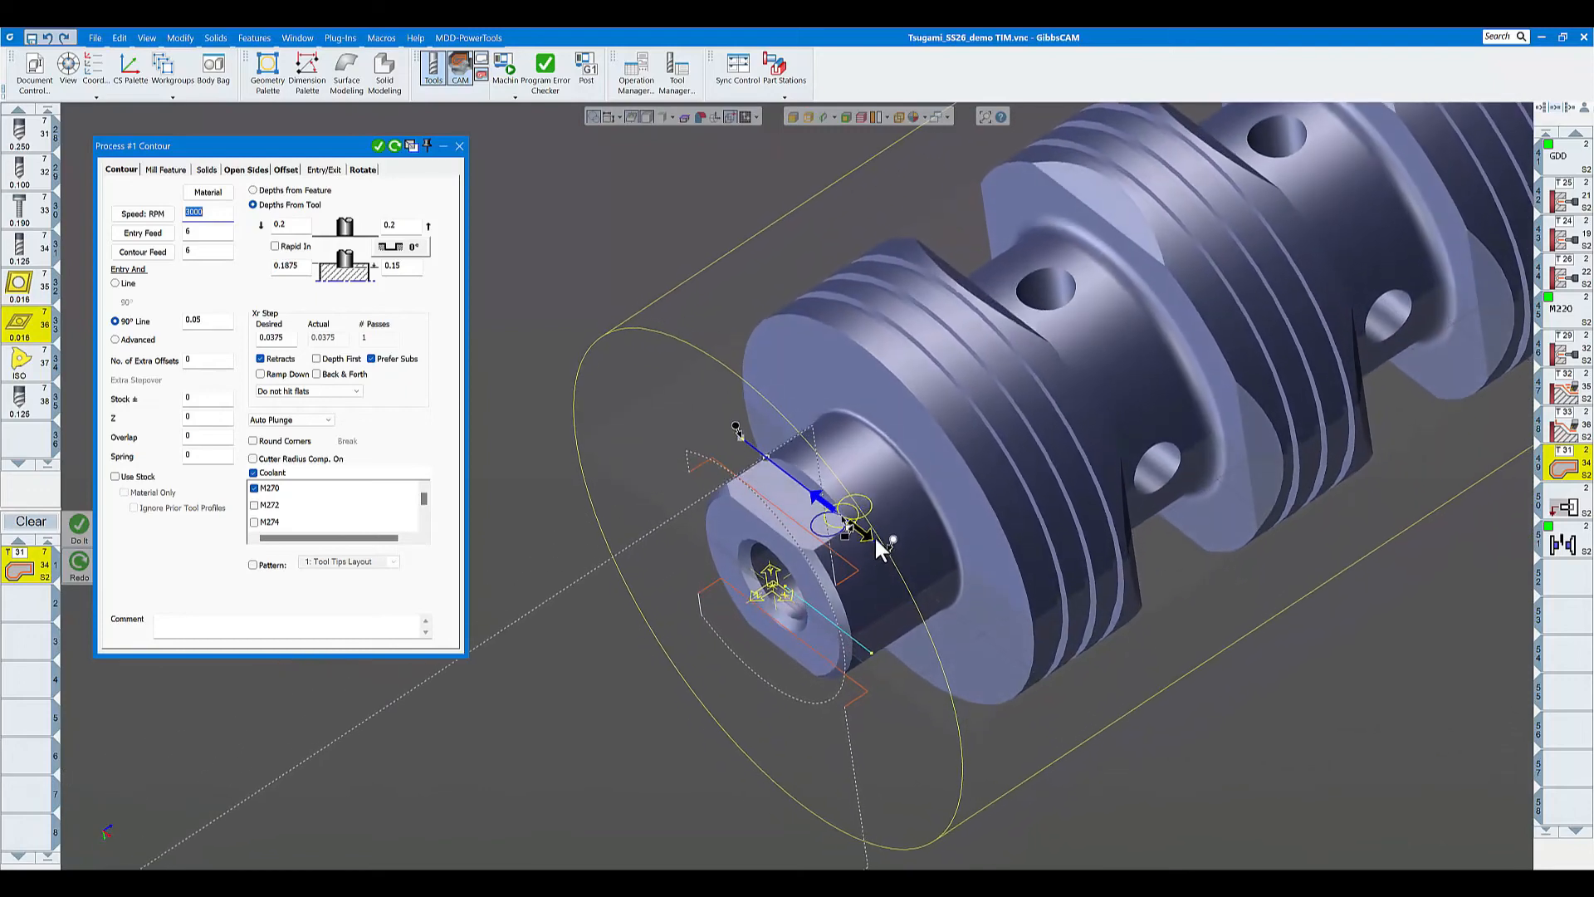
left_click(93, 806)
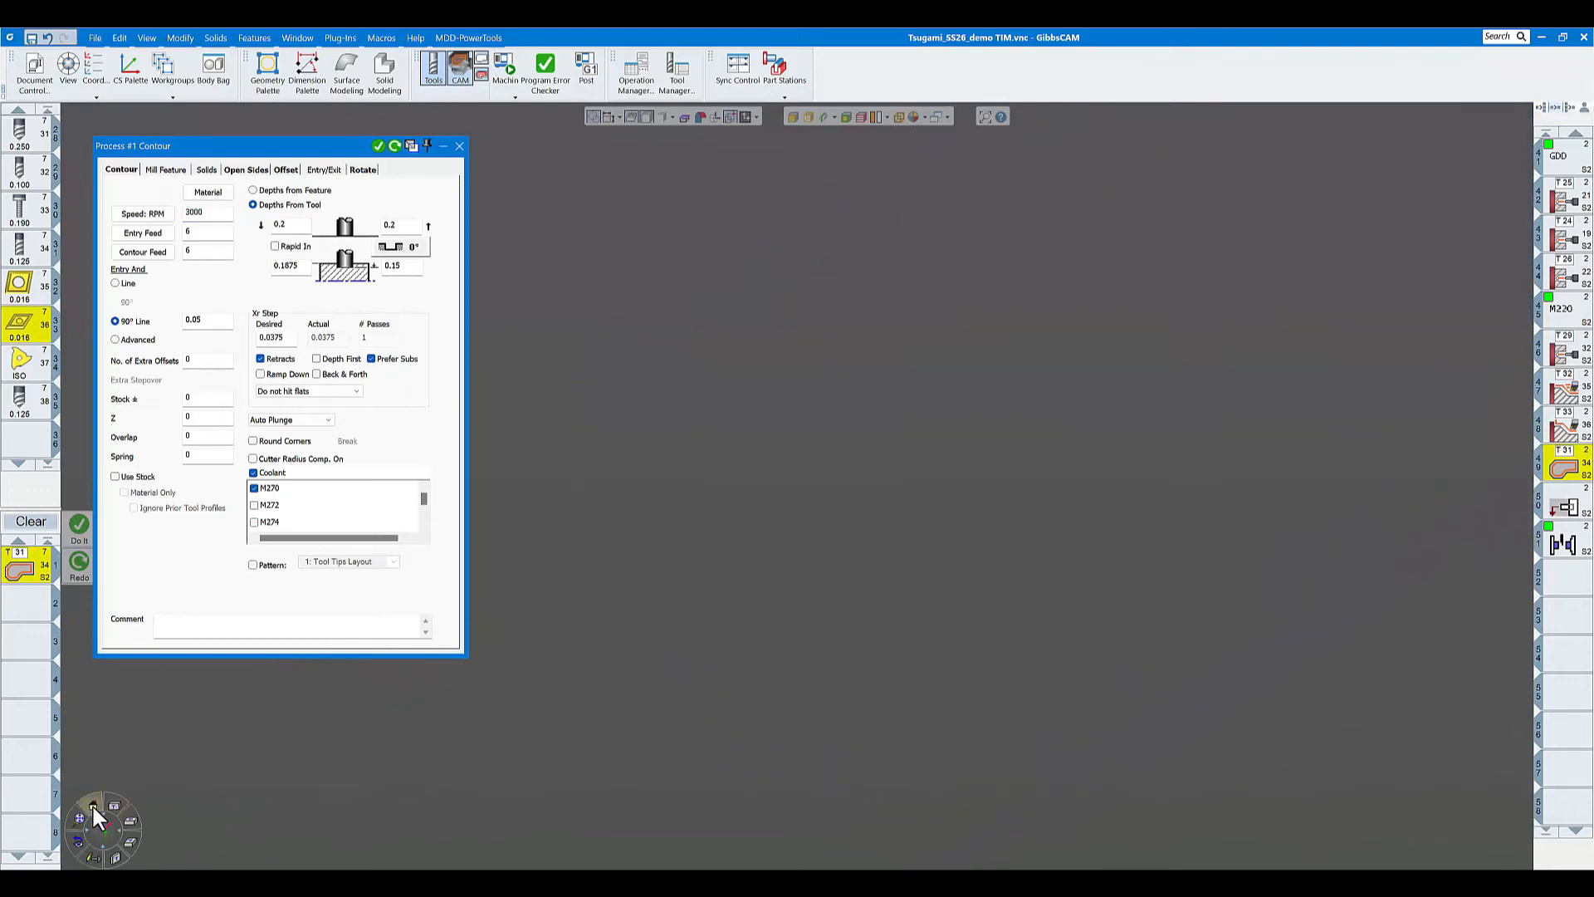
scroll(834, 492, "down", 1)
middle_click_drag(861, 481, 959, 626)
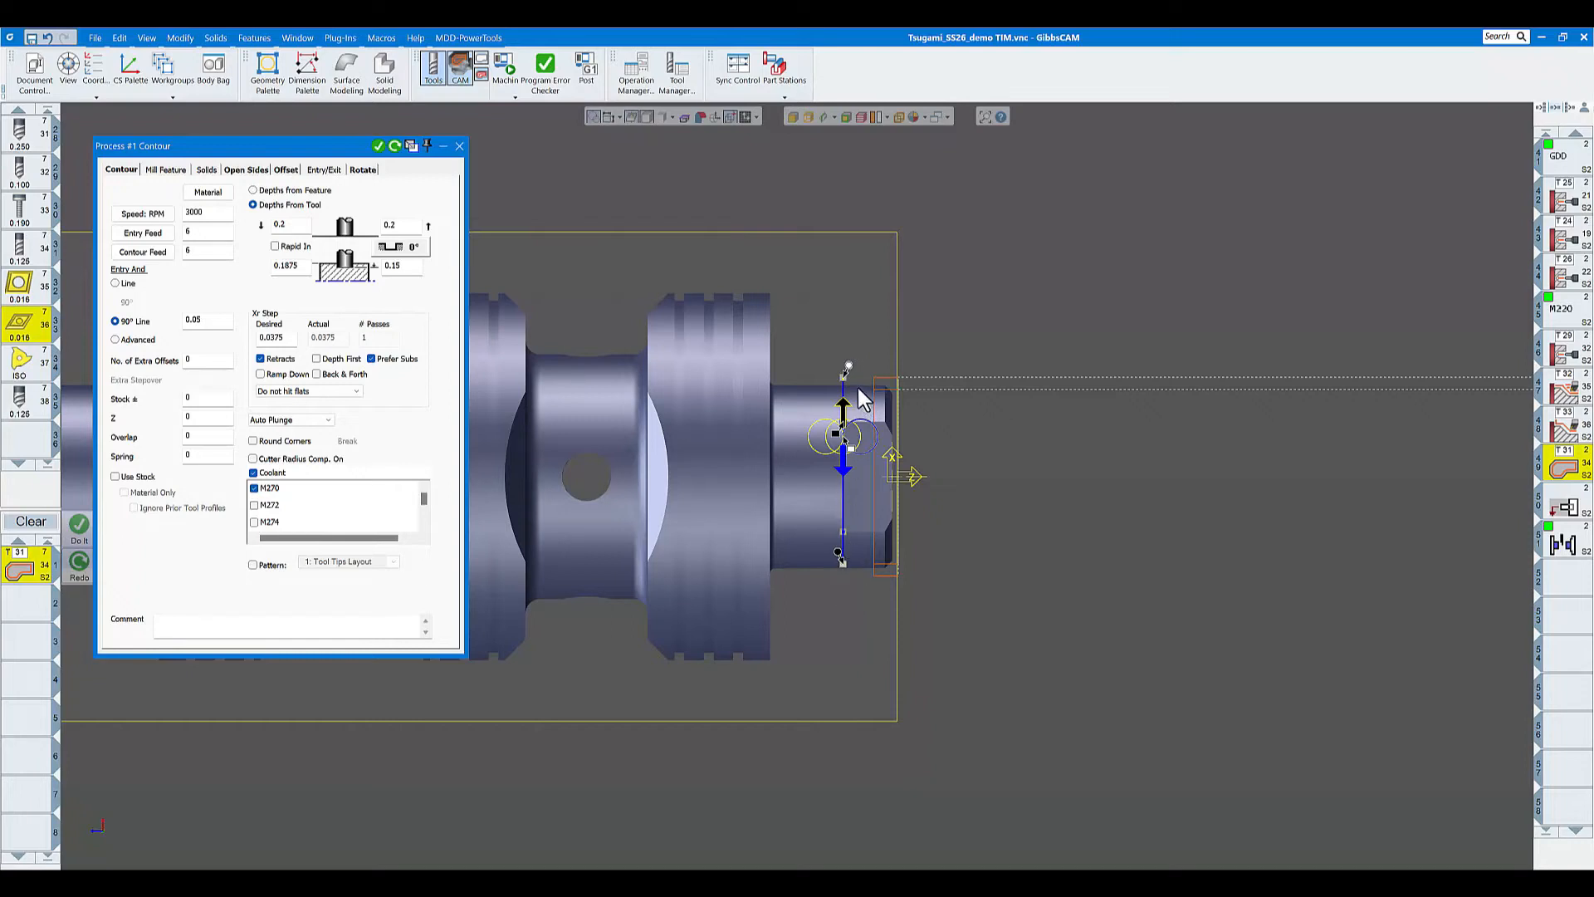
- Check the start and end point settings of the tool 31 contour cut without changing them
right_click(845, 363)
left_click(895, 392)
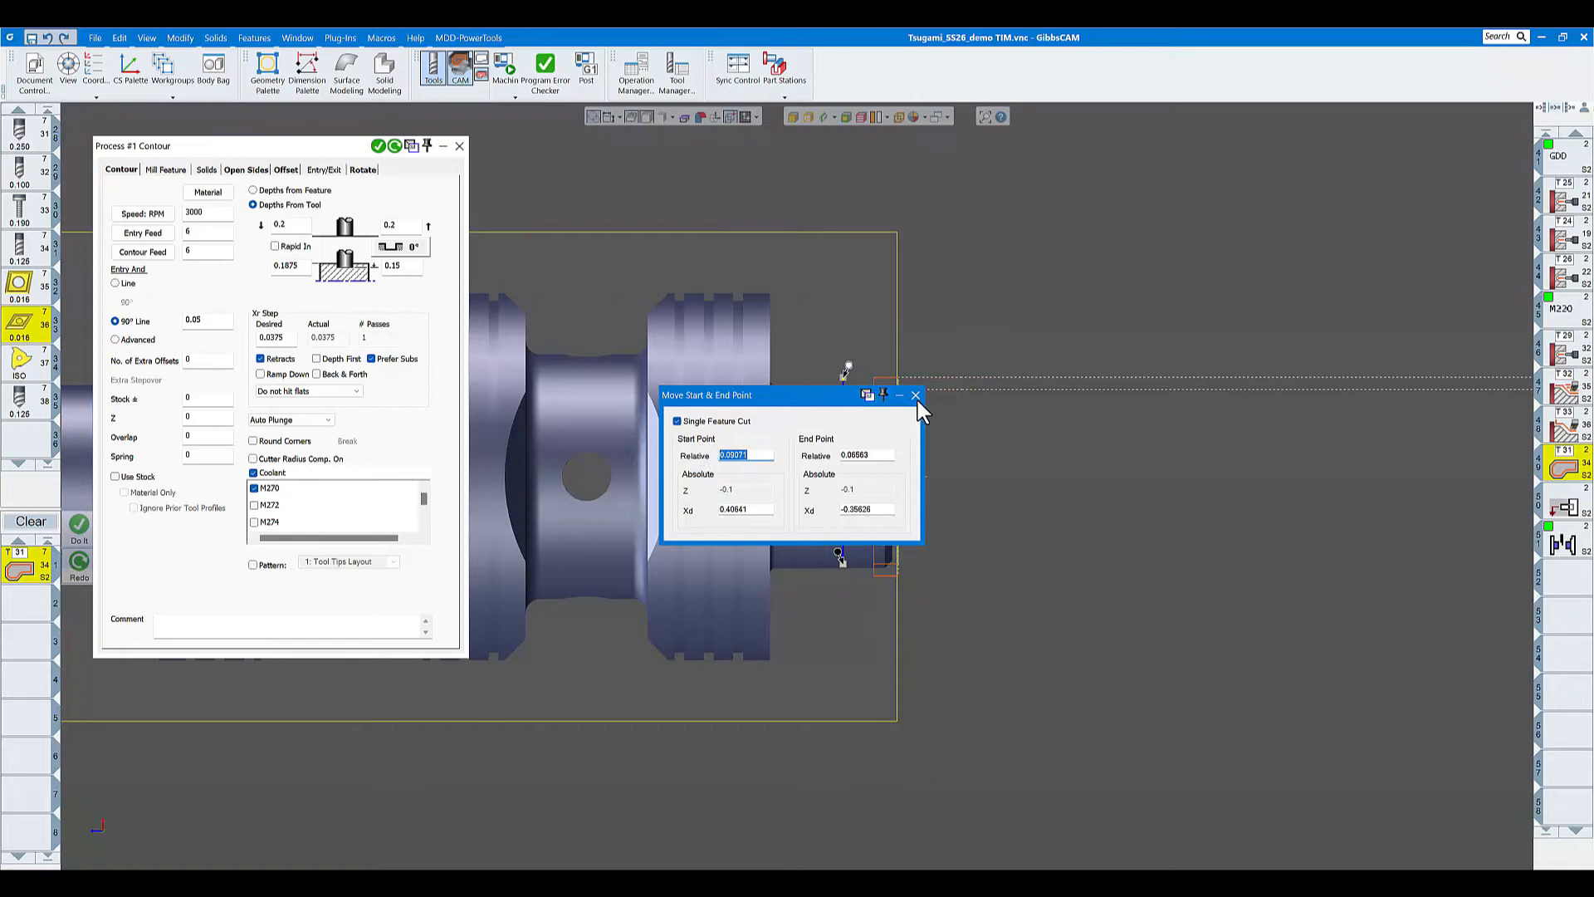
left_click(916, 395)
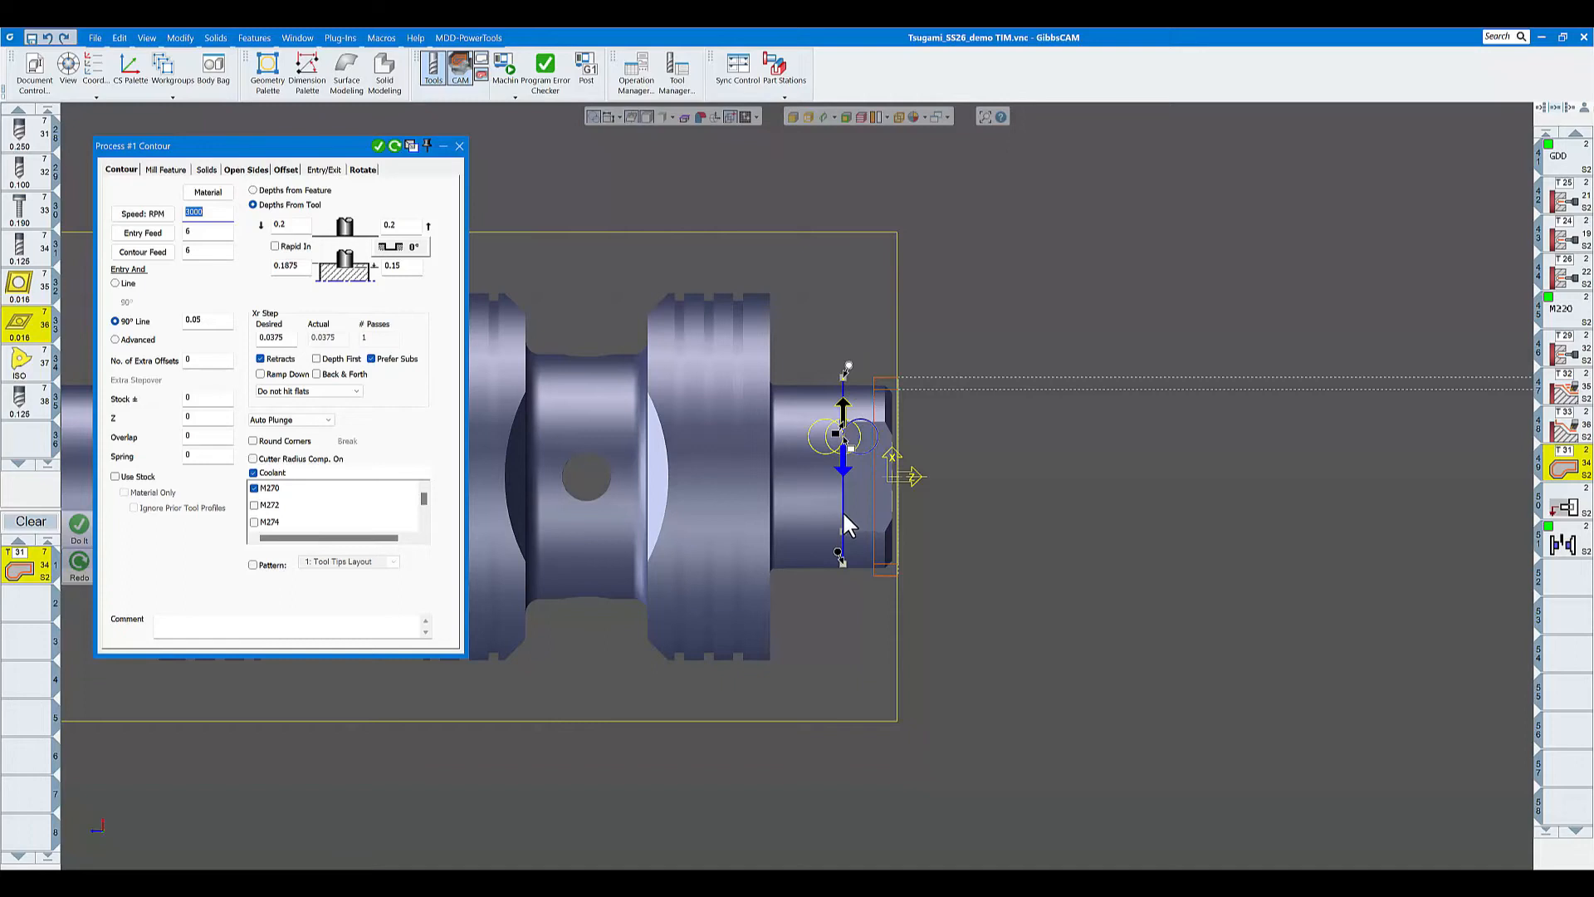
- Review the sub spindle's Unload Spindle utility with the part catcher and the Cutoff PartTransfer utility, and close both process windows
scroll(846, 507, "down", 5)
middle_click_drag(908, 496, 879, 513)
double_click(1566, 504)
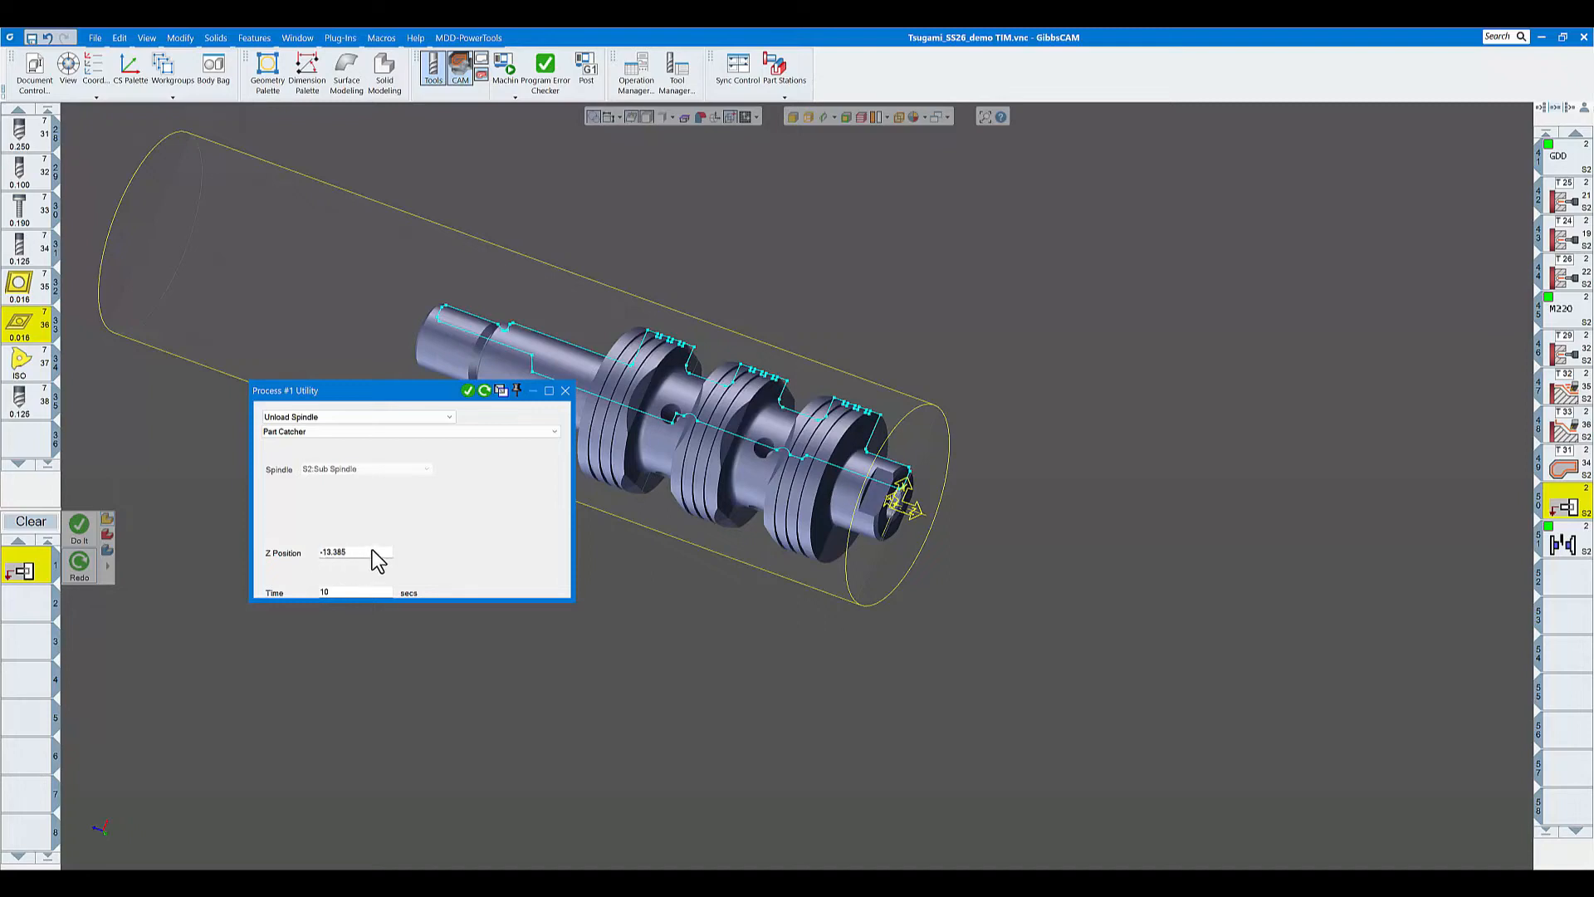
left_click(564, 391)
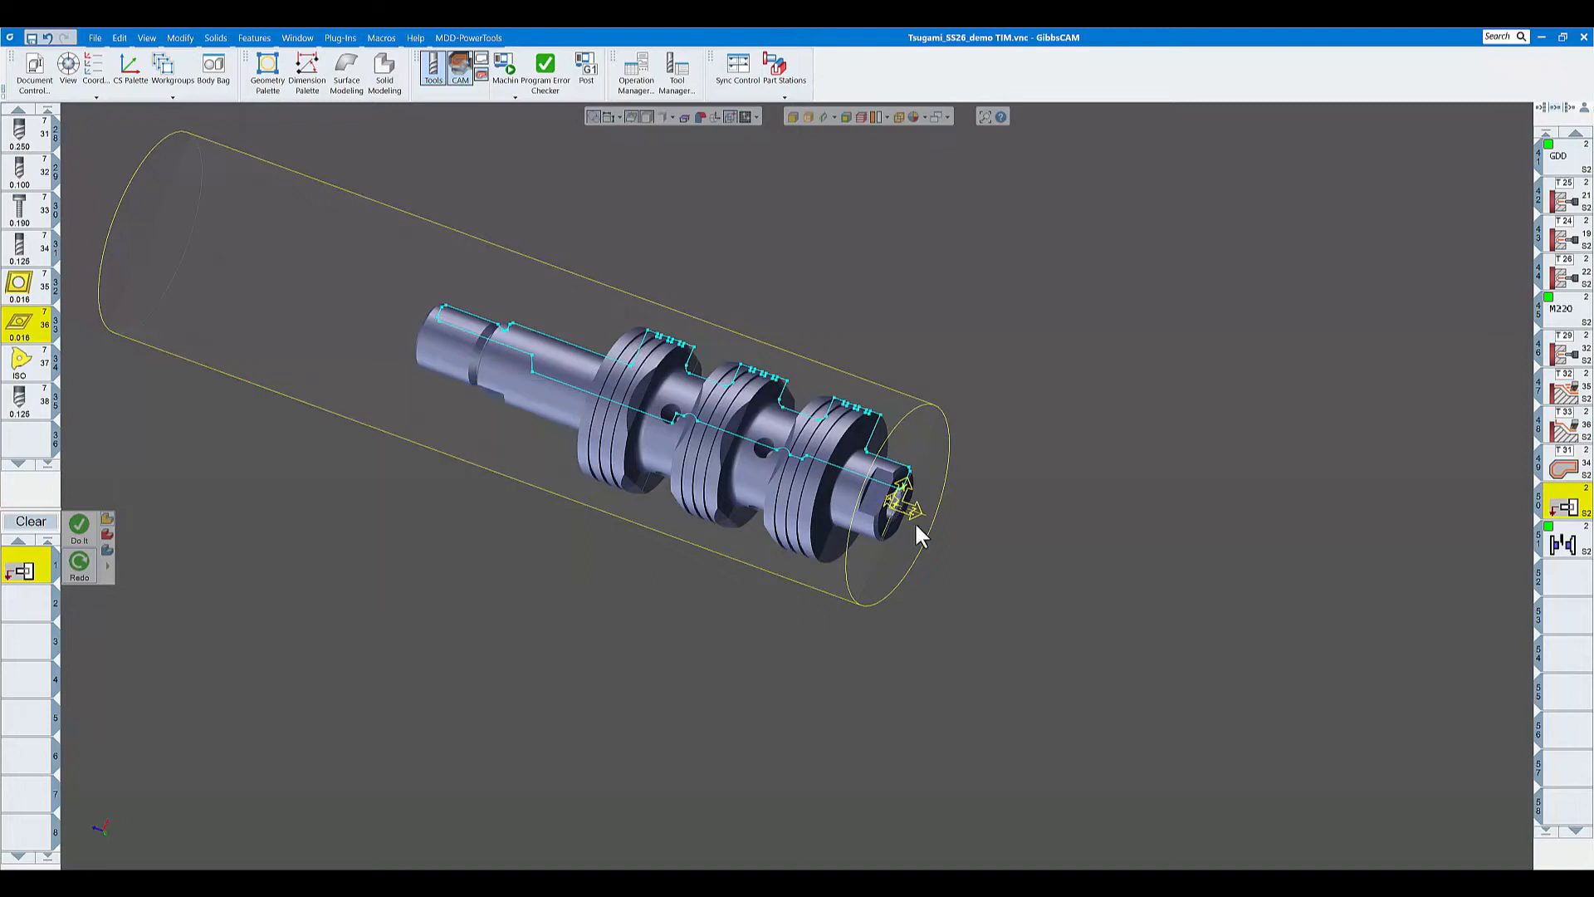
left_click(1566, 543)
double_click(1567, 548)
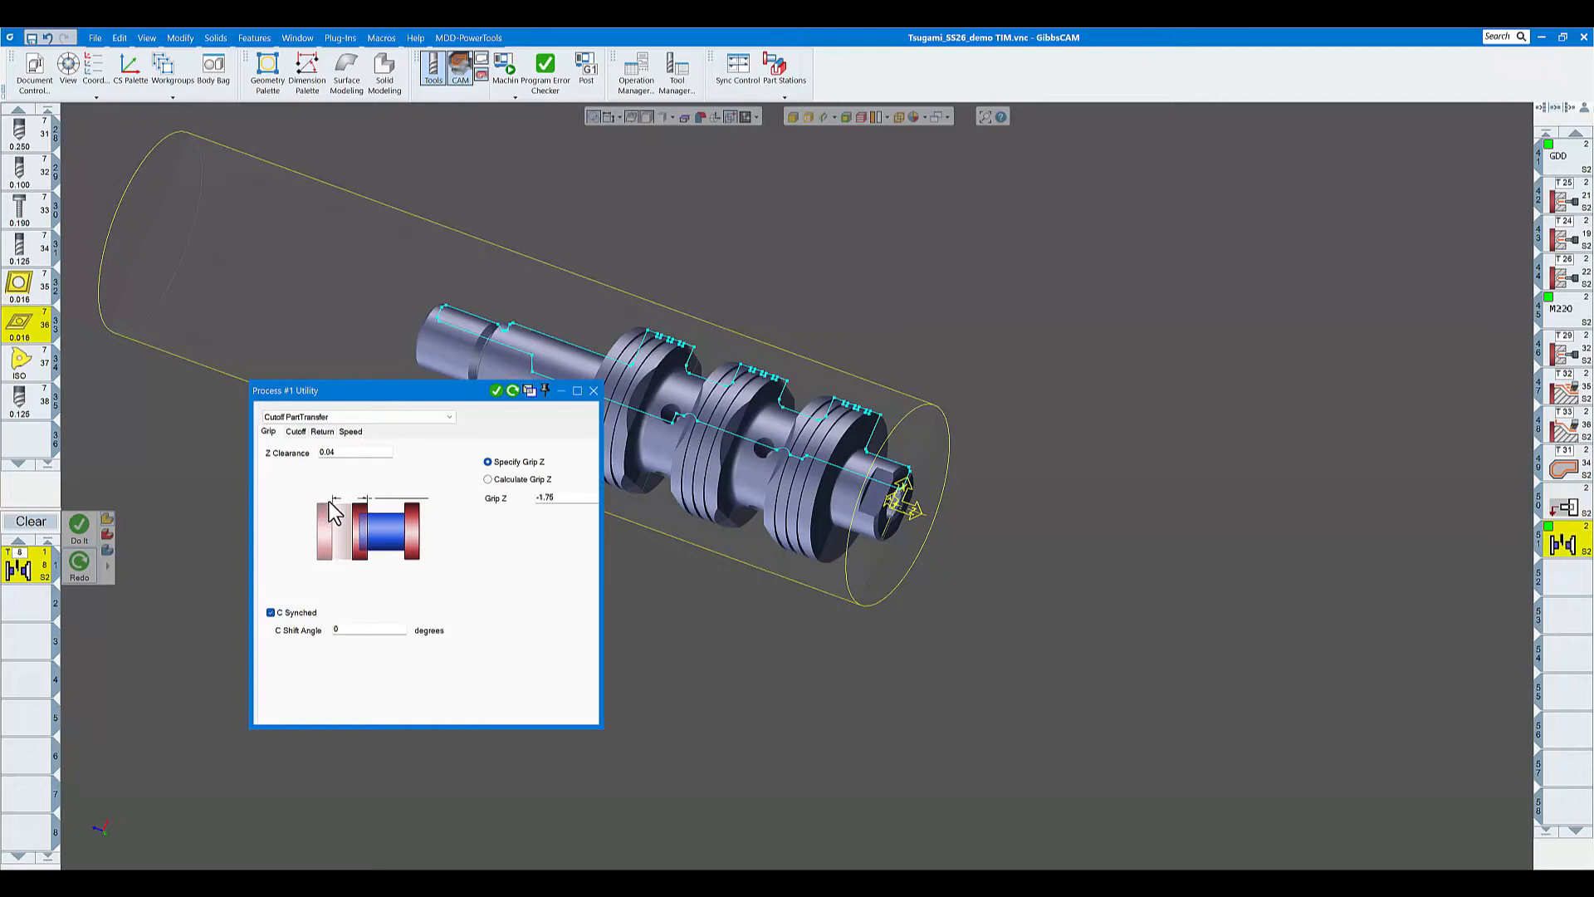
left_click(593, 390)
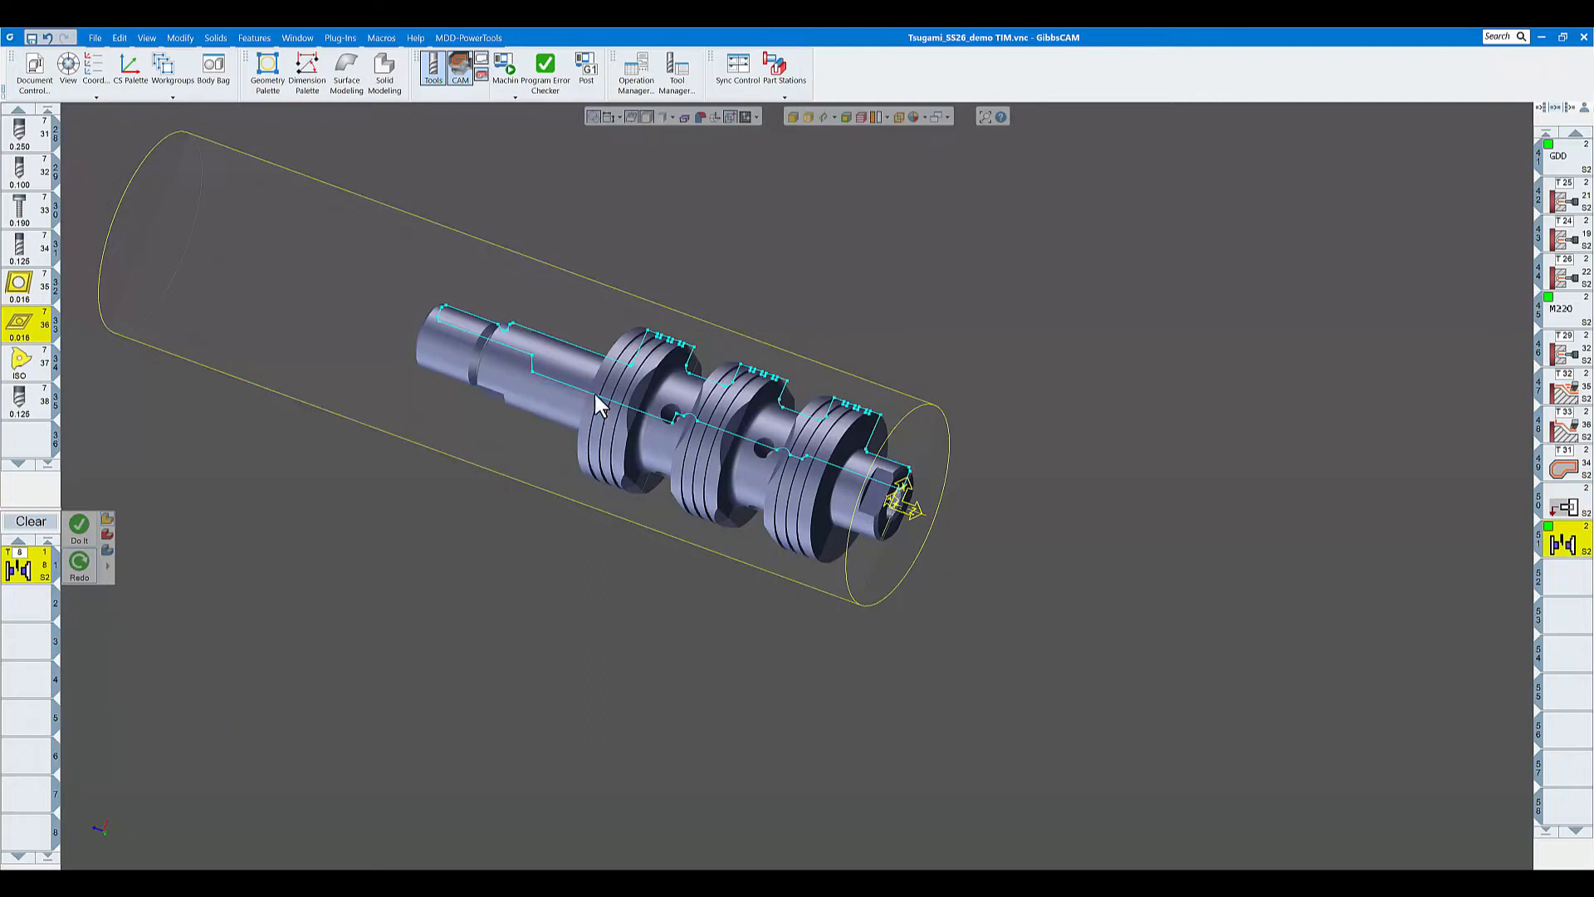
- Look through the operations around the part transfer and show the Main Spindle part station together with the sub spindle
scroll(1566, 543, "up", 3)
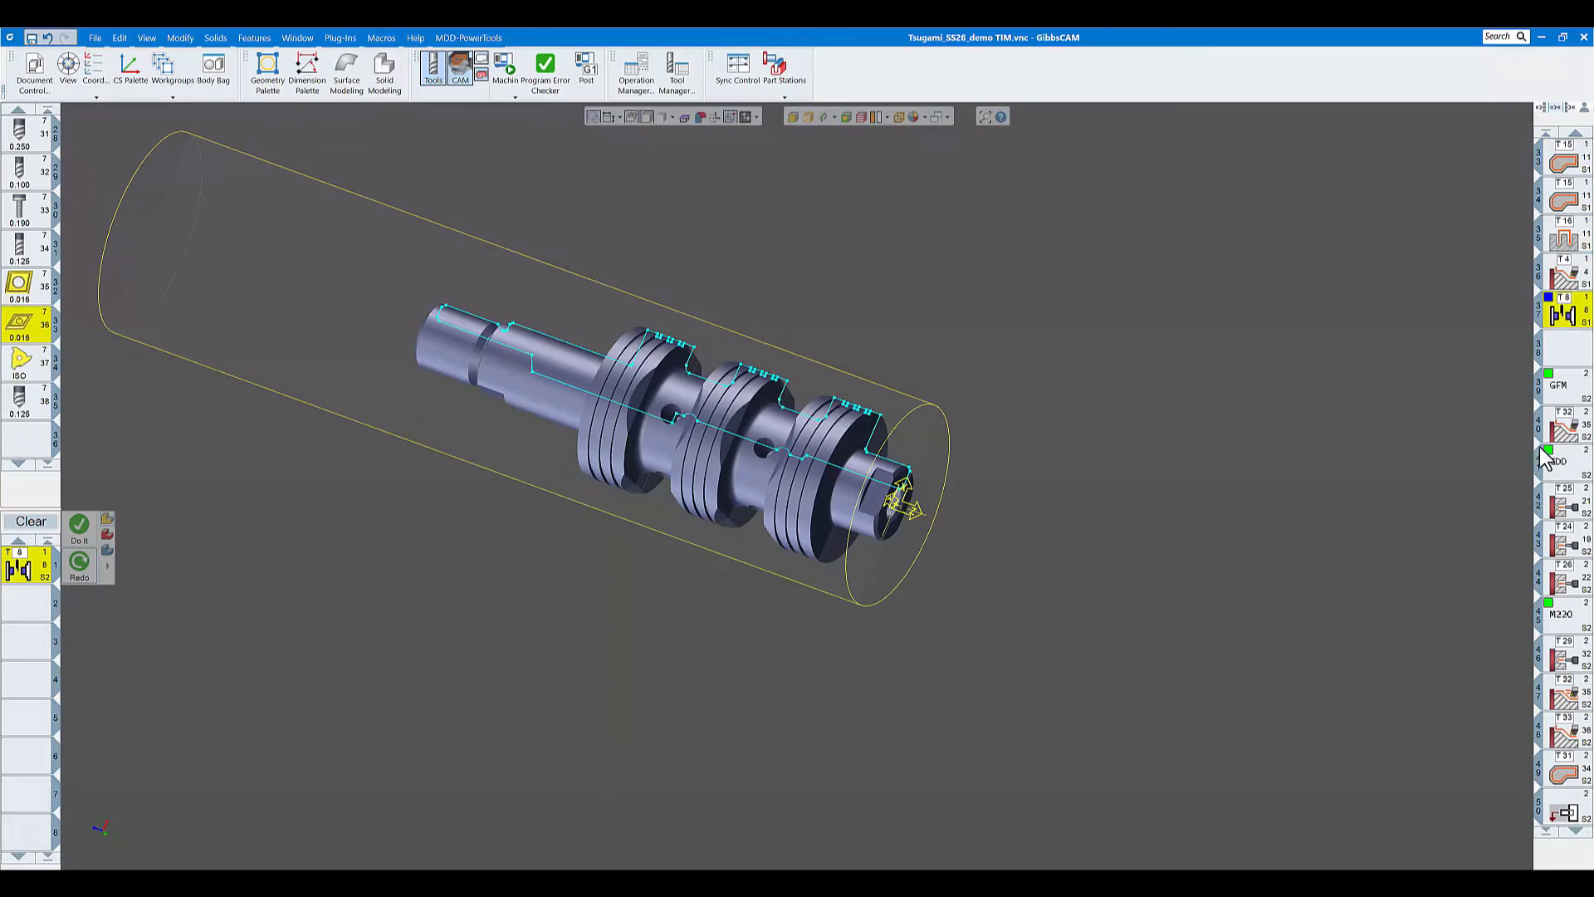
scroll(1569, 498, "down", 2)
scroll(1572, 481, "down", 4)
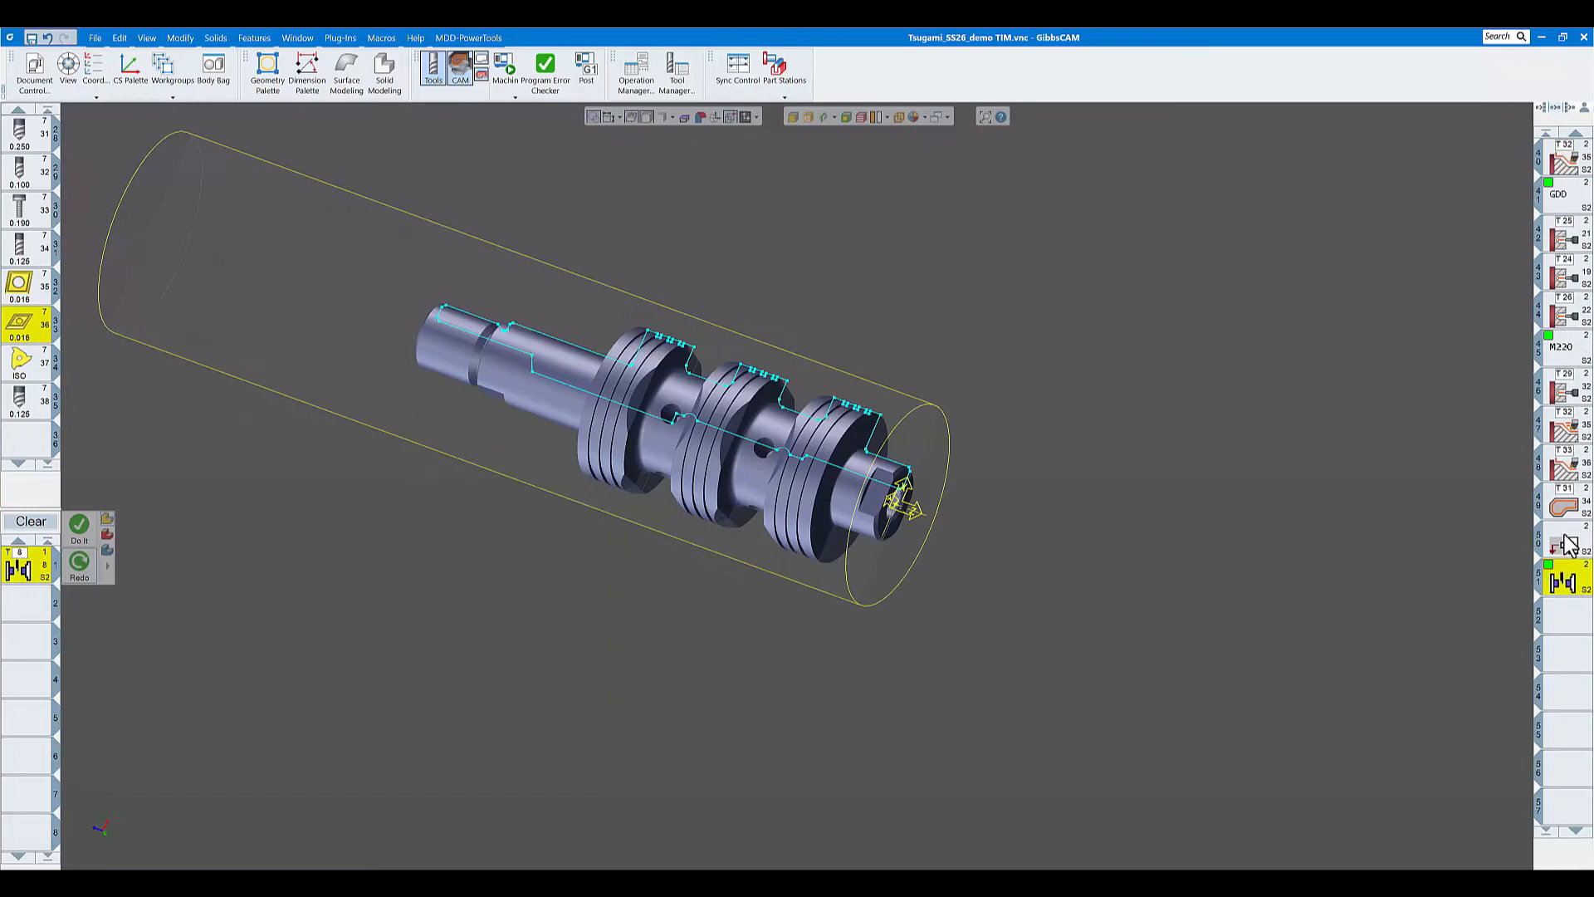
scroll(1566, 531, "up", 3)
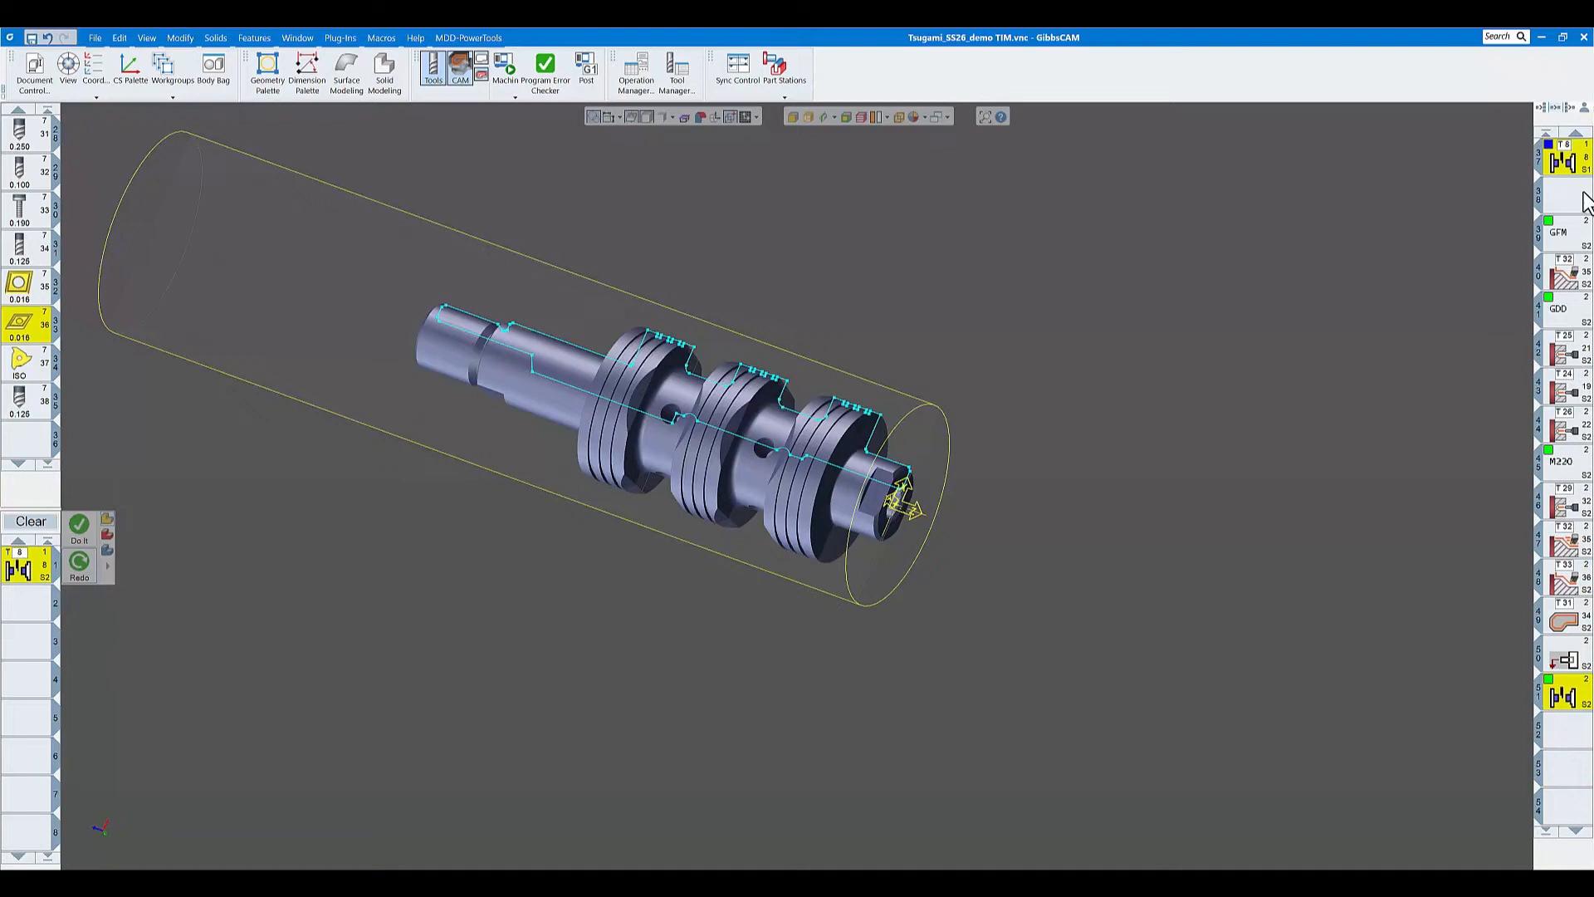
scroll(1582, 589, "down", 1)
scroll(1557, 588, "up", 1)
left_click(785, 98)
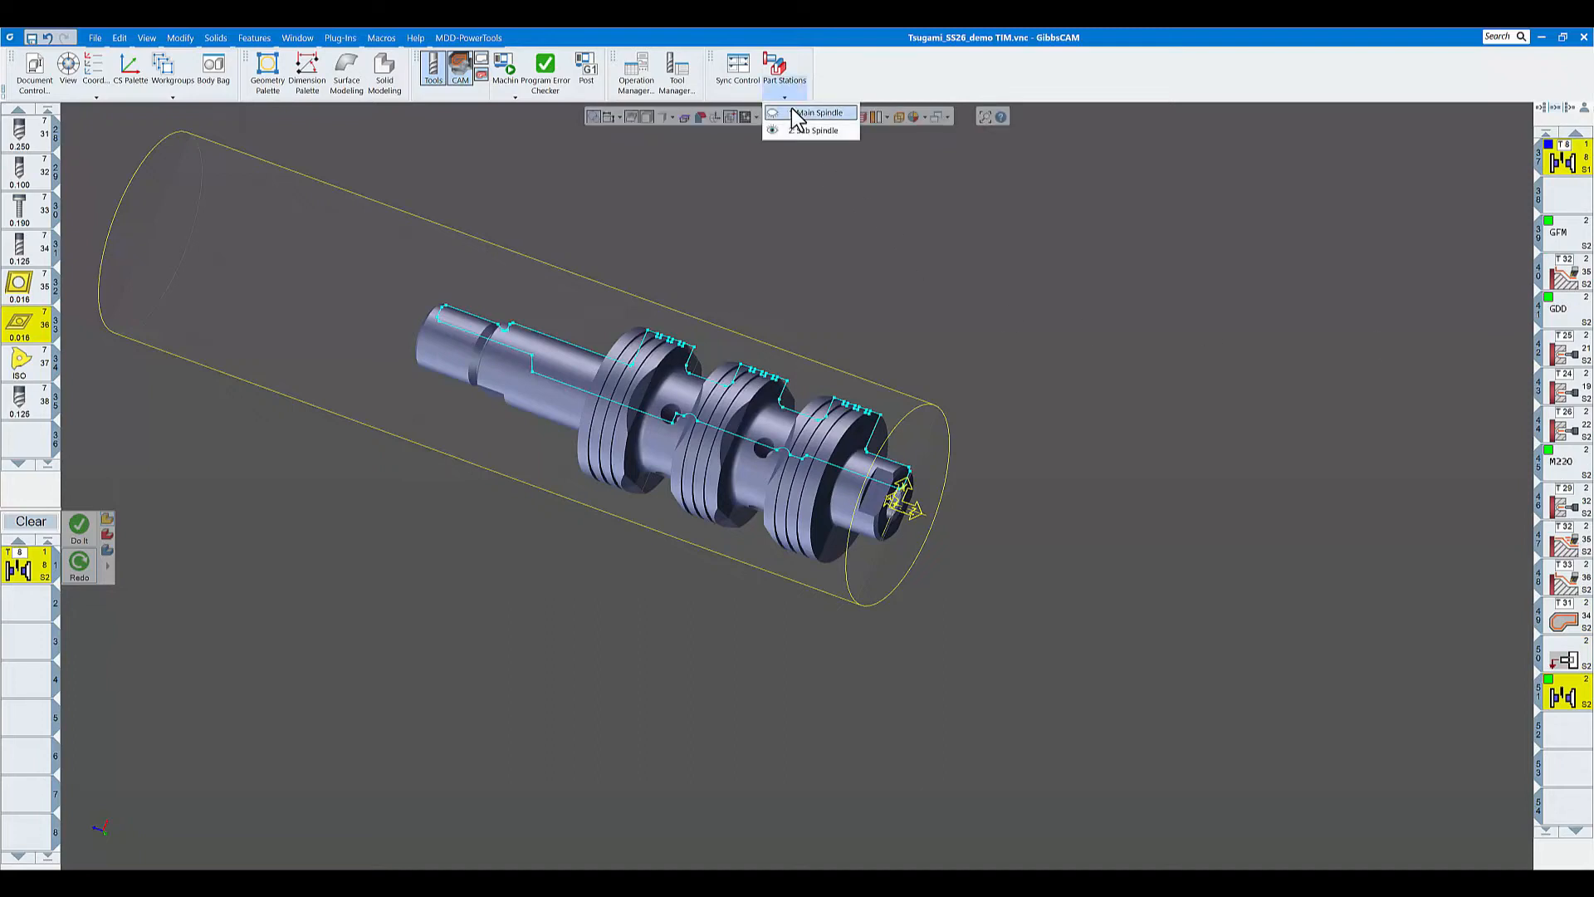
left_click(772, 113)
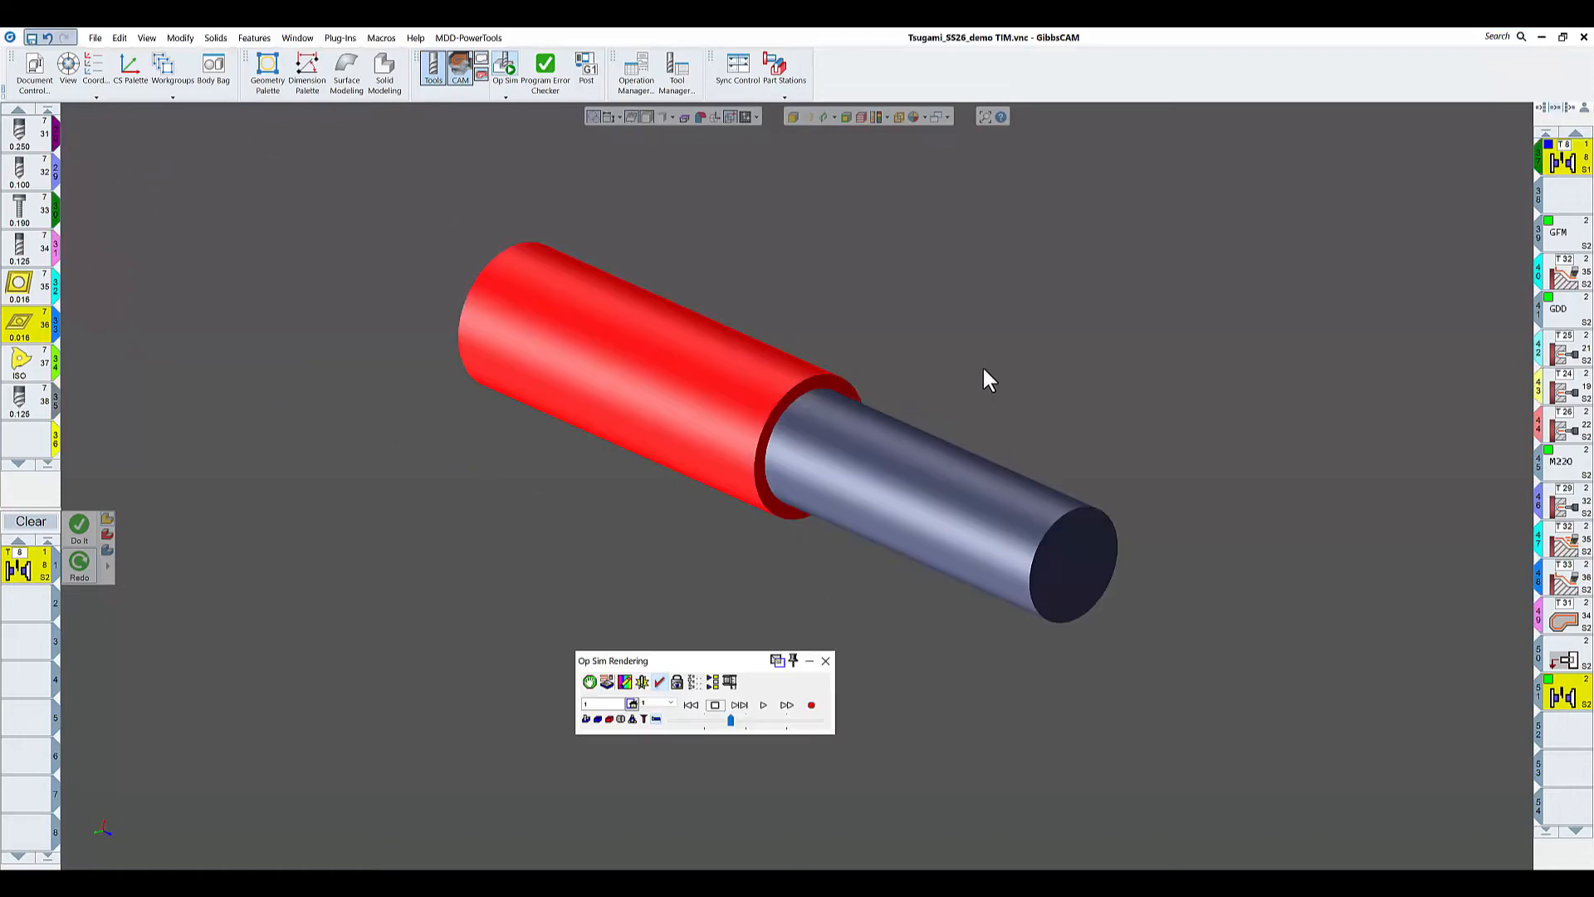
- Play the Op Sim of the main spindle operations, examine the machined part near the guide bushing, and stop the playback
left_click(764, 706)
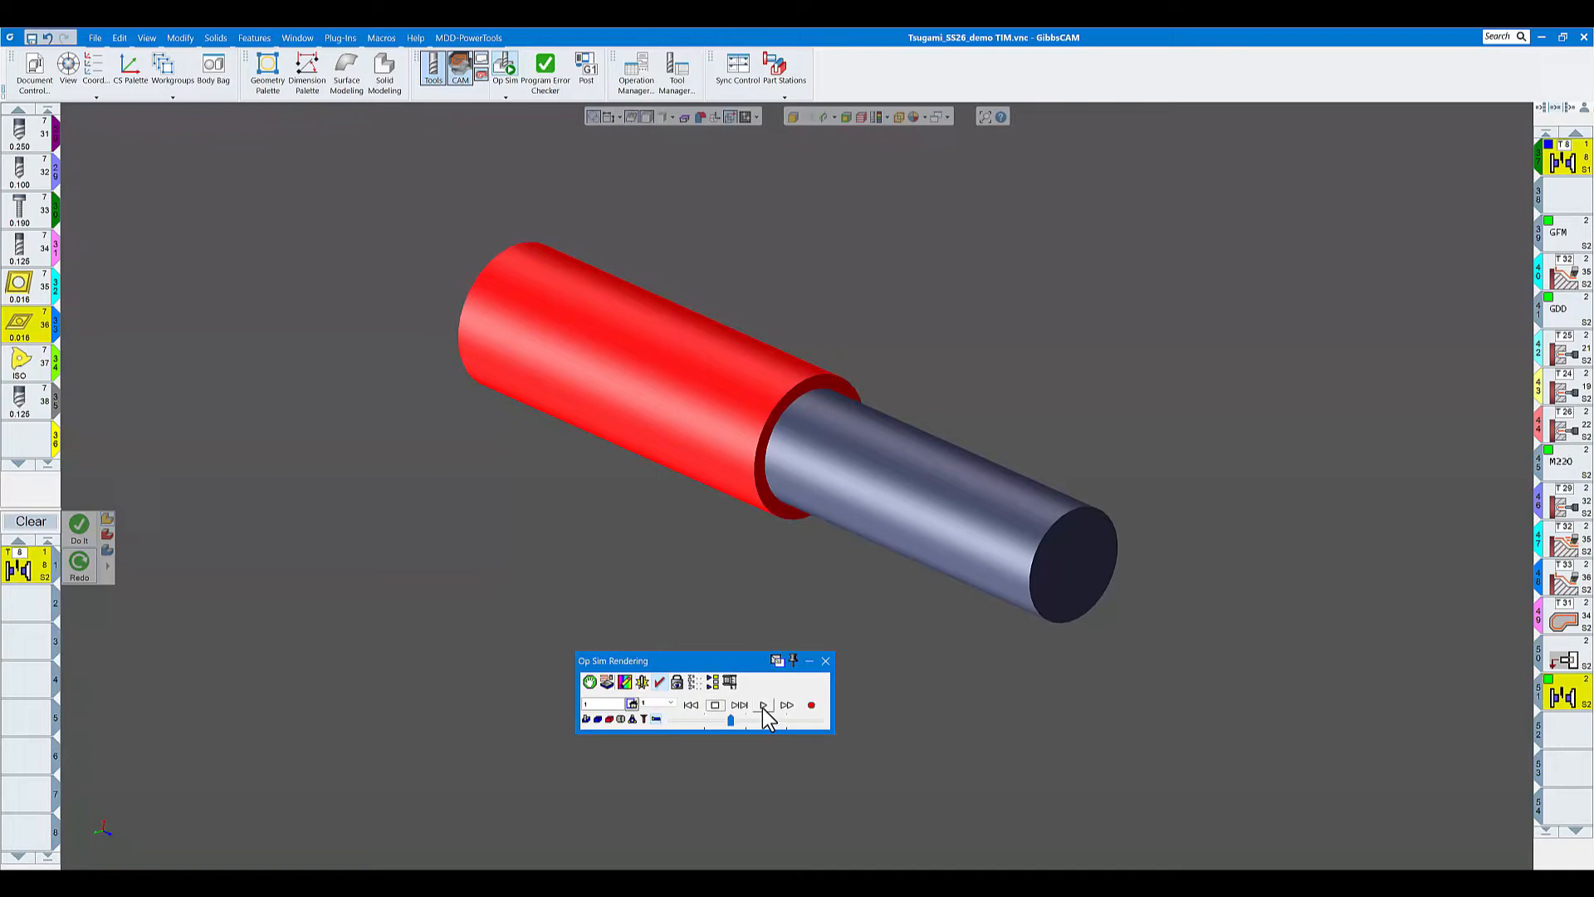
left_click(505, 97)
left_click(760, 705)
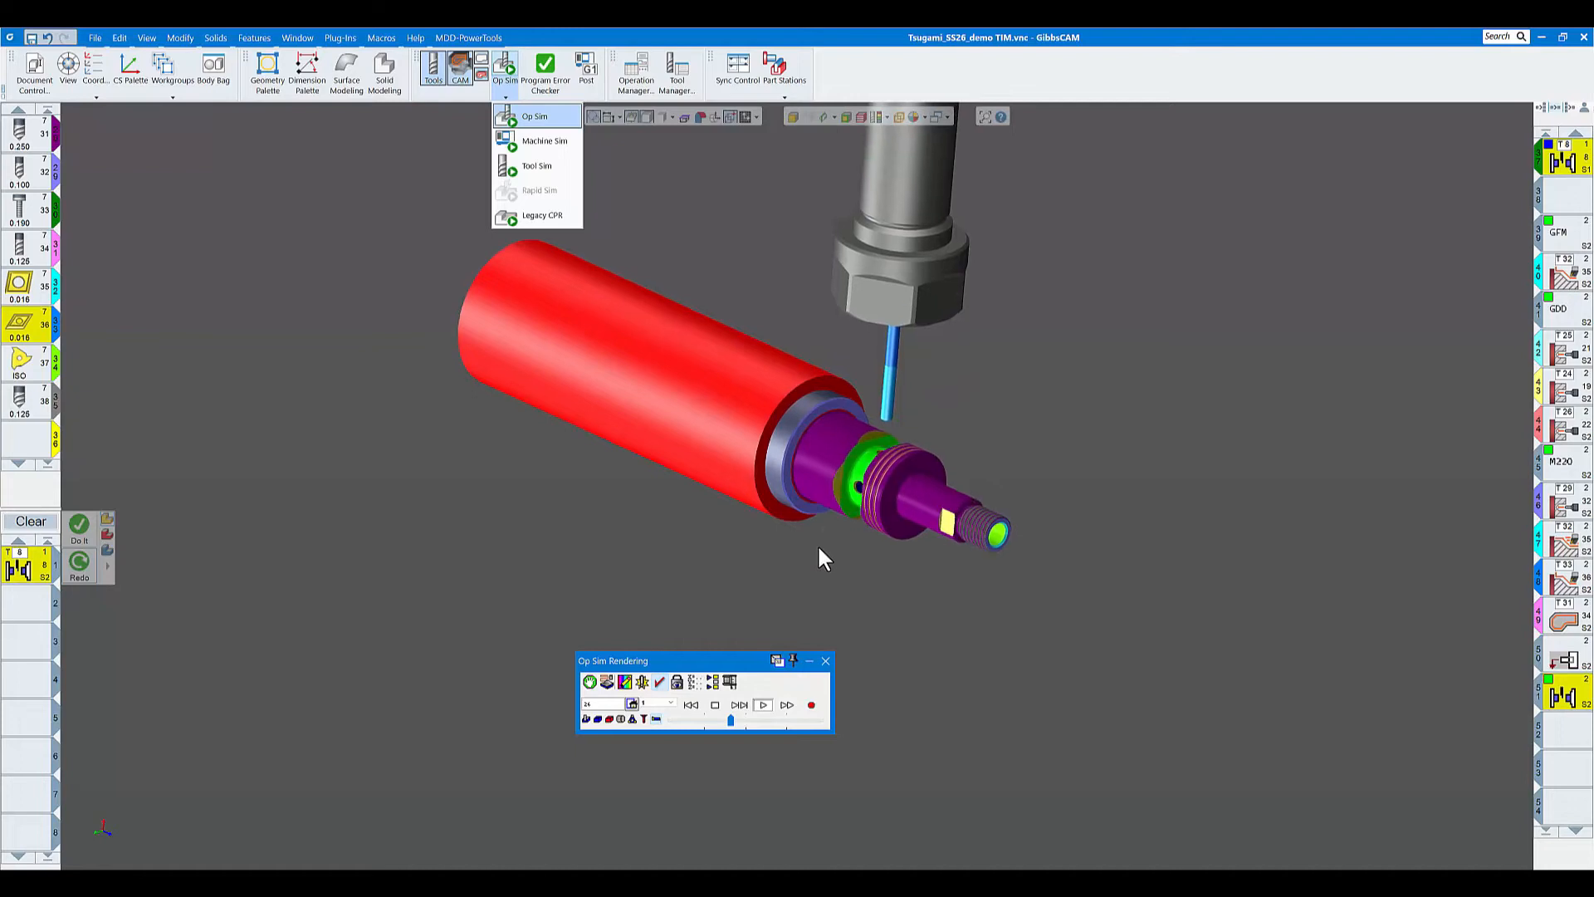
scroll(816, 545, "up", 3)
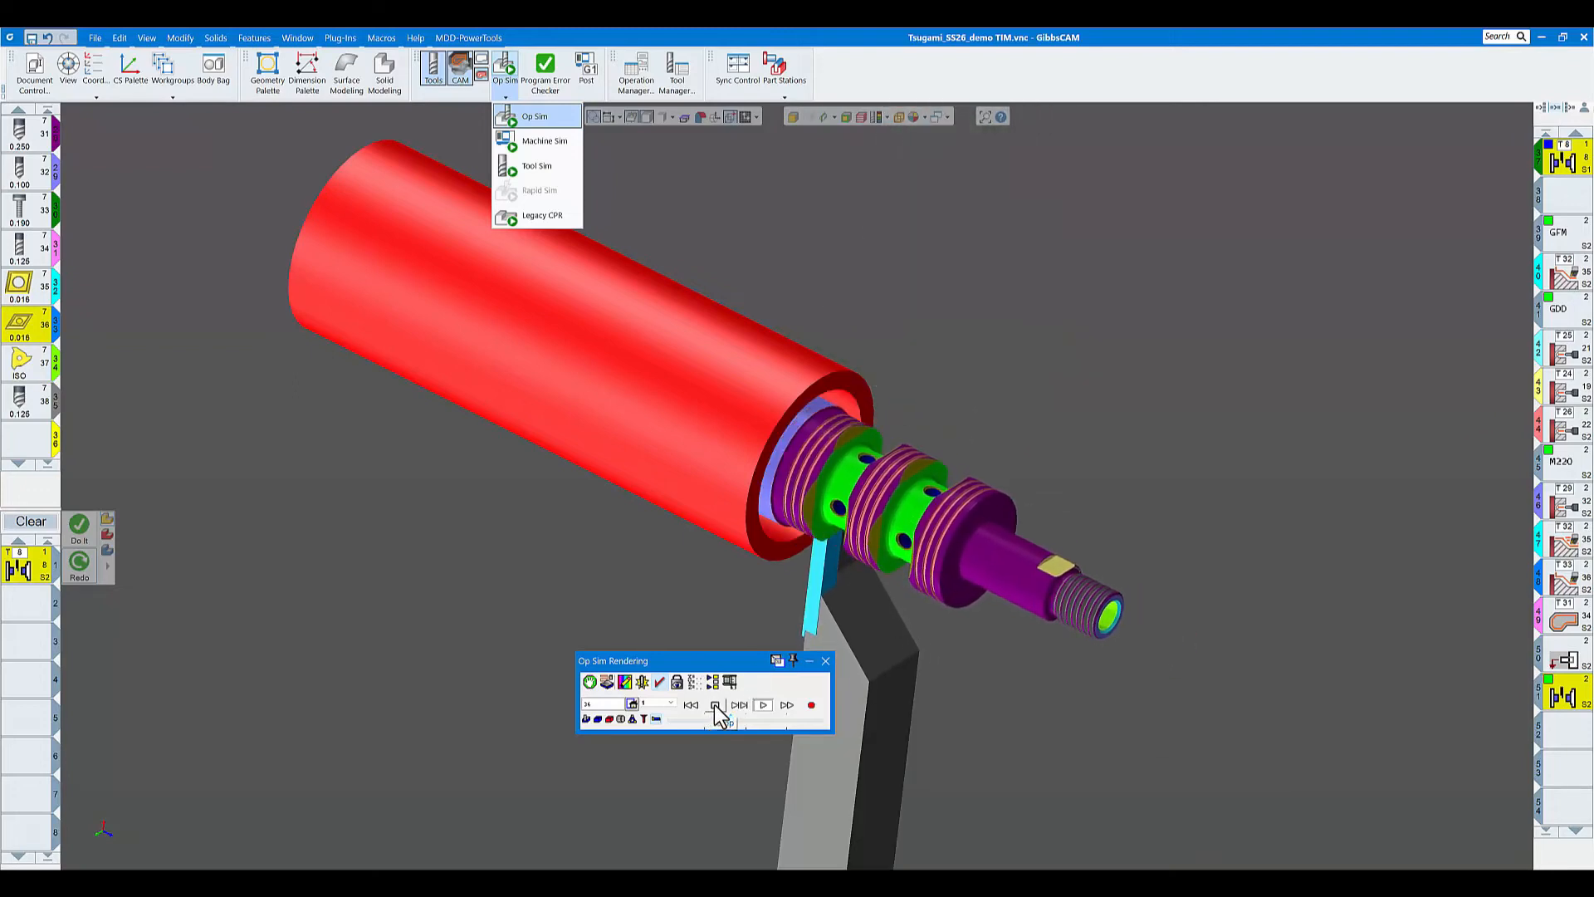
left_click(716, 705)
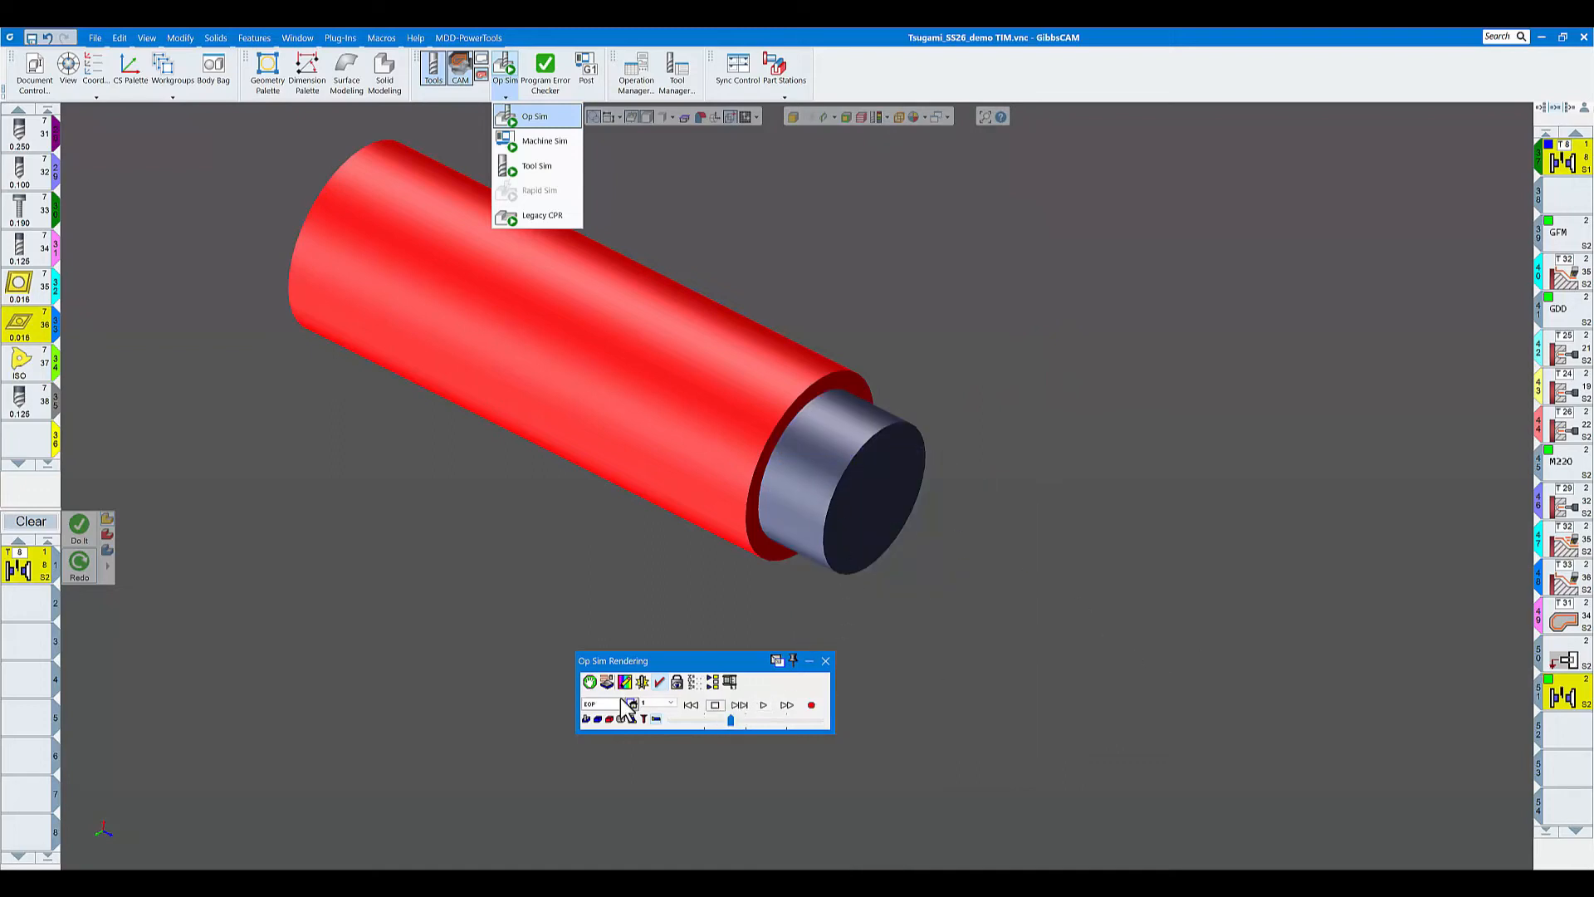
- Enable the Stop At Part Load/Unload condition for the simulation and close the stops list
left_click(589, 683)
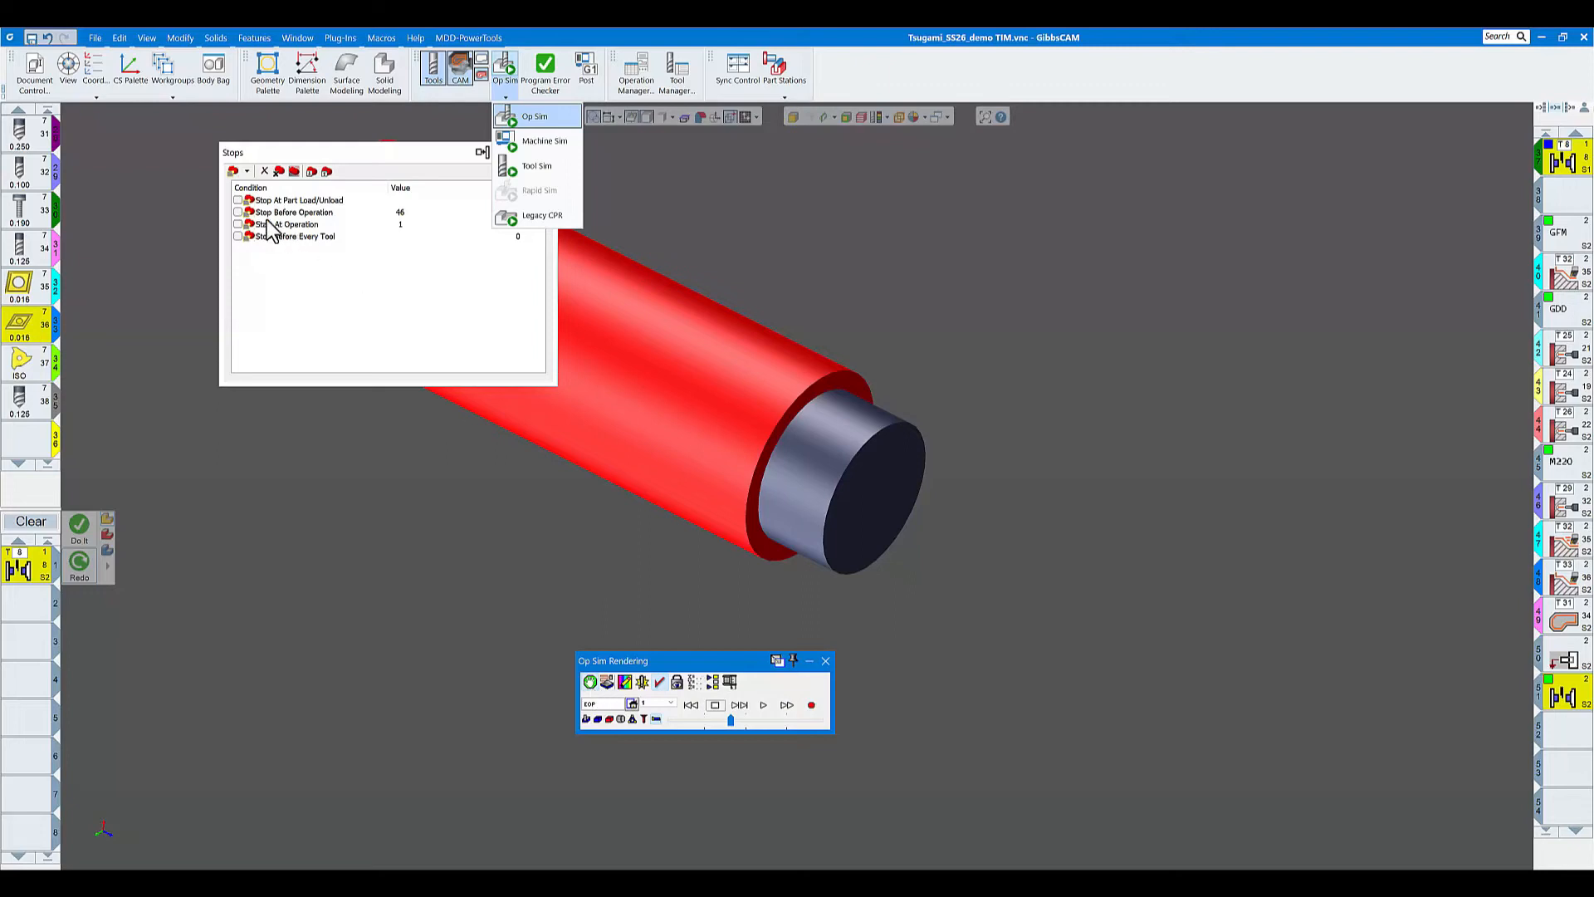
left_click(238, 200)
left_click(547, 153)
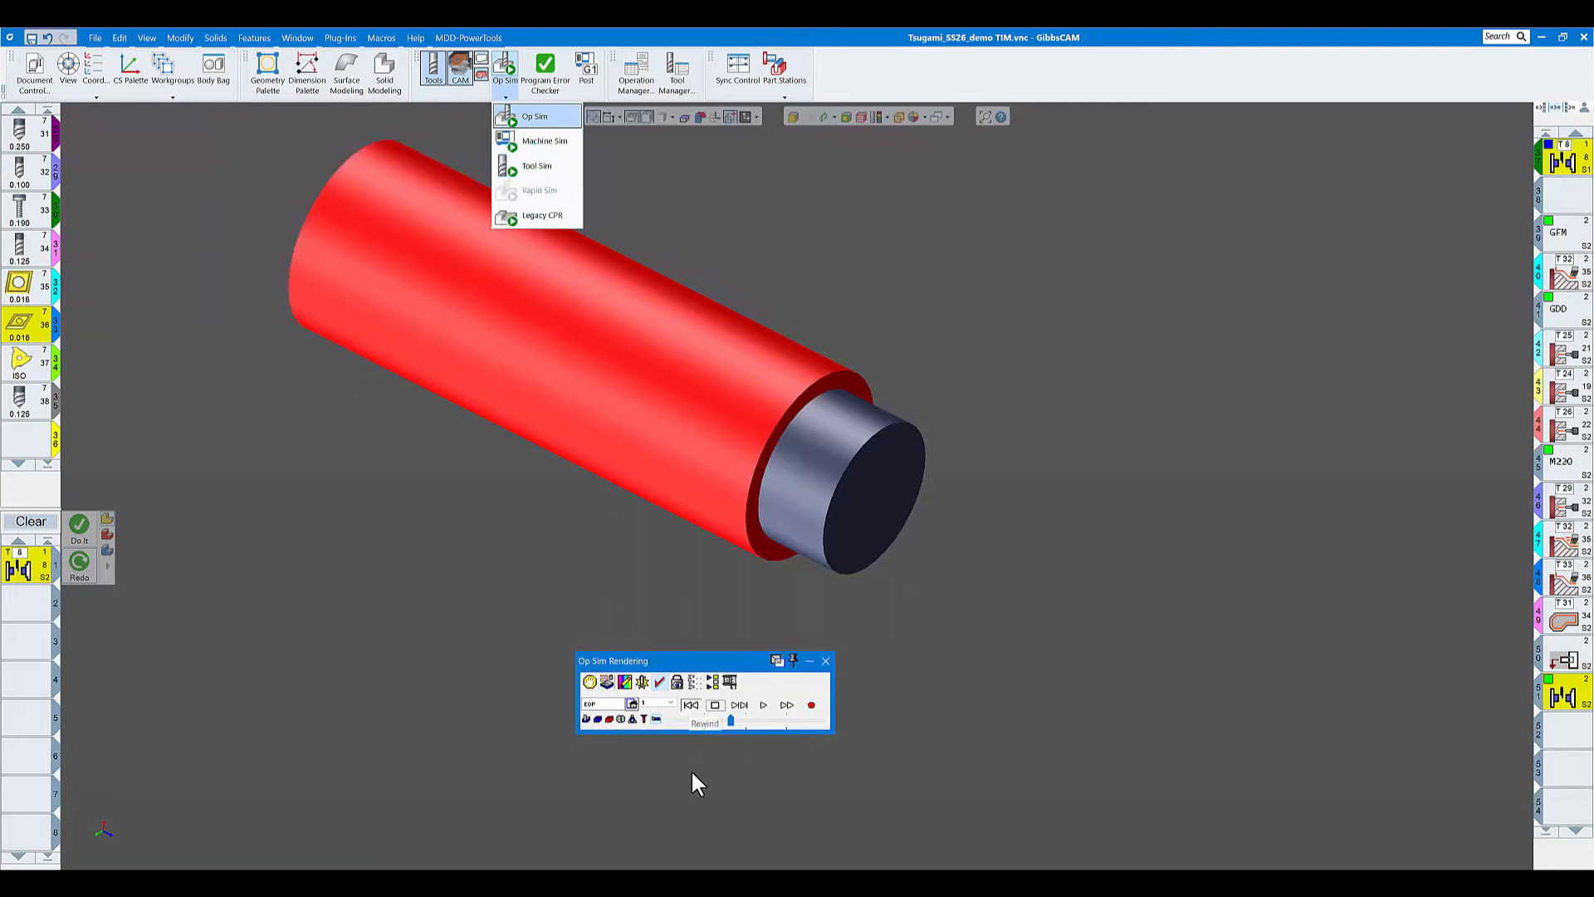
- Replay the Op Sim through the cutoff, examine the cut-off part beside the bushing, and close the simulation
left_click(763, 705)
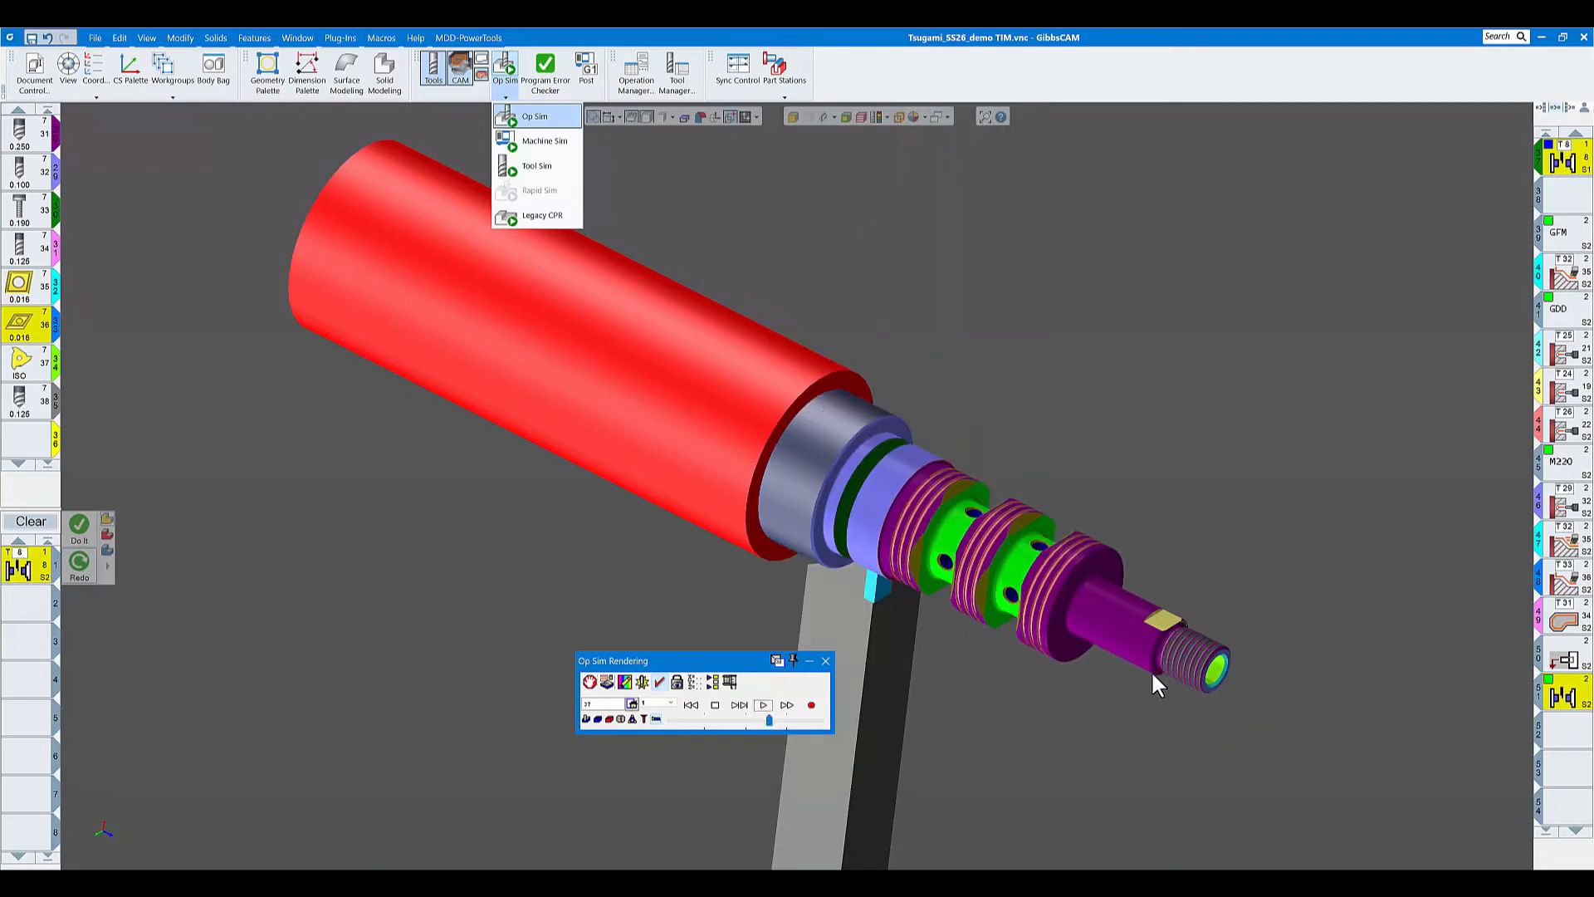
left_click(763, 704)
middle_click_drag(922, 570, 953, 557)
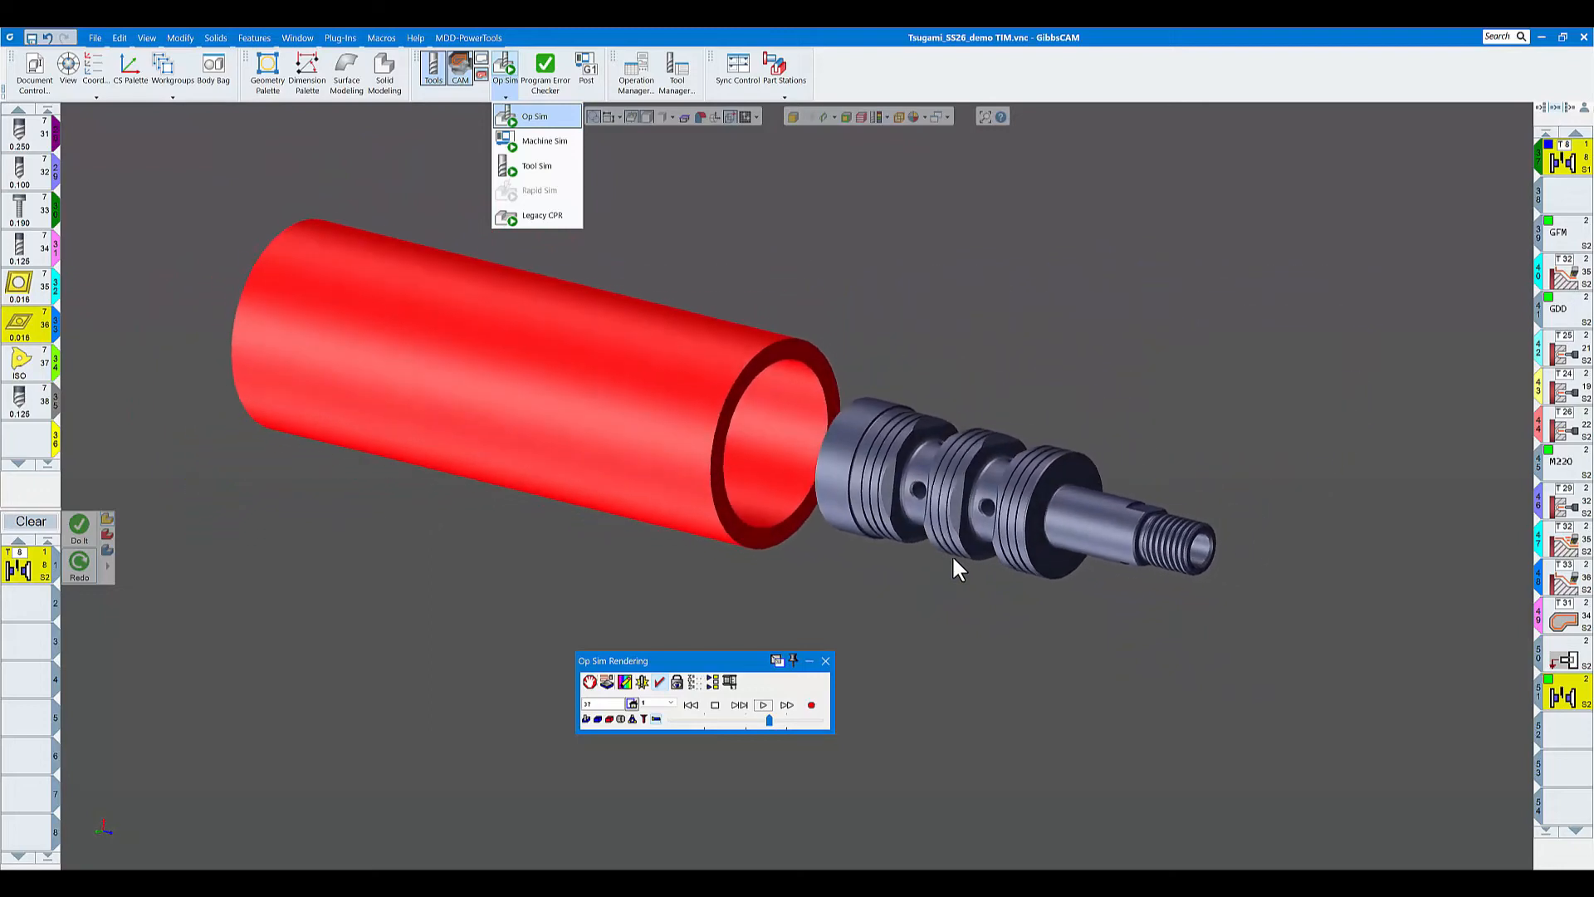
left_click(826, 660)
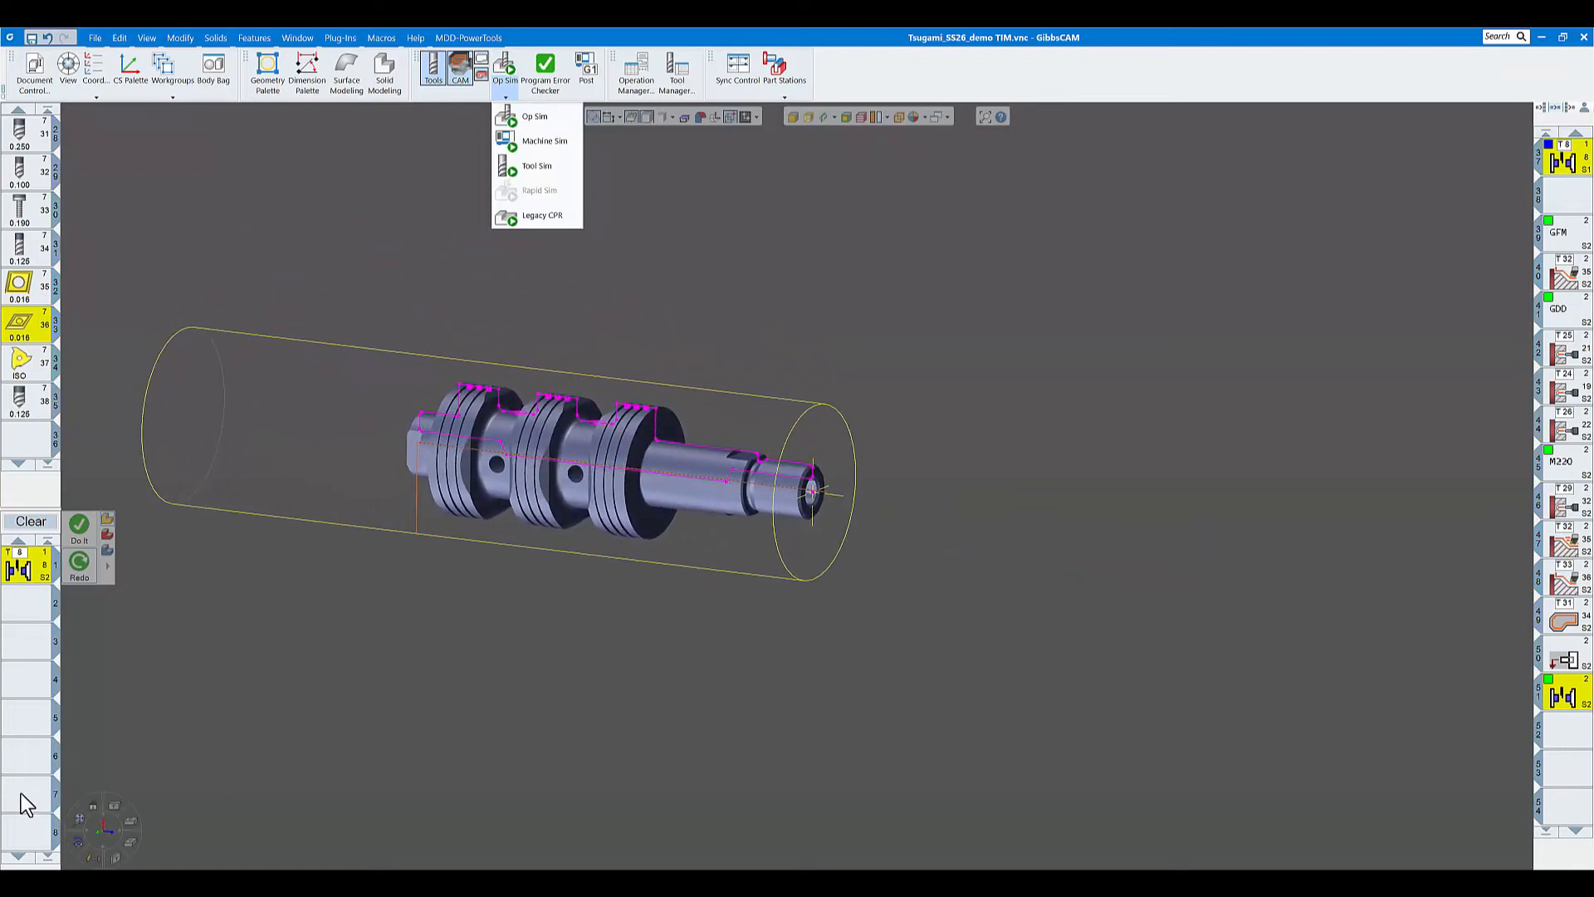
- Run the Op Sim with both spindles in view, examine the back-working of the transferred part, and close the simulation
left_click(80, 816)
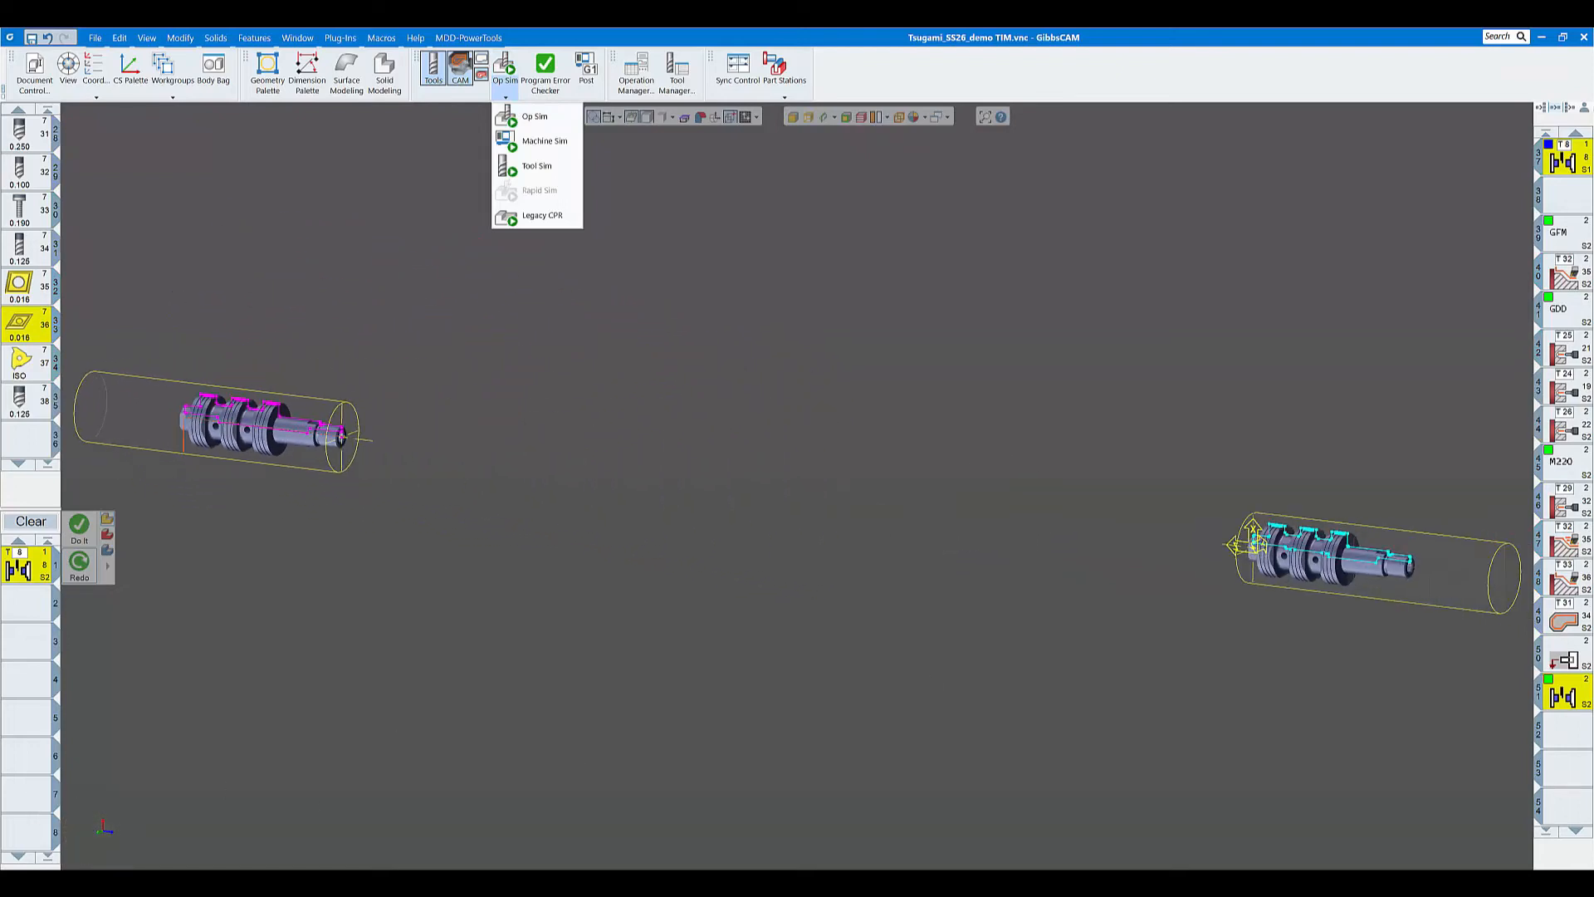
left_click(534, 117)
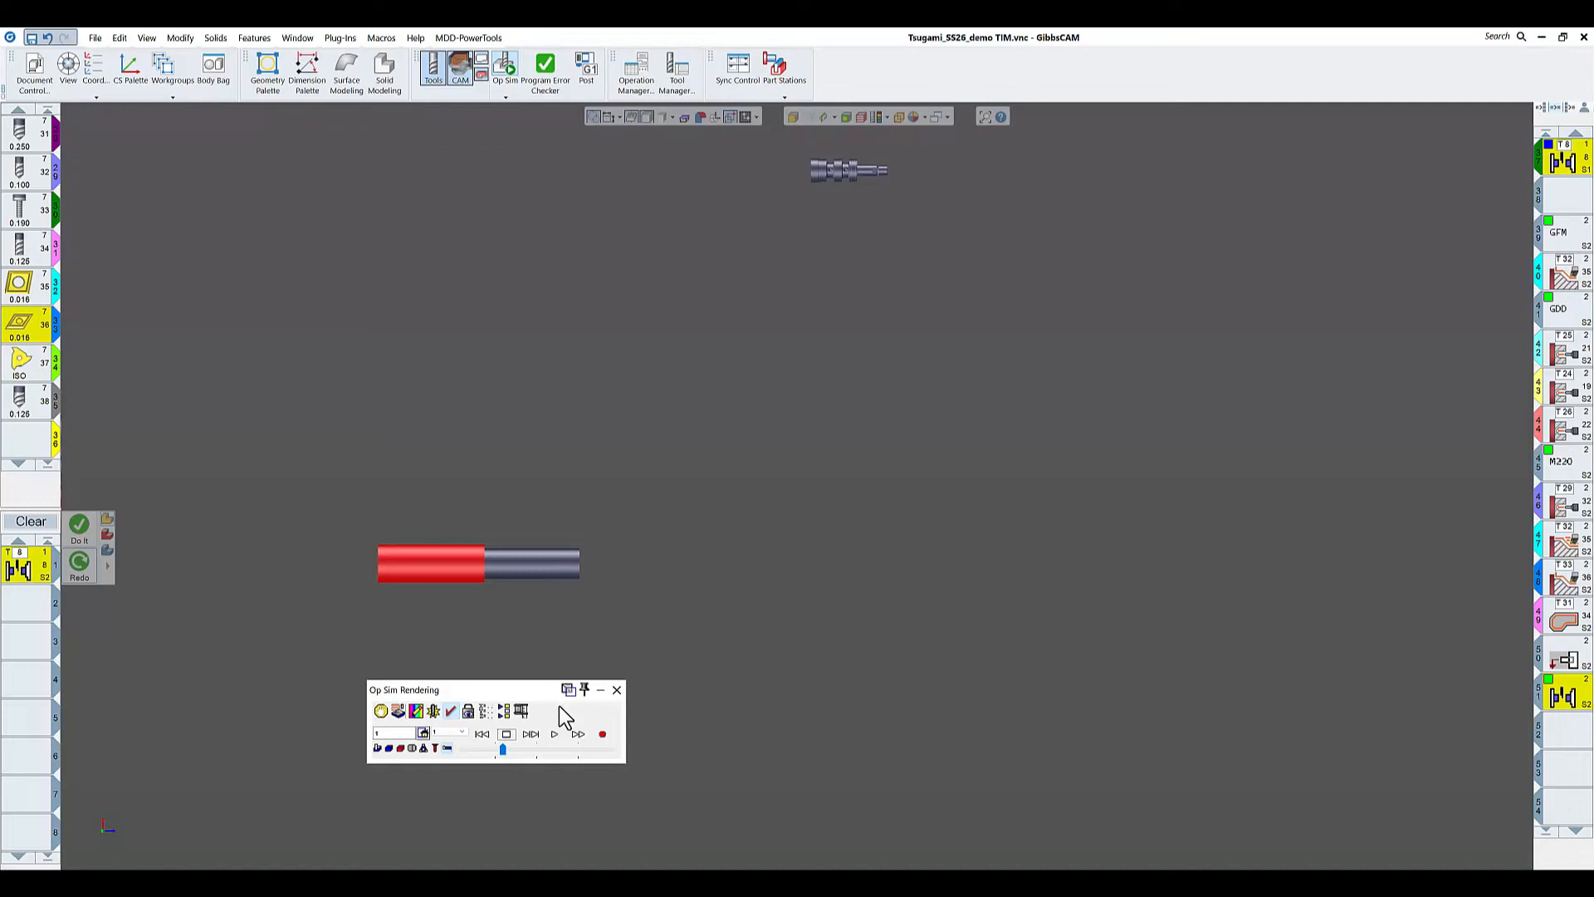
left_click(530, 749)
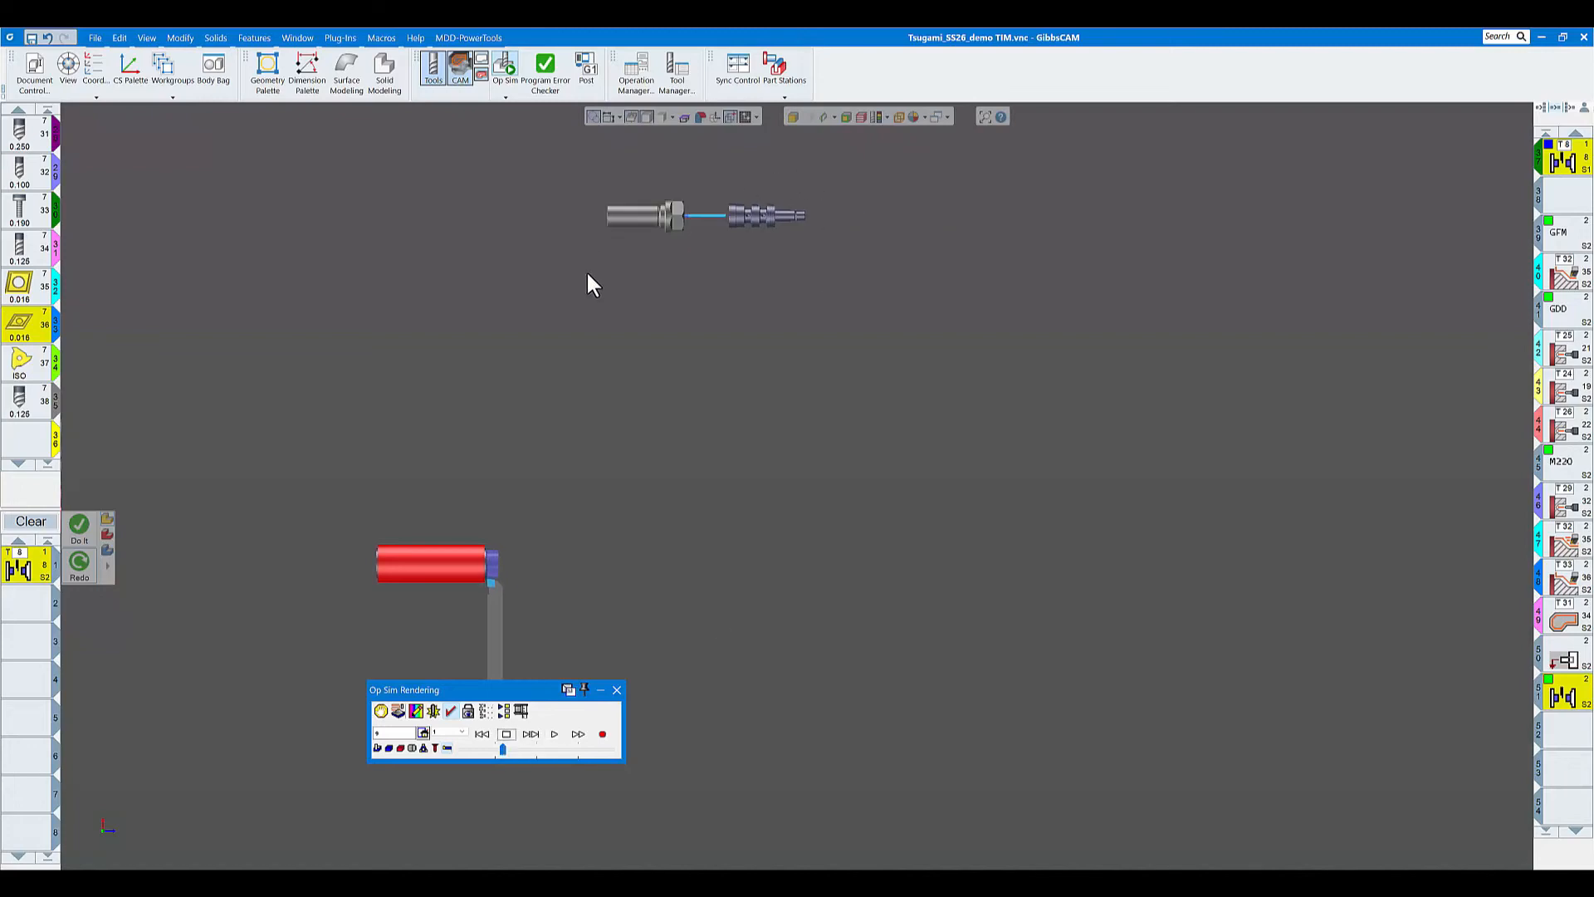
left_click_drag(861, 191, 861, 191)
scroll(861, 284, "up", 1)
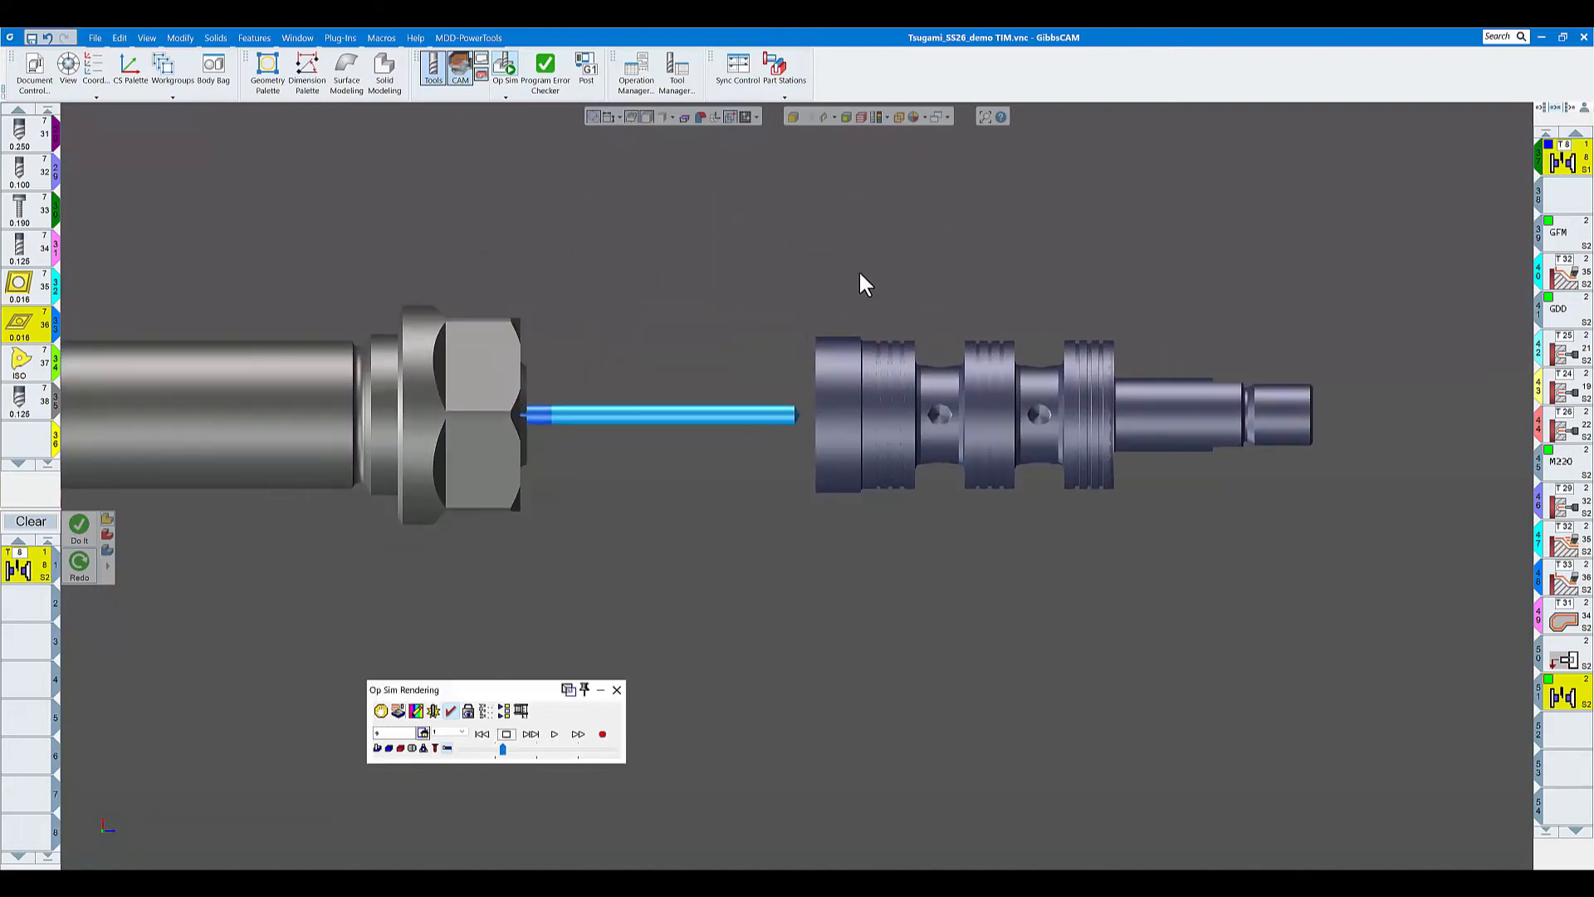
left_click(555, 735)
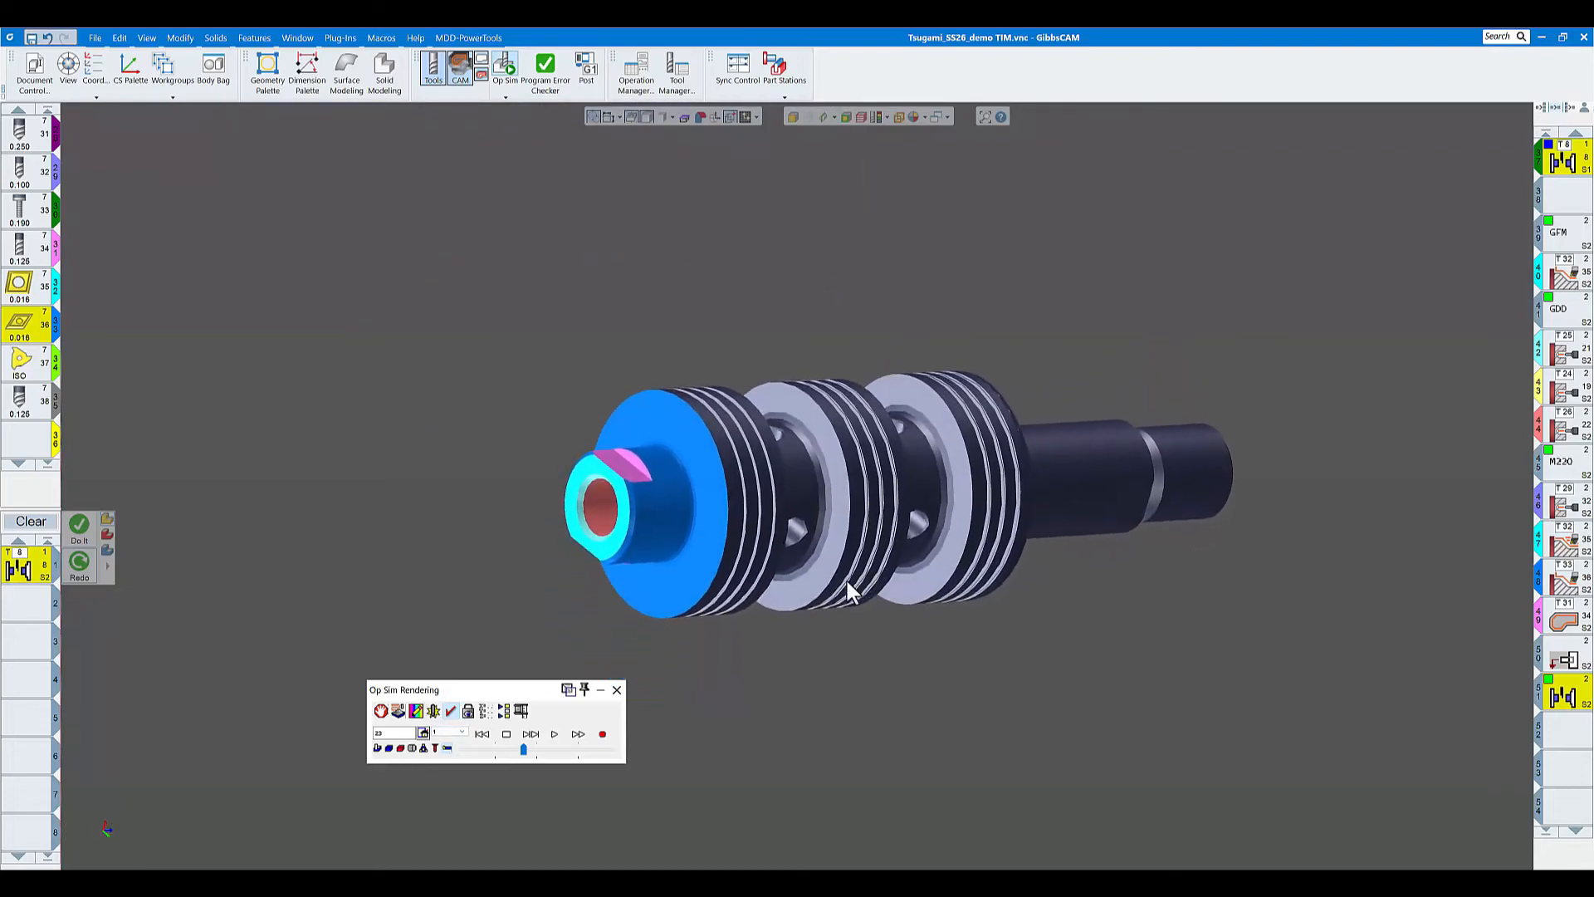
left_click(616, 690)
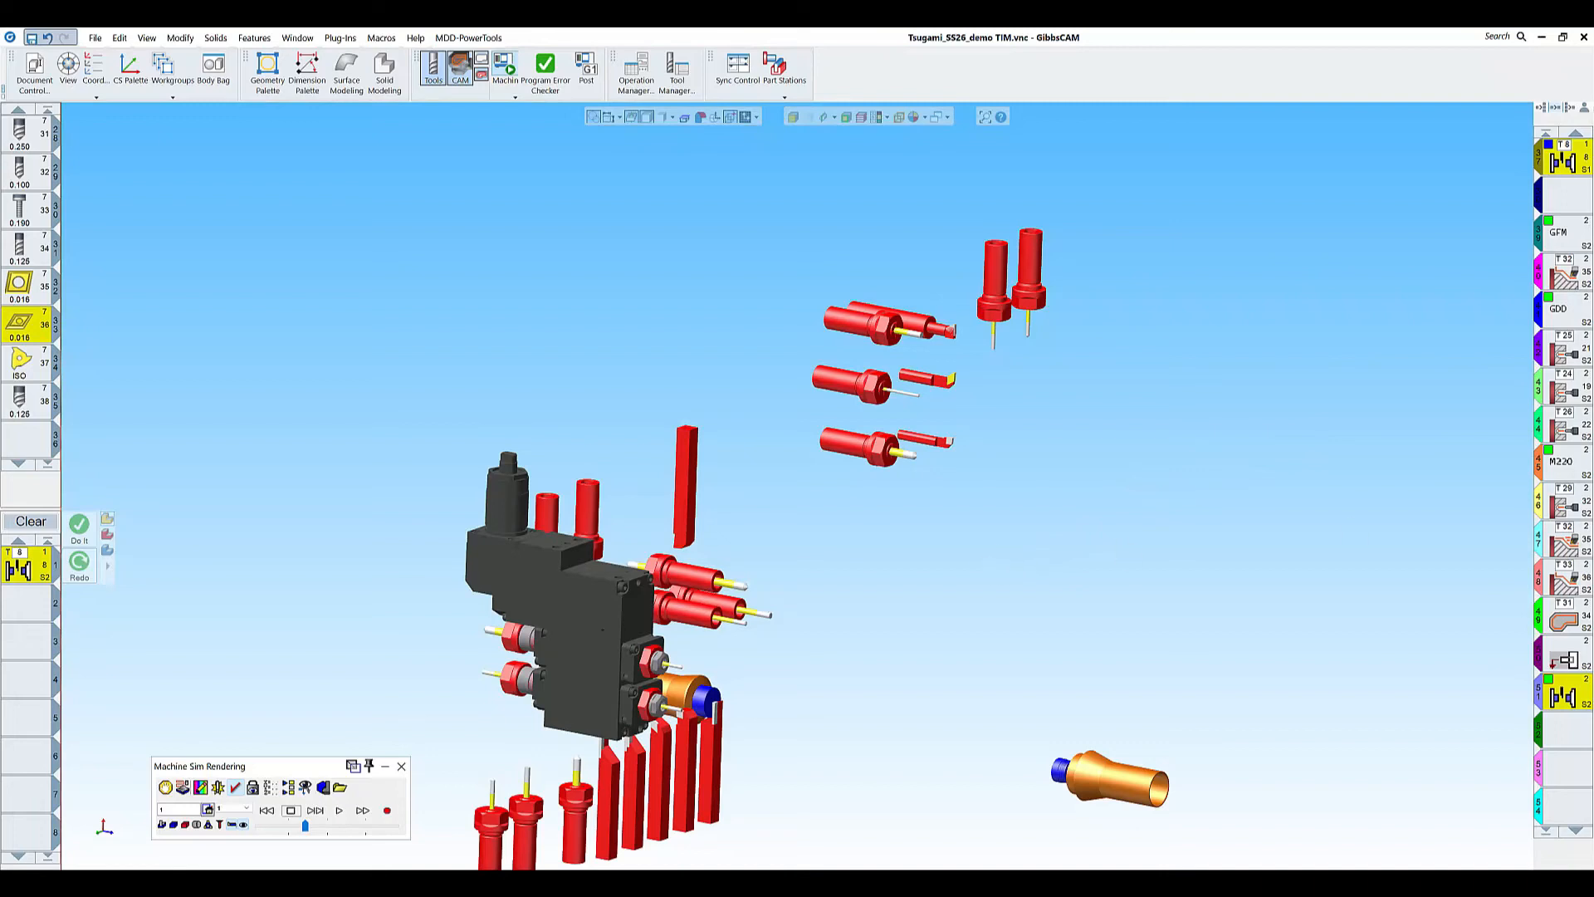
- Run the Machine Sim of the main spindle operations with the gang tools in close view, raising the playback speed slightly
mouse_move(783, 470)
middle_mouse_down()
mouse_move(788, 521)
mouse_move(716, 596)
mouse_move(710, 579)
mouse_move(771, 515)
mouse_move(767, 450)
mouse_move(900, 236)
mouse_move(938, 324)
mouse_move(982, 324)
mouse_move(795, 238)
middle_mouse_up()
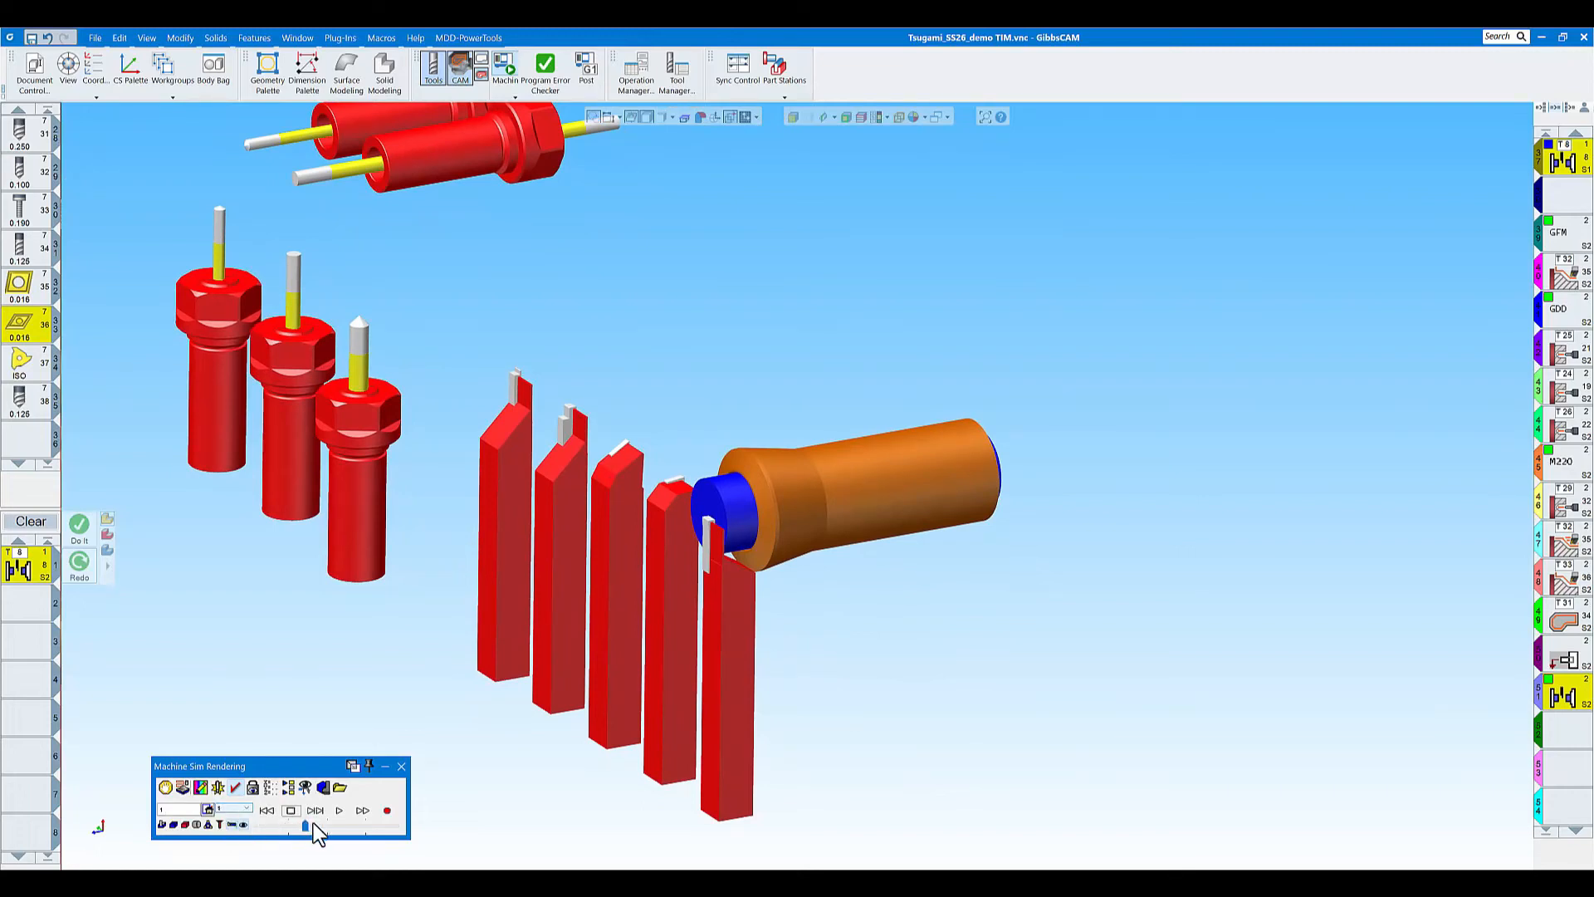
left_click(338, 810)
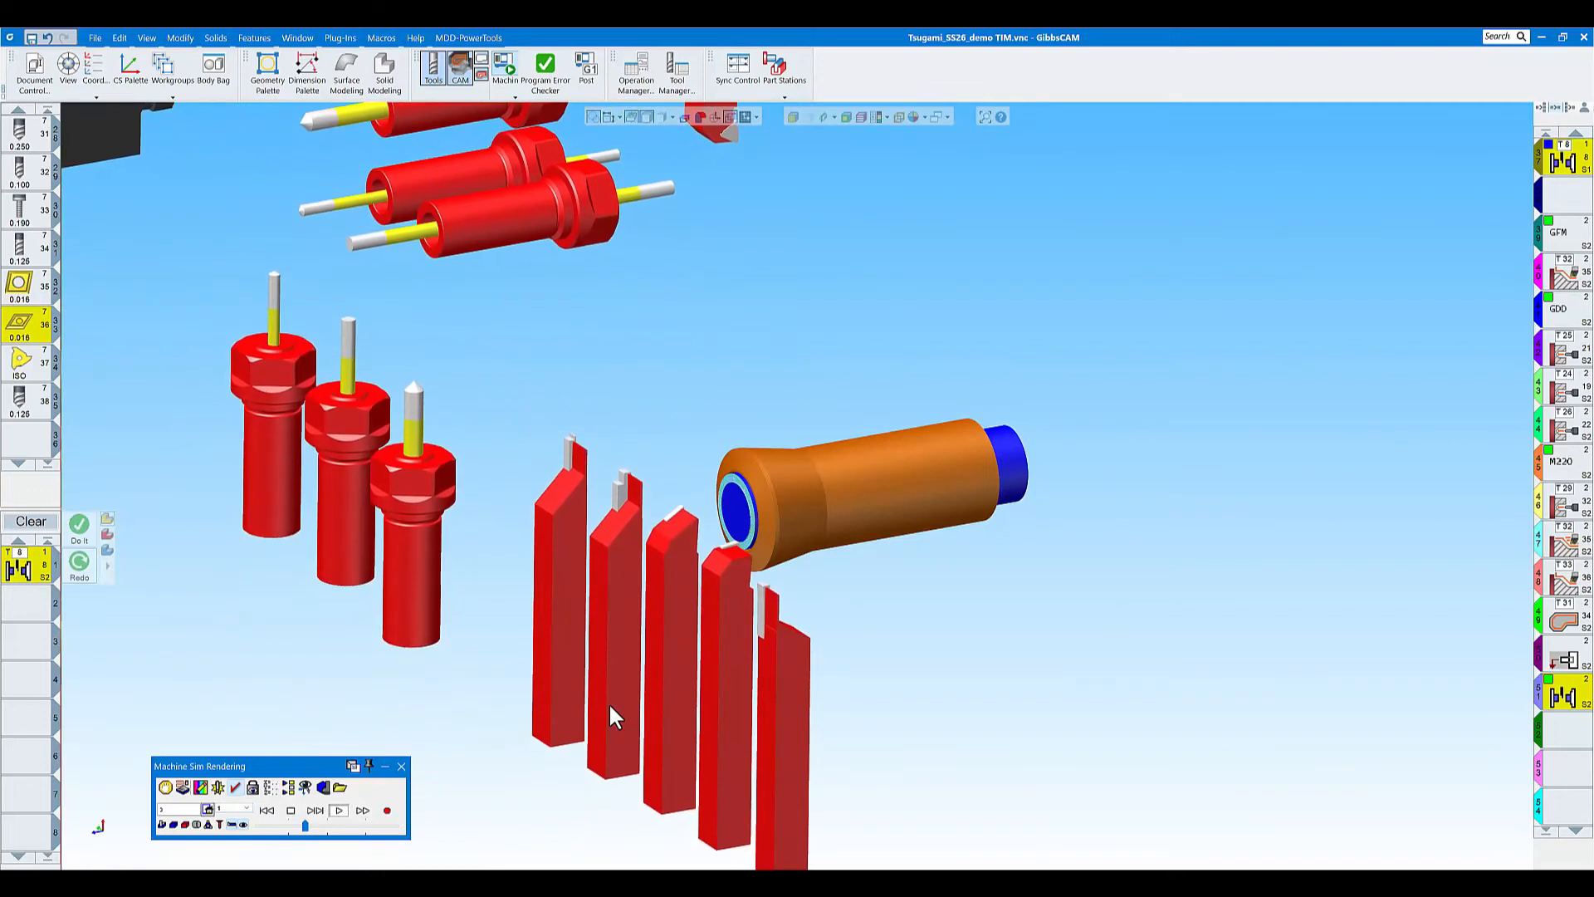
left_click(314, 827)
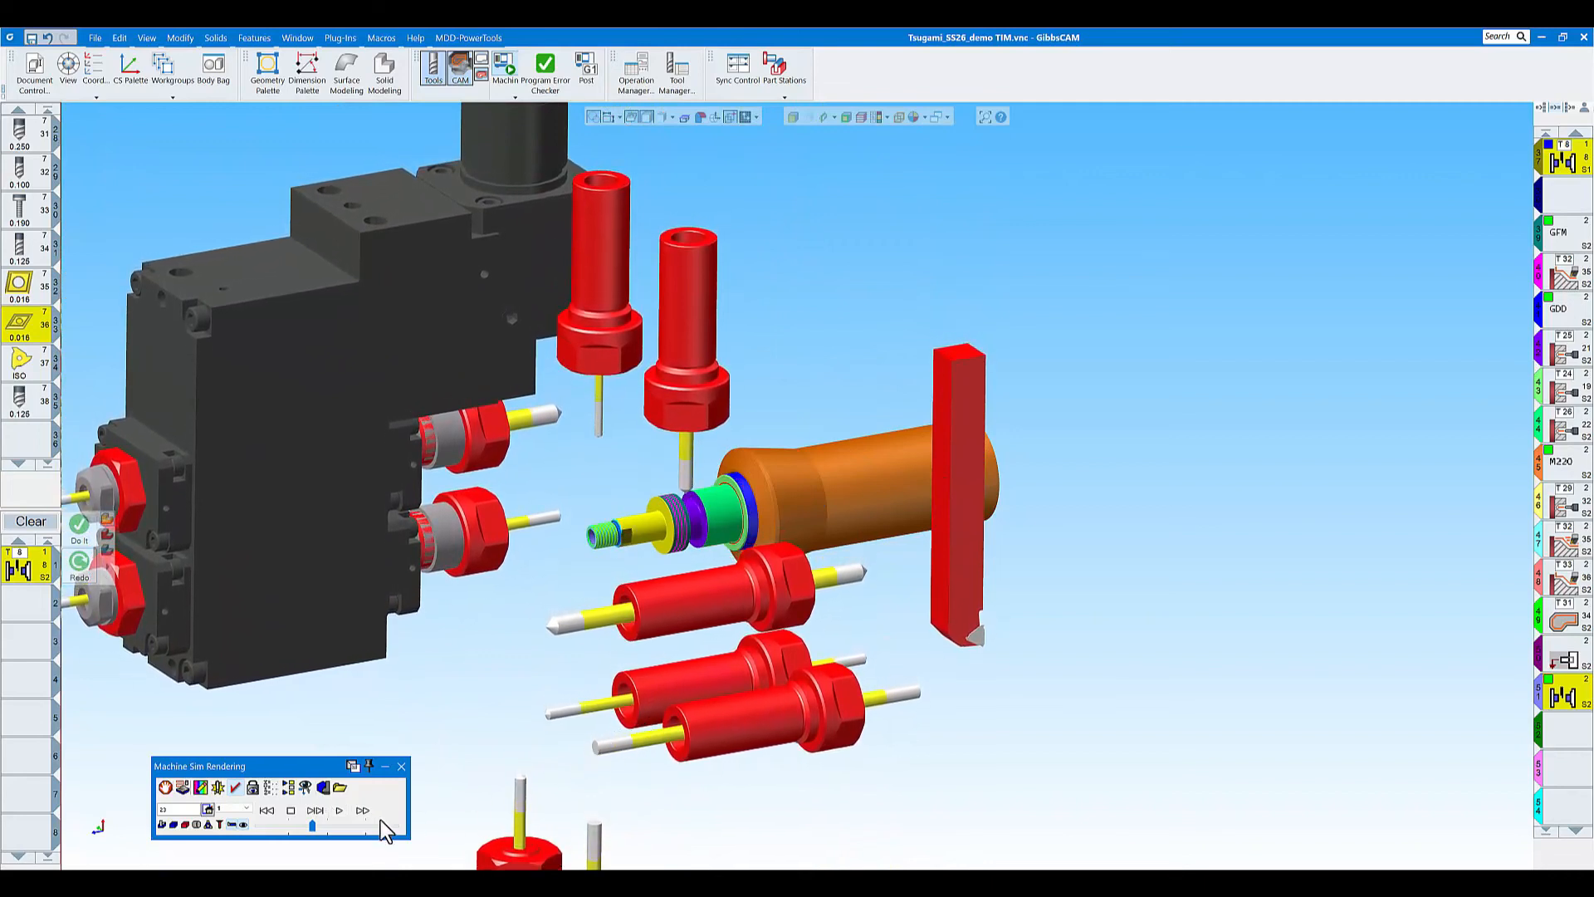
left_click(339, 812)
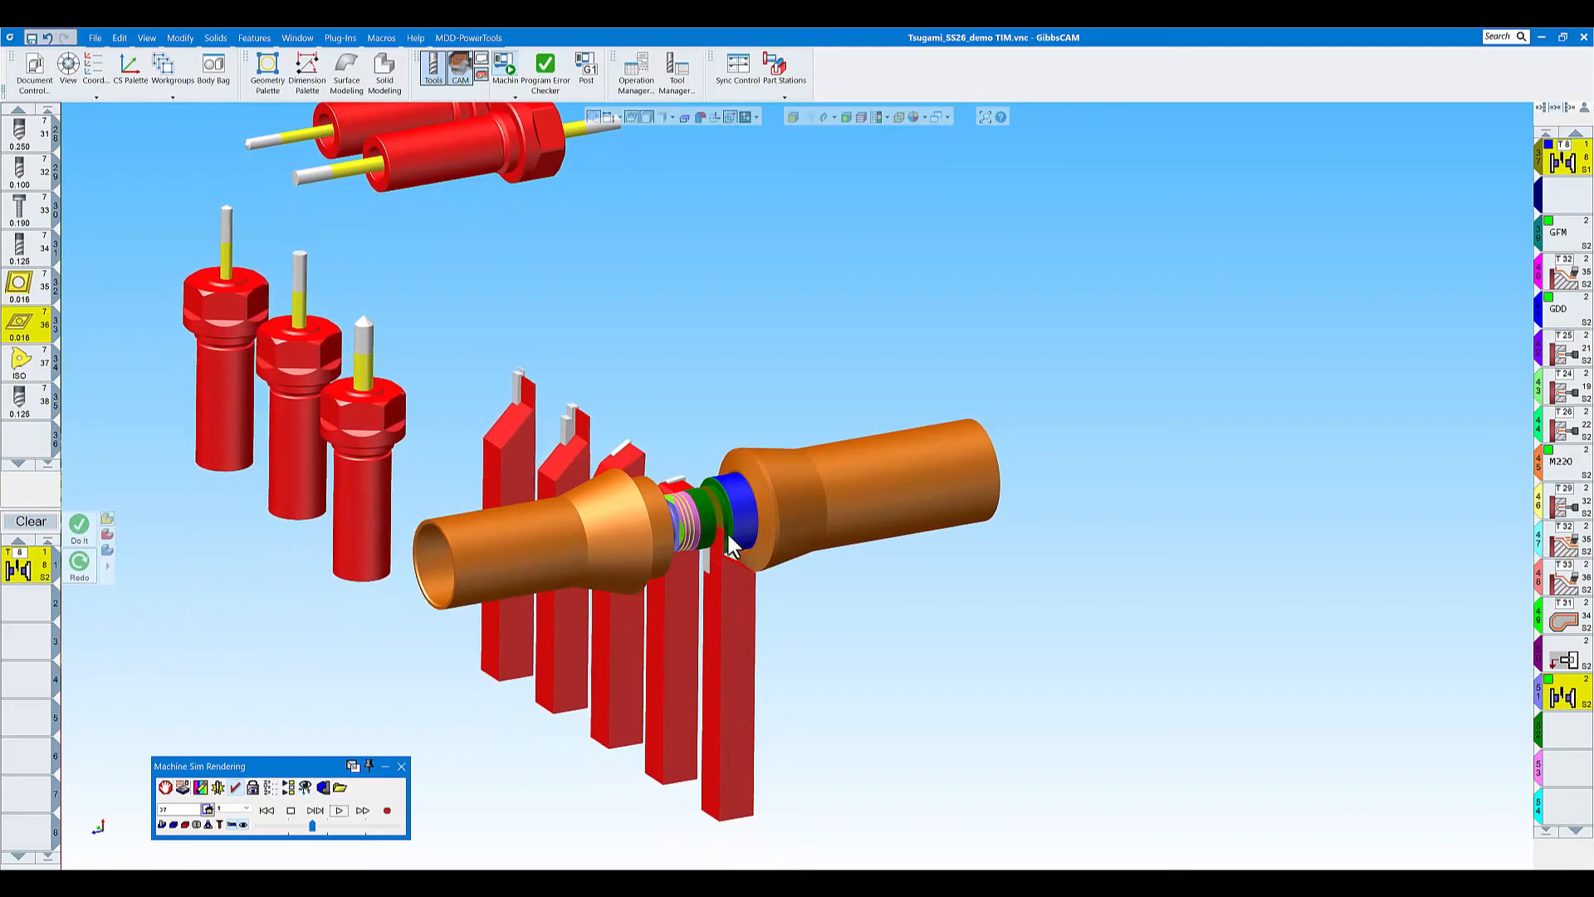
- Examine the cutoff of the part held between the main and sub spindles in the Machine Sim
scroll(709, 526, "up", 2)
scroll(704, 529, "up", 4)
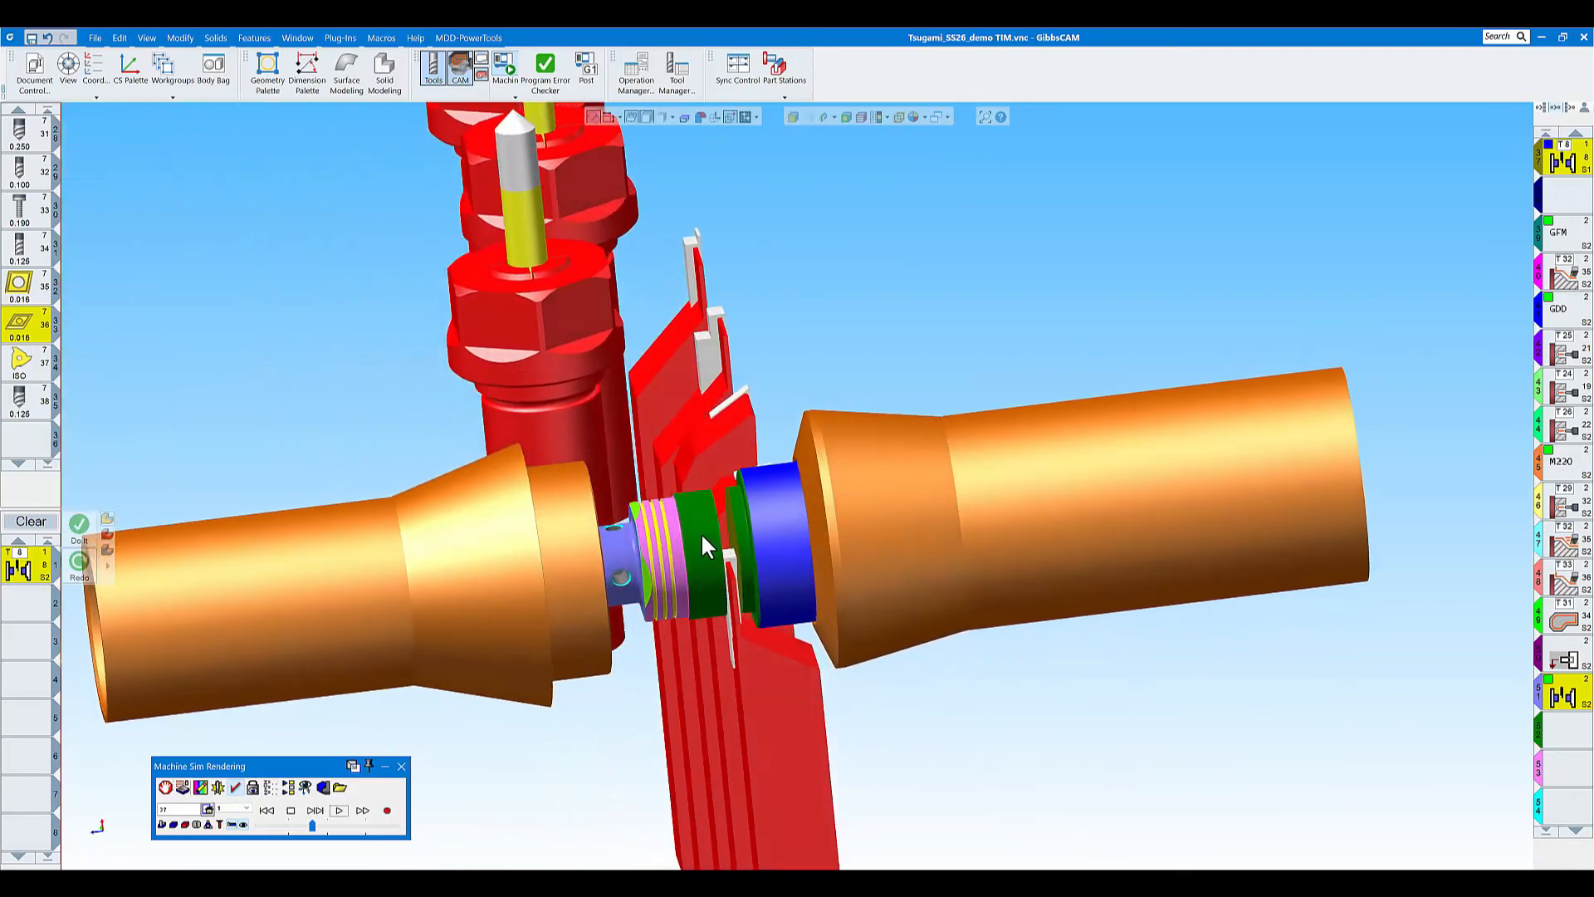
scroll(701, 531, "down", 4)
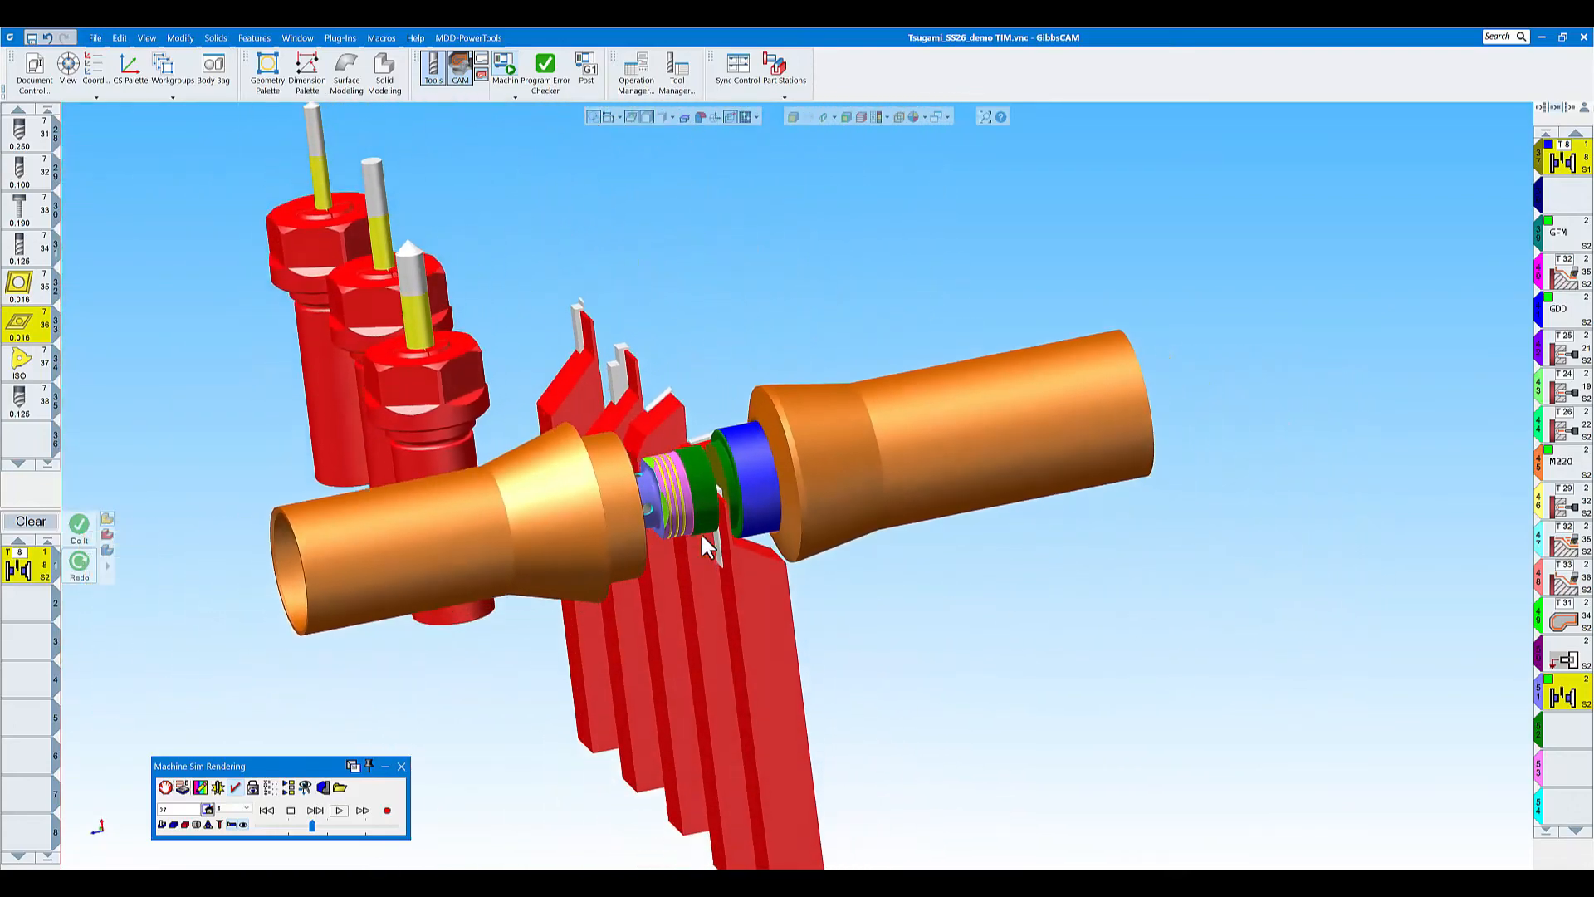
left_click(339, 810)
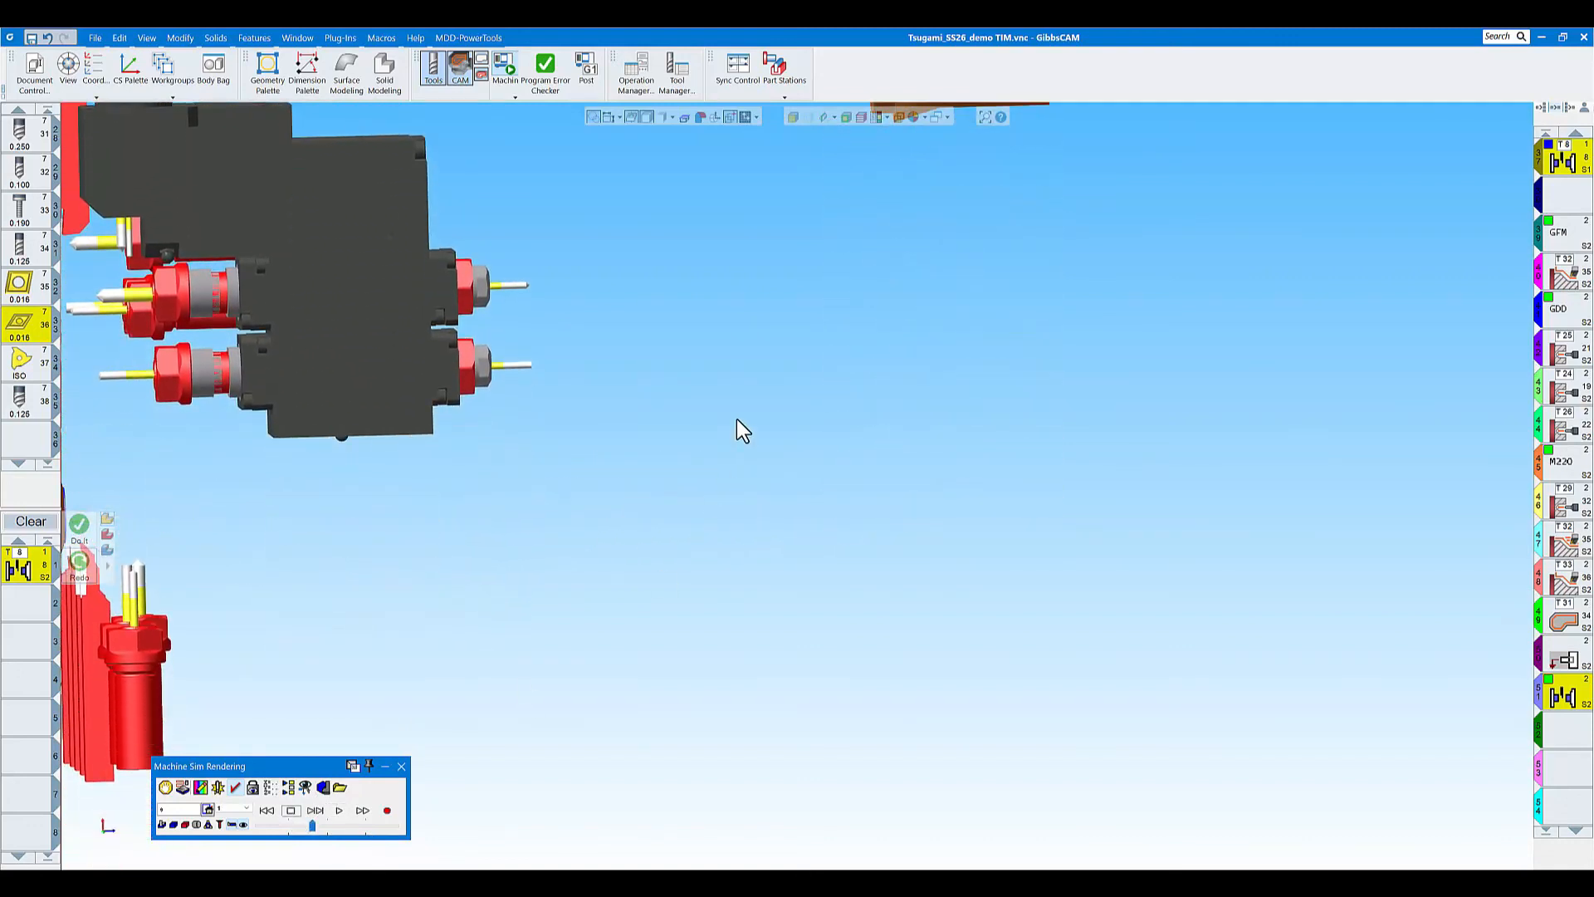
- Play the Machine Sim of the sub spindle back-working with the back tools and the transferred part in view
left_click_drag(723, 357, 669, 571)
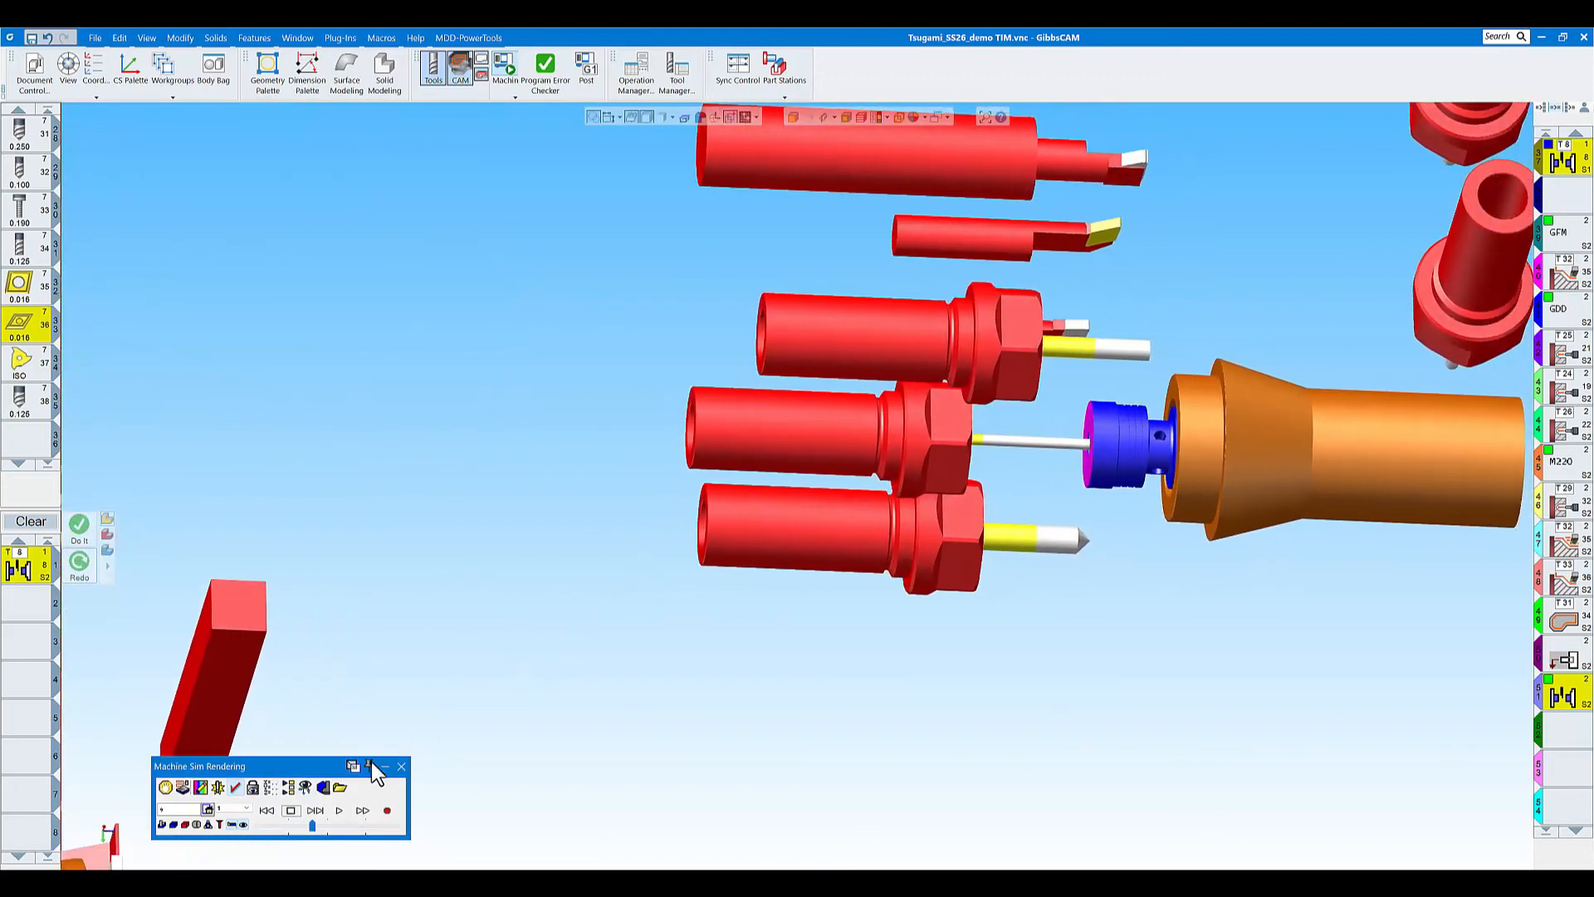
left_click(340, 811)
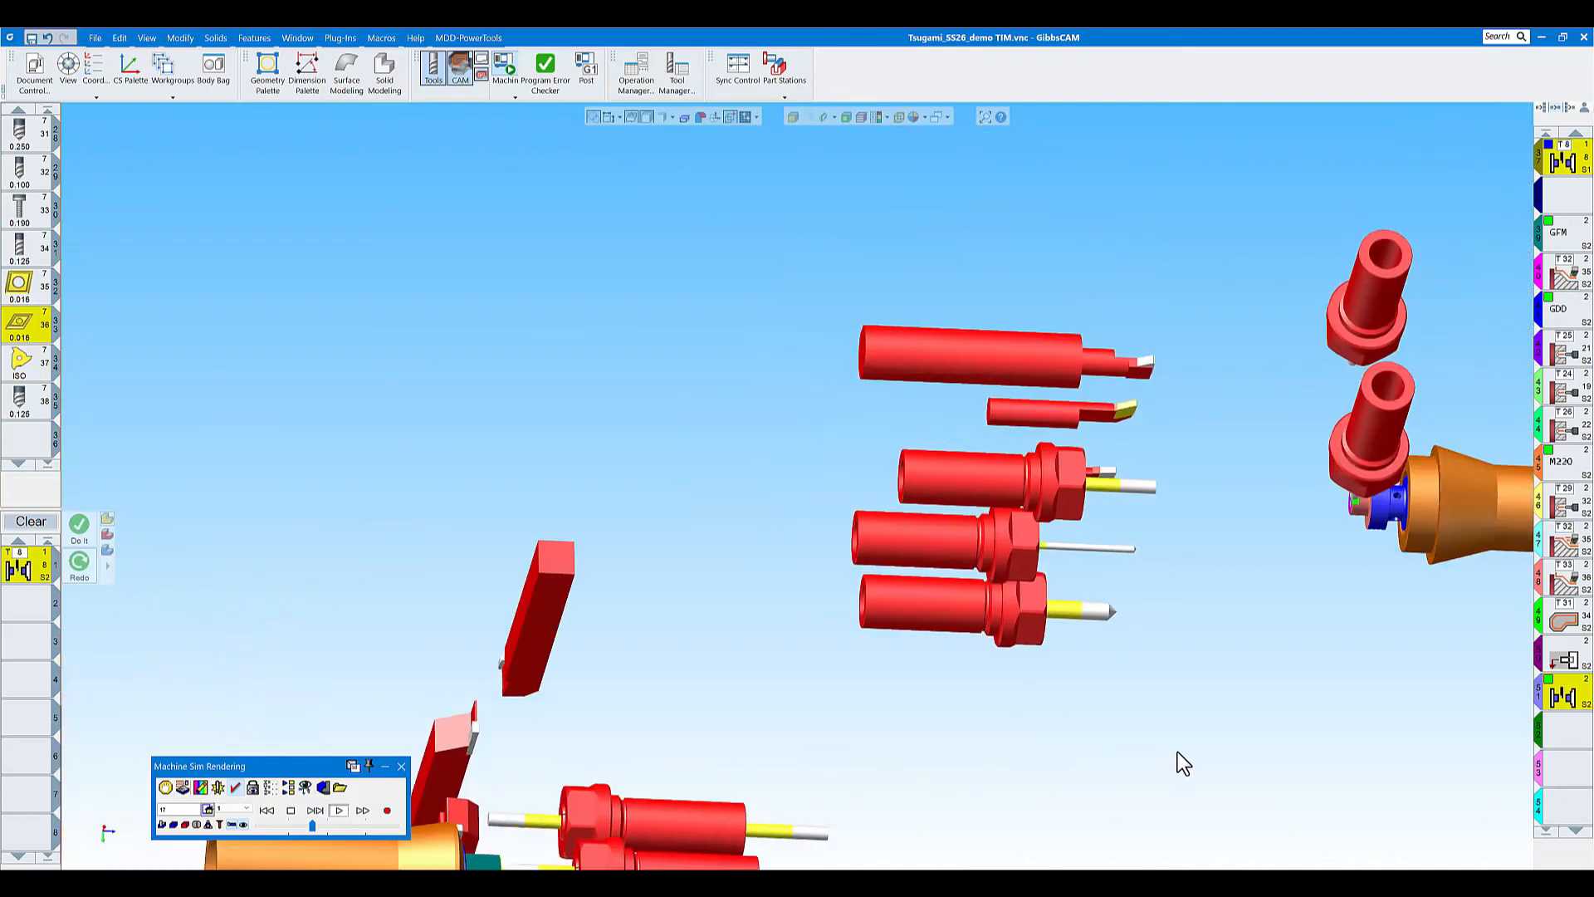
left_click(291, 810)
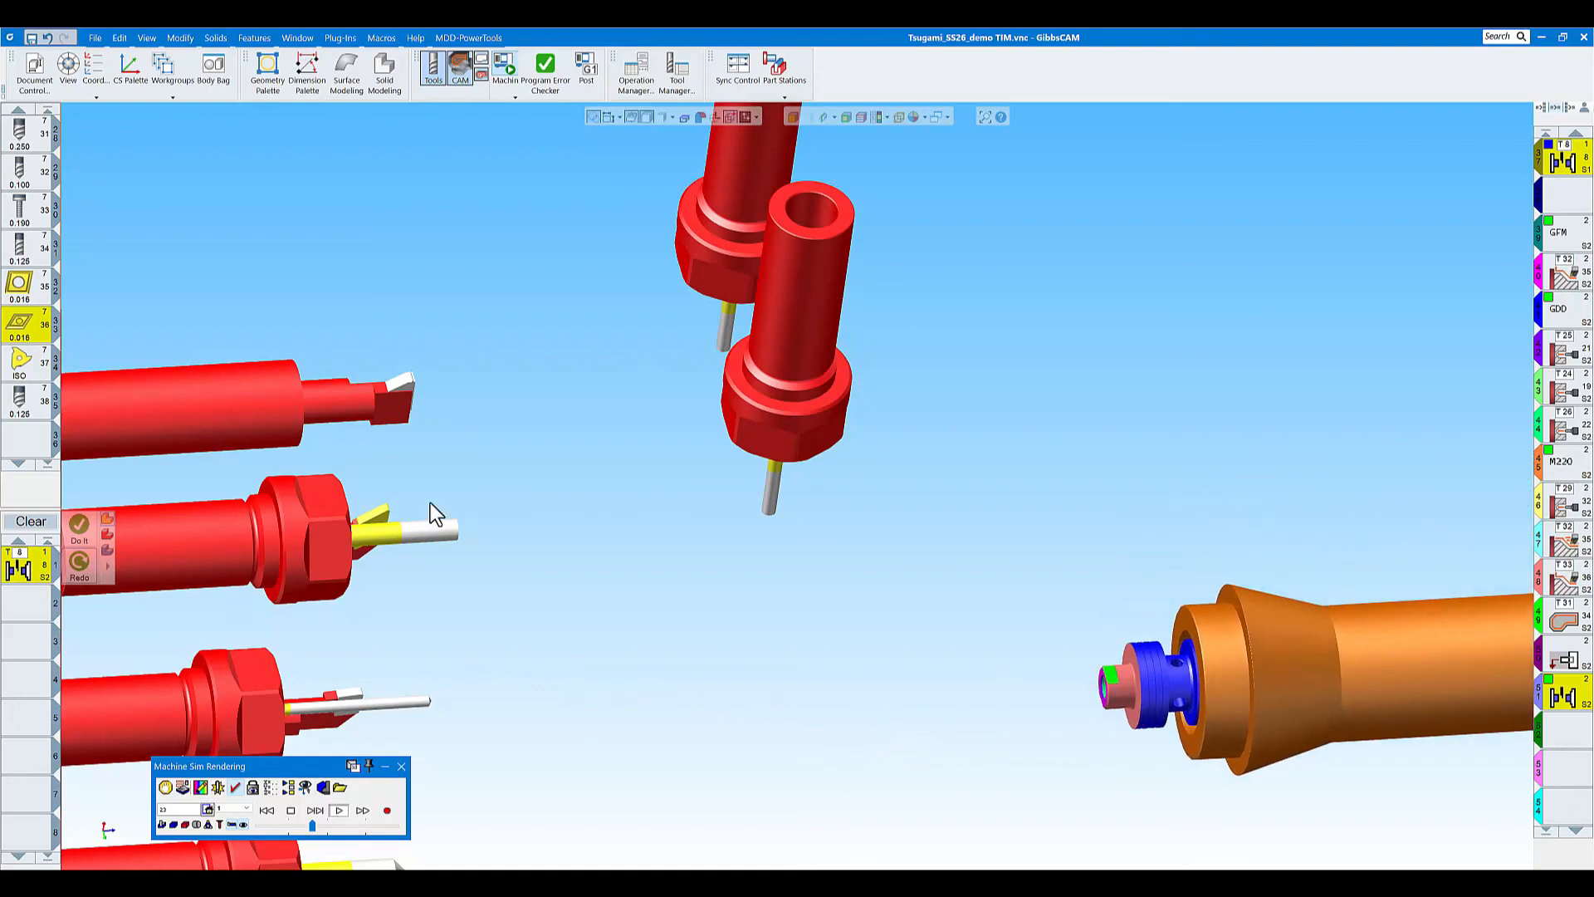
- Watch the Machine Sim with both spindles and all tool groups in view, stop it, and examine the layout from the opposite side
scroll(1097, 447, "down", 10)
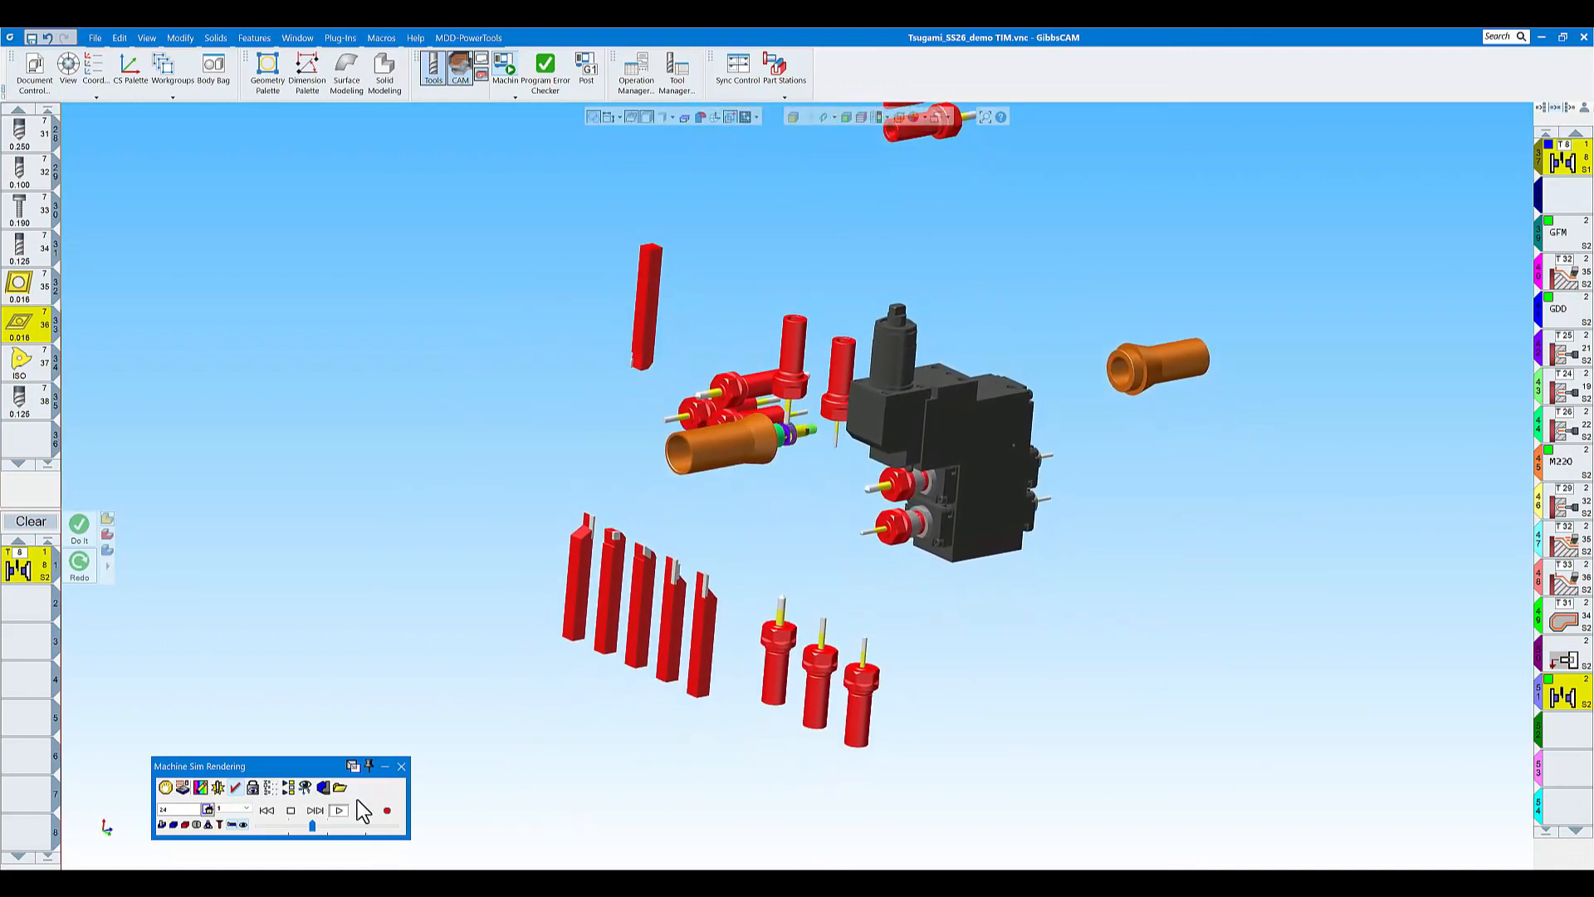
left_click(290, 810)
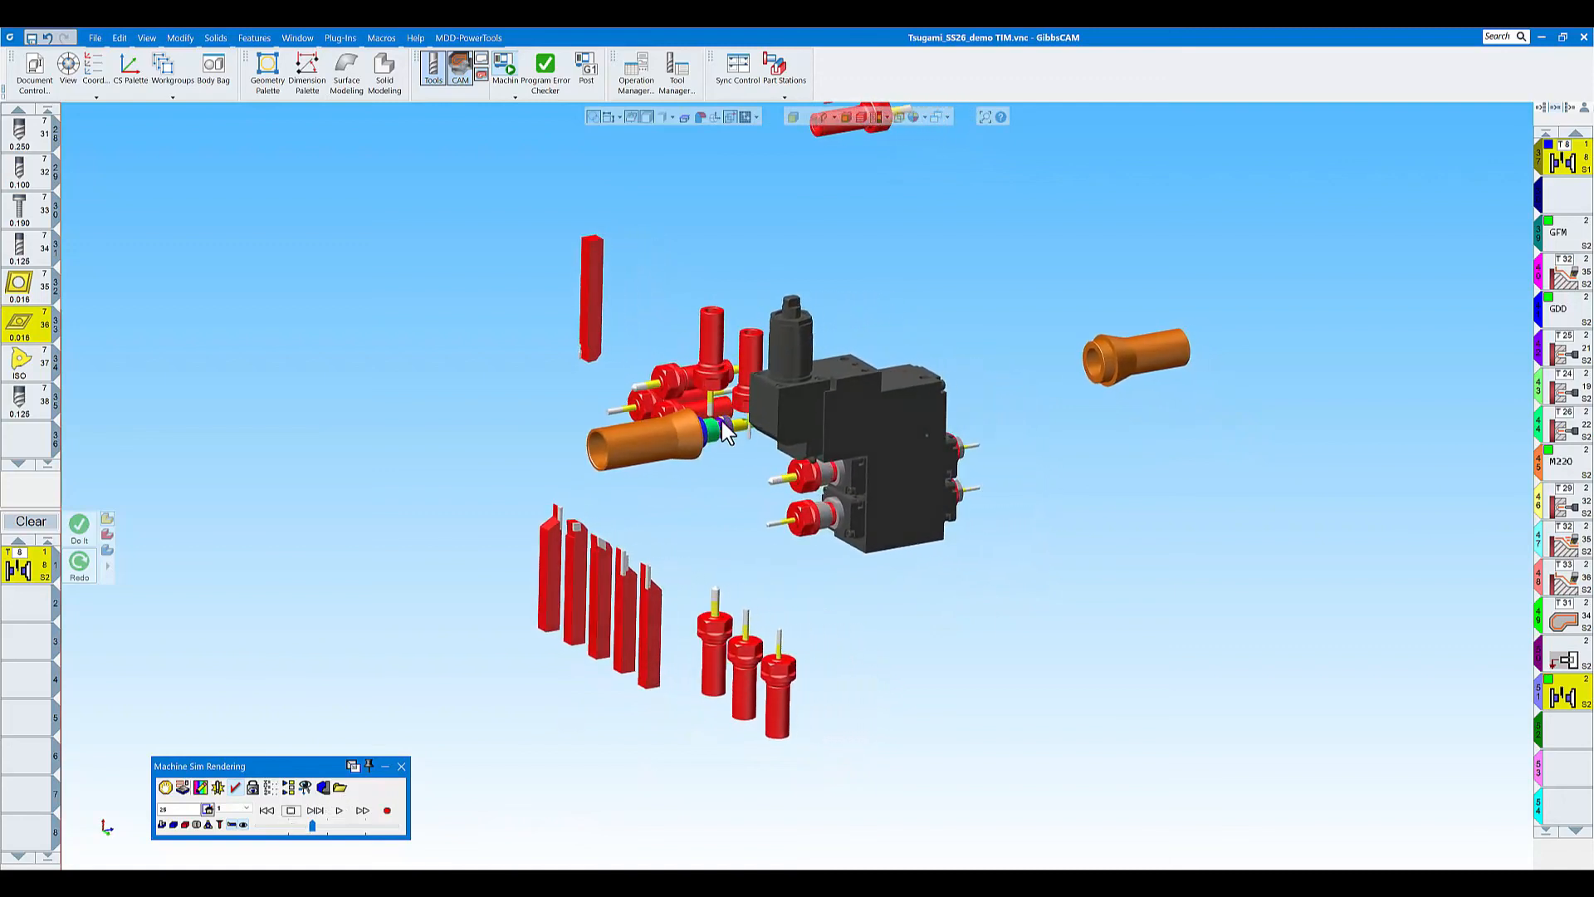
middle_click_drag(830, 433, 1014, 411)
middle_click_drag(849, 412, 768, 462)
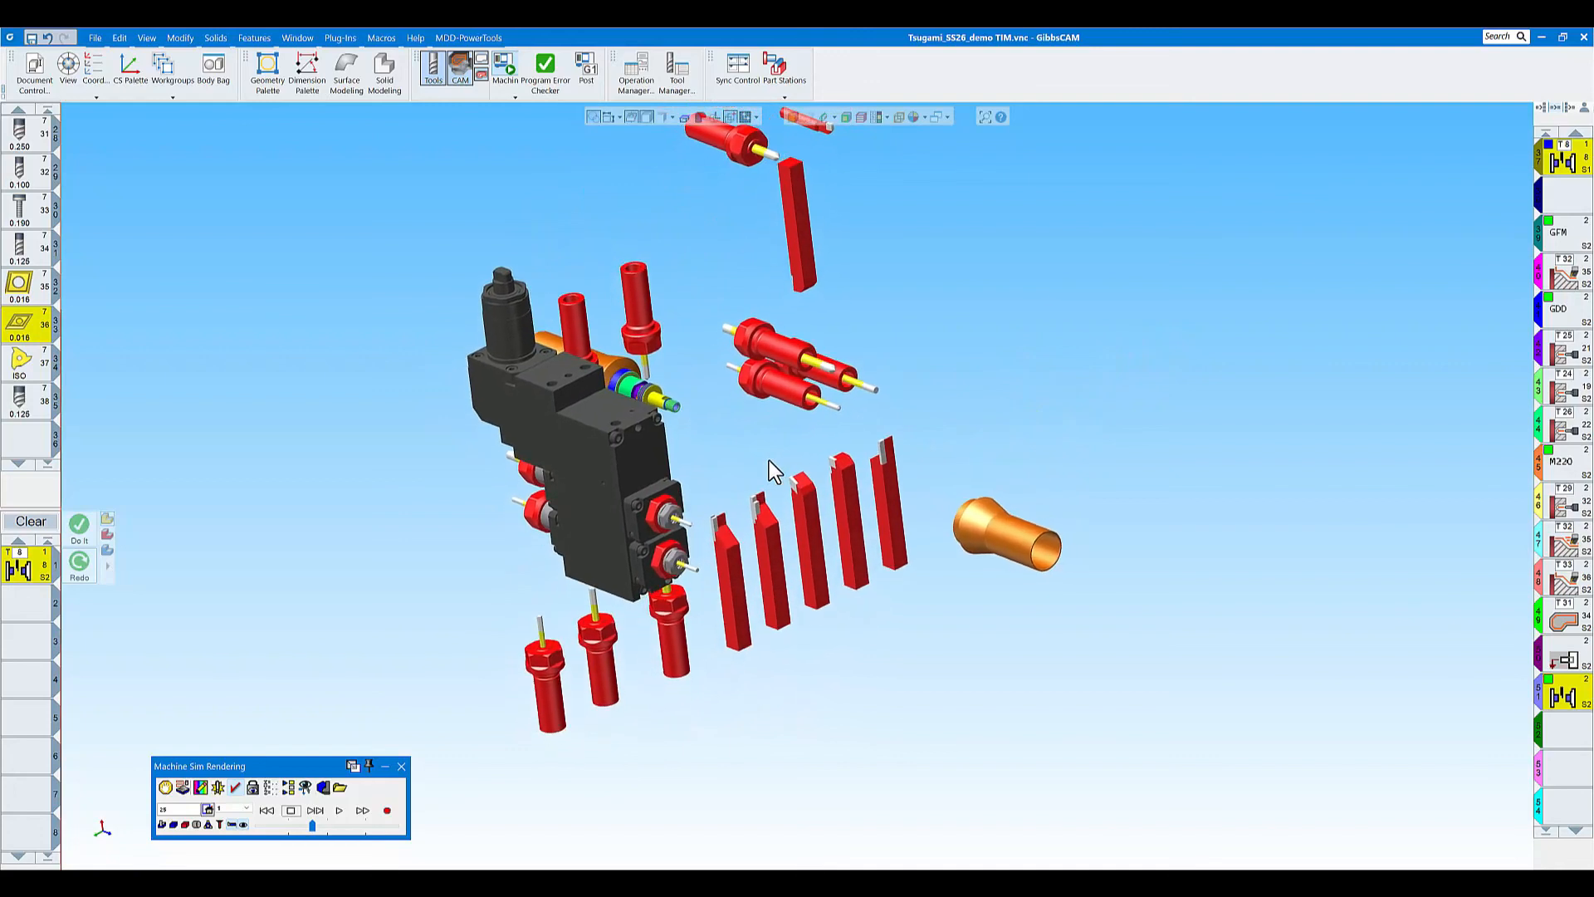